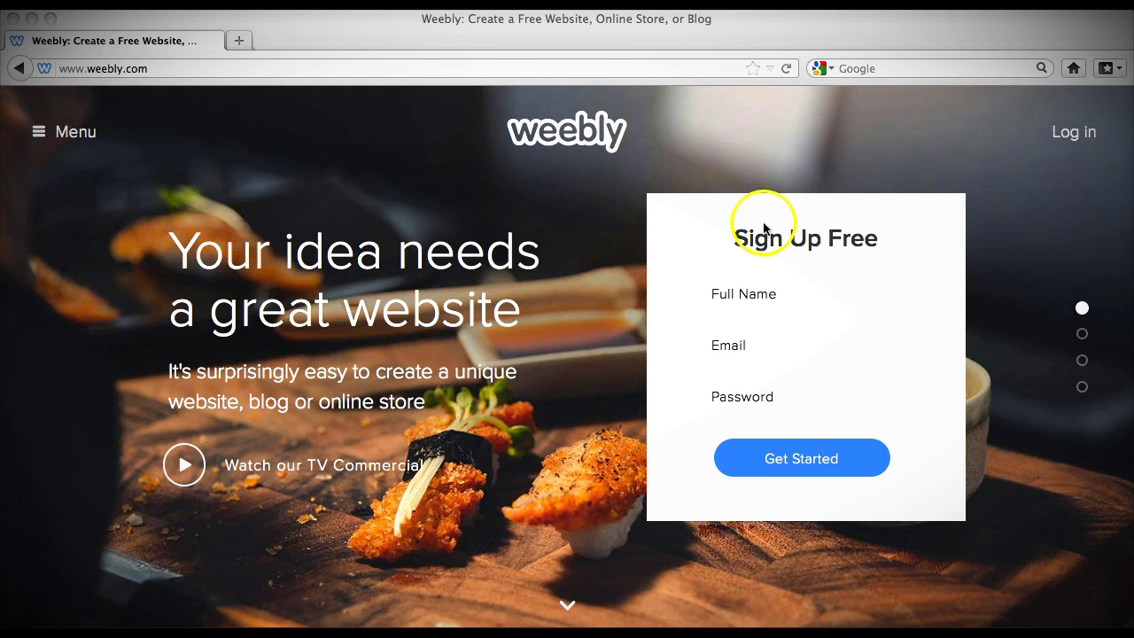
Log in with the account's e-mail and password, and dismiss the browser's offer to remember the password.
left_click(1074, 135)
left_click(1075, 140)
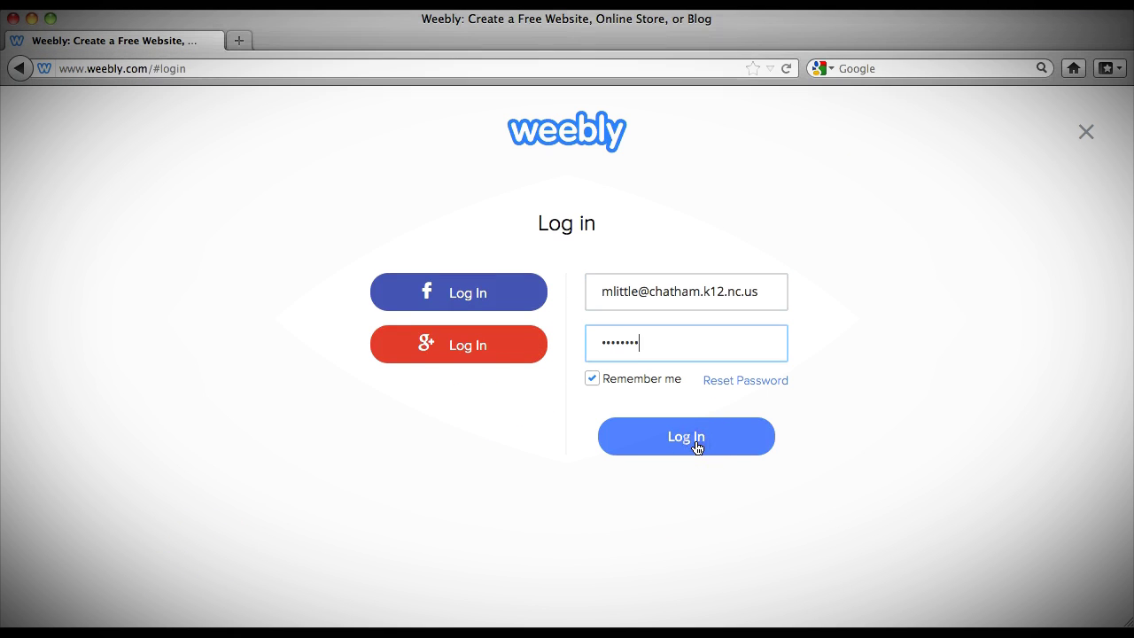
left_click(669, 443)
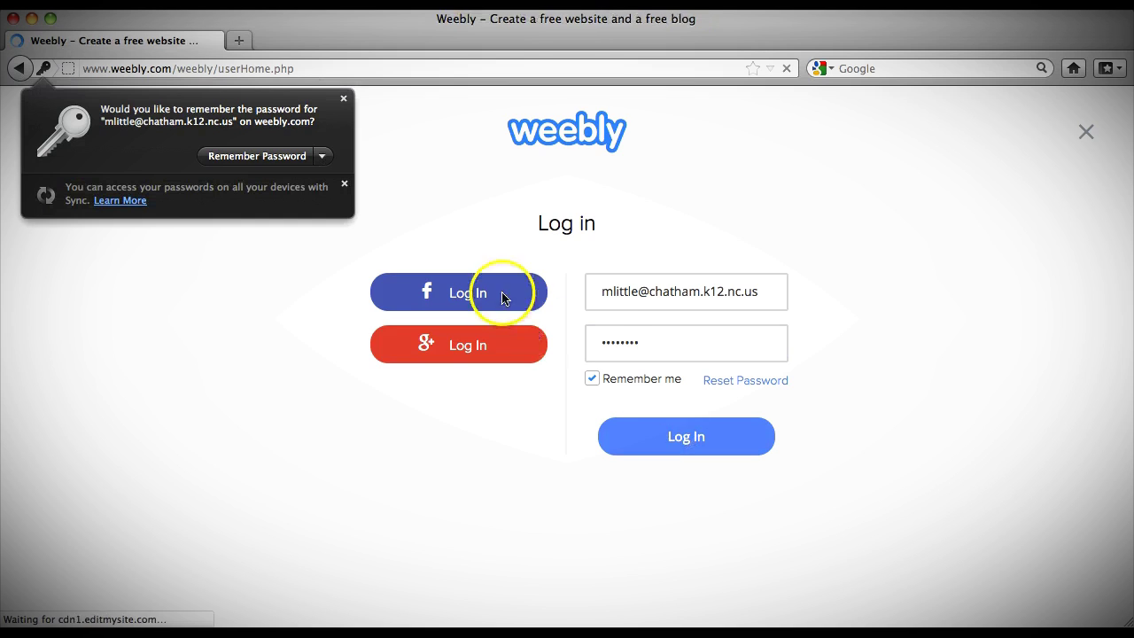
left_click(343, 98)
Categorize My Site as an Education website with the first listed category, and submit the categorization.
left_click(512, 293)
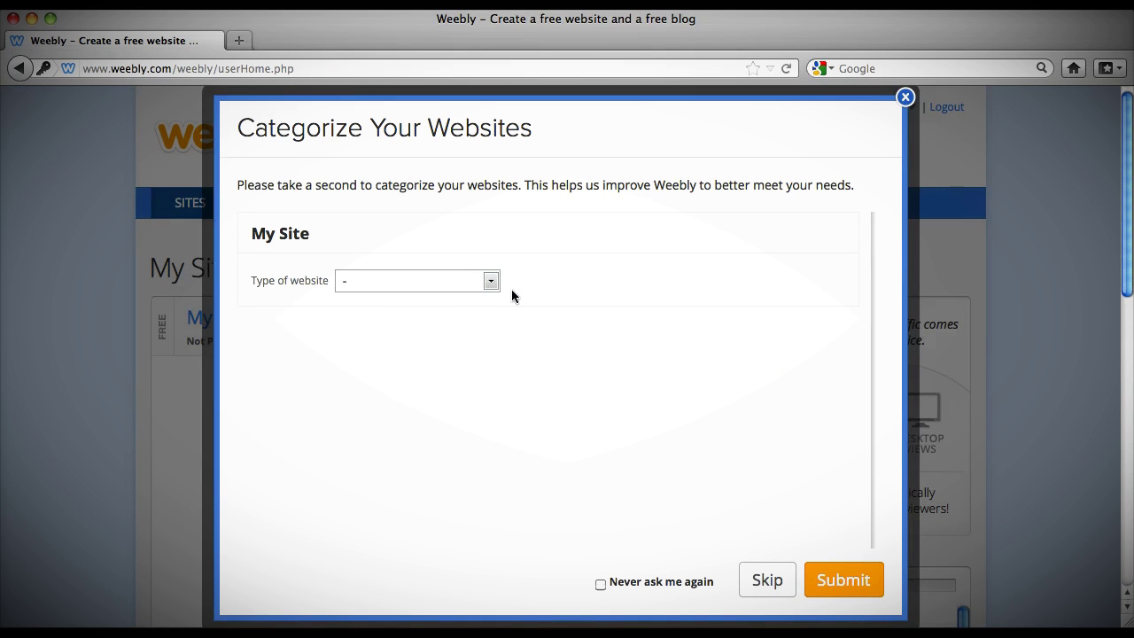
left_click(498, 283)
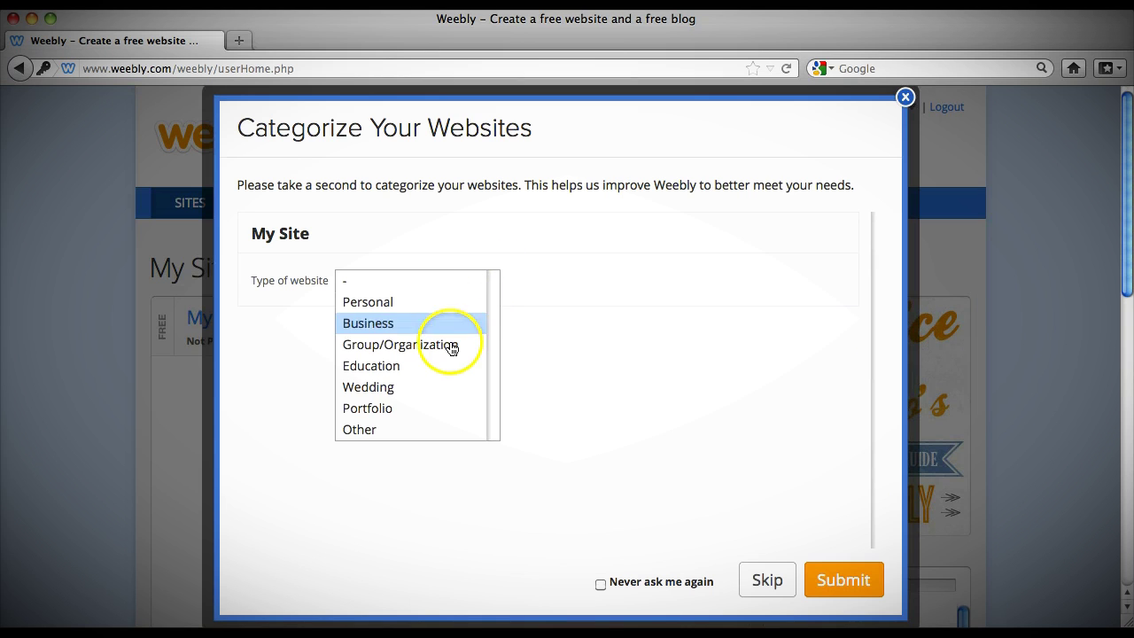
left_click(437, 365)
left_click(635, 275)
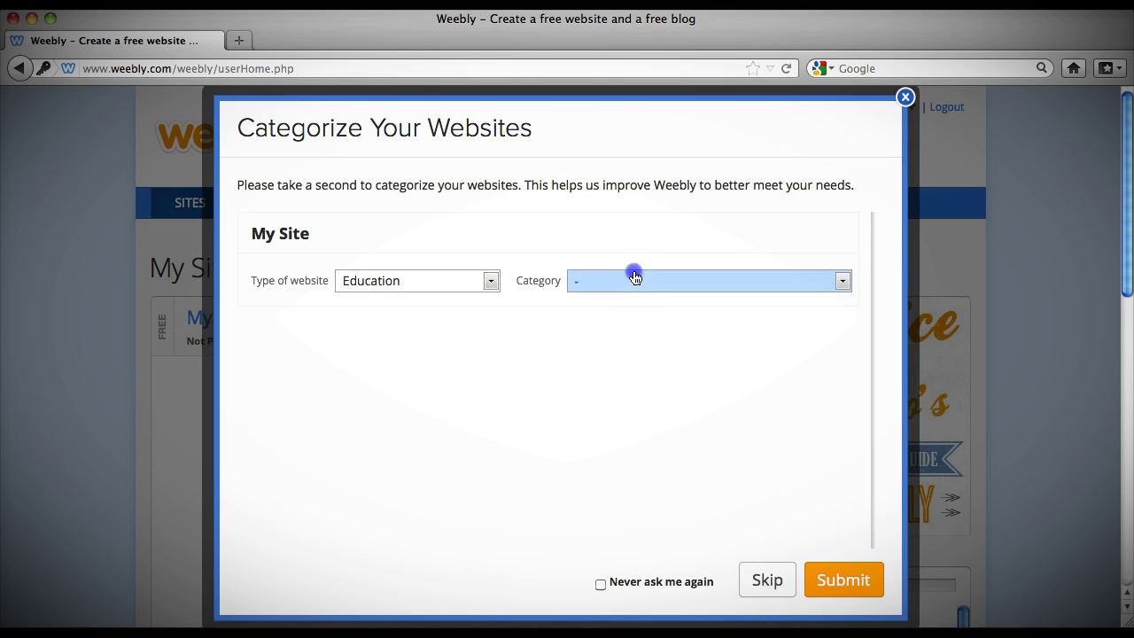
left_click(630, 301)
left_click(857, 580)
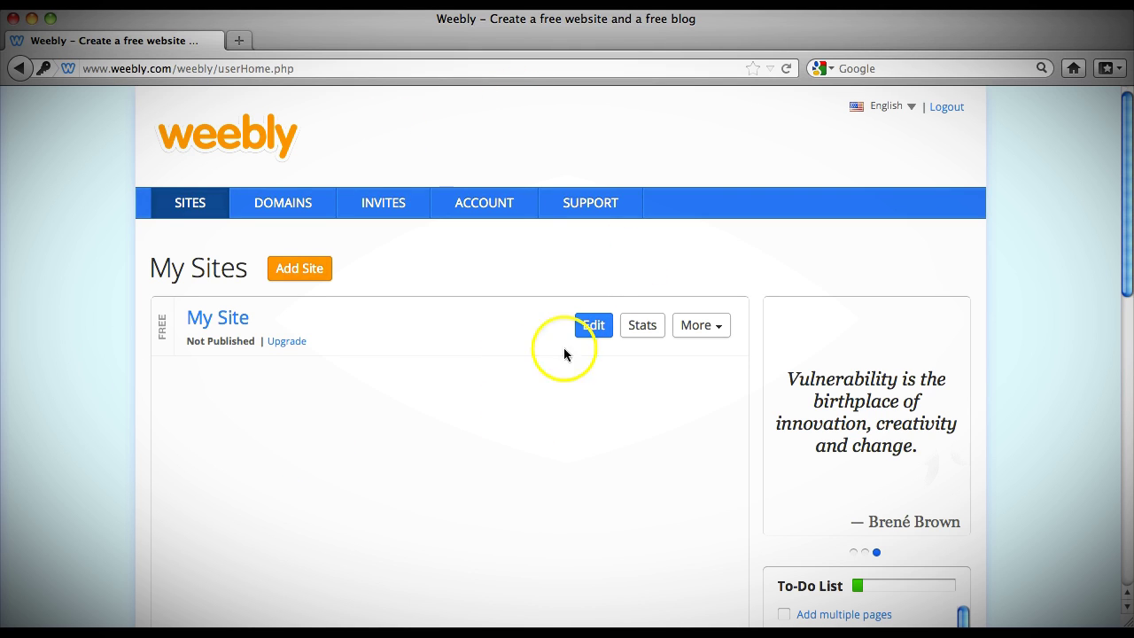
Open My Site for editing and set its focus to Site.
left_click(602, 334)
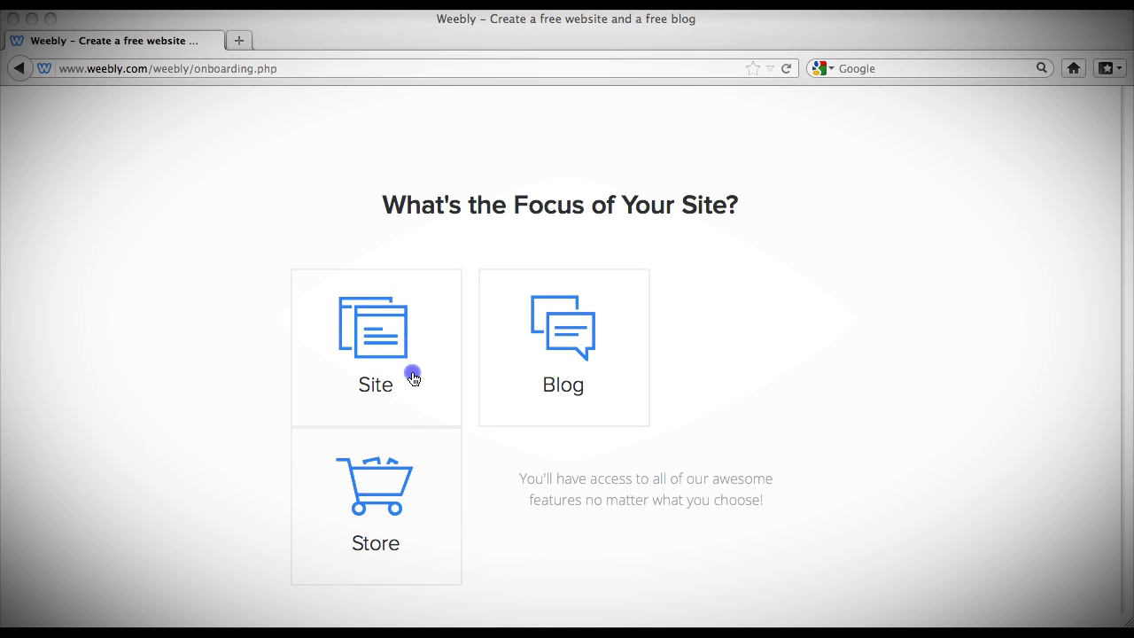
left_click(411, 377)
Browse the available themes and preview the Eiffel Tower theme in its blue color variant.
scroll(414, 379, "down", 1)
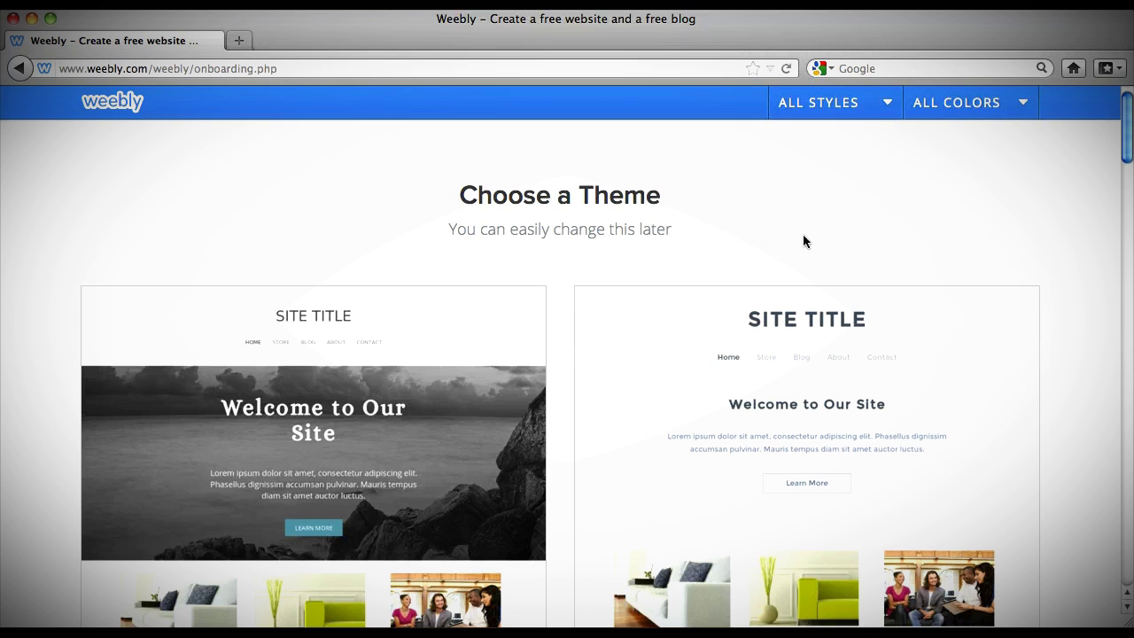
scroll(805, 237, "down", 10)
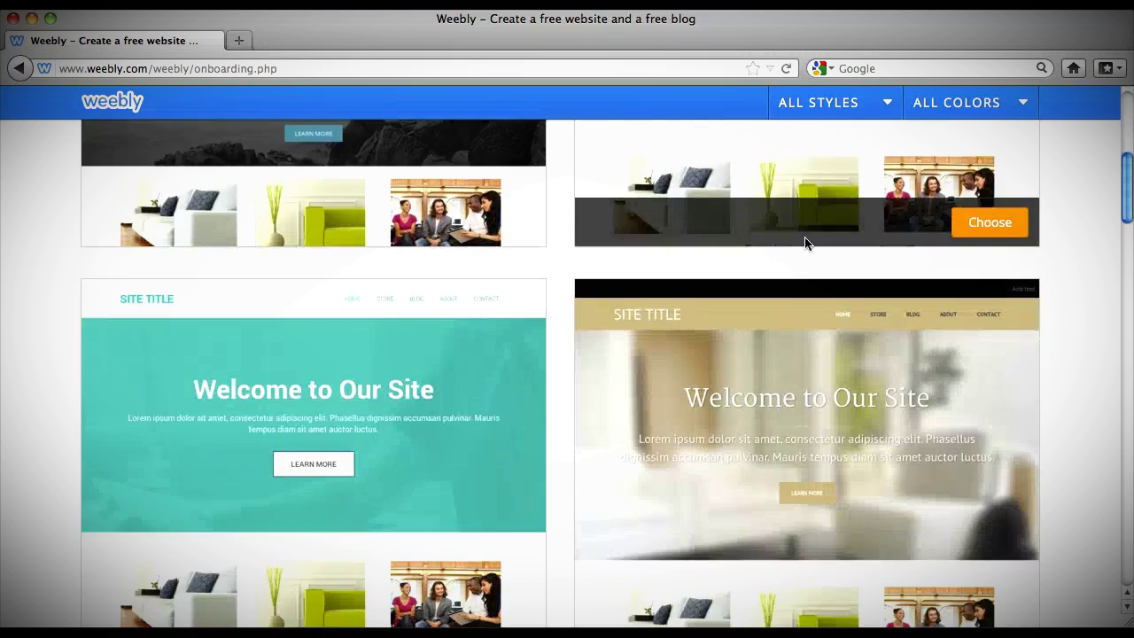
scroll(806, 243, "down", 15)
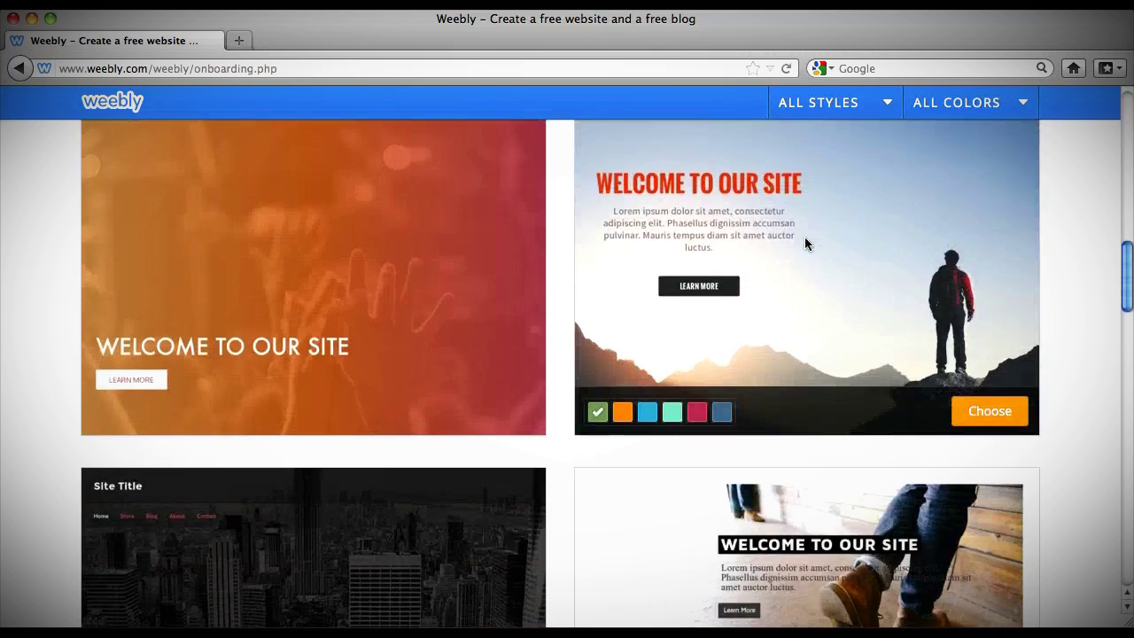
scroll(807, 242, "down", 10)
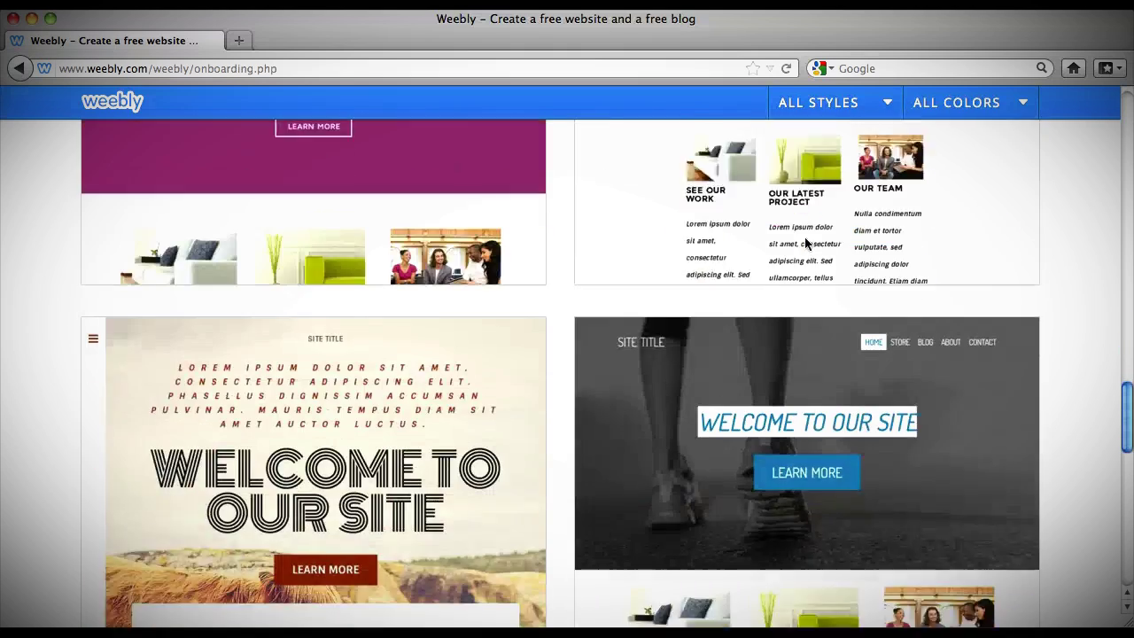
scroll(805, 236, "down", 5)
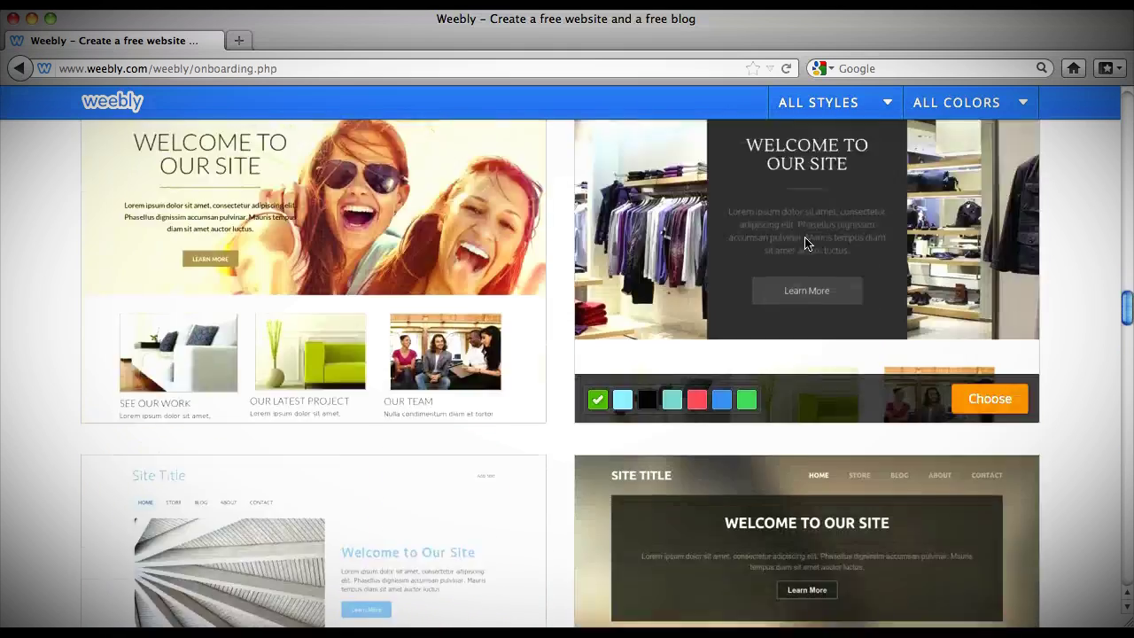
scroll(804, 241, "down", 10)
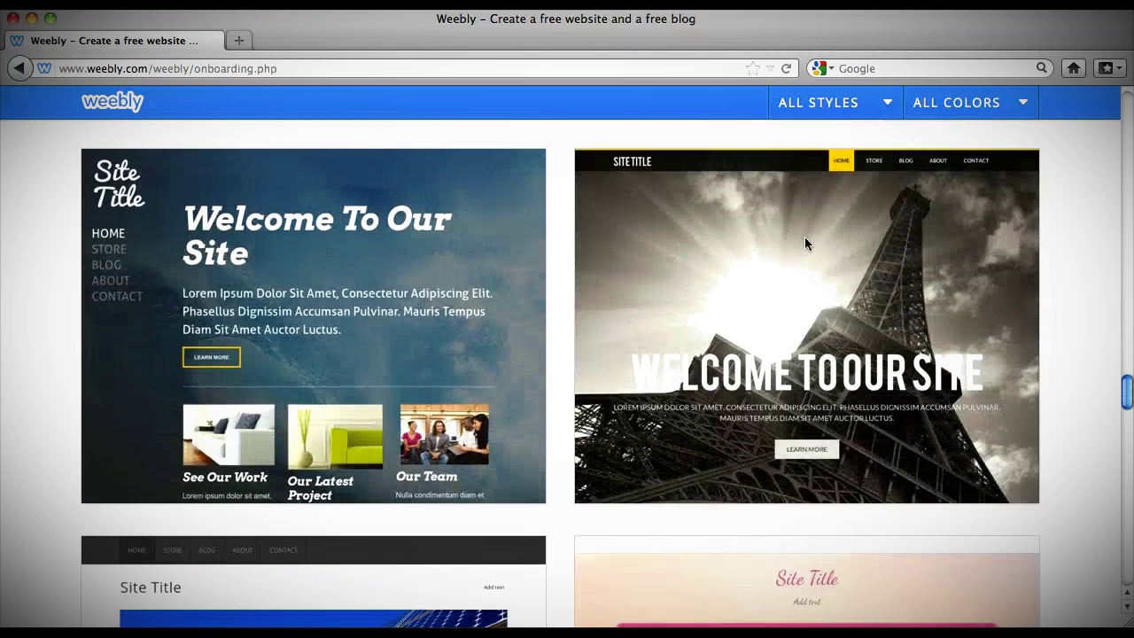
mouse_move(804, 243)
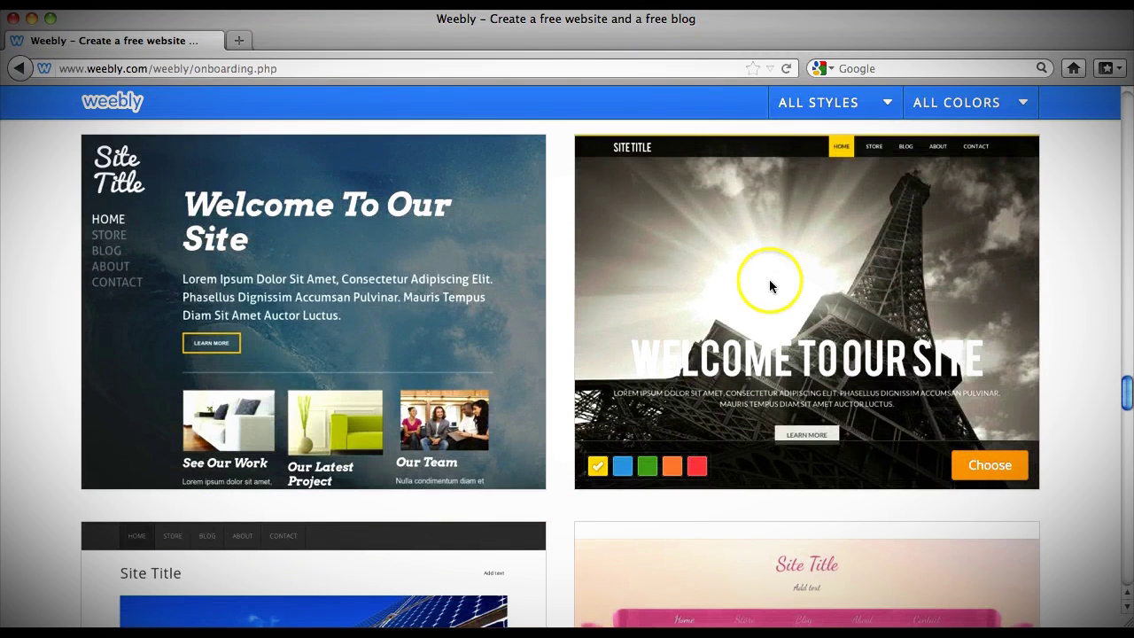
left_click(621, 469)
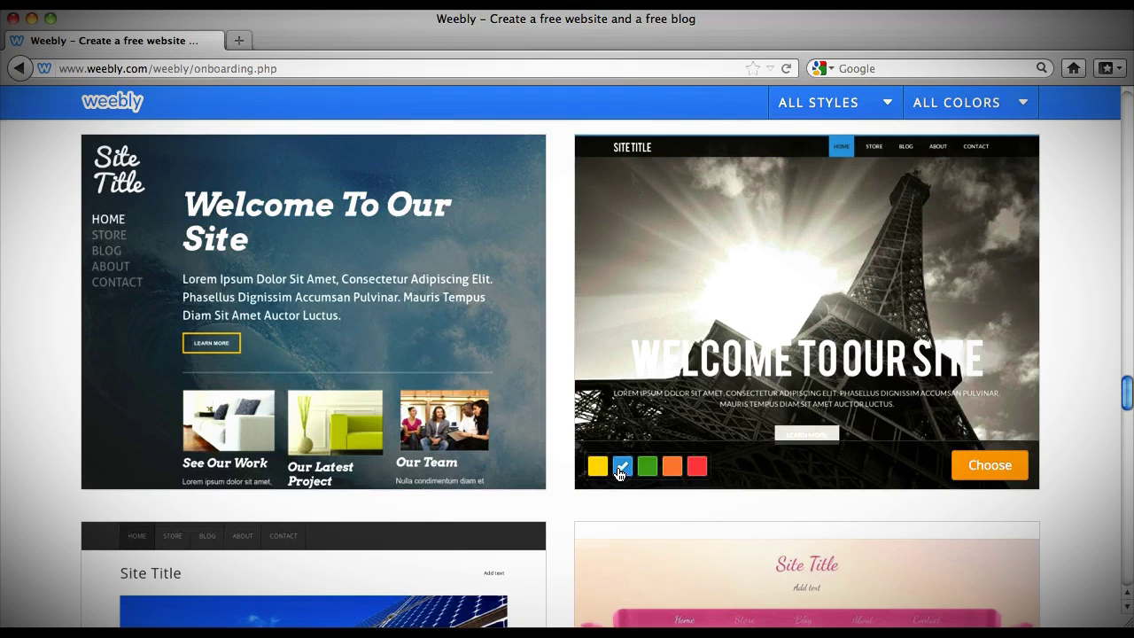
left_click(622, 467)
left_click(837, 165)
Preview the pink ribbon theme with the flower bouquet in its purple color variant.
scroll(844, 157, "down", 5)
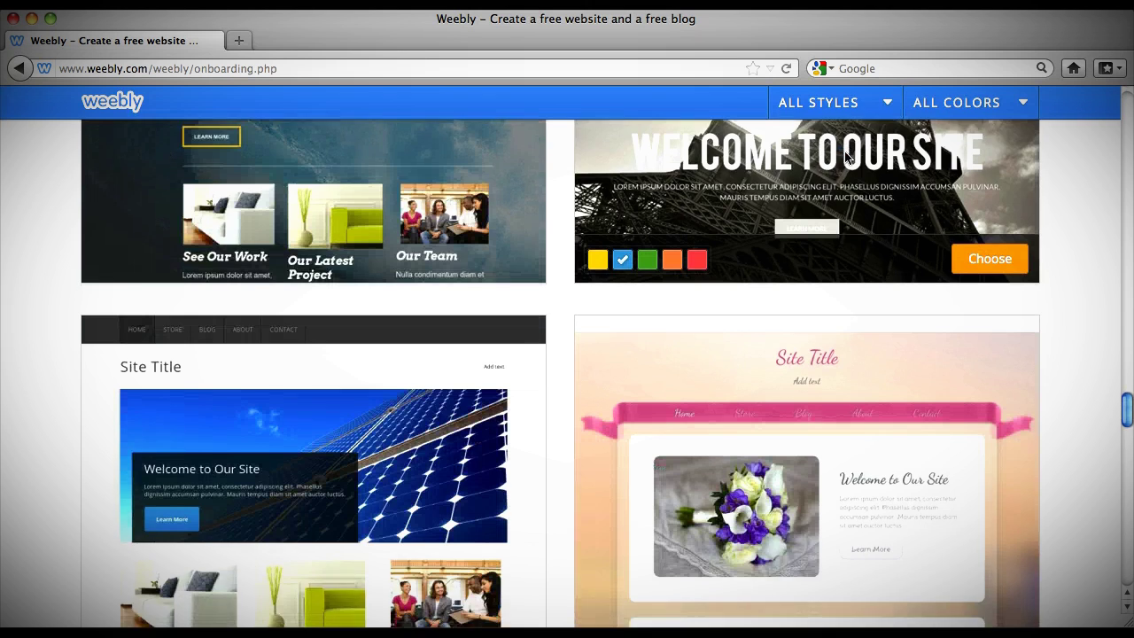
mouse_move(784, 364)
left_click(647, 472)
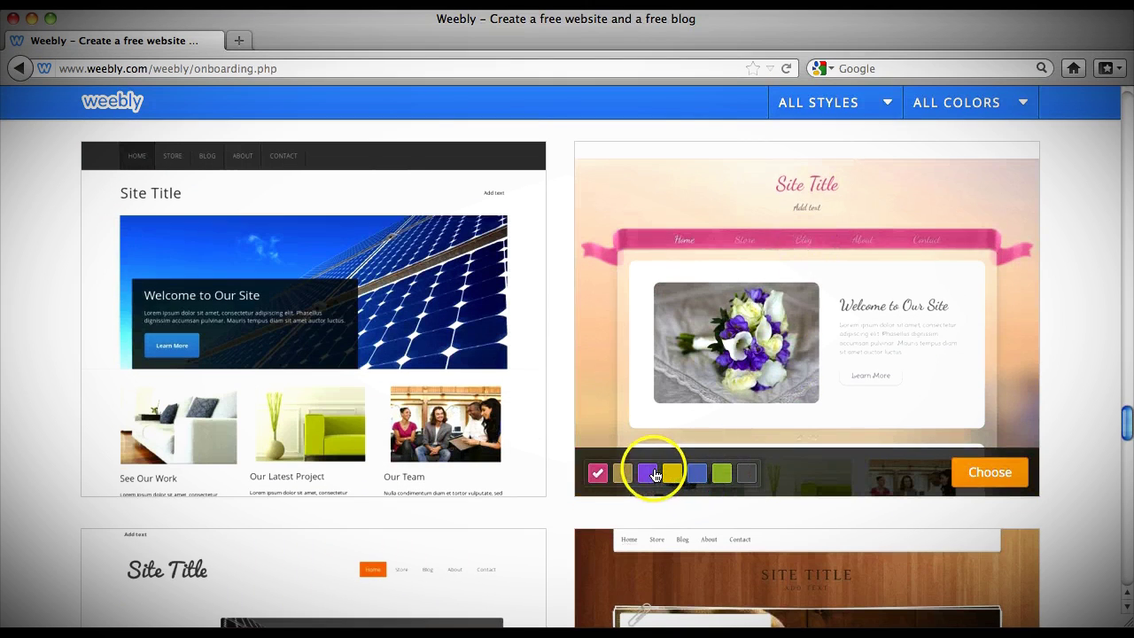
left_click(650, 472)
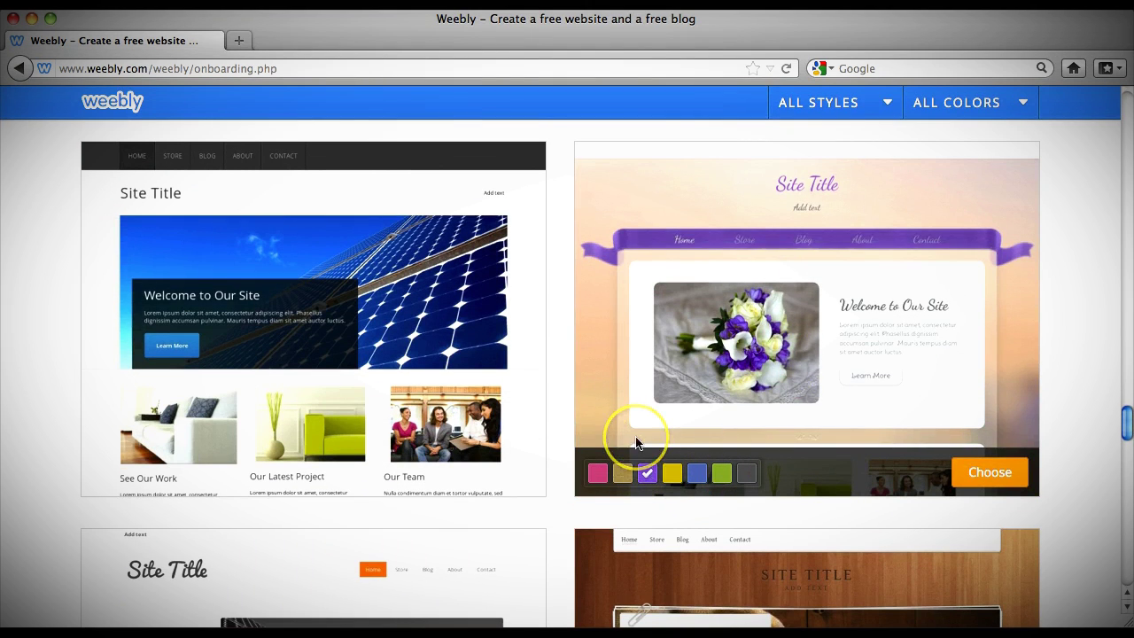
Choose the light blue and yellow theme with the photo of smiling children for the site.
scroll(638, 443, "down", 6)
scroll(635, 436, "down", 10)
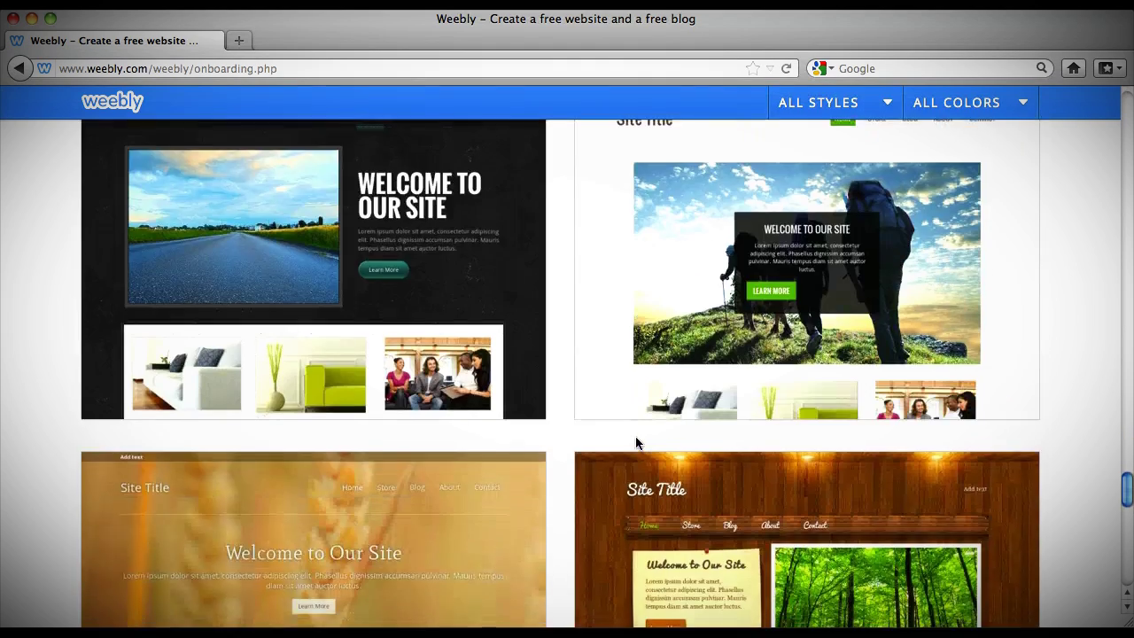
scroll(636, 441, "down", 8)
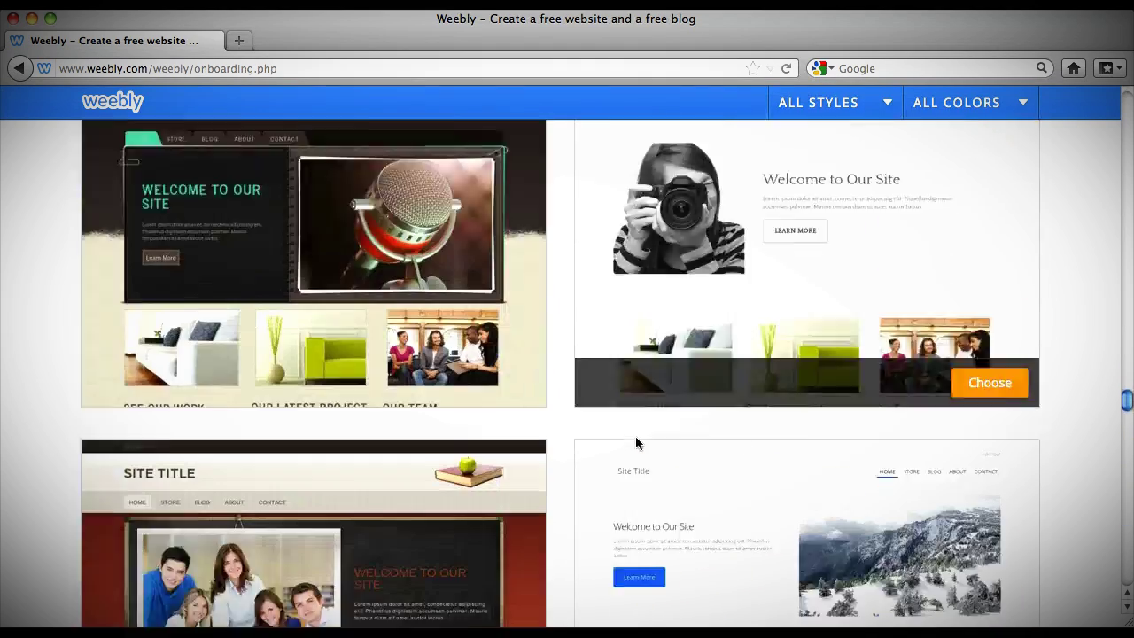
scroll(635, 441, "down", 4)
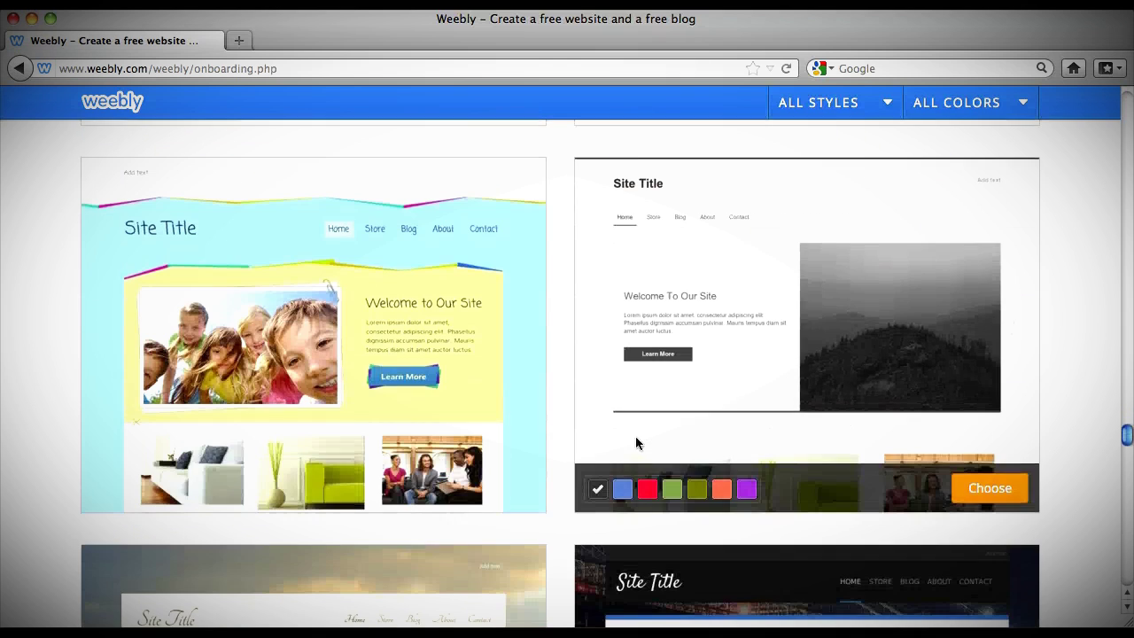
left_click(397, 343)
left_click(498, 490)
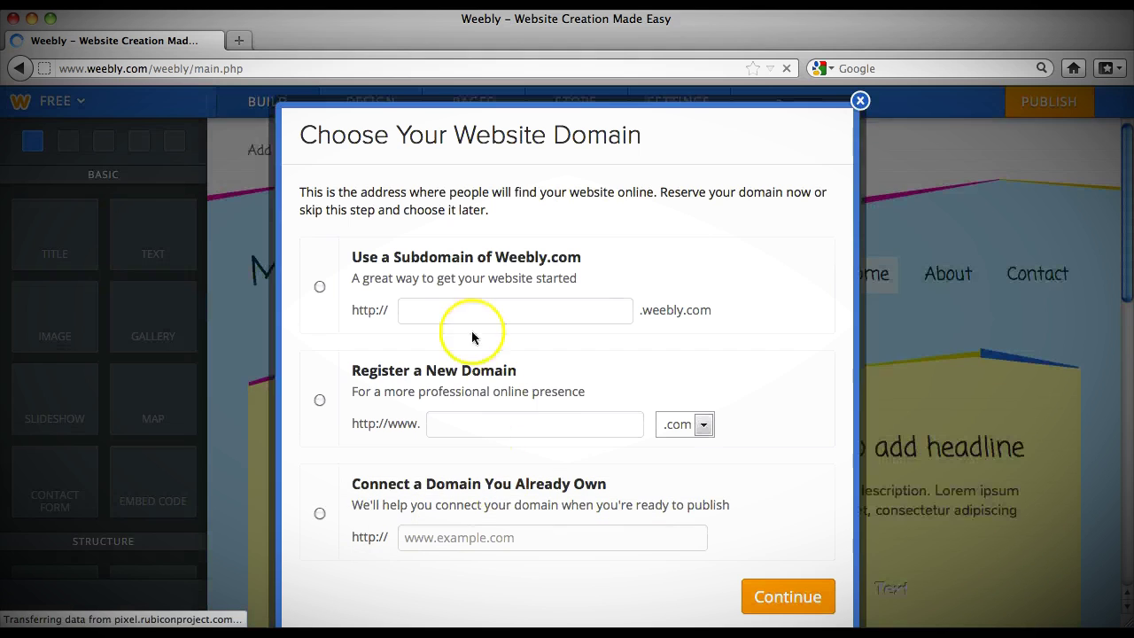
Reserve a free Weebly.com subdomain made of the site owner's name handle followed by 15, and continue to the editor.
left_click(321, 288)
left_click(412, 321)
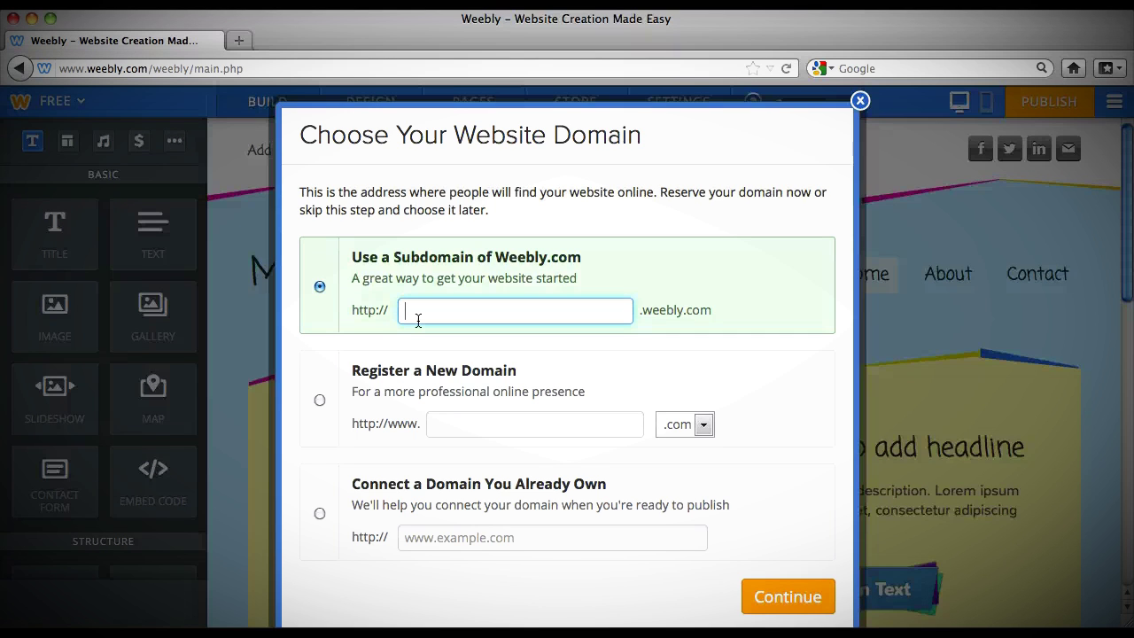
type("clittle")
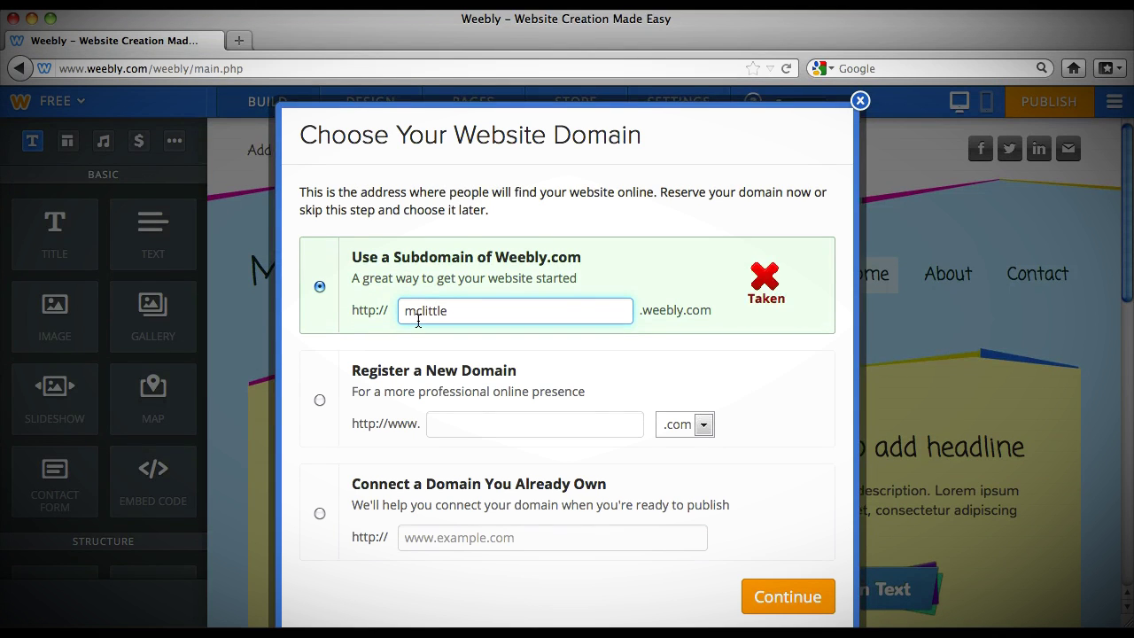
type("15")
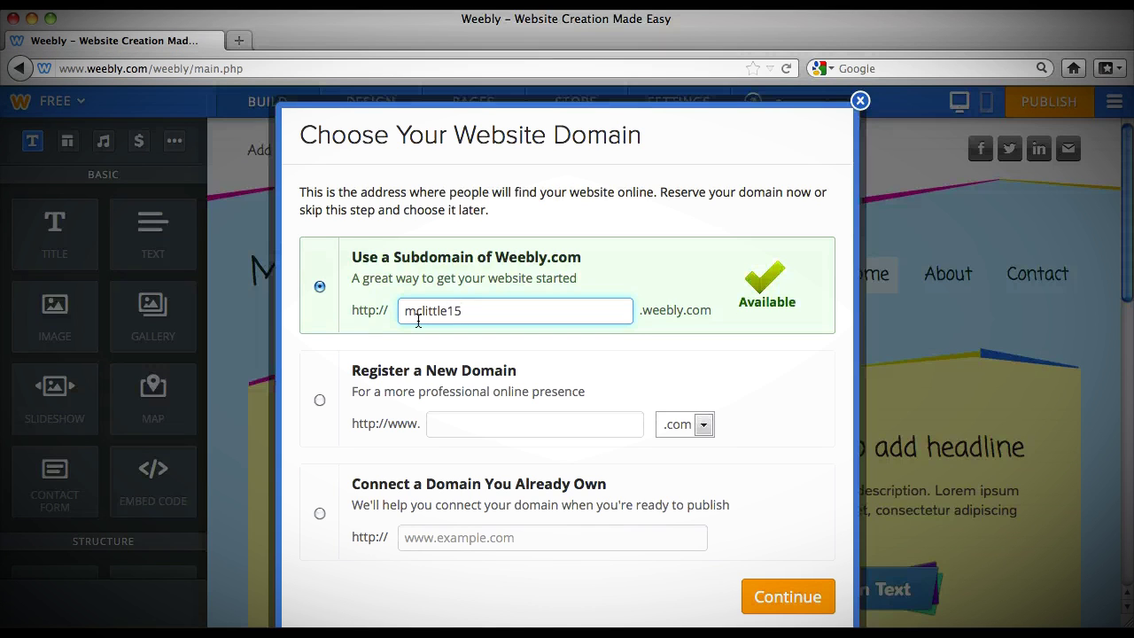
left_click(751, 598)
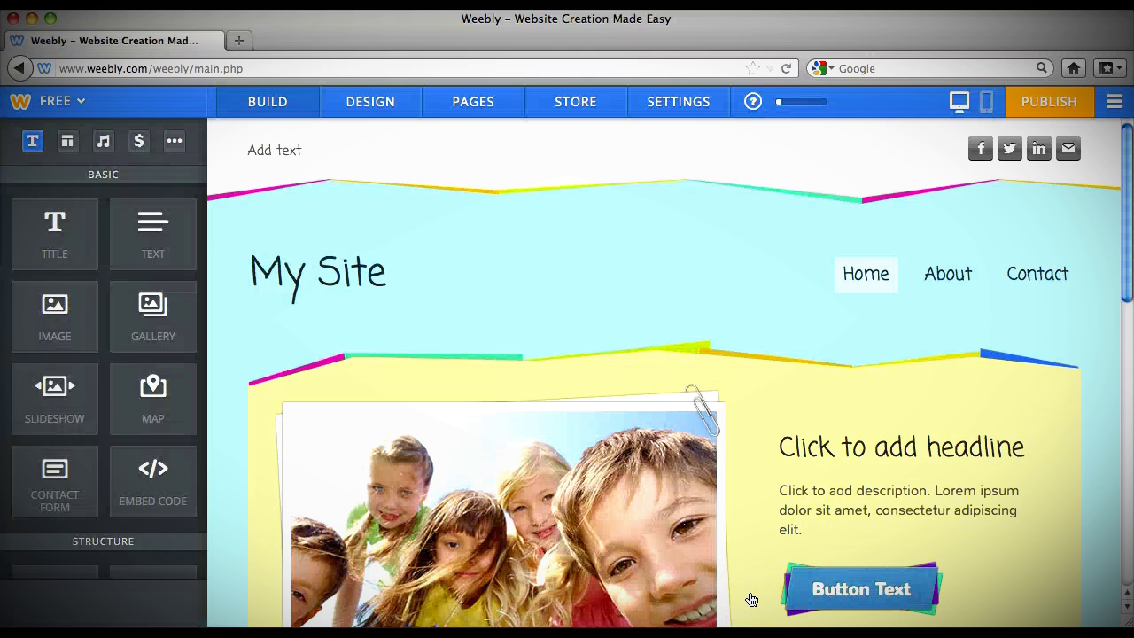
Replace the site title in the header with the teacher's title and surname followed by "'s All Star Class".
scroll(688, 311, "down", 3)
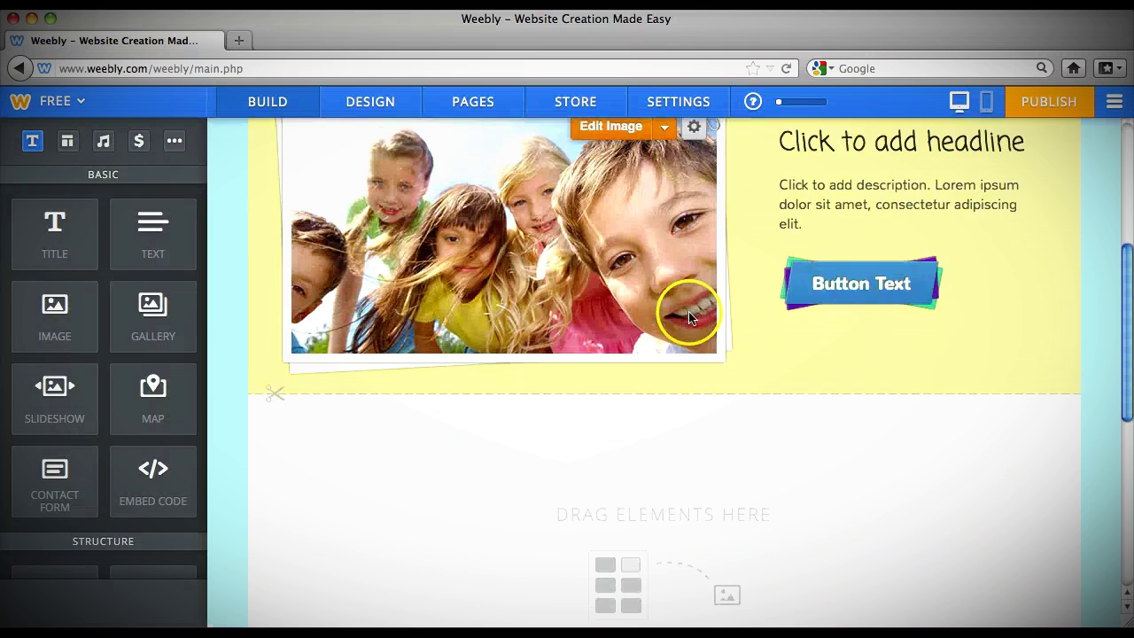
scroll(688, 311, "up", 3)
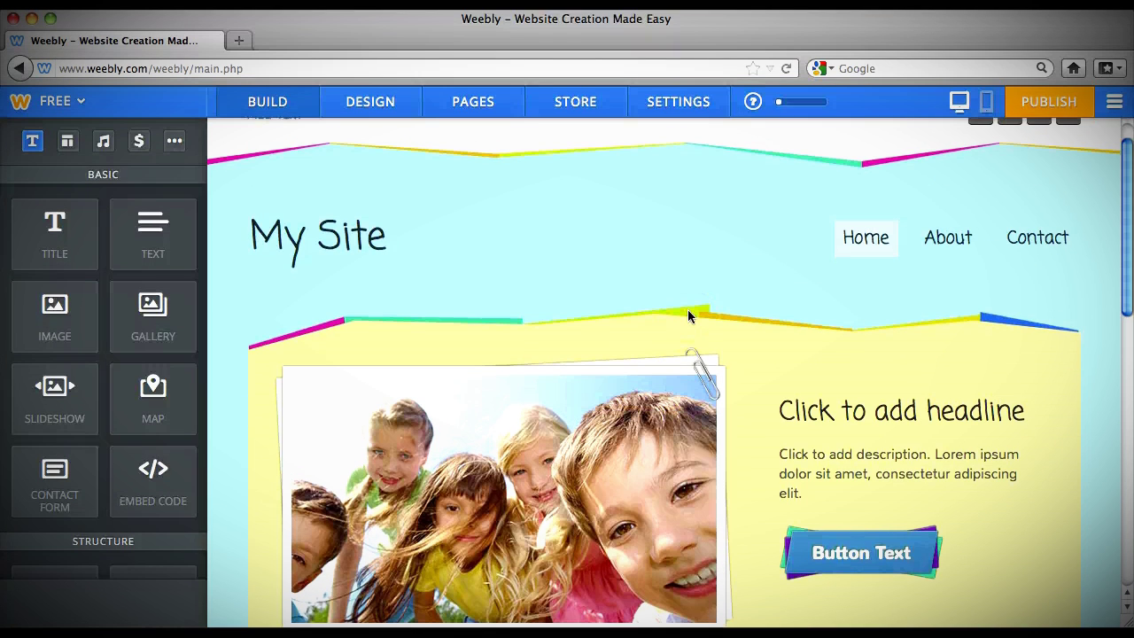
left_click(353, 237)
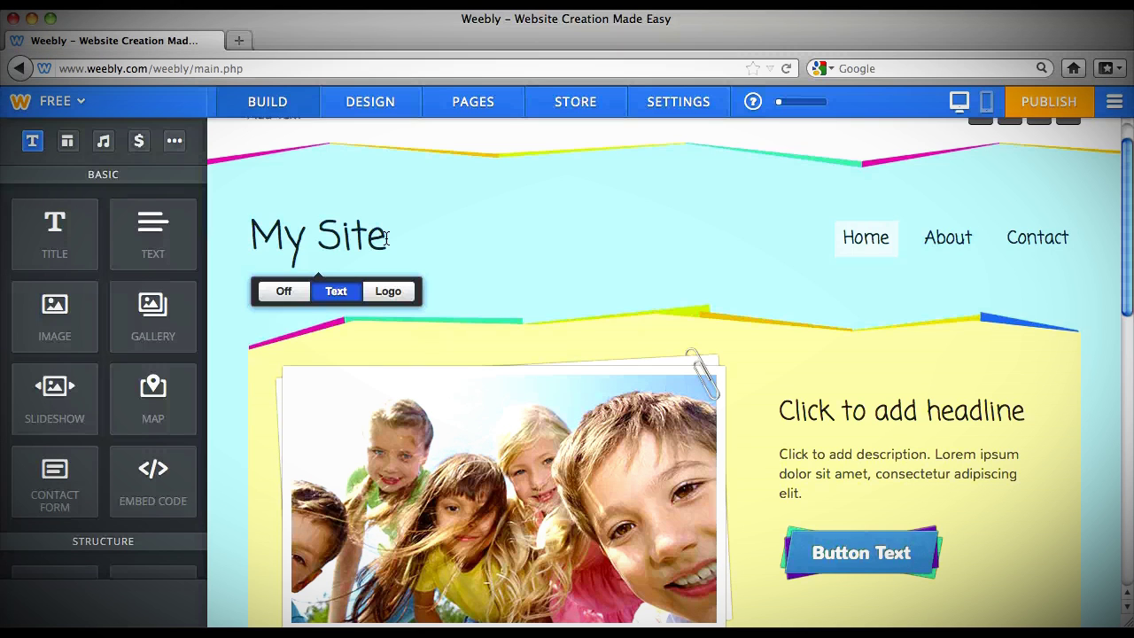
left_click(386, 238)
key("BackSpace")
key("BackSpace")
key("BackSpace")
key("BackSpace")
key("BackSpace")
key("BackSpace")
type("rs. L")
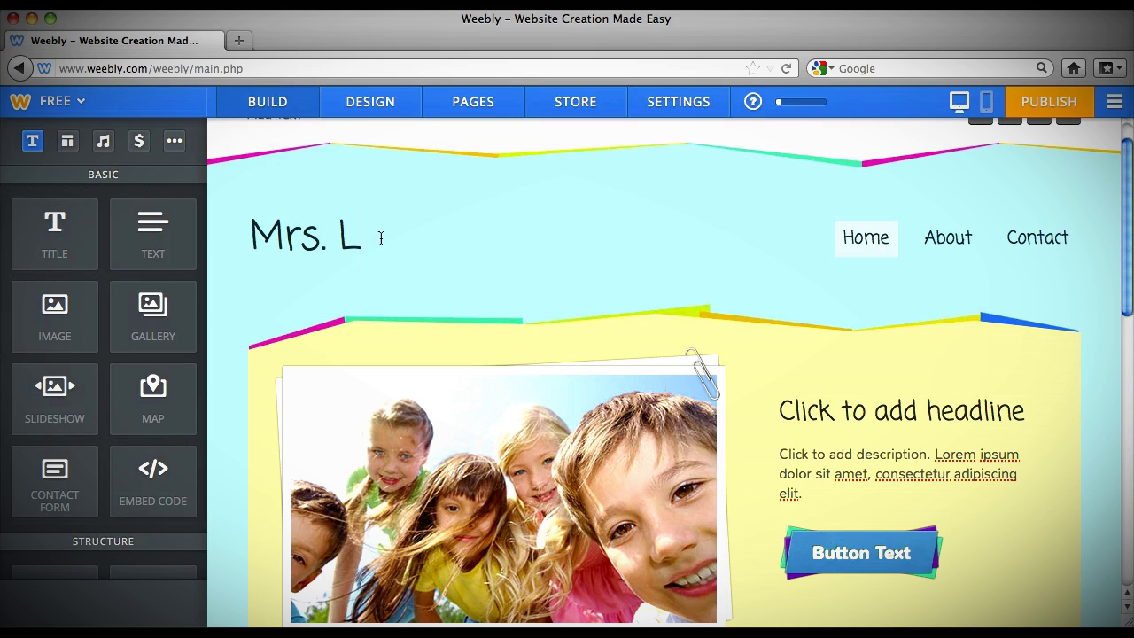
type("ittle's A")
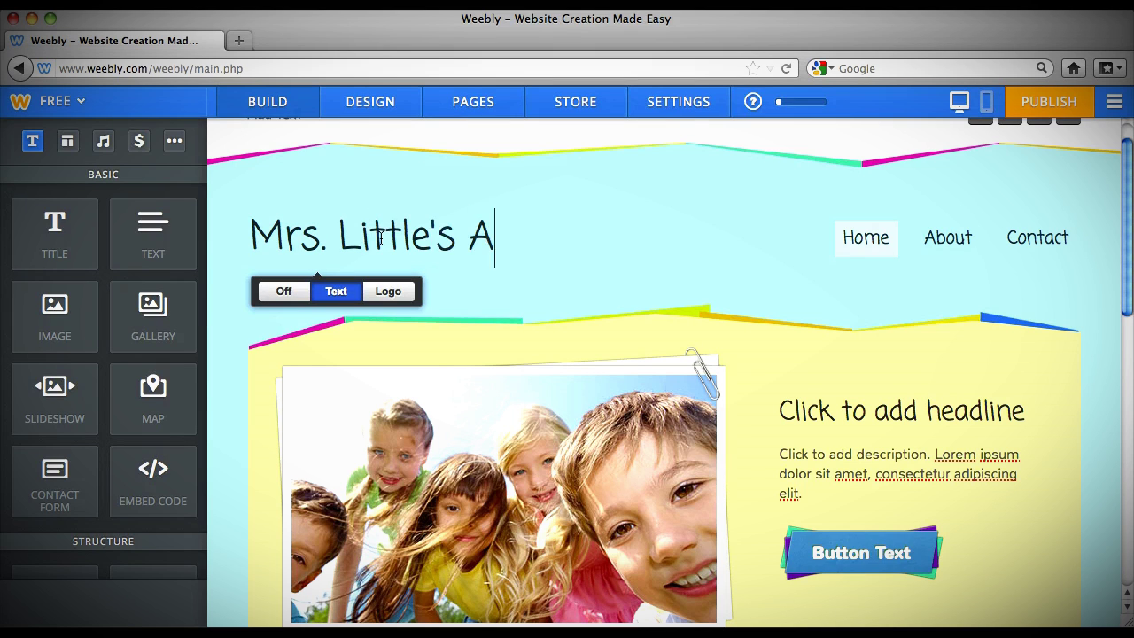
type("ll Star")
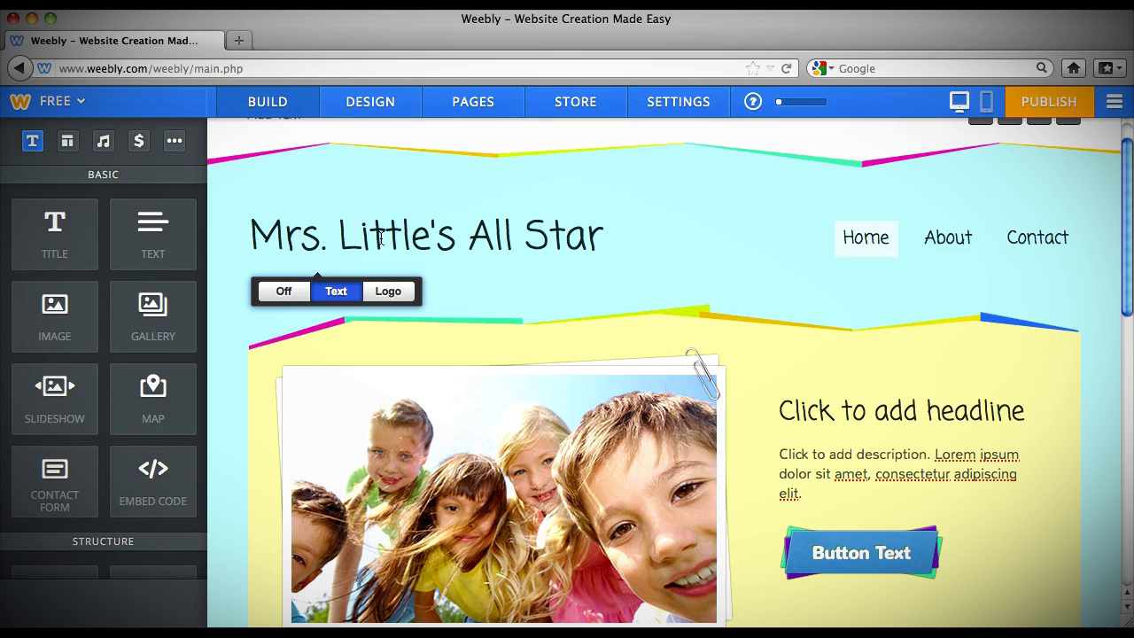
type(" Class")
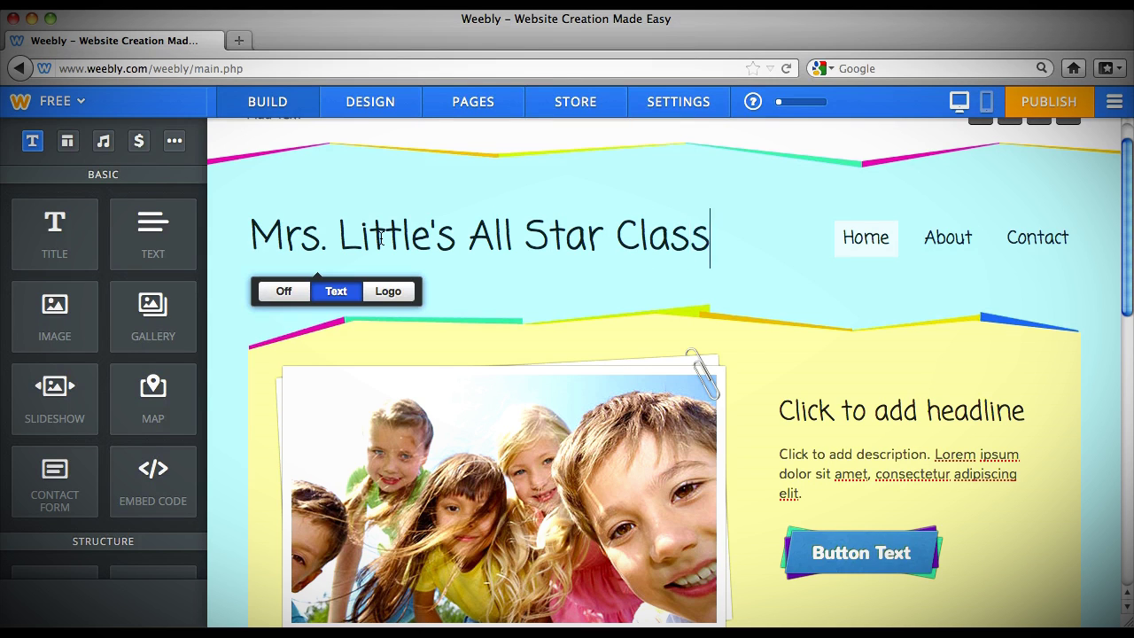
left_click(836, 197)
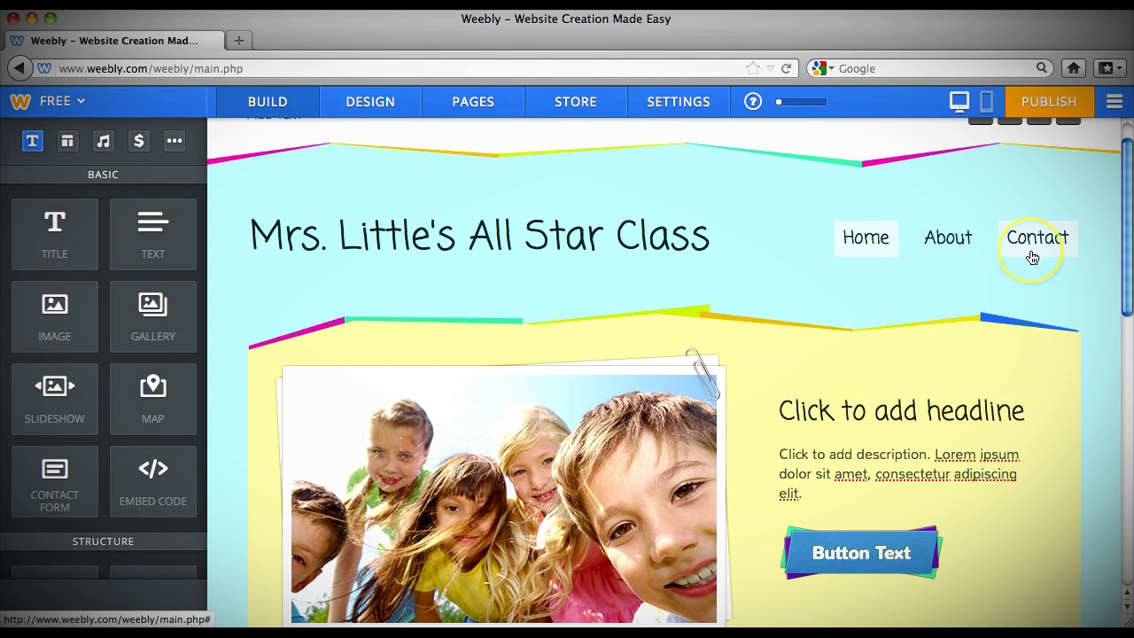
left_click(983, 254)
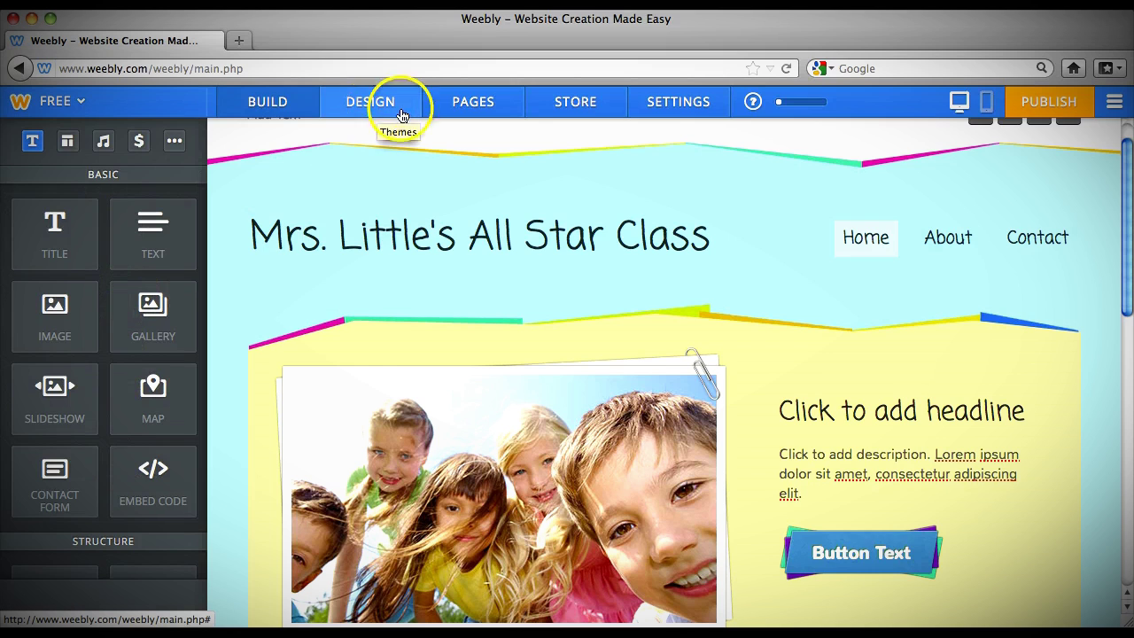
Rename the About page as Students, keep its Short Header layout, and save the page.
left_click(449, 106)
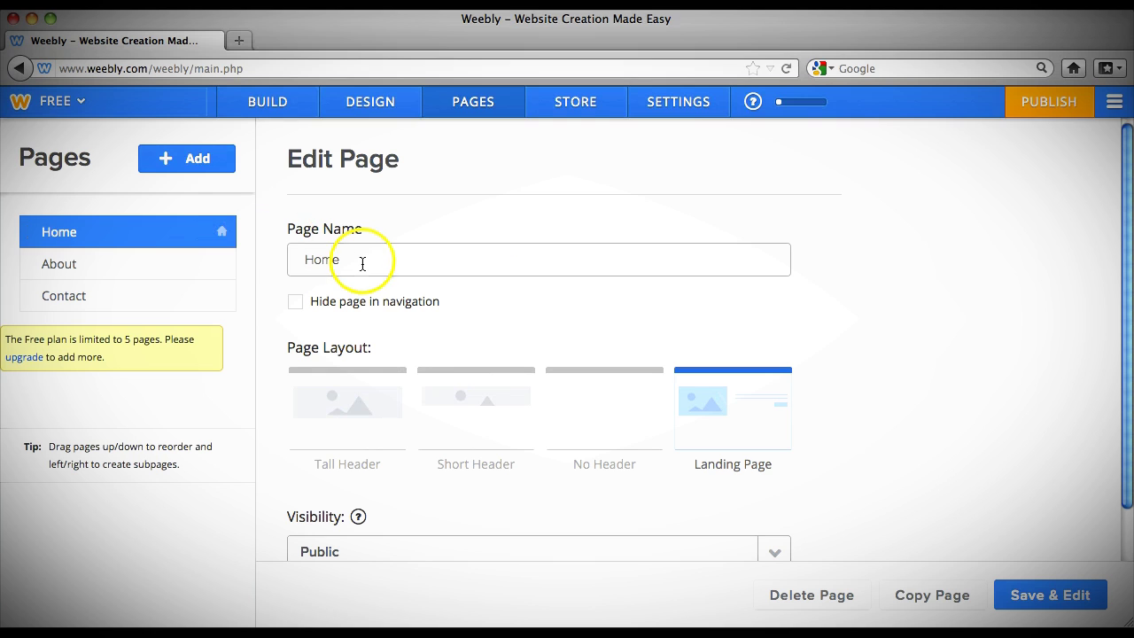
left_click(417, 271)
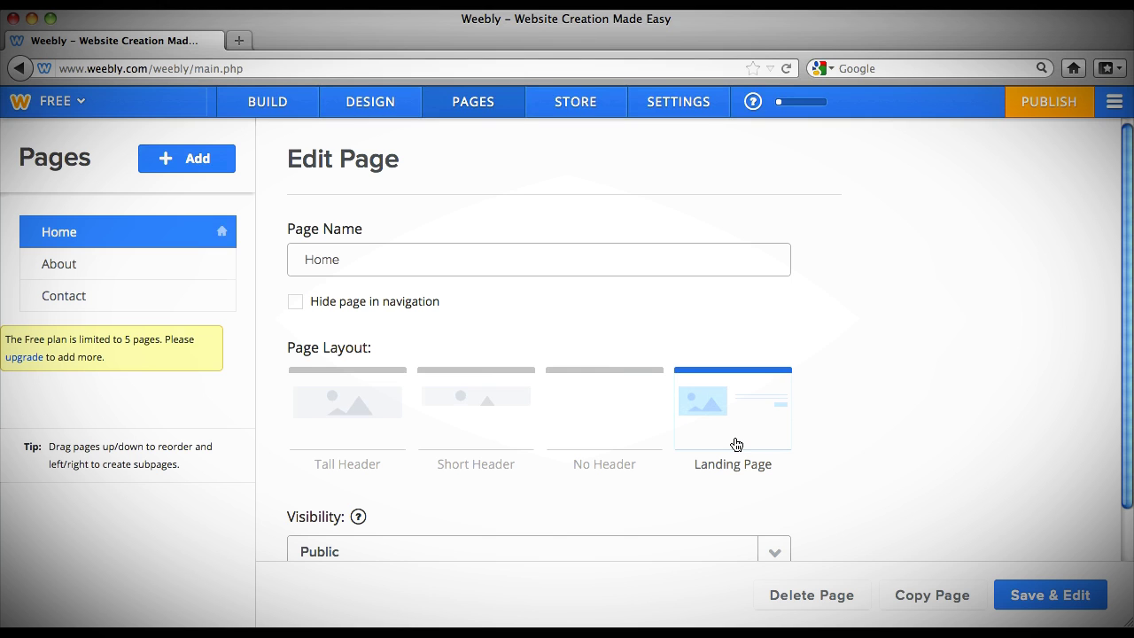
left_click(215, 272)
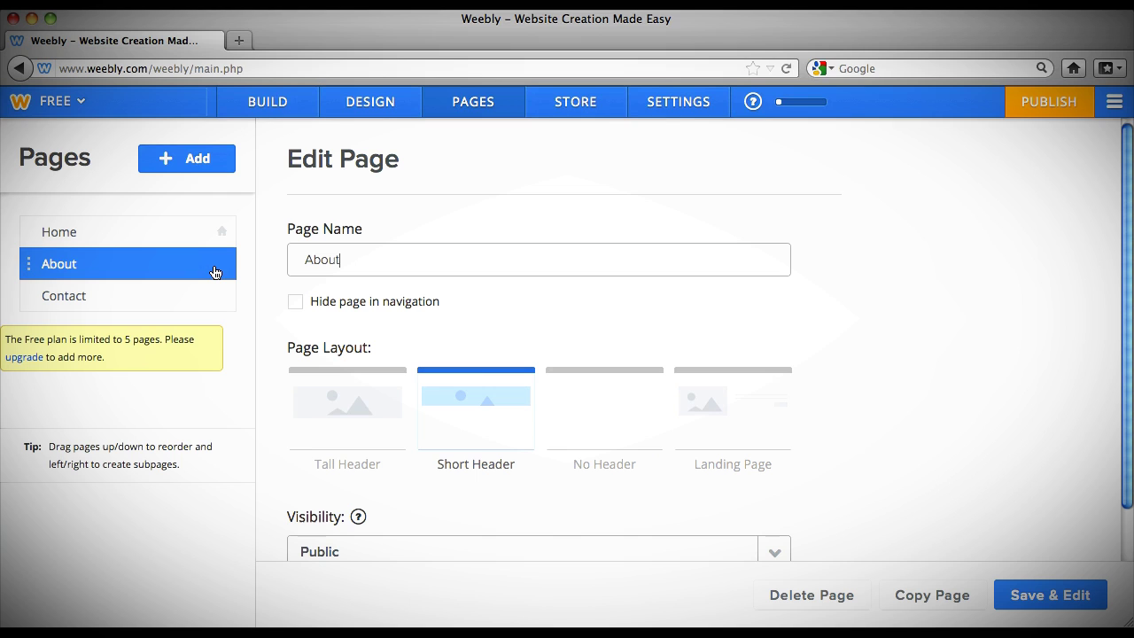
left_click(344, 259)
key("BackSpace")
key("BackSpace")
key("BackSpace")
key("BackSpace")
key("BackSpace")
type("Students")
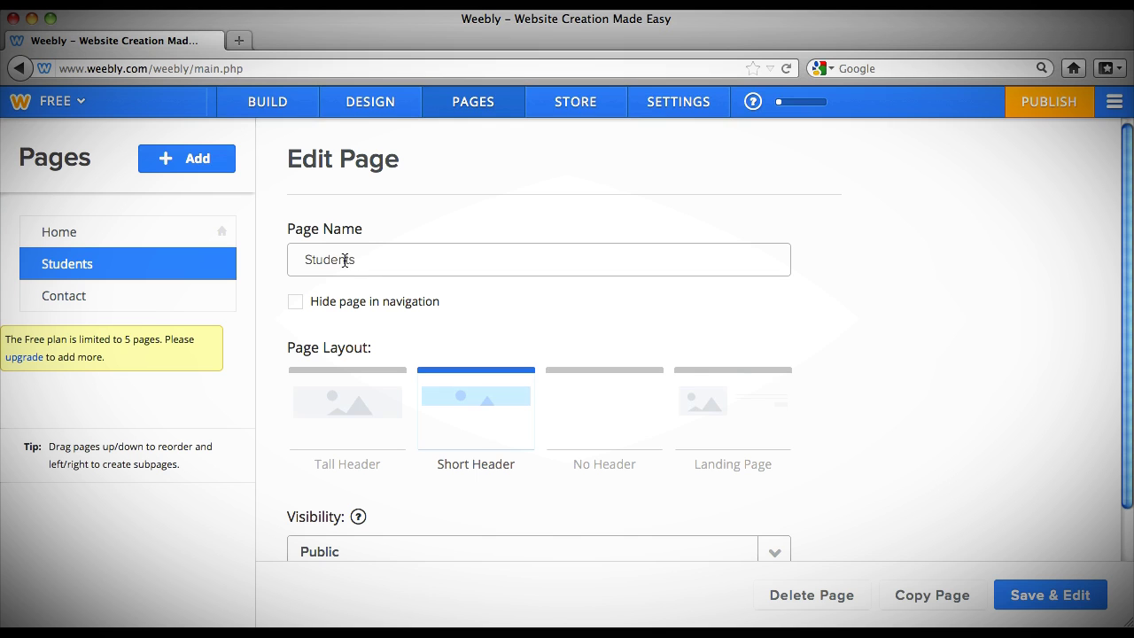
left_click(477, 439)
left_click(1037, 602)
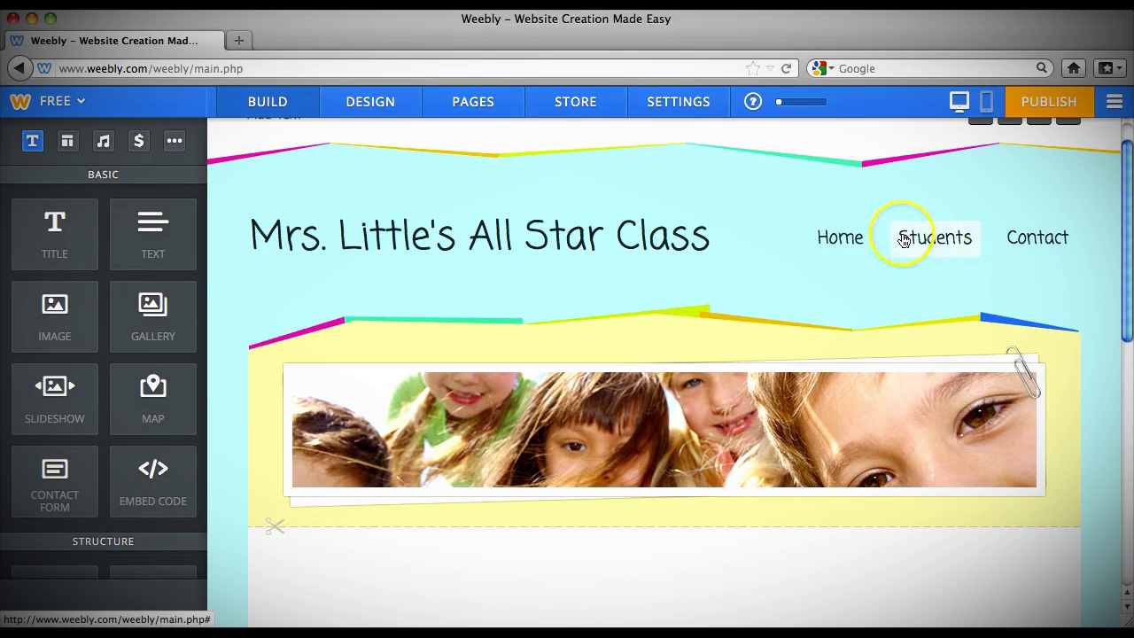
Look over the Students page's header and empty content area, and return to the Home page.
scroll(898, 240, "down", 10)
scroll(896, 274, "up", 10)
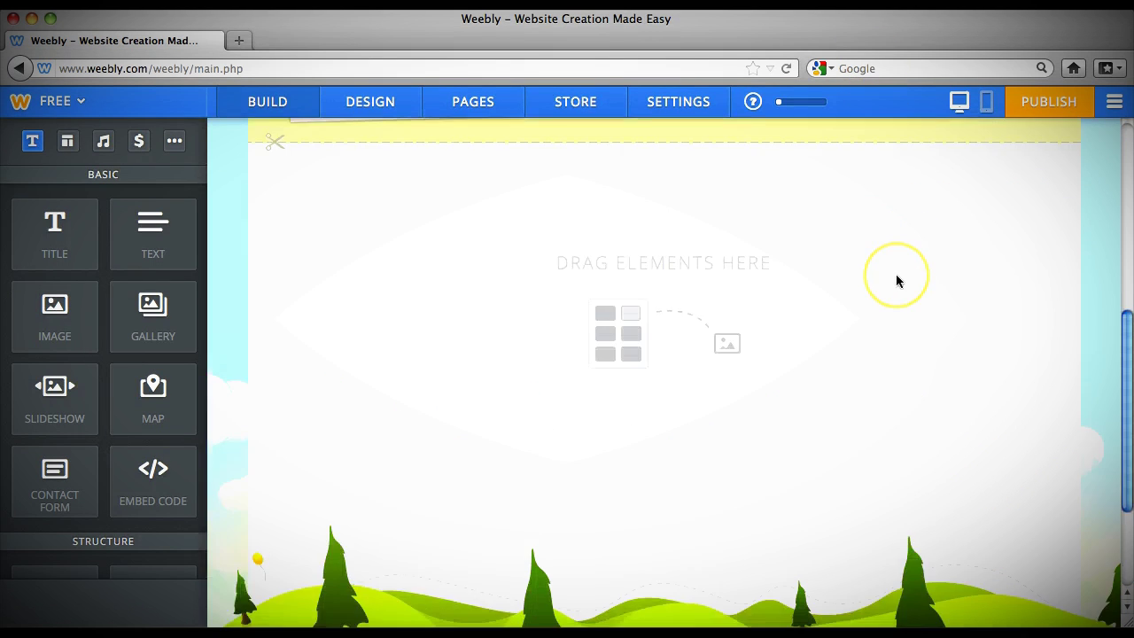
scroll(896, 274, "up", 2)
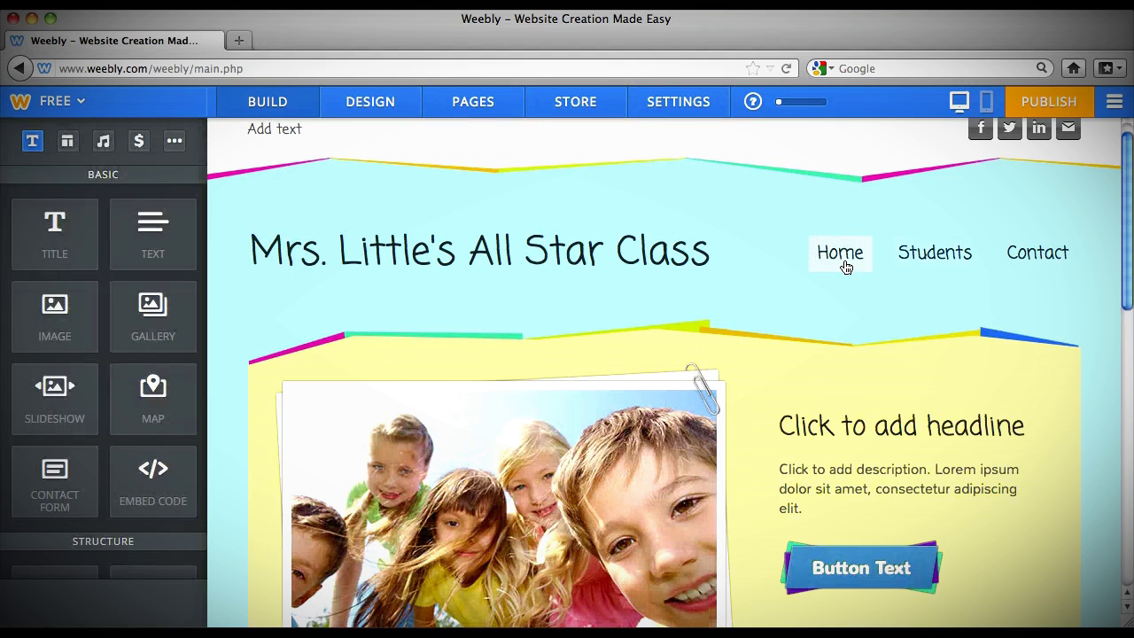
left_click(810, 271)
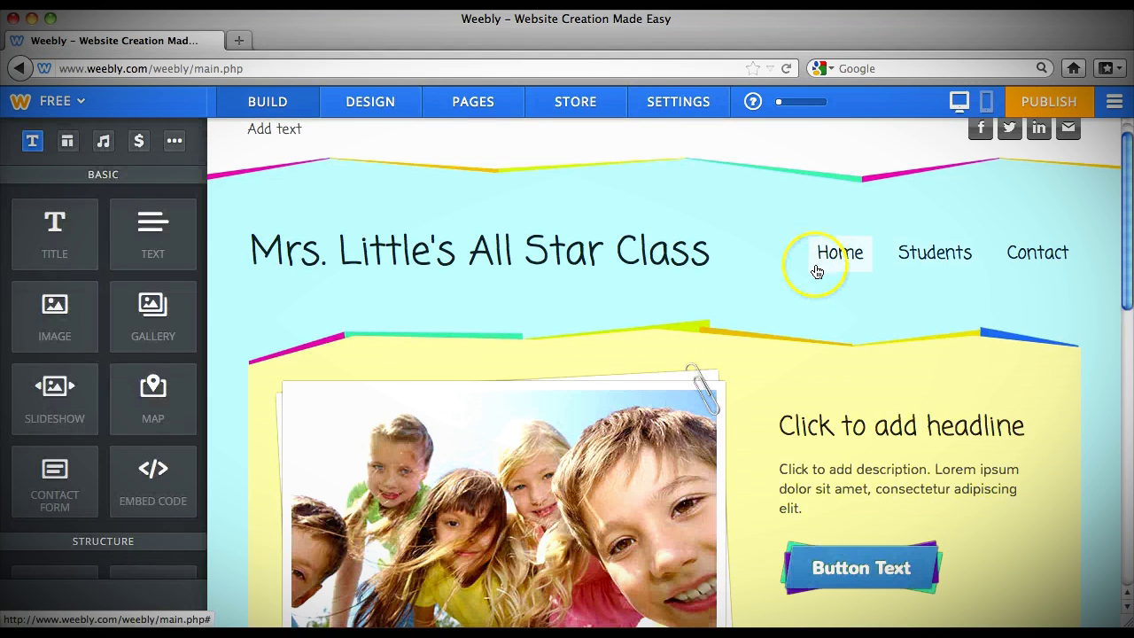
Replace the headline beside the Home page photo with "Welcome All Stars!".
scroll(815, 271, "down", 3)
left_click(833, 287)
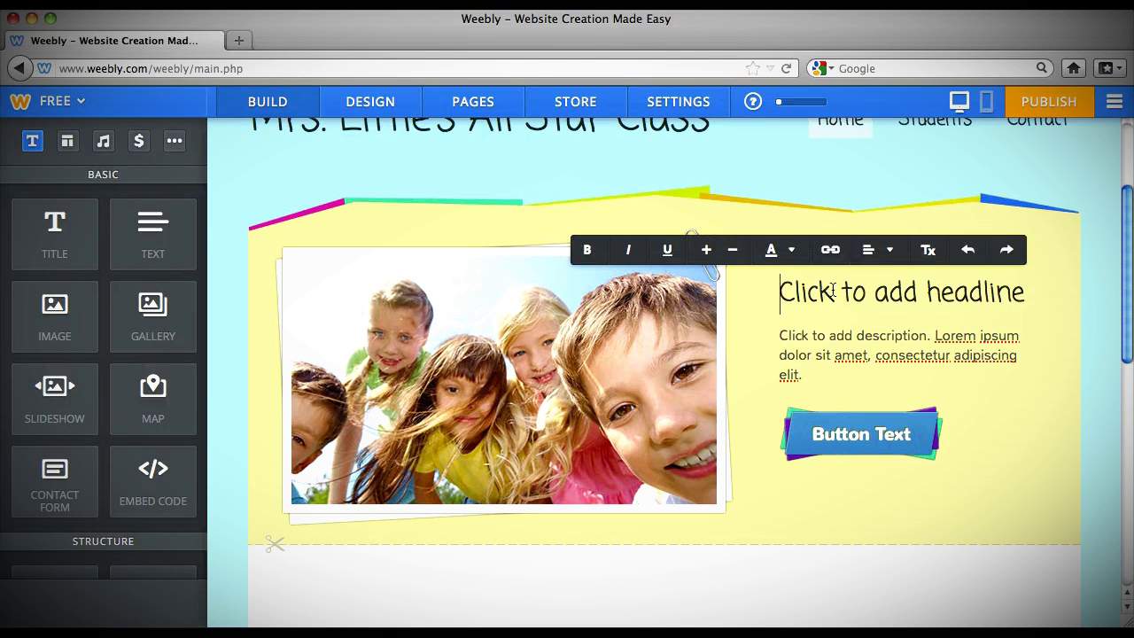
left_click_drag(782, 297, 1027, 295)
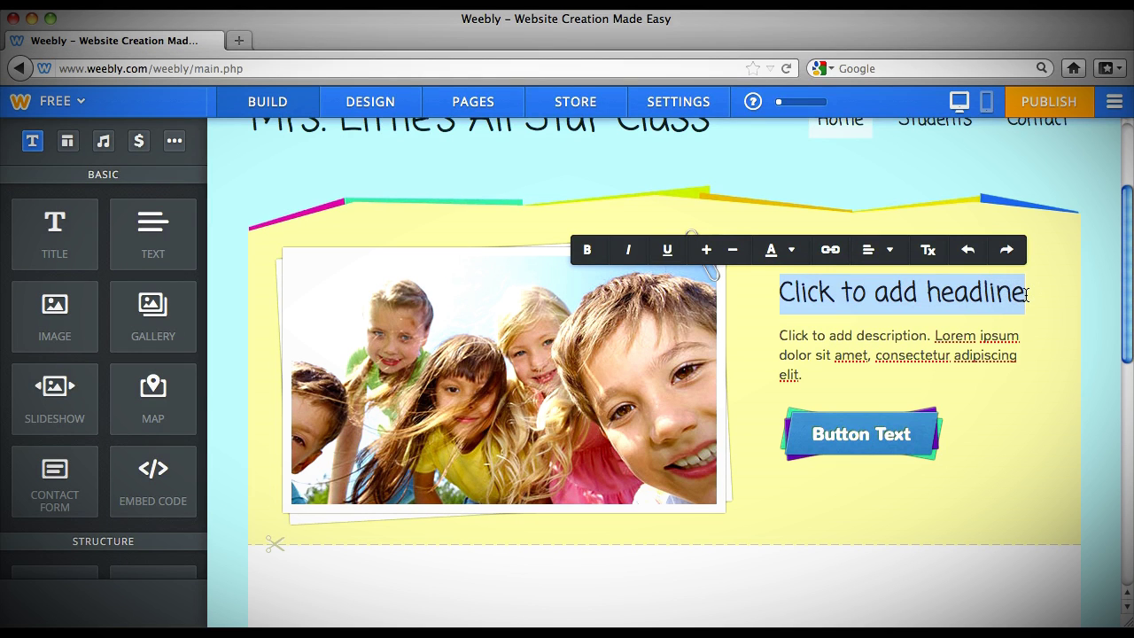
type("Welcome All ")
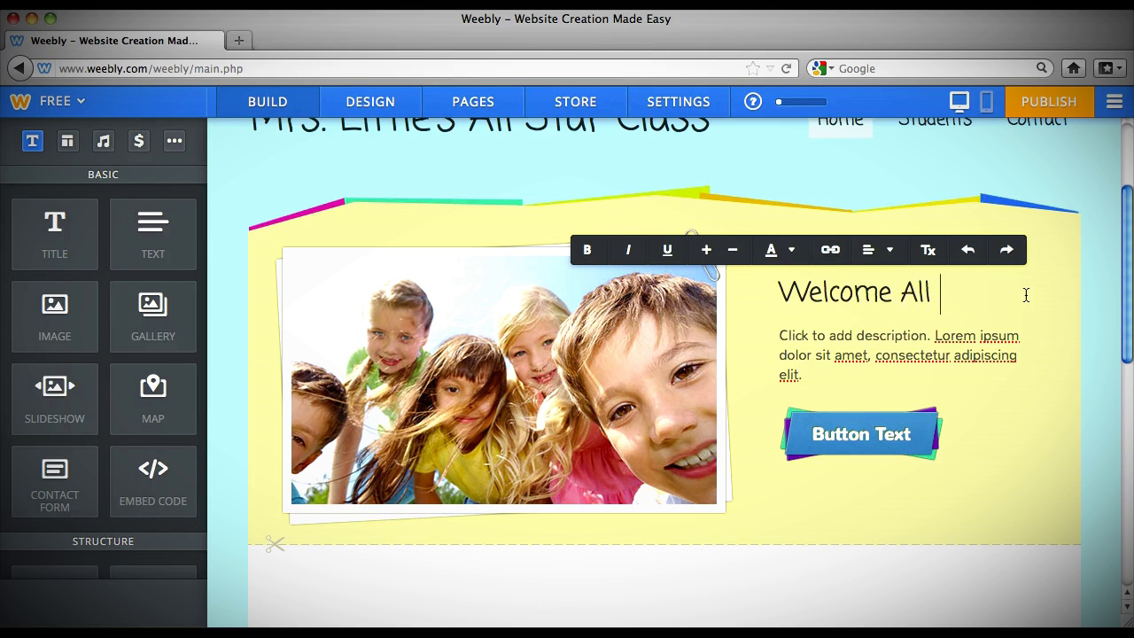
type("Stars!")
Replace the description under the headline with "Click on the button below to visit the VCE school website.".
left_click(1001, 356)
left_click(816, 389)
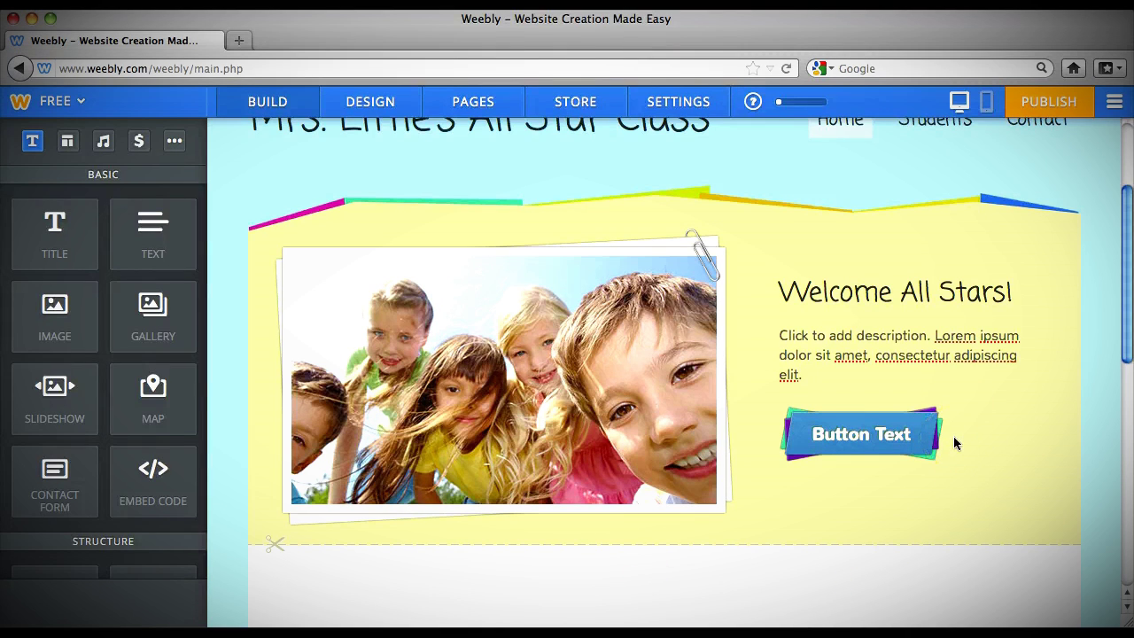
left_click(801, 374)
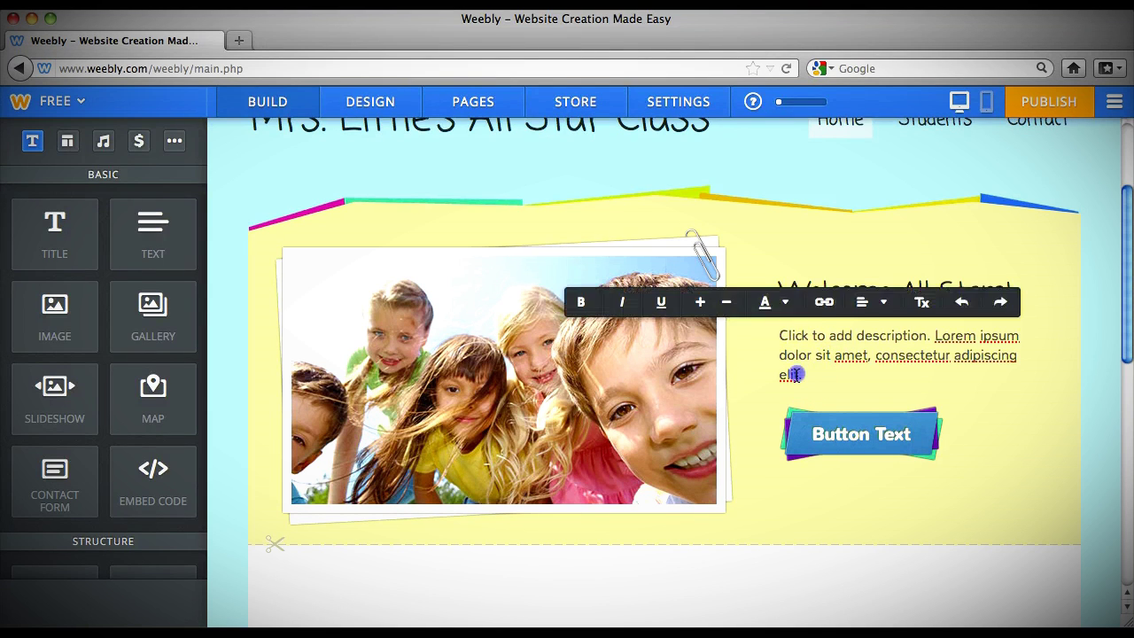
type("Clic")
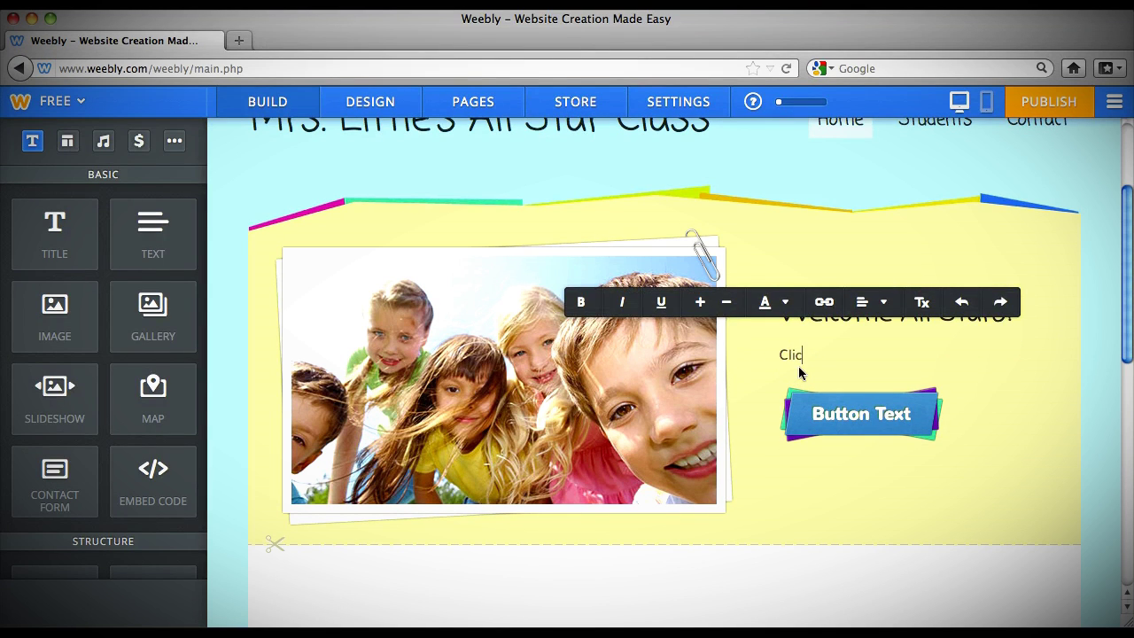
type("k on the button below to visit")
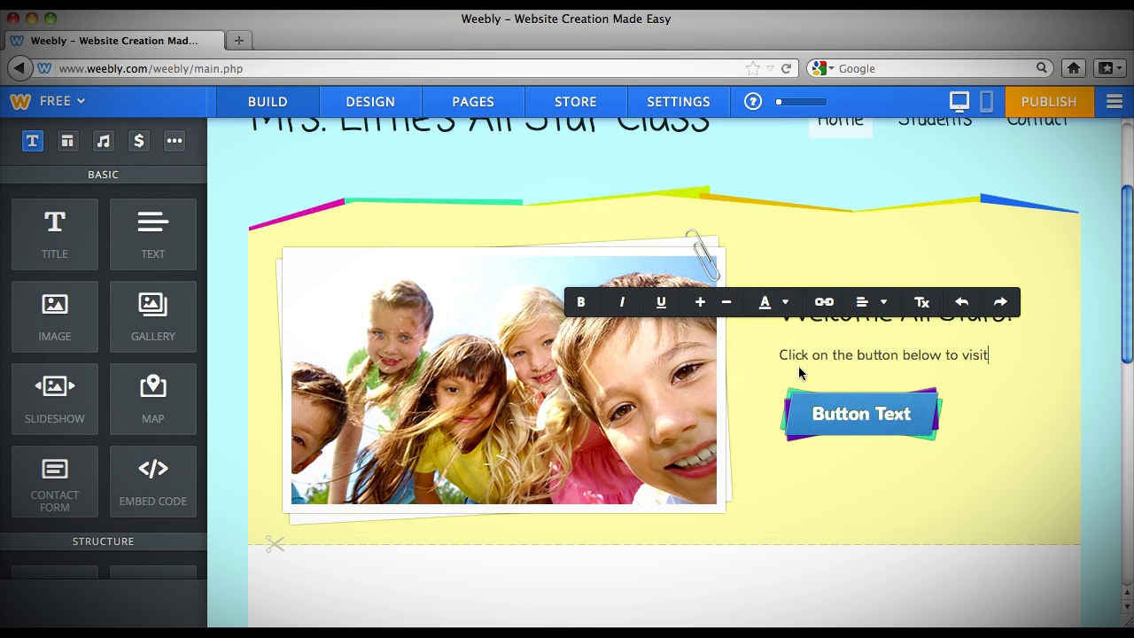
type(" the VCE")
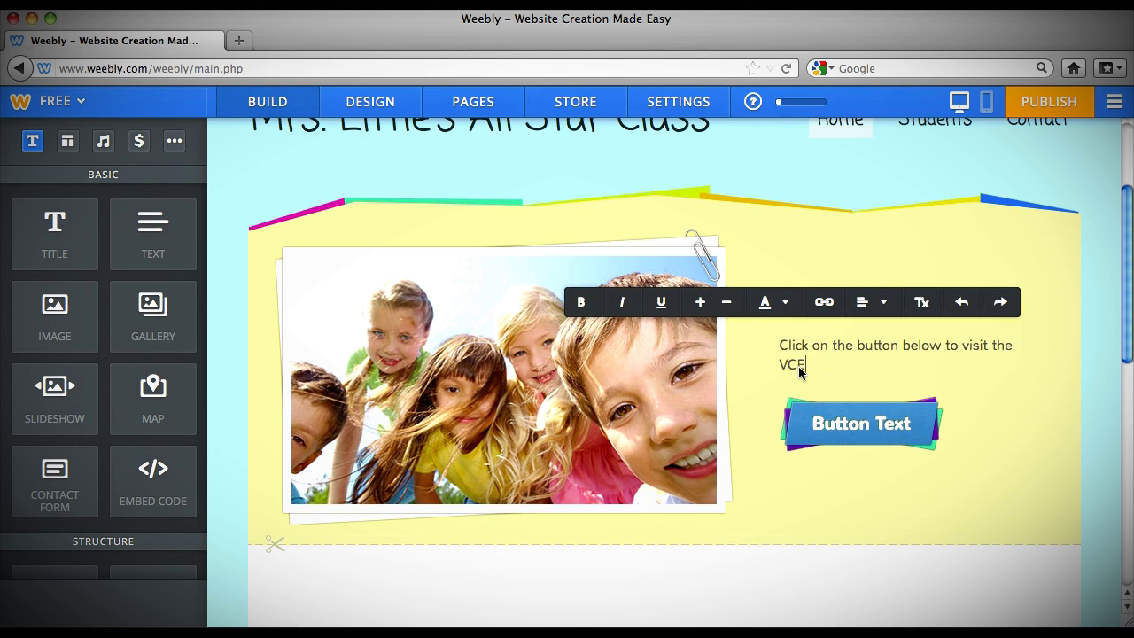
type(" school website.")
Replace the label of the button below the description with "VCE Website".
left_click(884, 418)
left_click(900, 421)
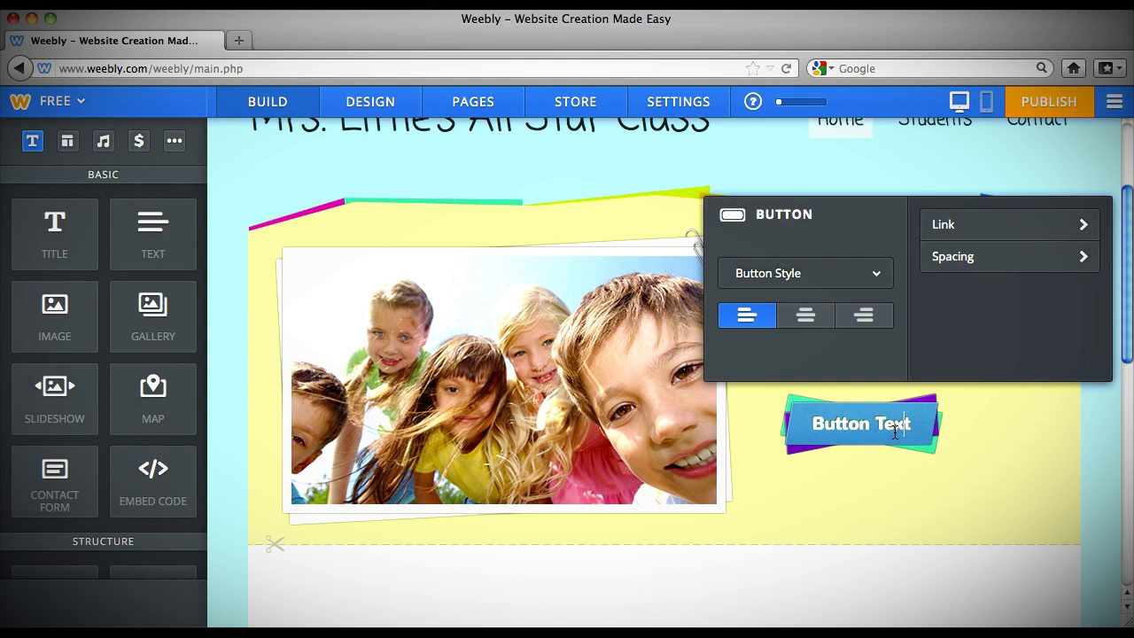
key("BackSpace")
key("BackSpace")
key("BackSpace")
key("BackSpace")
key("BackSpace")
key("BackSpace")
key("BackSpace")
key("BackSpace")
key("BackSpace")
key("BackSpace")
key("BackSpace")
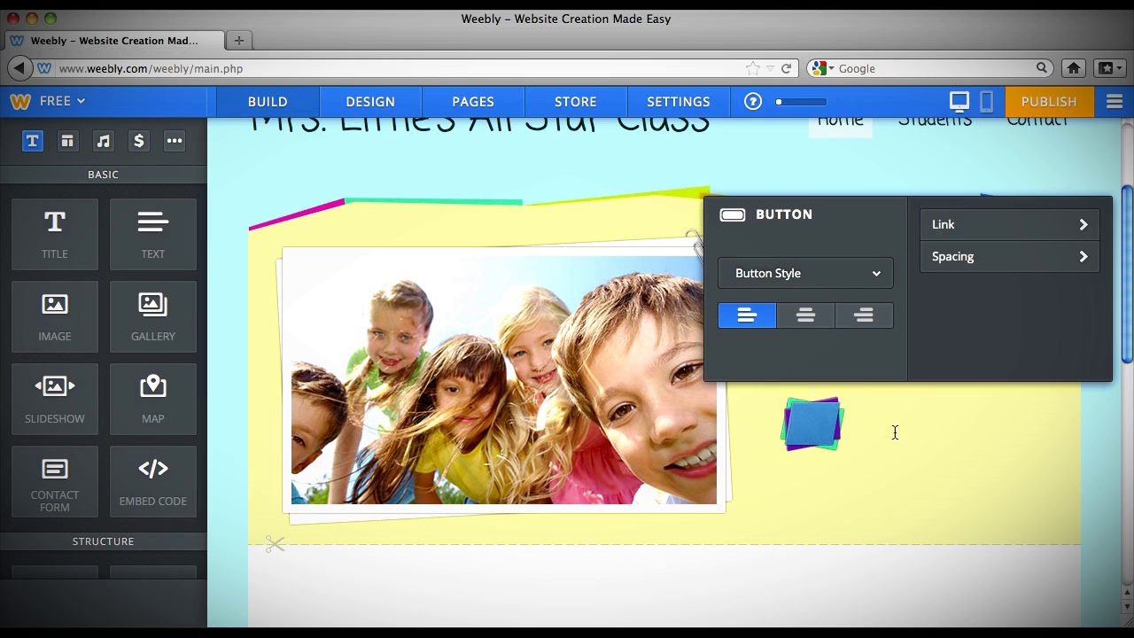
type("VCE Website")
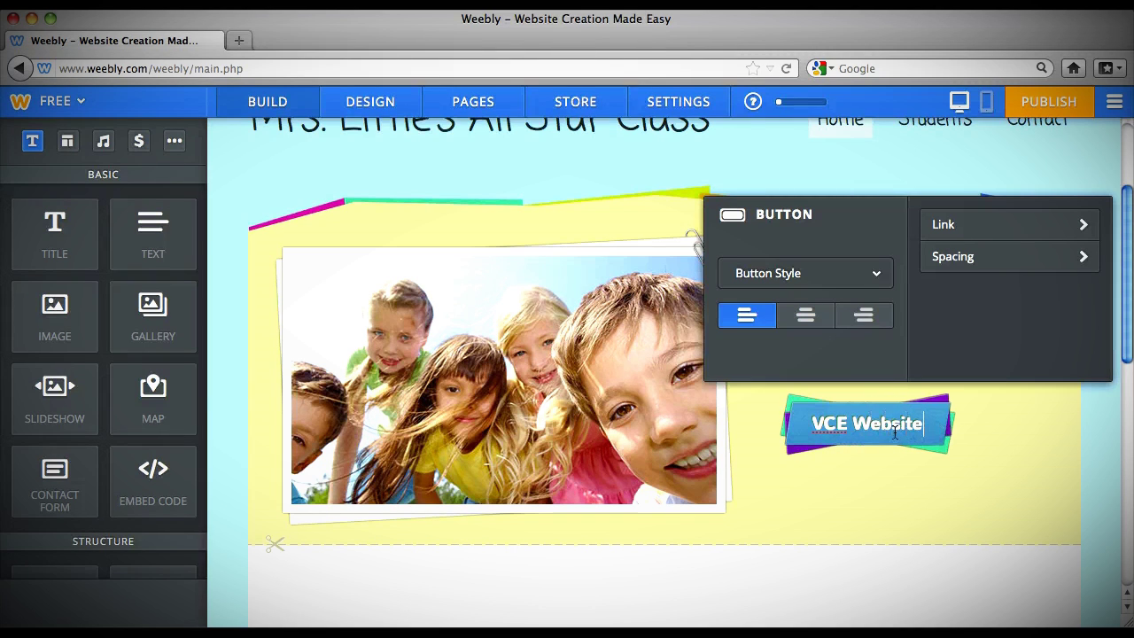
Try the small green style on the VCE Website button, and set it back to the large blue style.
left_click(876, 275)
left_click(792, 327)
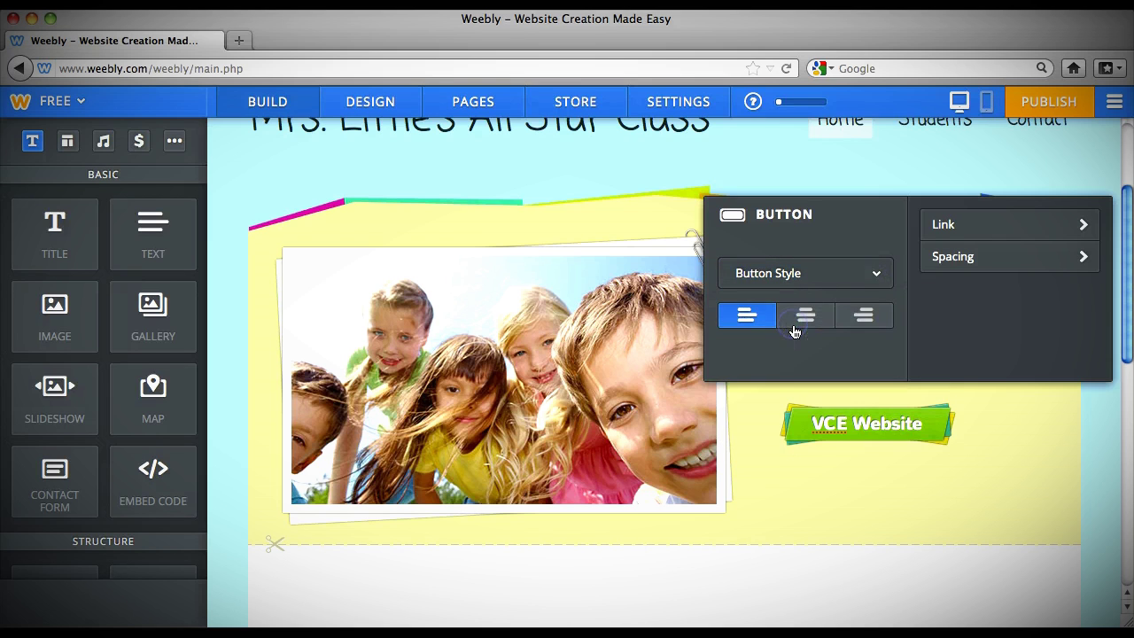
left_click(795, 275)
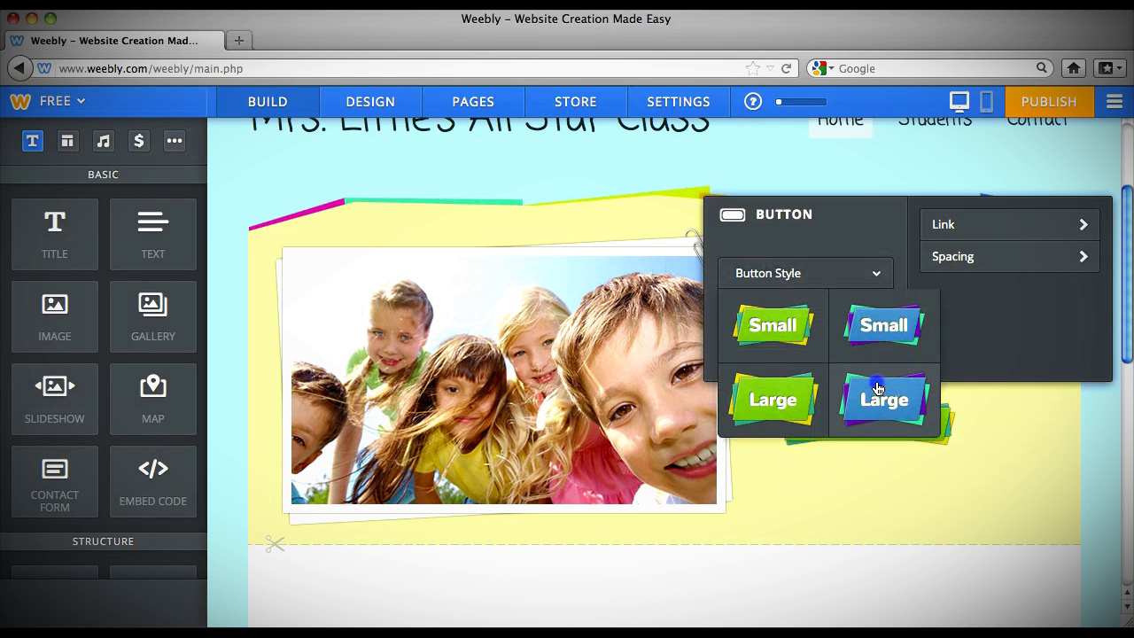
left_click(877, 383)
left_click(997, 233)
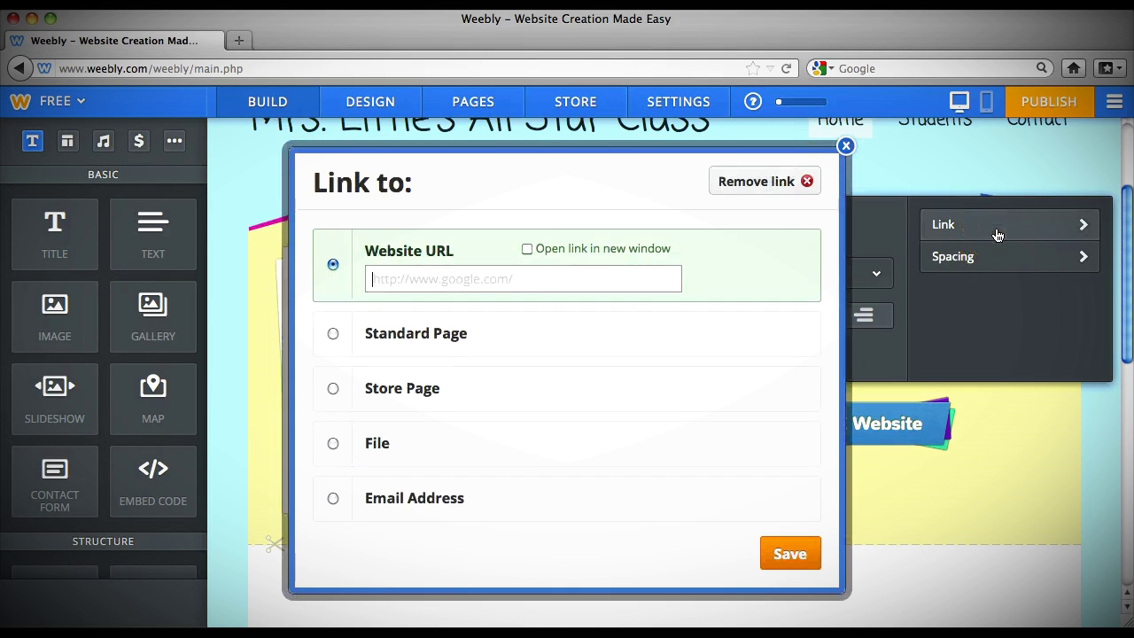
left_click(615, 271)
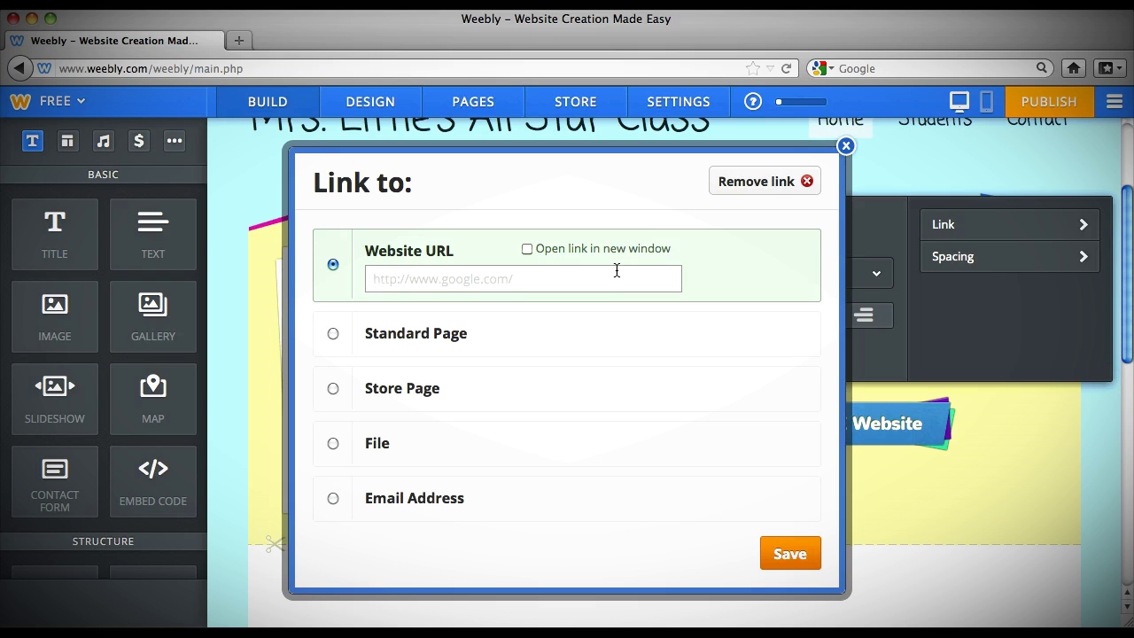
left_click(527, 249)
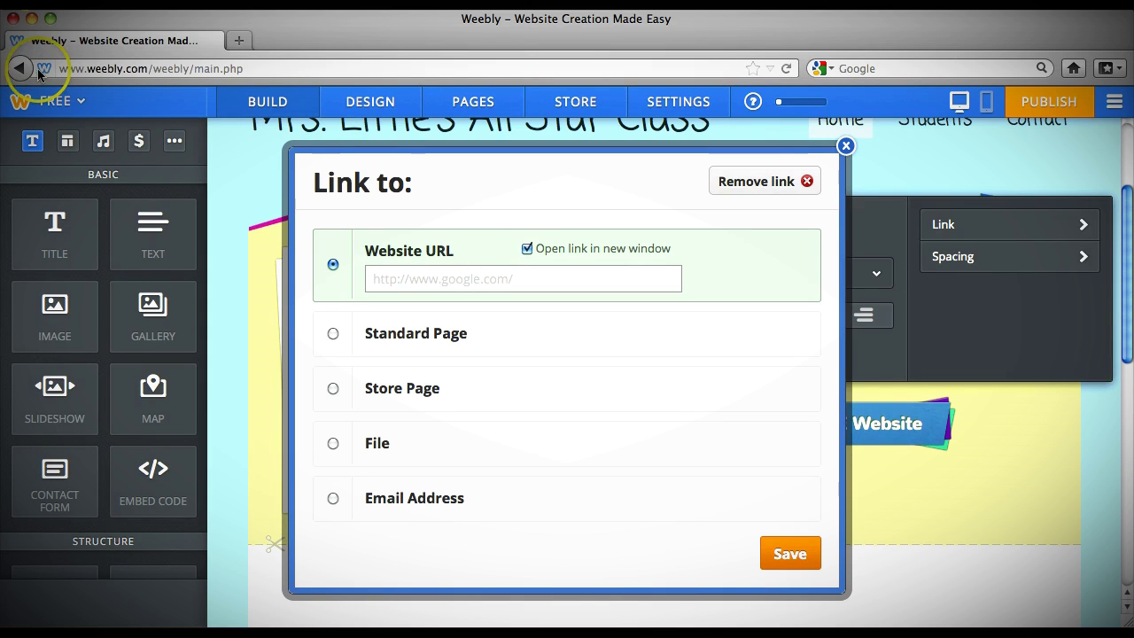
left_click(674, 287)
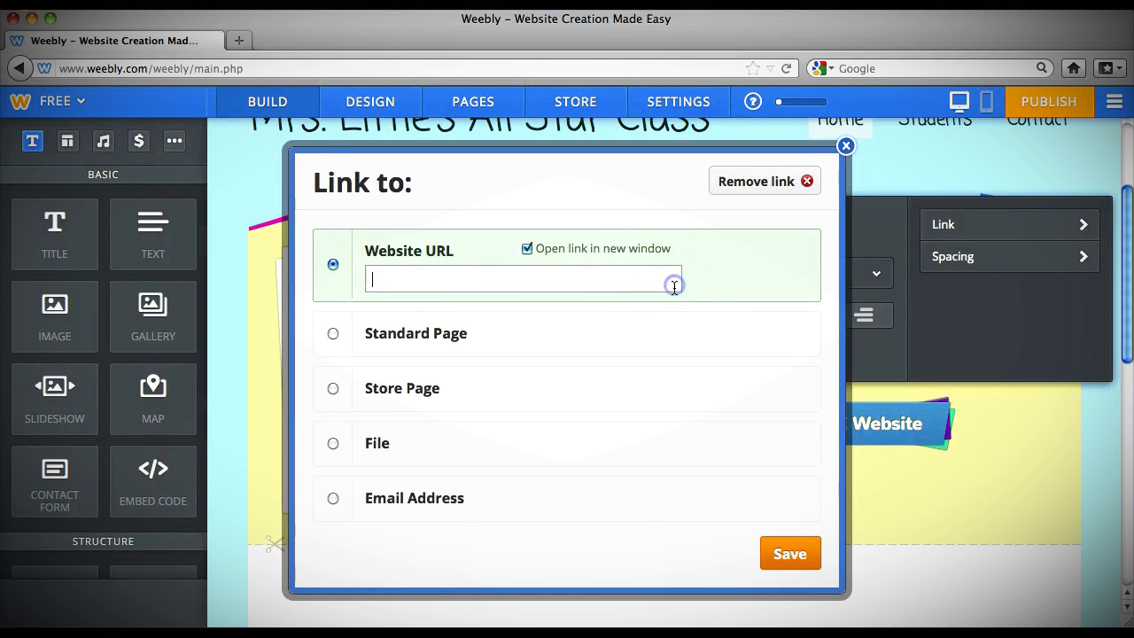
type("www.vce.chatha")
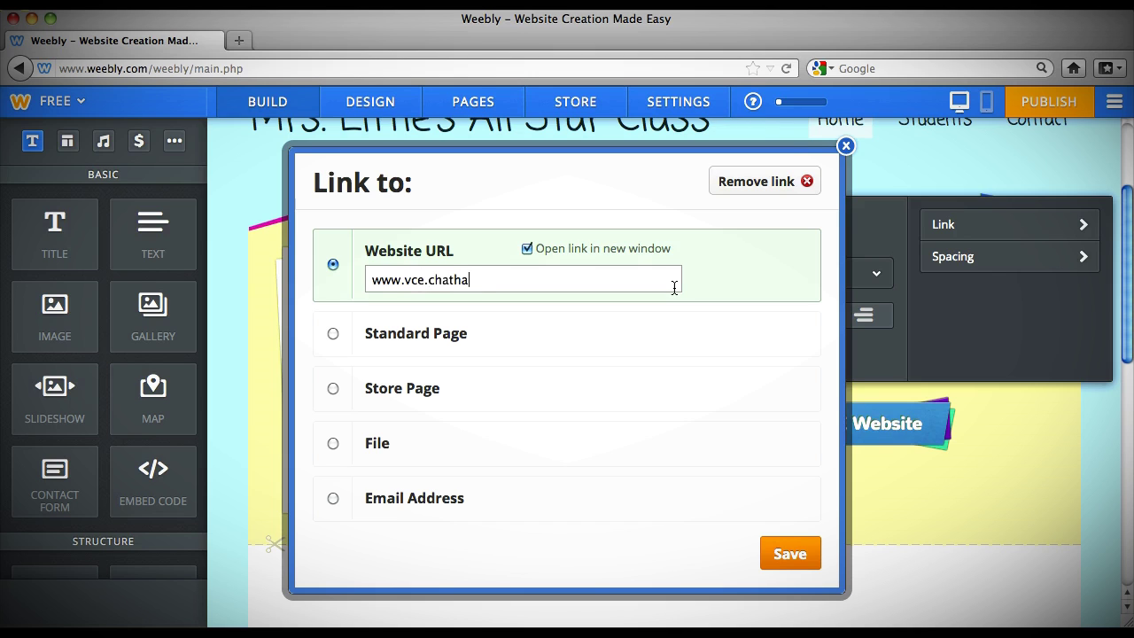
type("m.k12.nc.us")
left_click(793, 551)
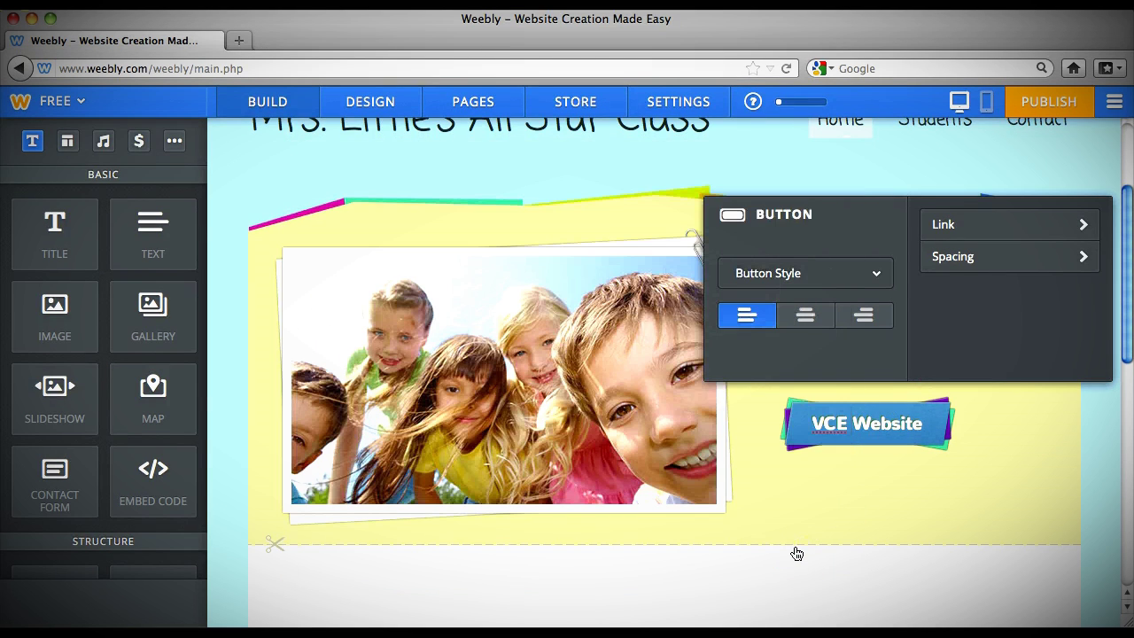
left_click(793, 529)
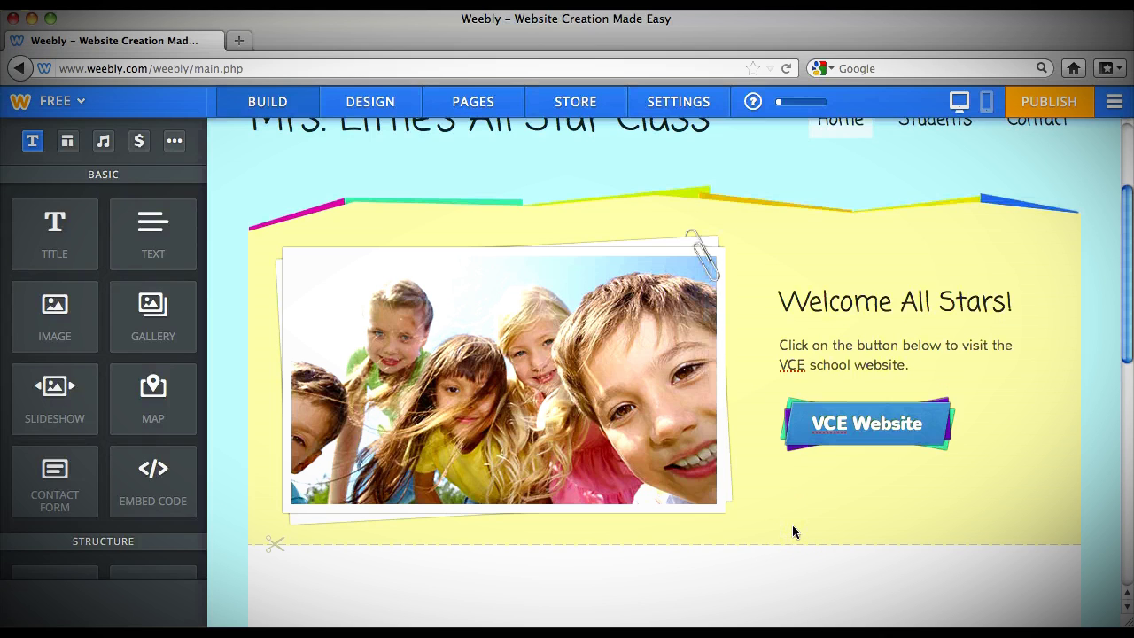
Display the editing options for the photo of the children on the Home page.
left_click(631, 405)
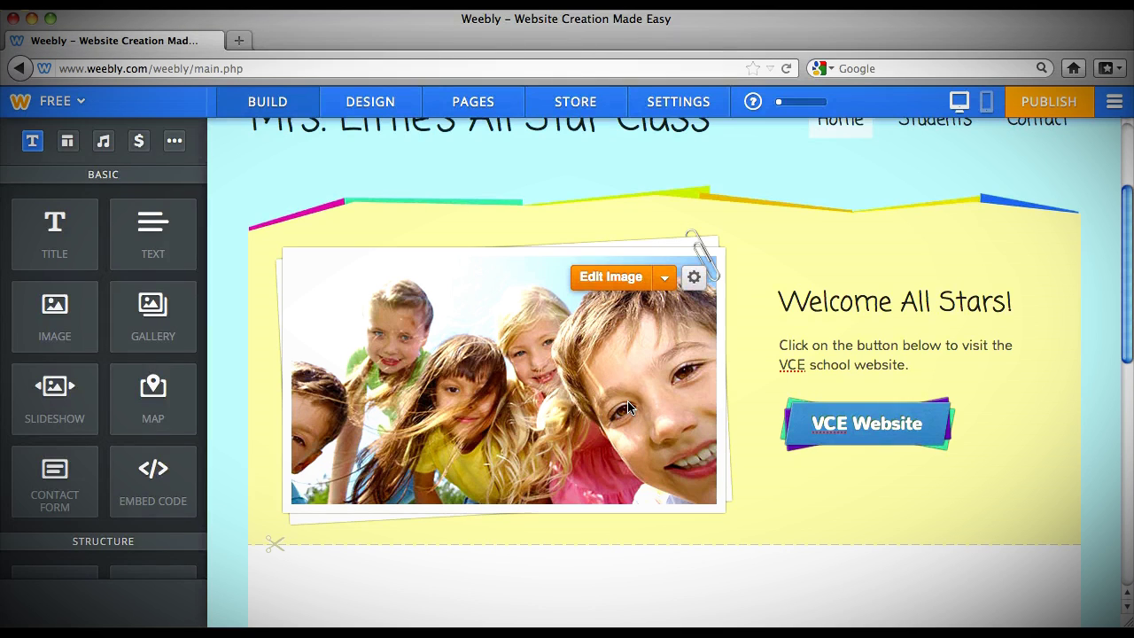
left_click(636, 551)
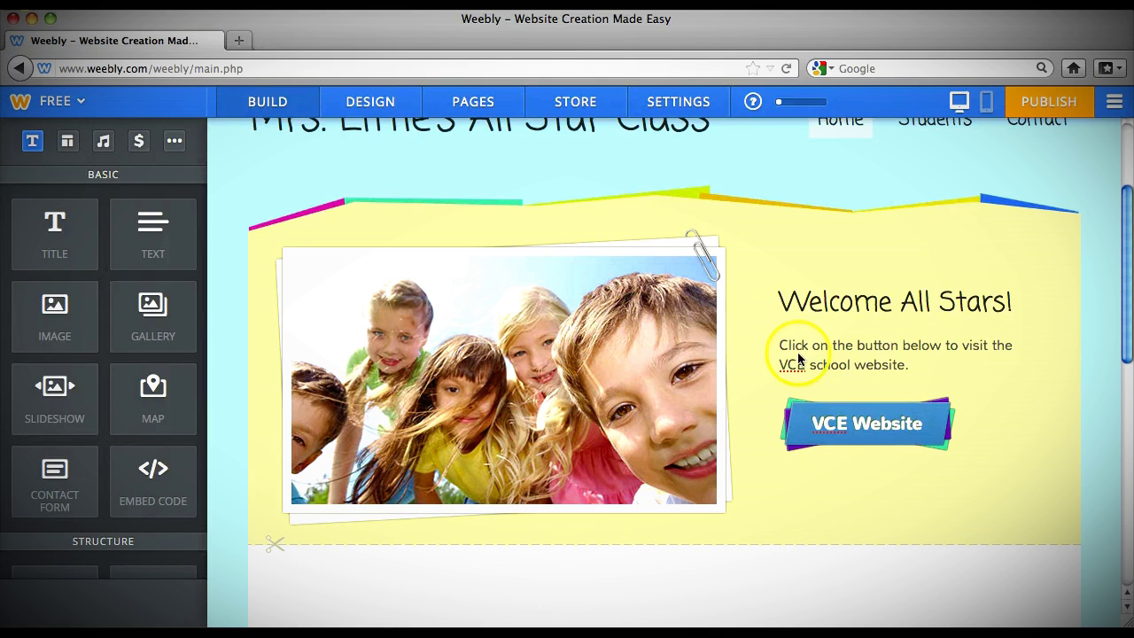
mouse_move(514, 372)
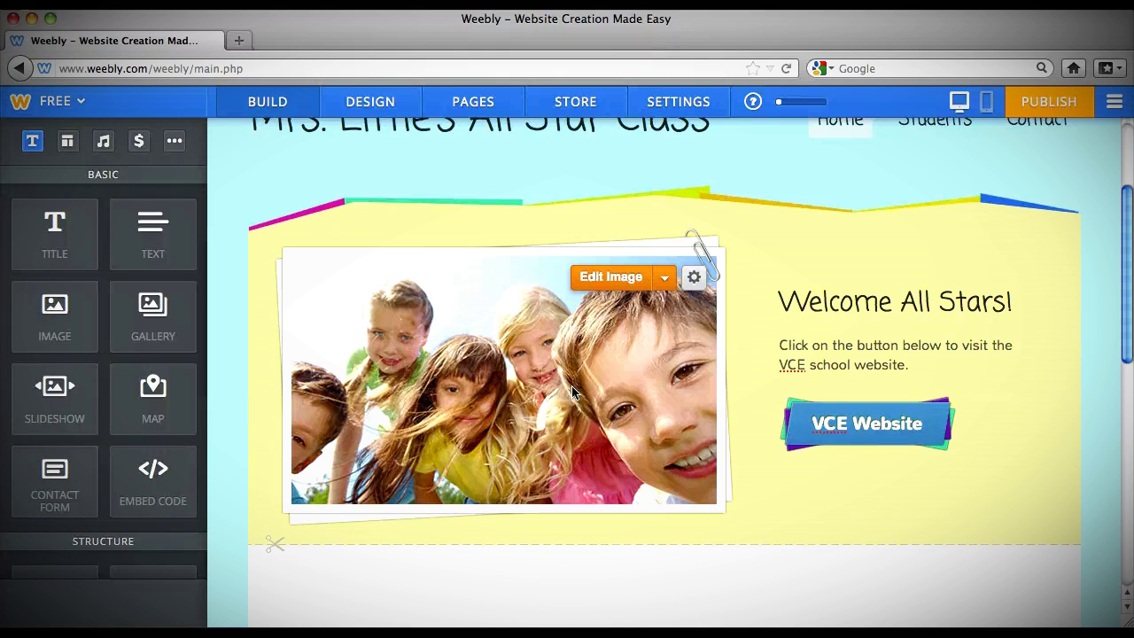
Add a title element to the empty area below the Home page header and set its text to "Our Classroom Mission Statement".
scroll(861, 285, "down", 10)
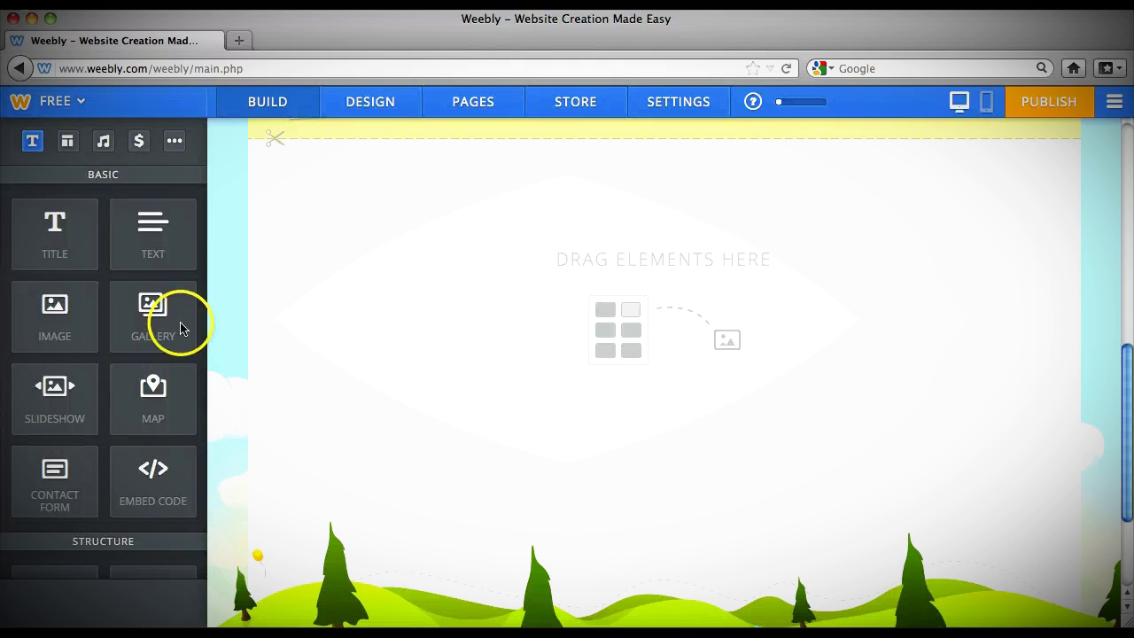
left_click_drag(44, 253, 373, 217)
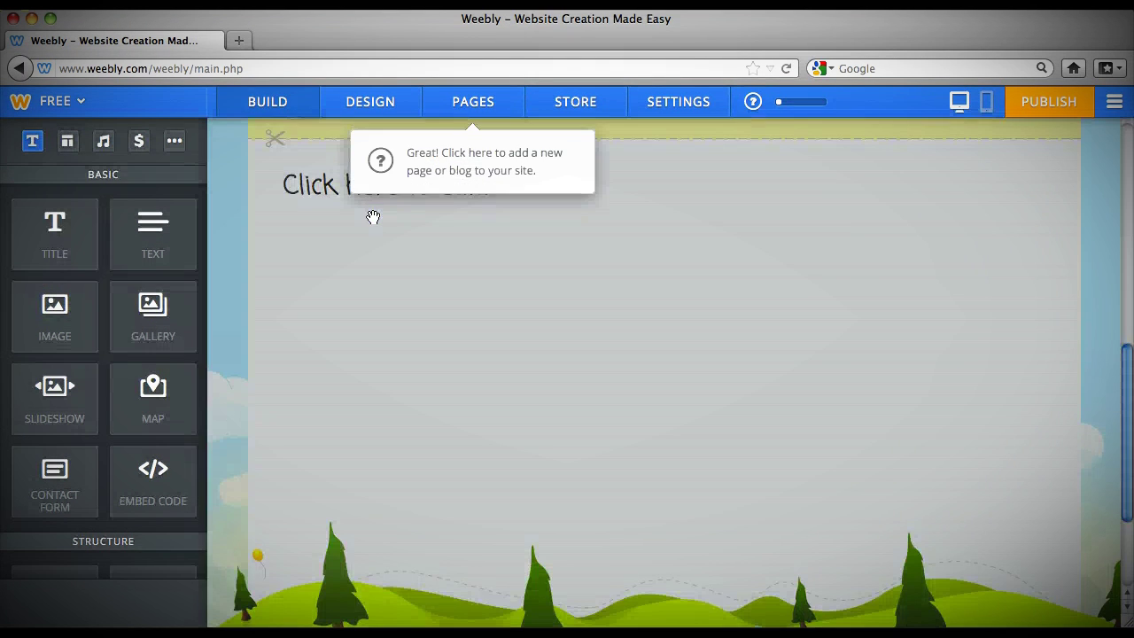
left_click(373, 217)
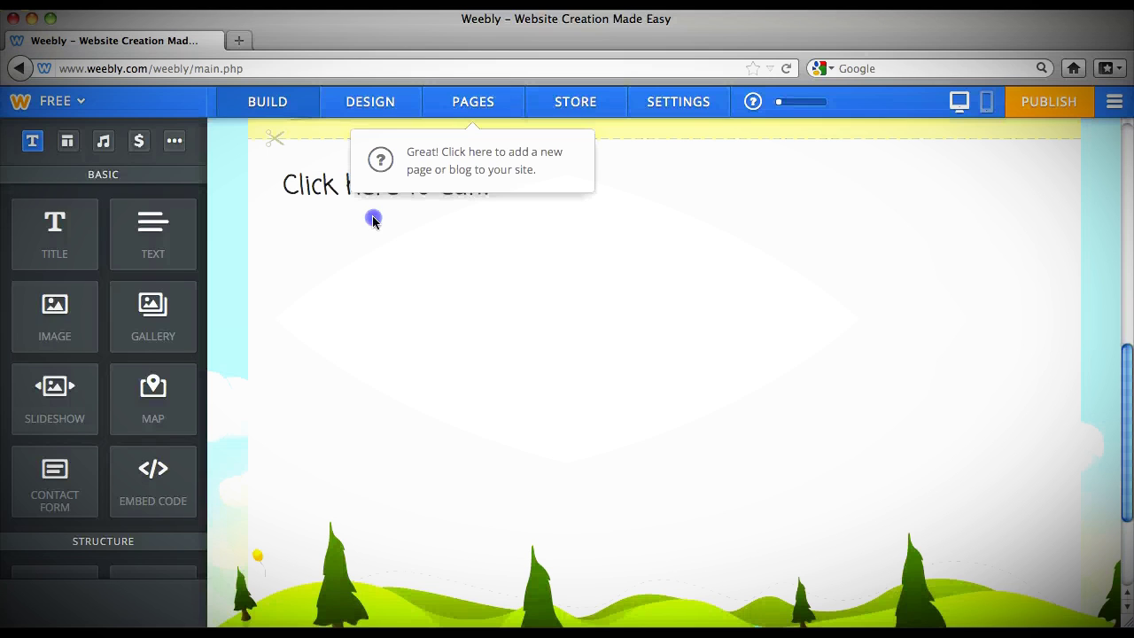
left_click(496, 188)
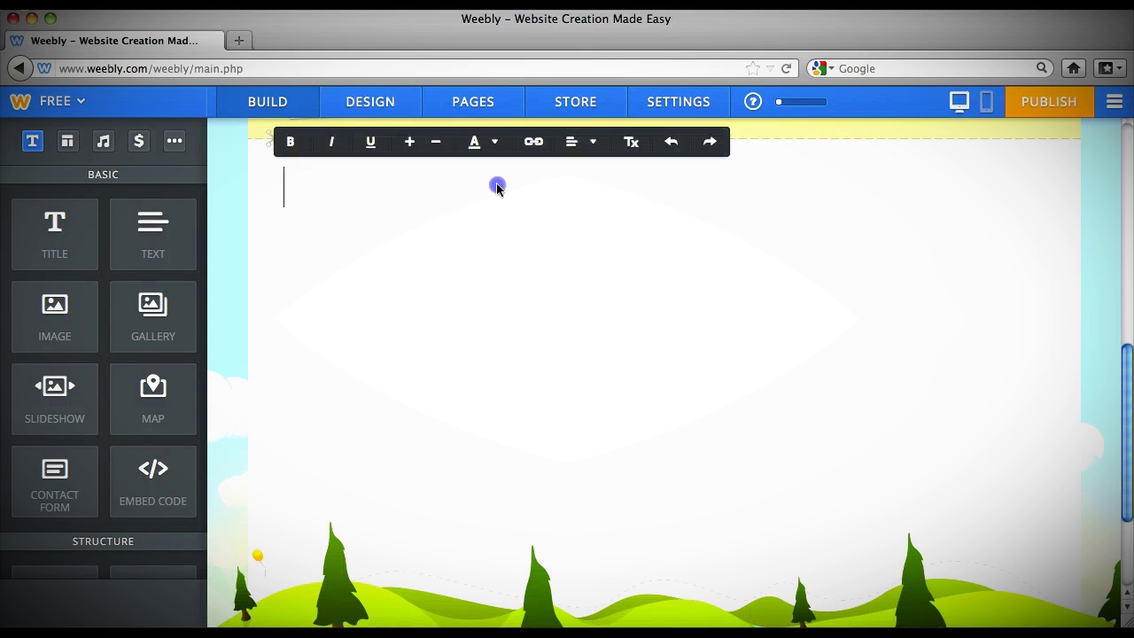
type("Our Classroom ")
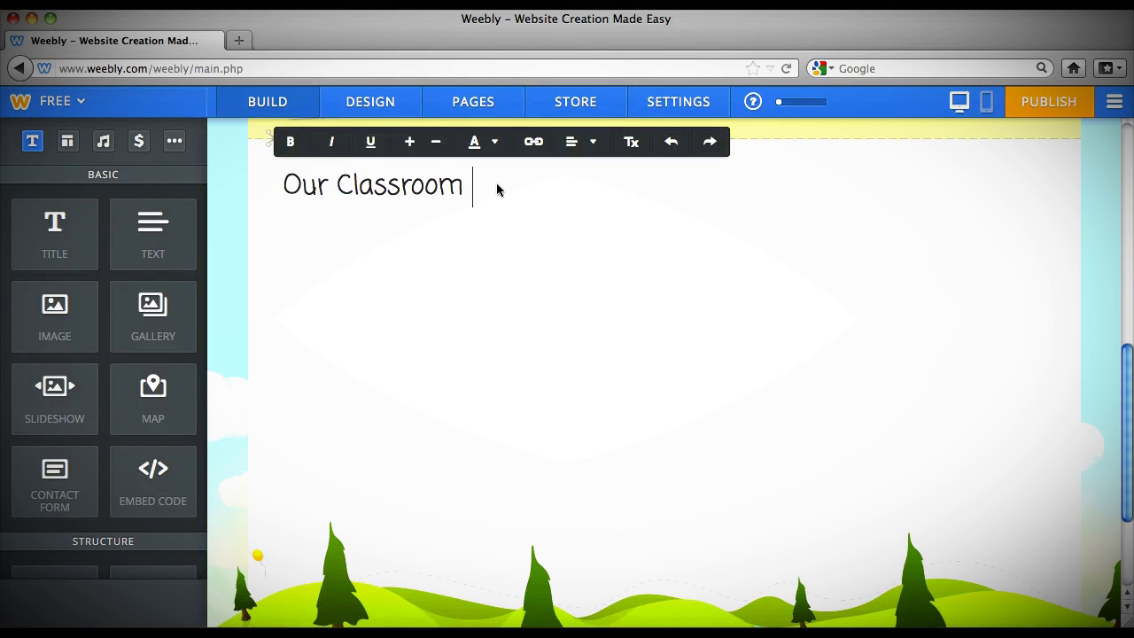
type("Mission Statement")
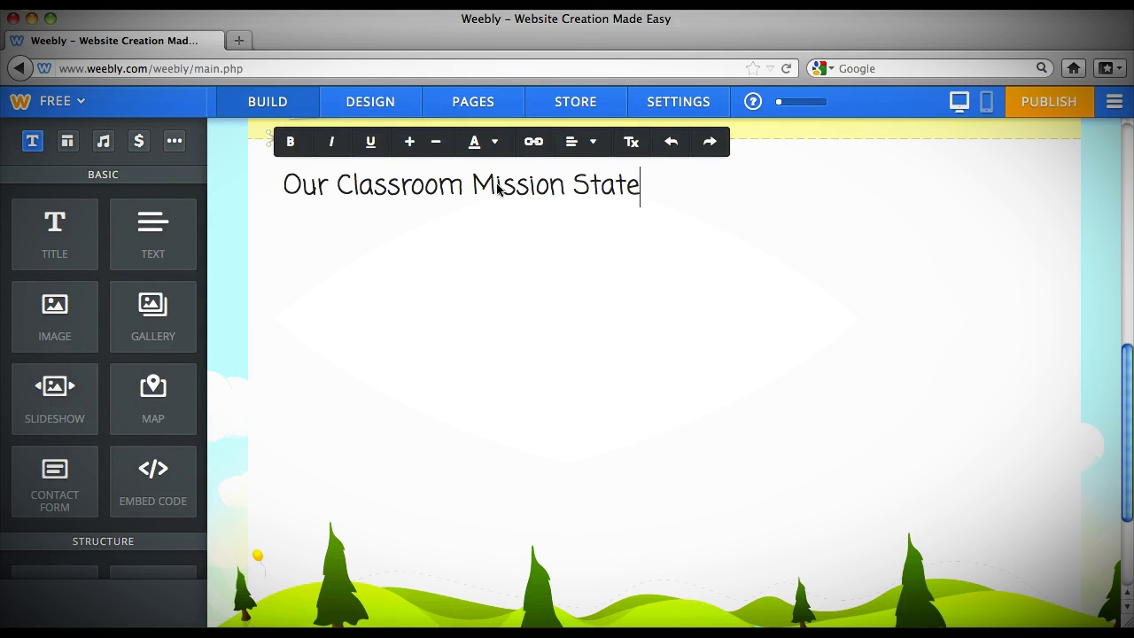
left_click(503, 235)
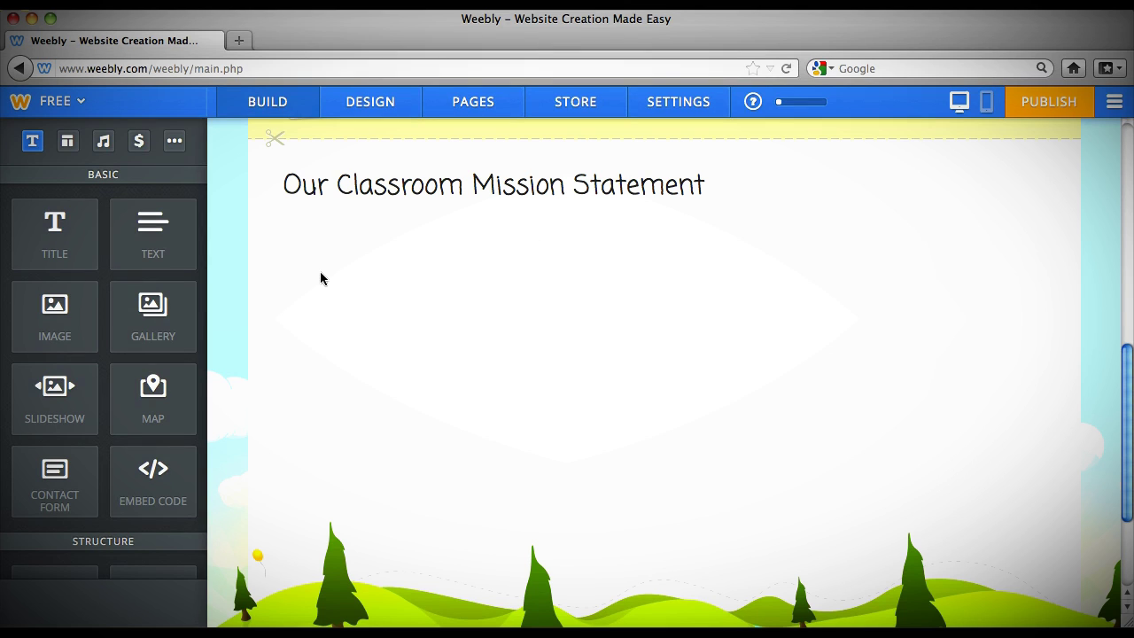
Add a text element below the mission statement title reading "Learning, Leading, Succeeding".
left_click(153, 232)
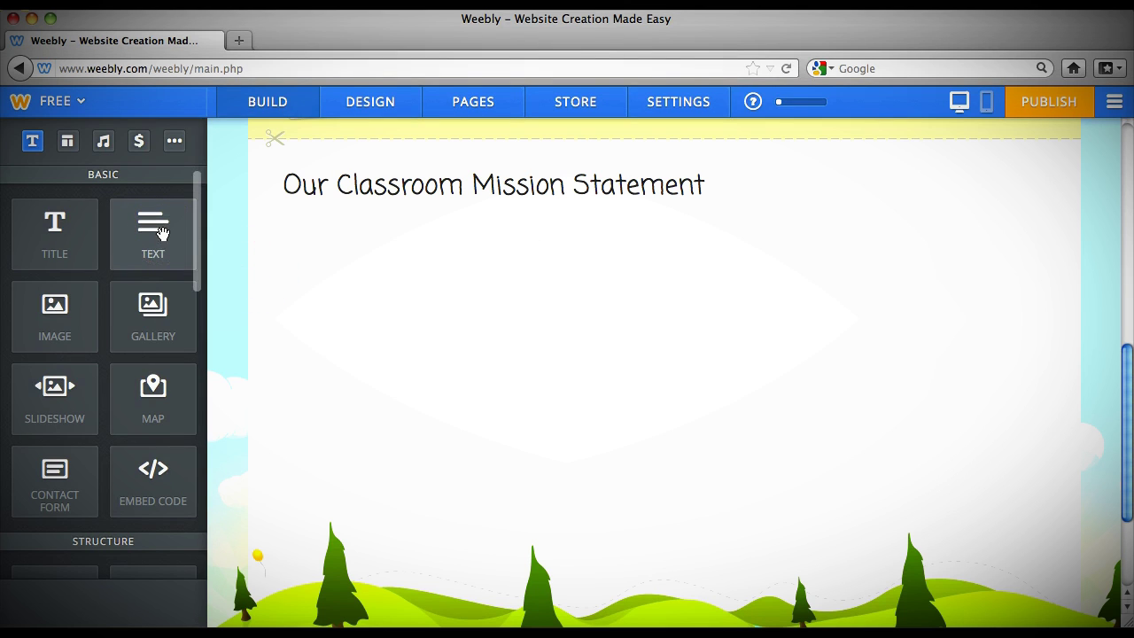
left_click_drag(162, 233, 338, 250)
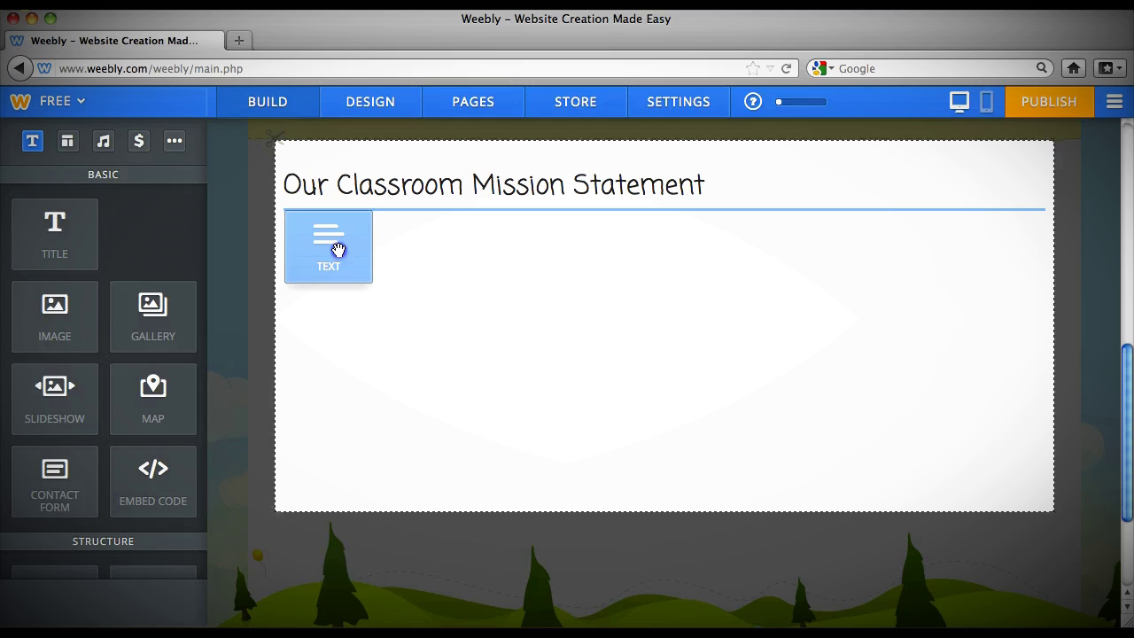
left_click_drag(338, 250, 794, 185)
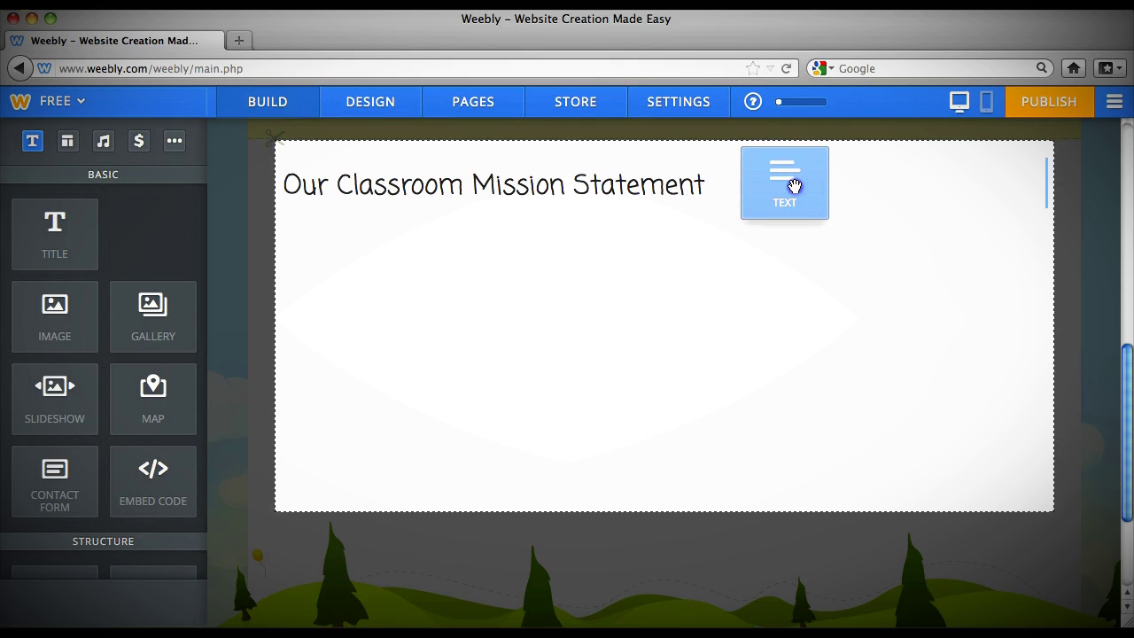
left_click_drag(795, 185, 880, 222)
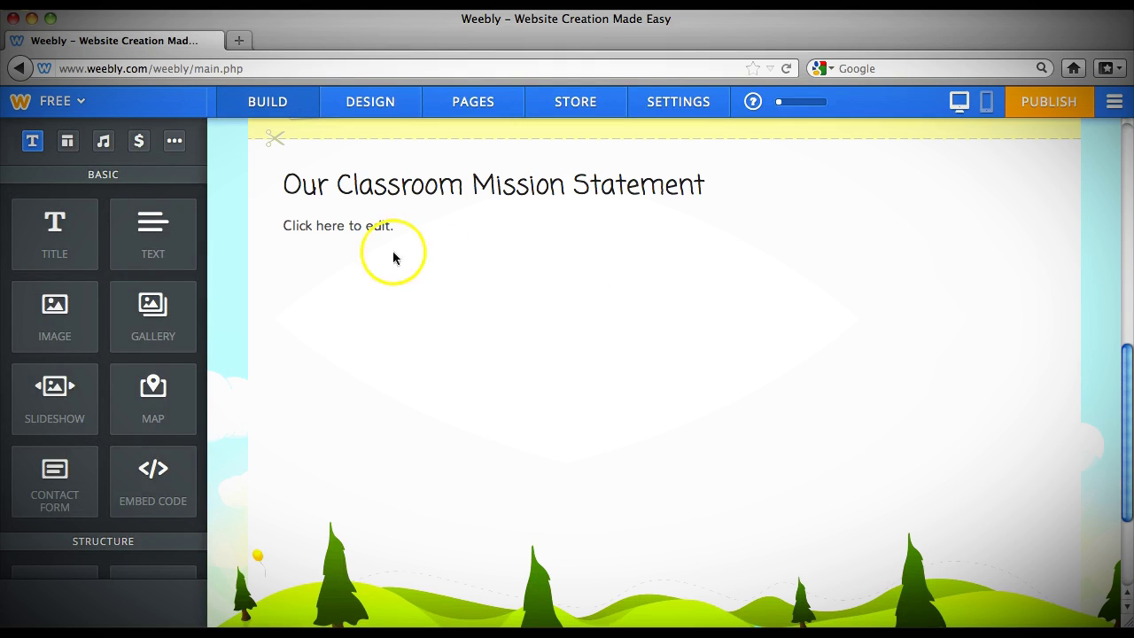
left_click(362, 229)
type("Learning, Leading, Succeeding")
left_click(364, 251)
left_click(393, 314)
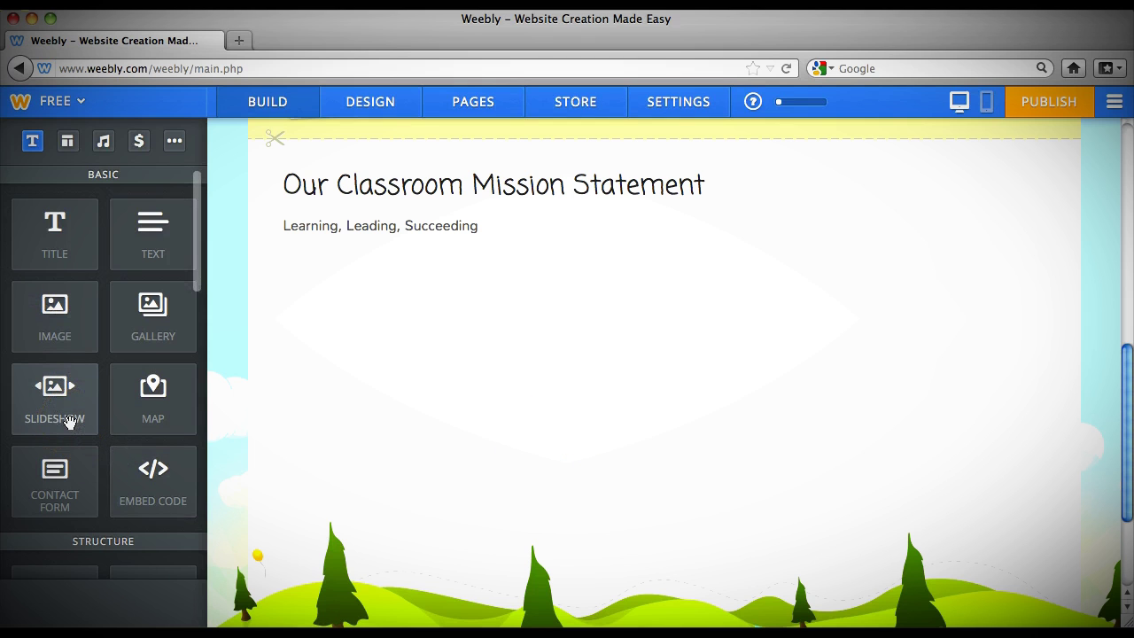
Try to add a slideshow in the Simple Slideshow style below the mission statement text.
left_click_drag(78, 423, 492, 323)
left_click(448, 306)
left_click(814, 617)
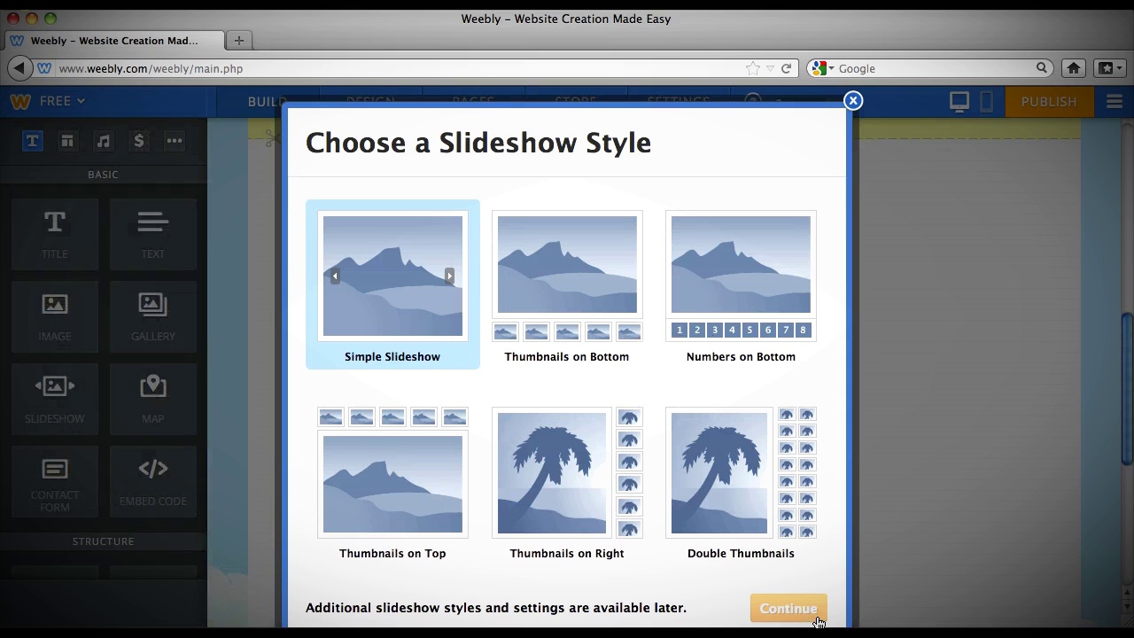
left_click(780, 375)
left_click(854, 103)
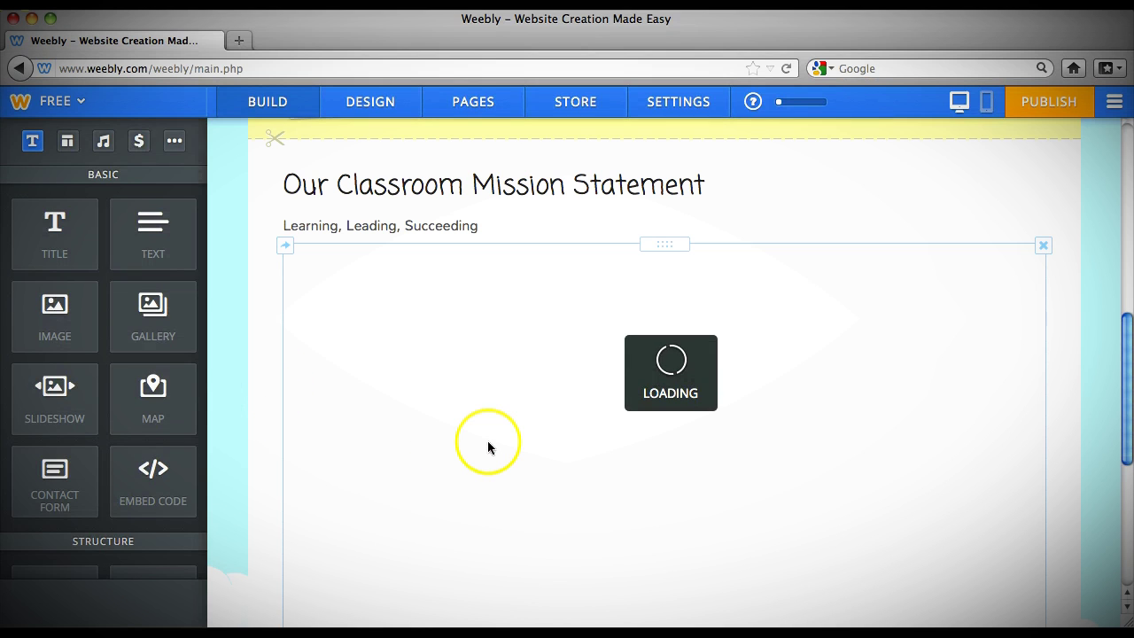
scroll(1062, 251, "down", 5)
scroll(1063, 251, "up", 3)
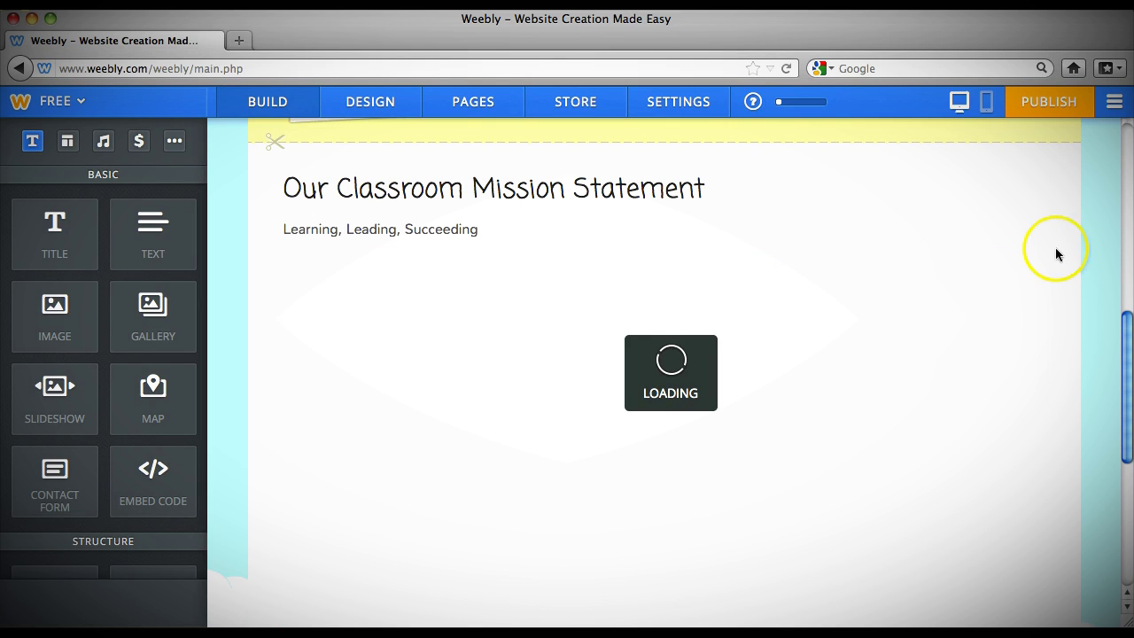
Delete the slideshow element from the Home page and reload the editor.
left_click(1044, 250)
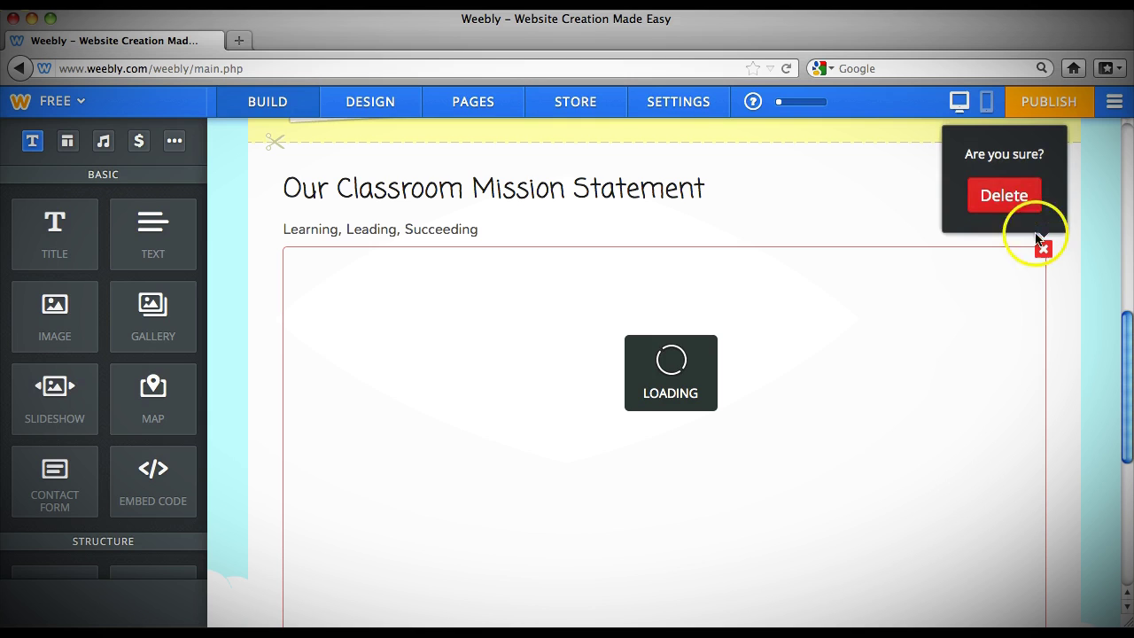
left_click(1026, 207)
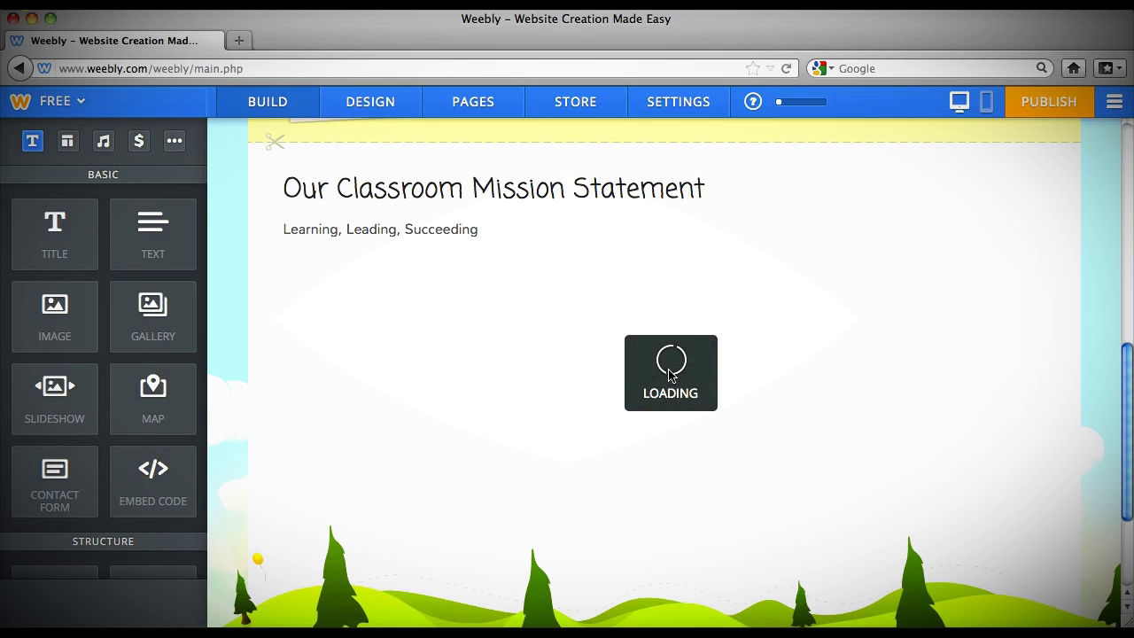
left_click(786, 68)
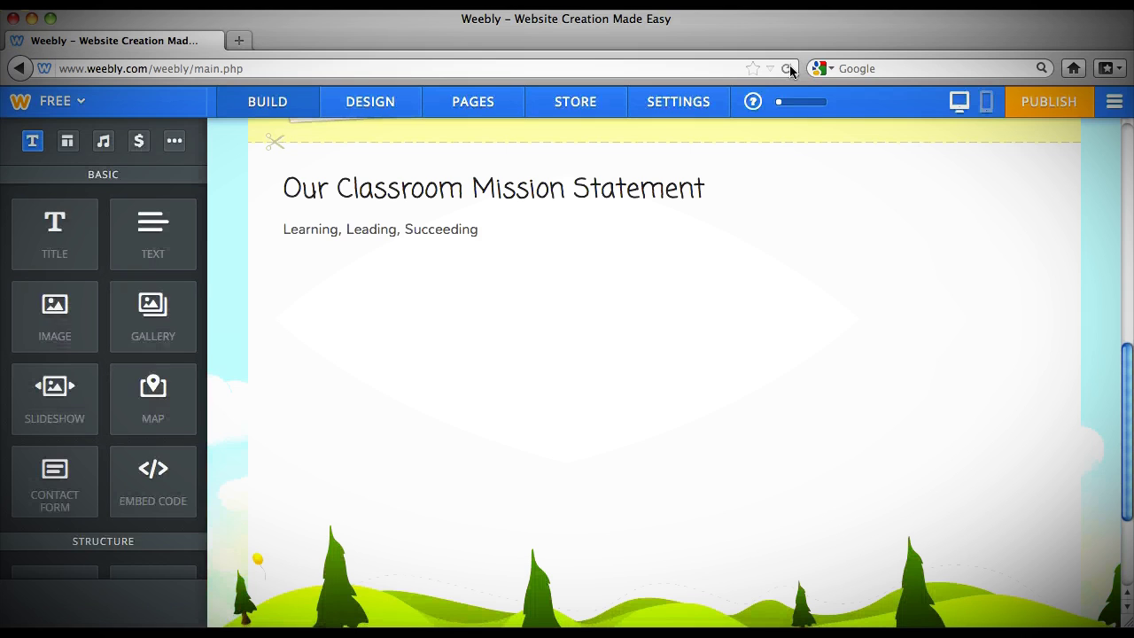
Review the Home page content, and open the Students page at its empty content area.
scroll(759, 559, "up", 5)
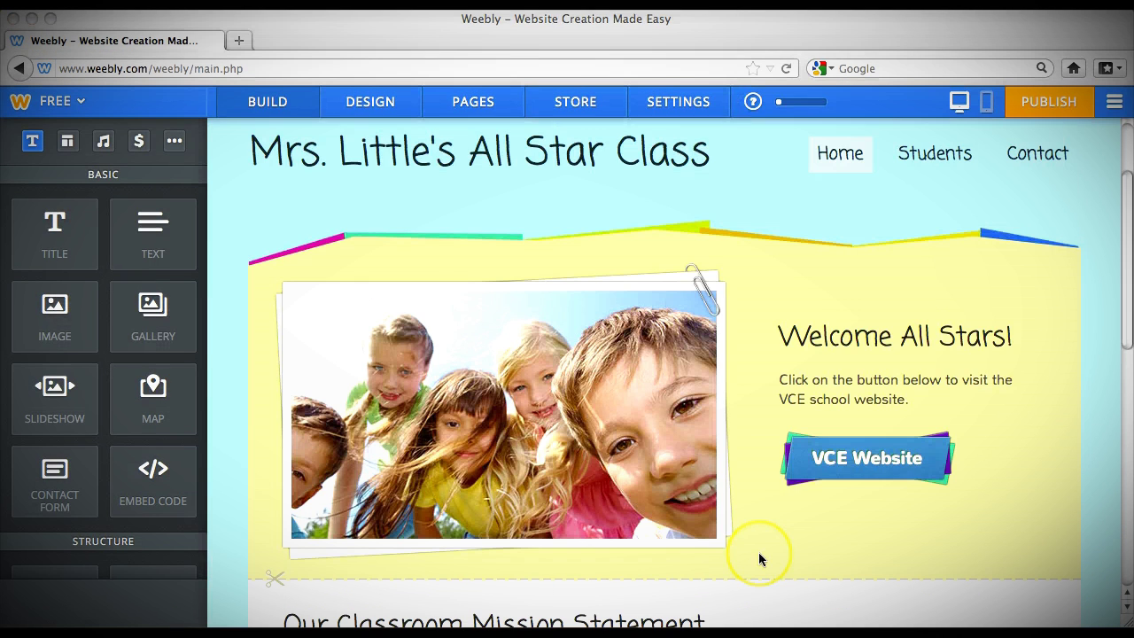
scroll(785, 370, "down", 3)
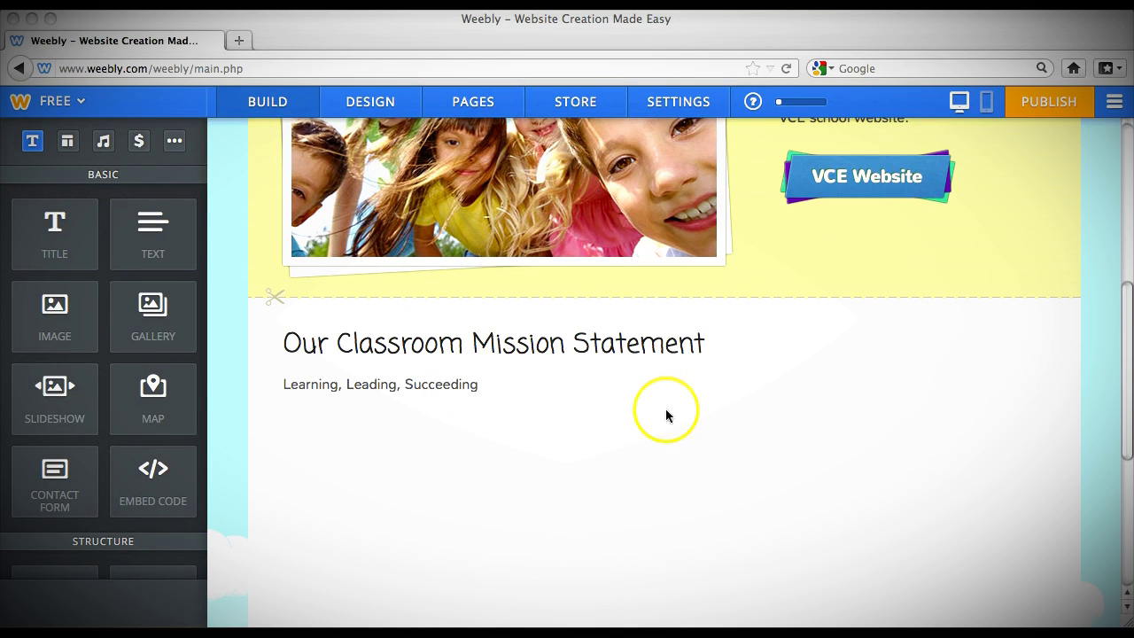
scroll(789, 457, "up", 5)
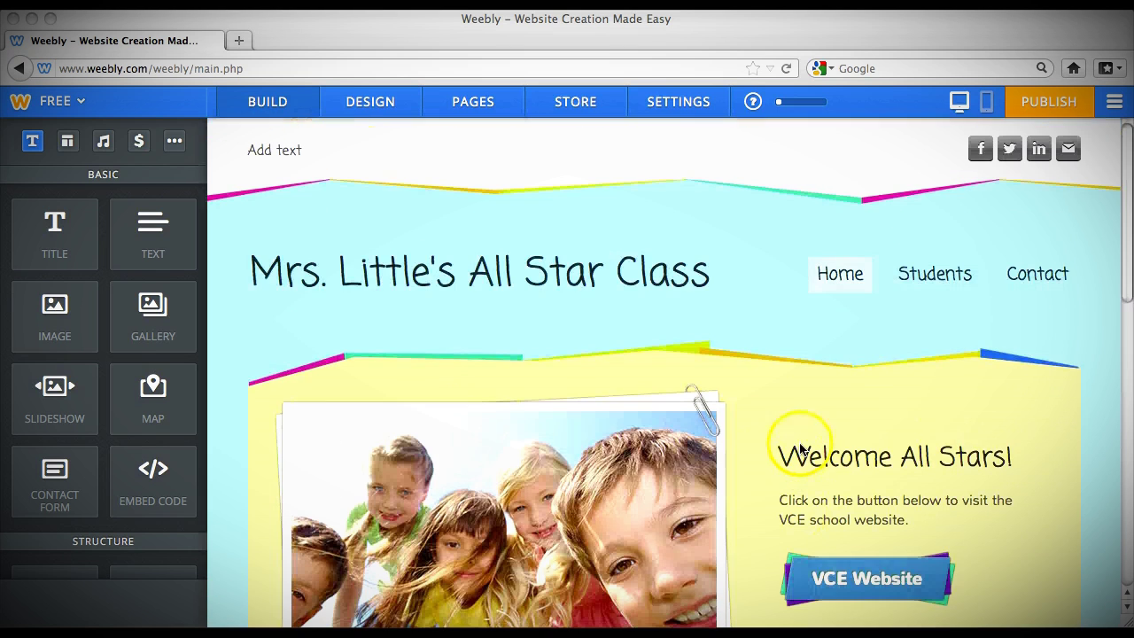
left_click(922, 283)
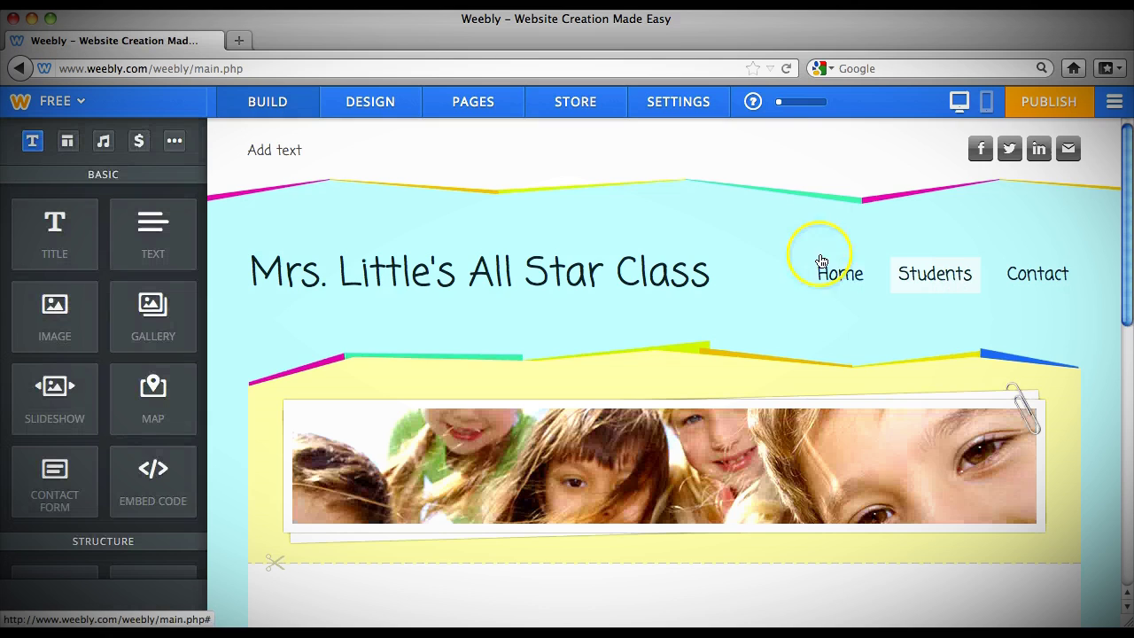
scroll(772, 241, "down", 5)
scroll(772, 243, "up", 1)
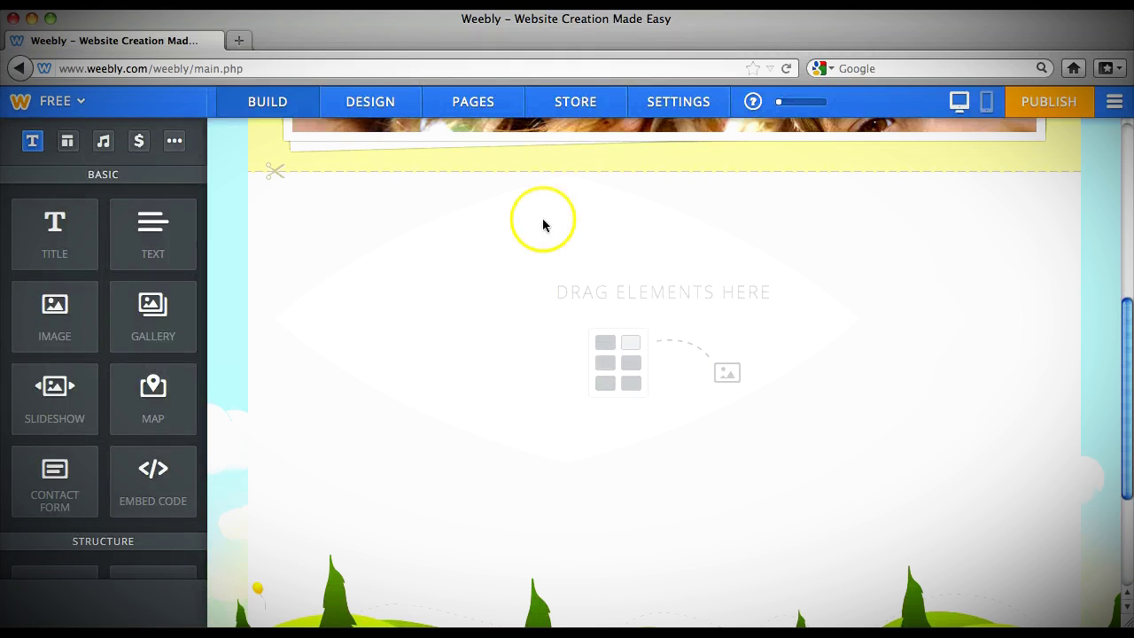
Open the Virginia Cross Elementary website, vce.chatham.k12.nc.us, in a new browser tab.
left_click(239, 40)
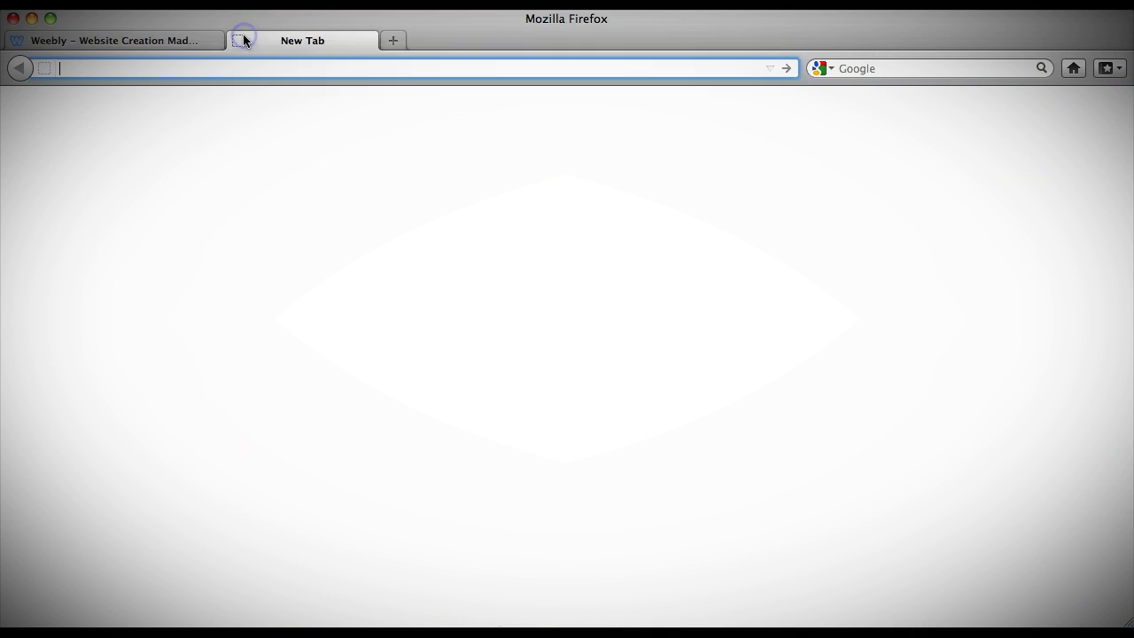
type("vce")
key("Down")
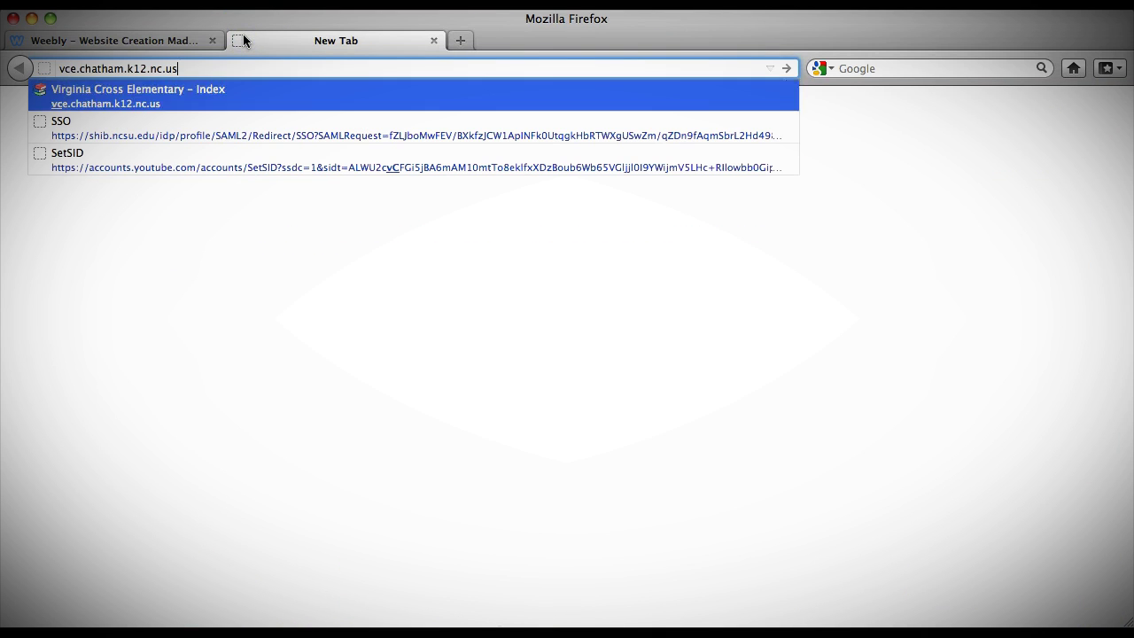
key("Return")
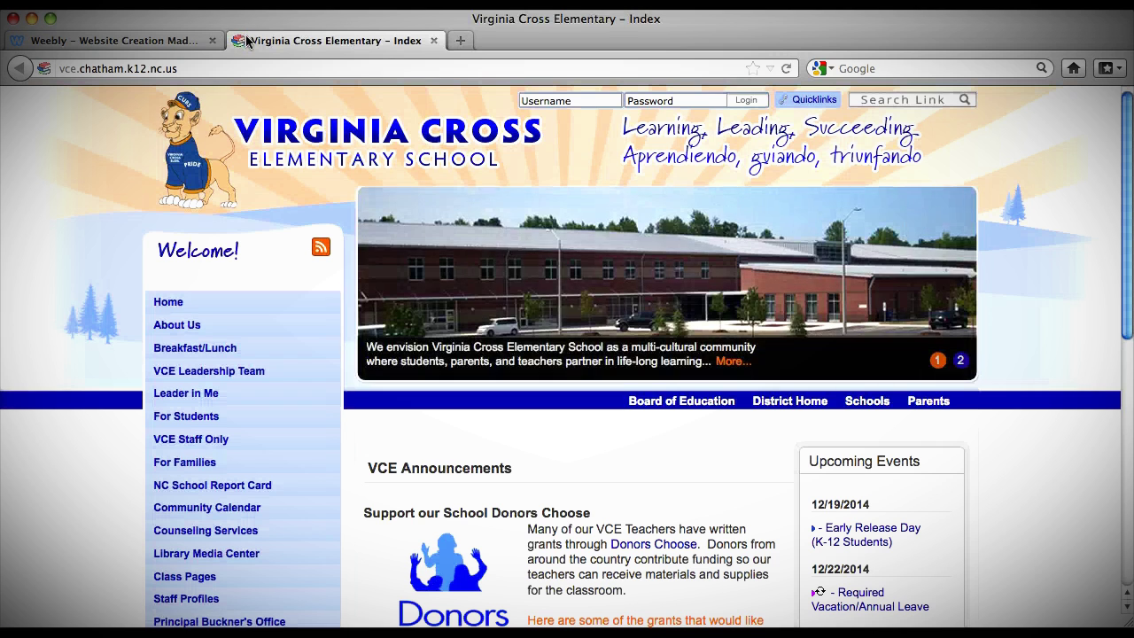
Open the school site's Student Resources page from For Students and find the General Cub Links table.
scroll(124, 256, "down", 3)
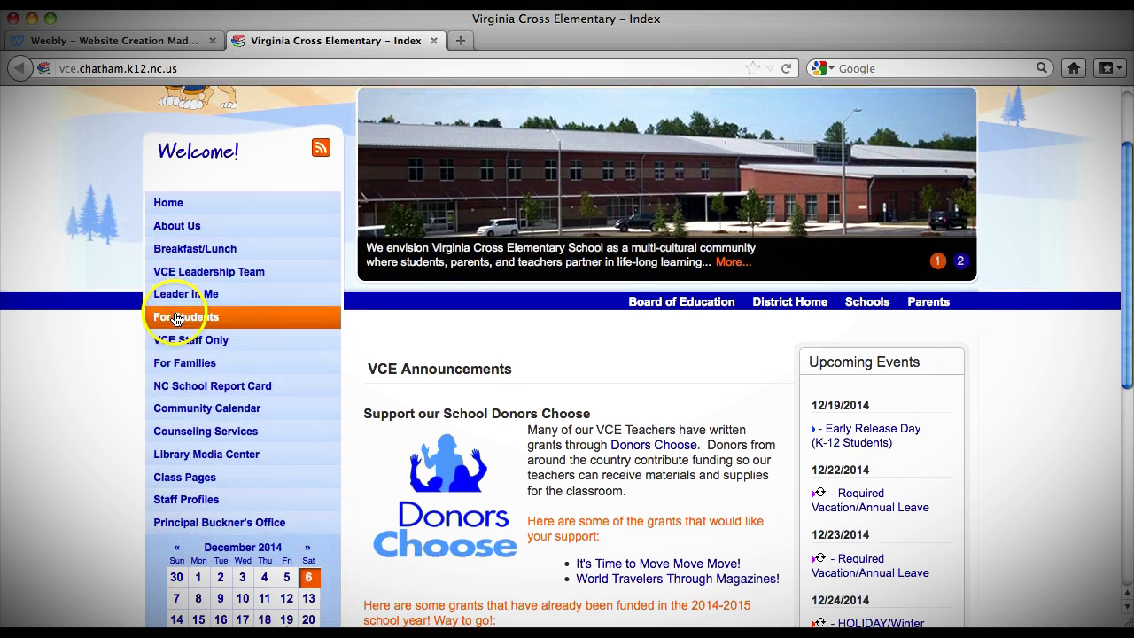
left_click(174, 317)
left_click(187, 344)
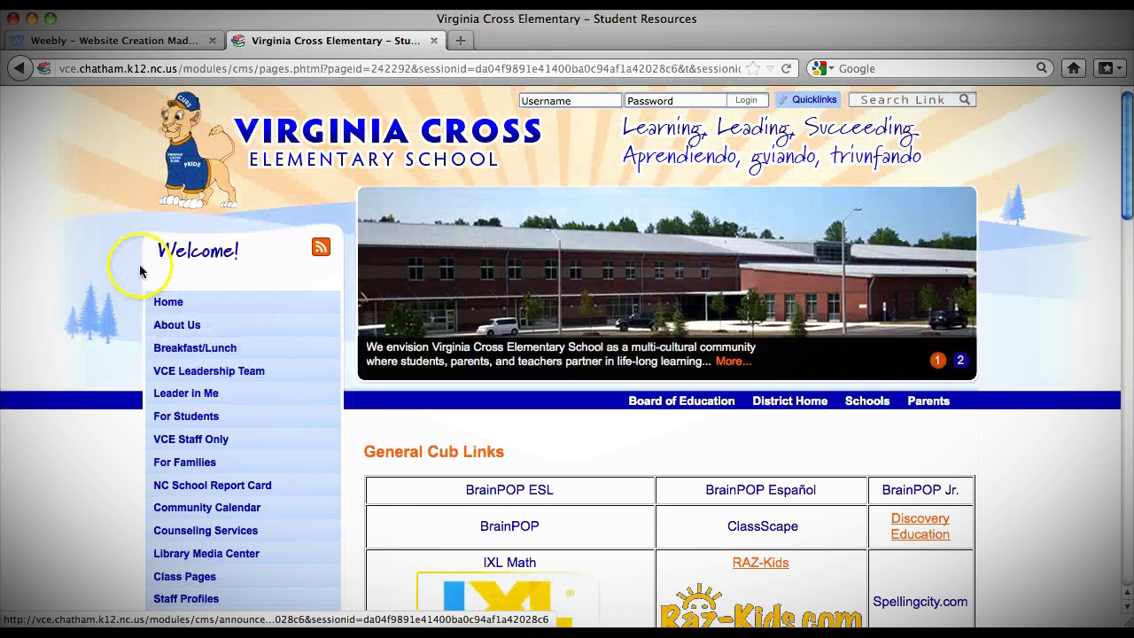
scroll(112, 246, "down", 5)
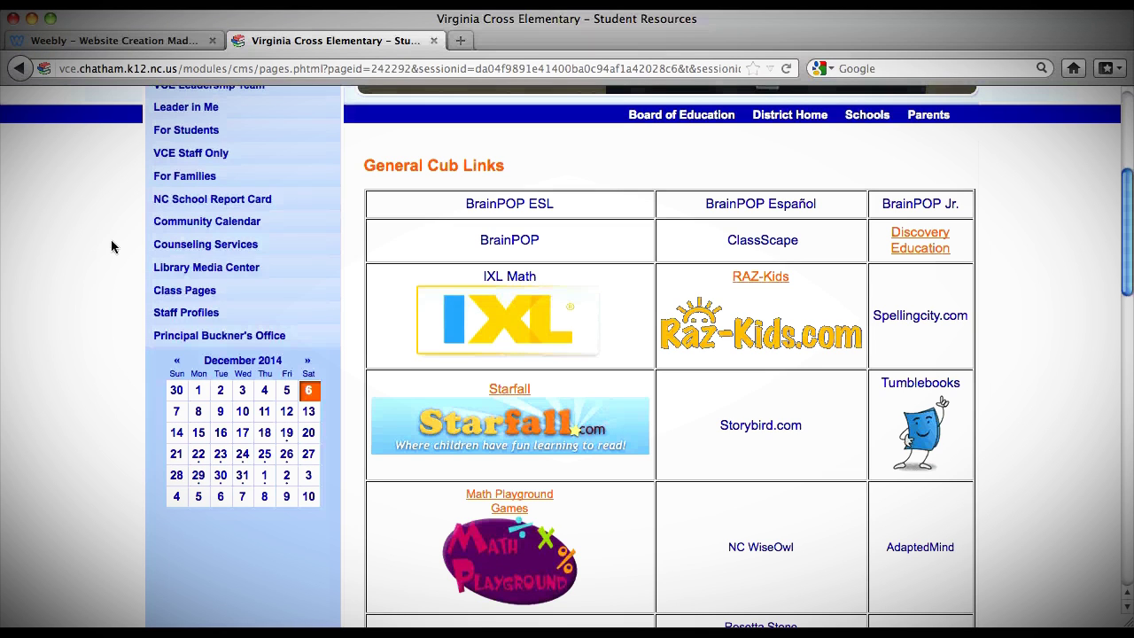
Capture a screenshot of only the IXL logo in the General Cub Links table.
left_click(460, 245)
key("super+shift+4")
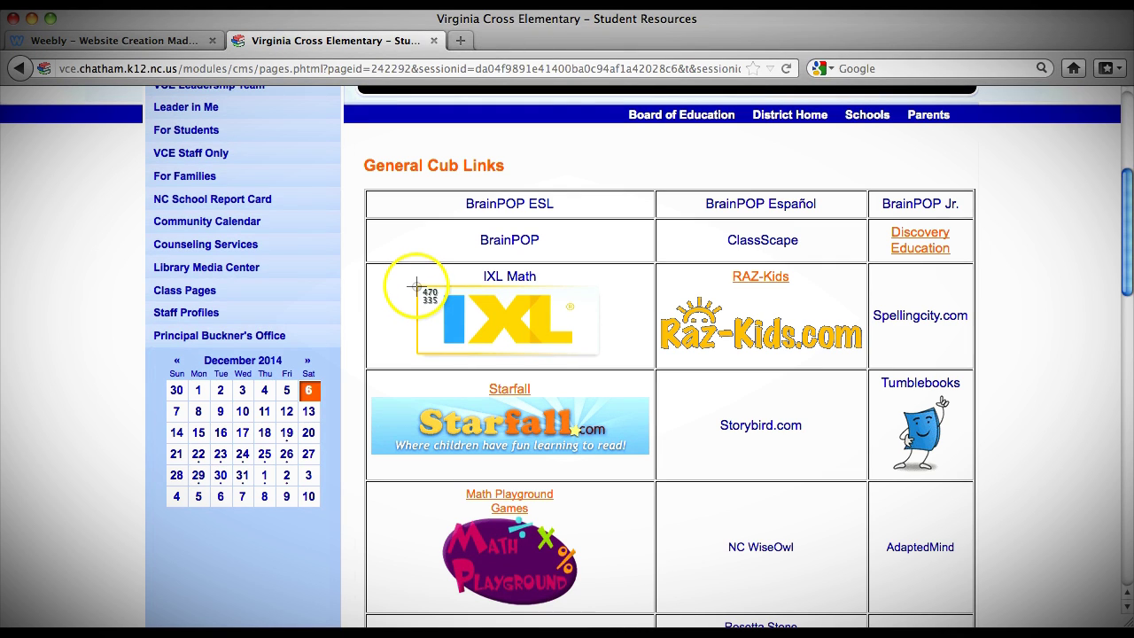
key("Escape")
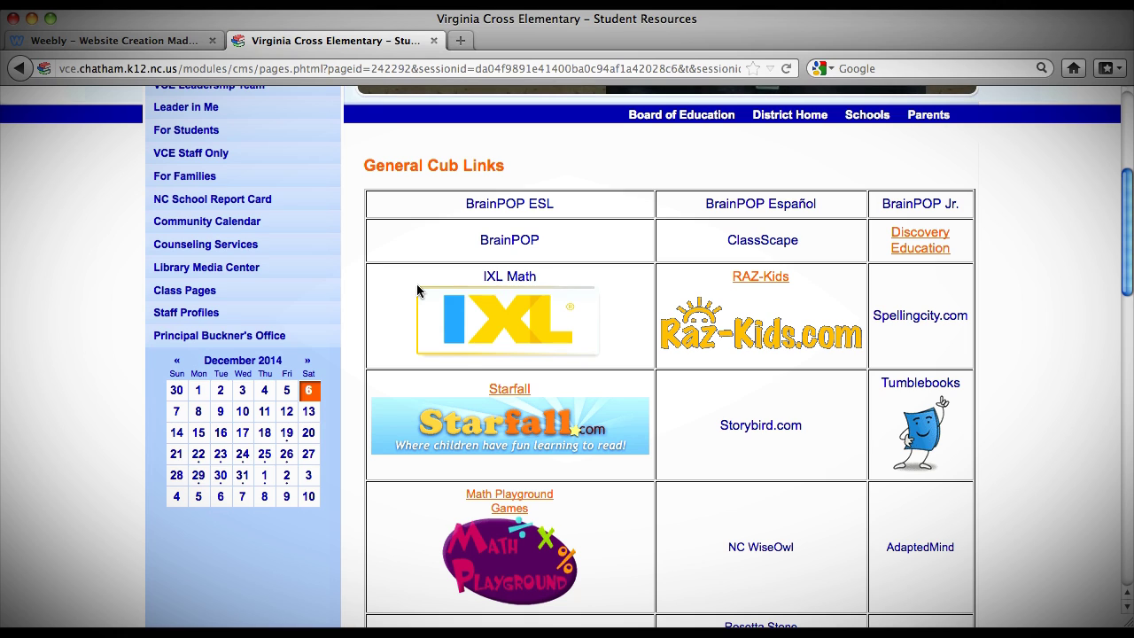
left_click_drag(417, 286, 600, 354)
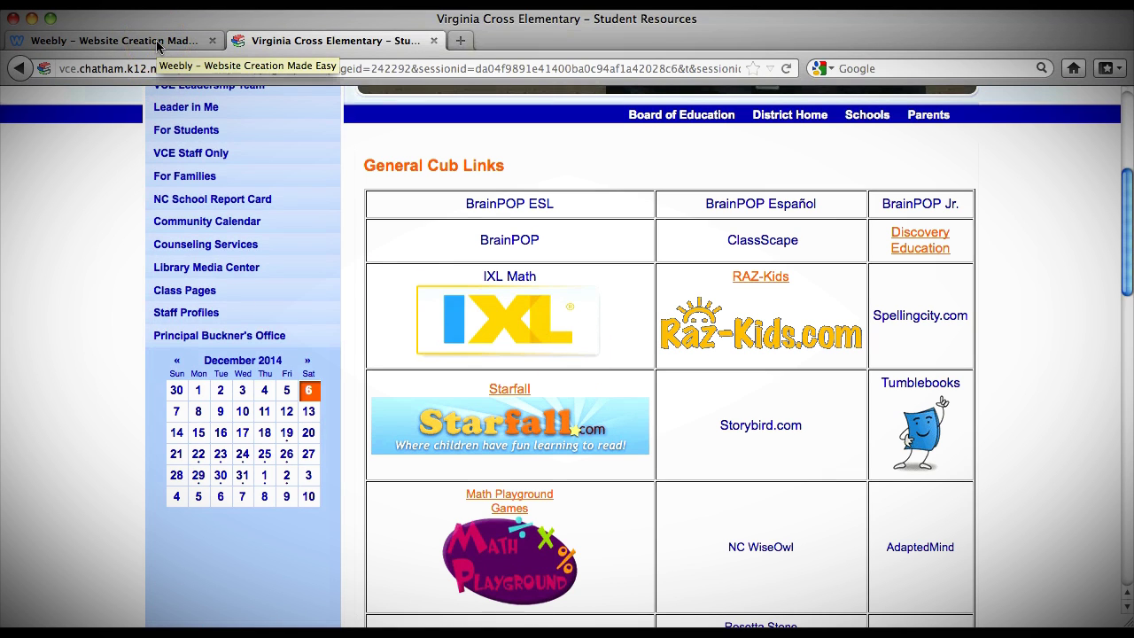
left_click(526, 283)
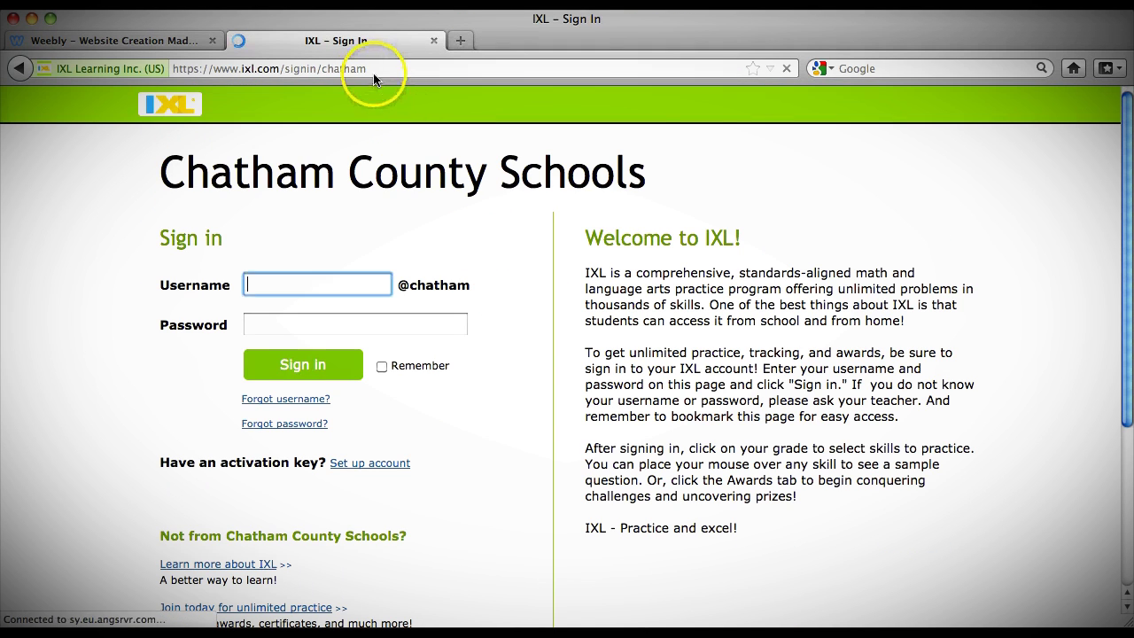
left_click(372, 70)
key("super+c")
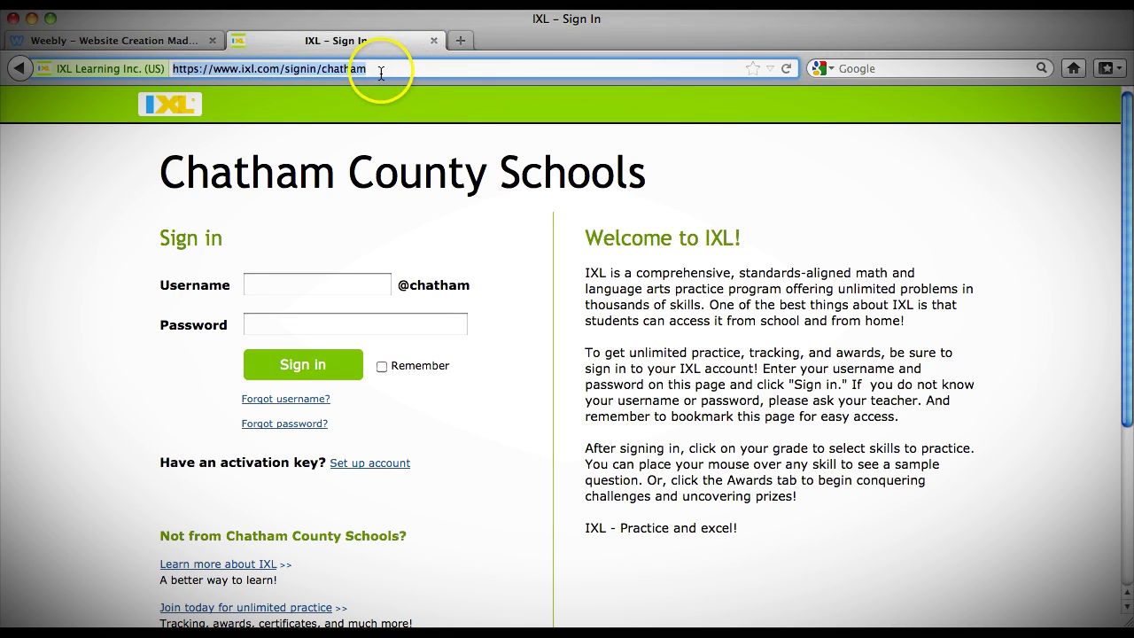
left_click(164, 42)
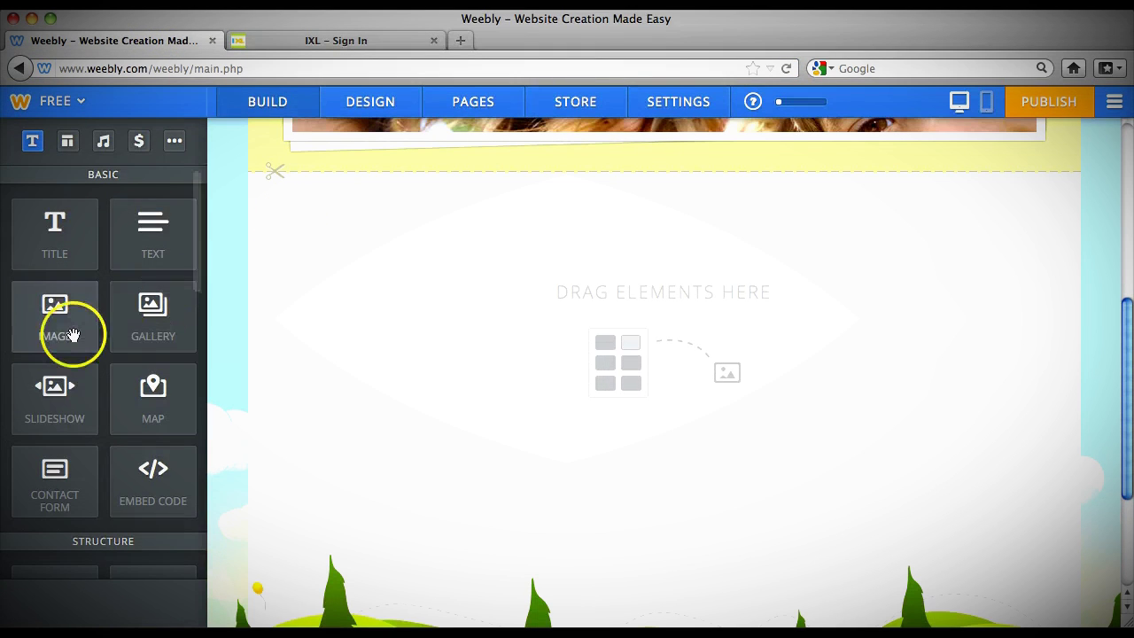
Add an image element to the empty area below the header photo and upload the 5.08.22 PM IXL screenshot from the Desktop.
left_click_drag(55, 337, 604, 281)
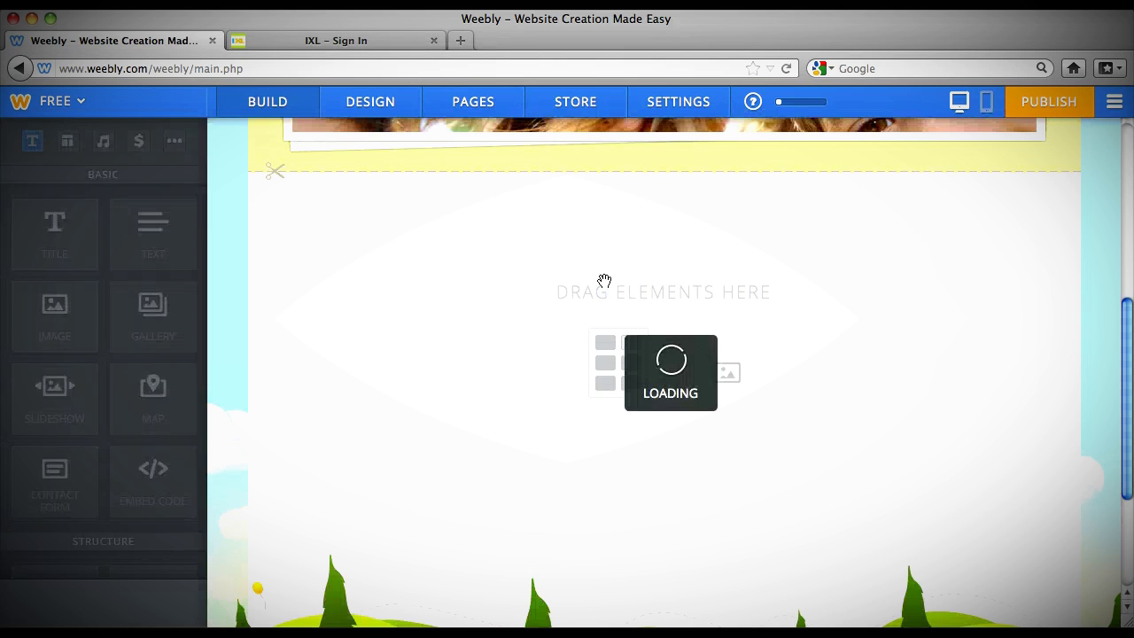
left_click(628, 283)
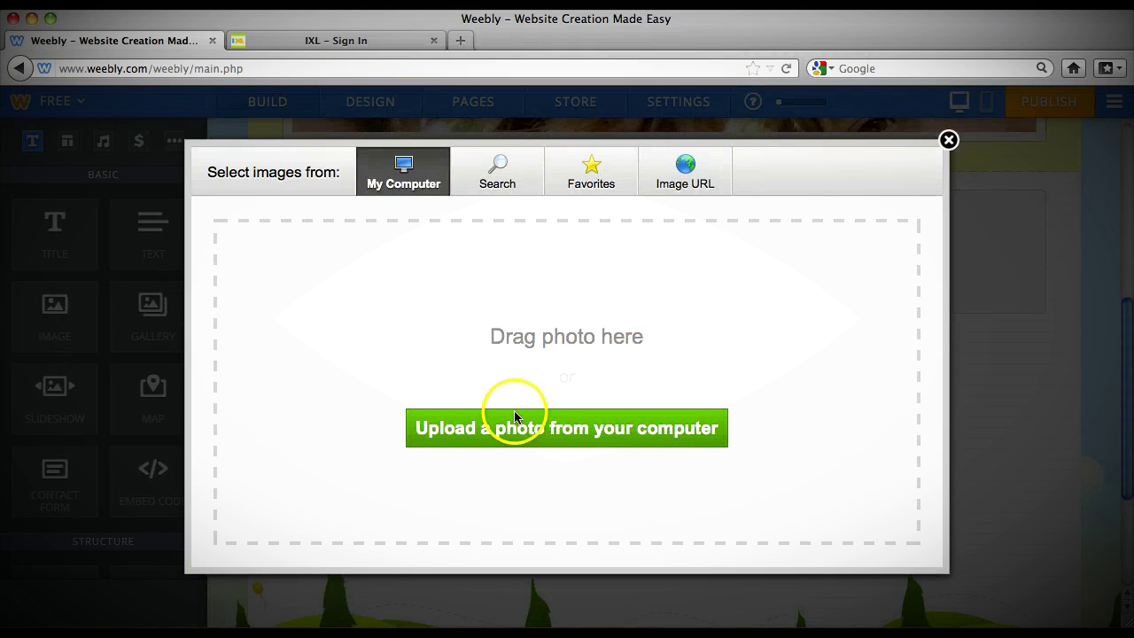
left_click(511, 438)
left_click(383, 253)
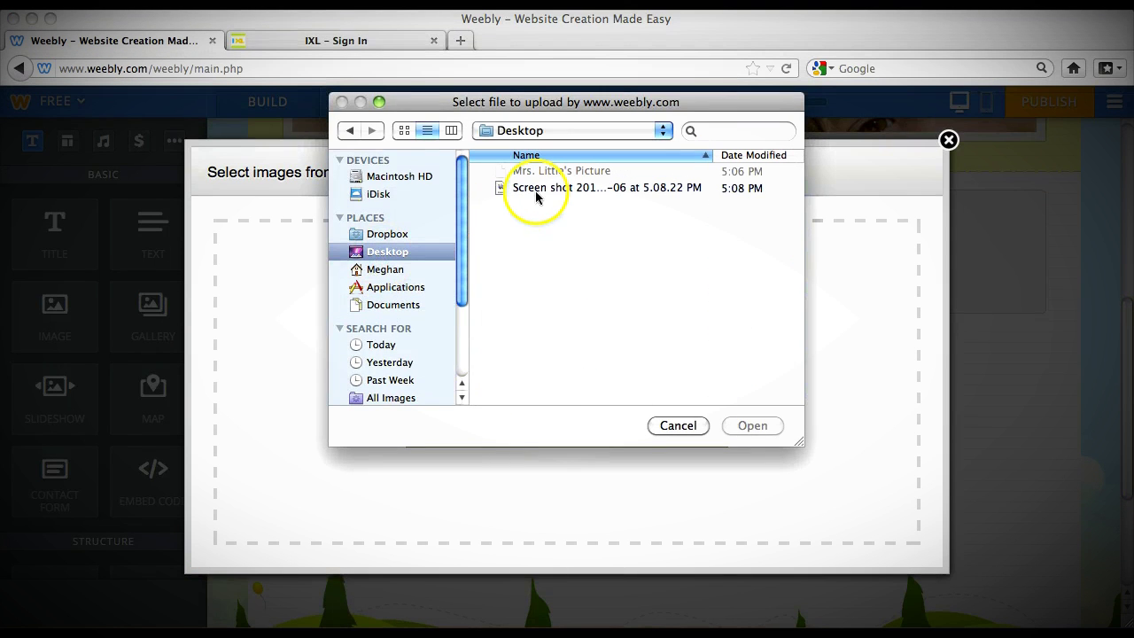
left_click(537, 192)
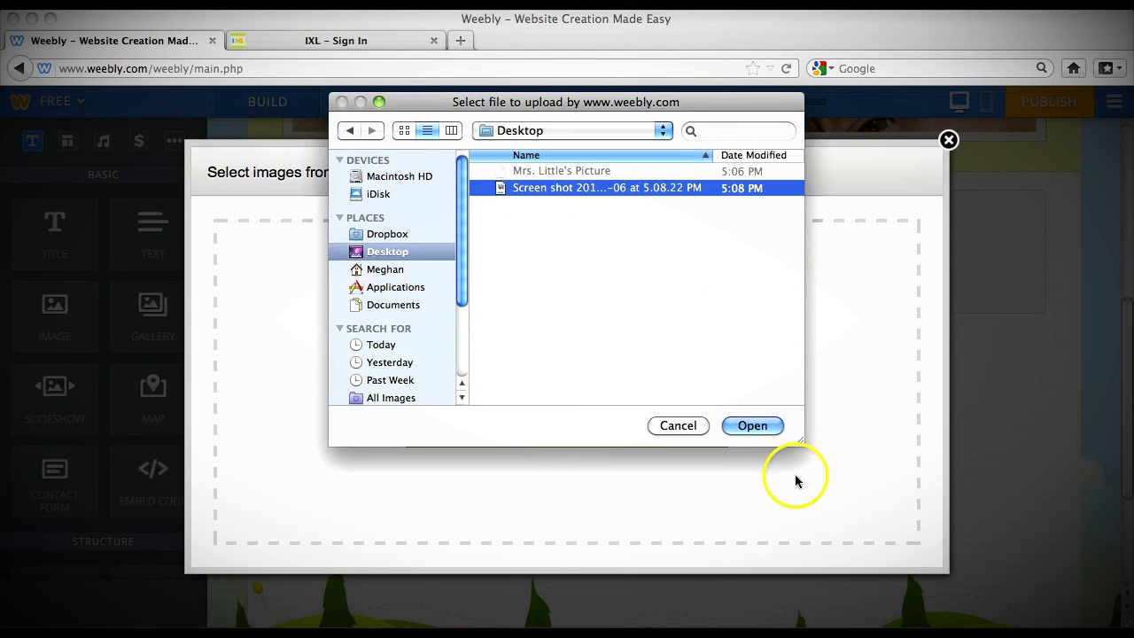
left_click(764, 429)
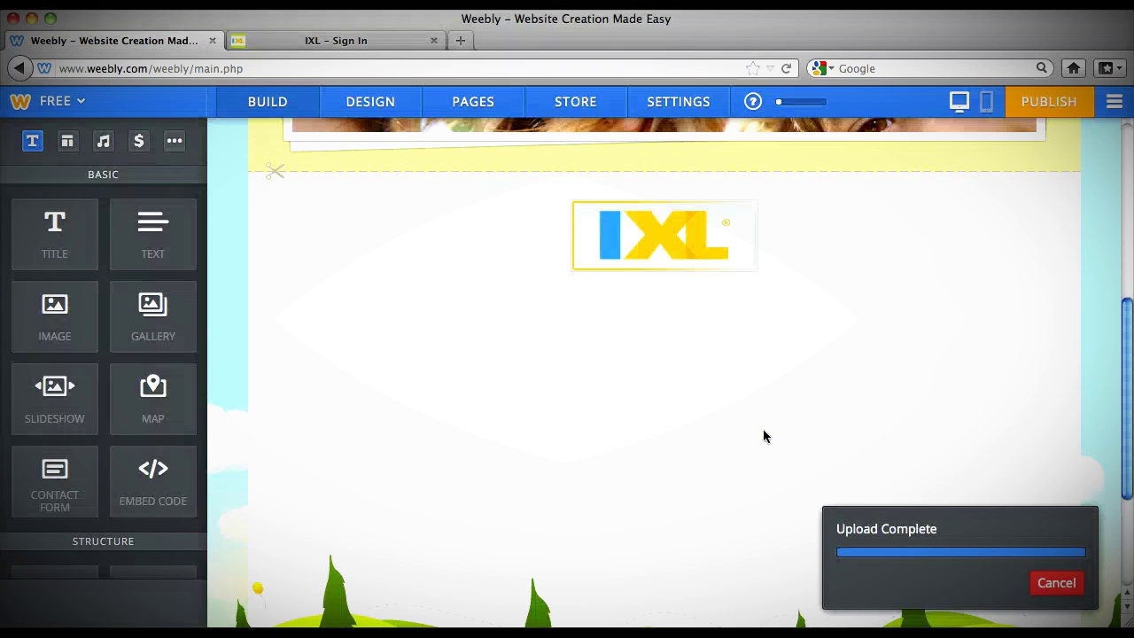
left_click(738, 240)
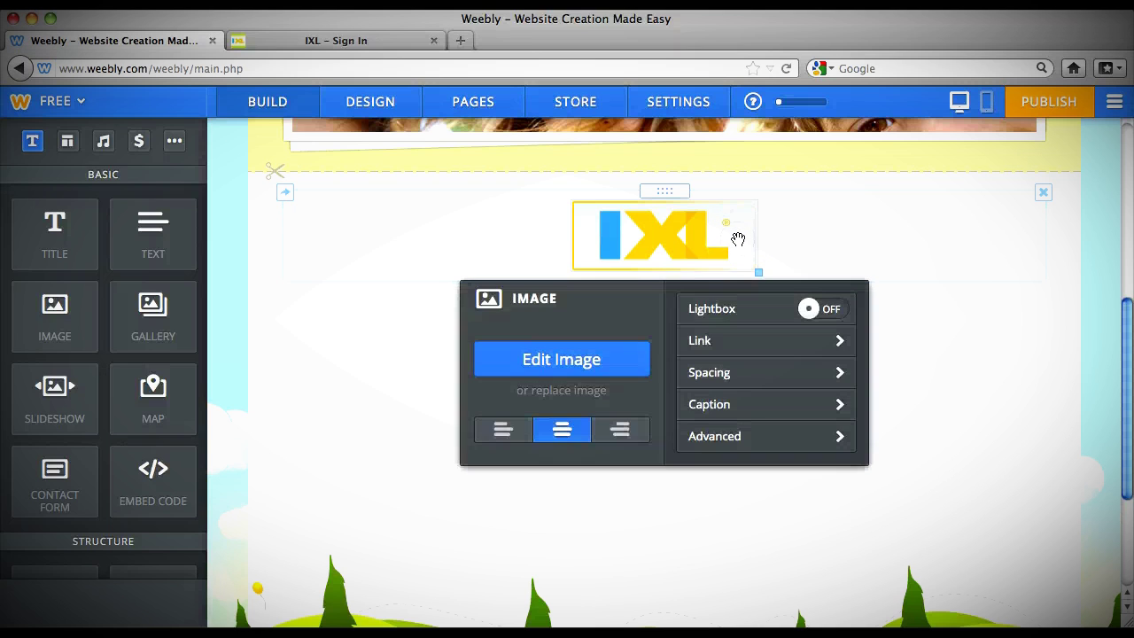
left_click(734, 340)
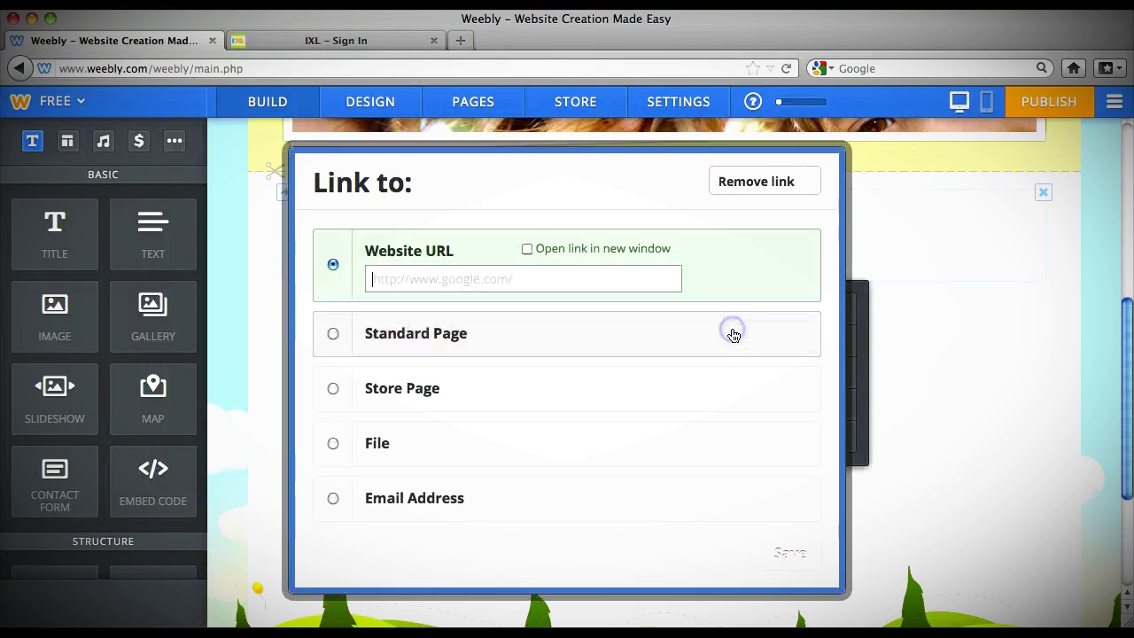
left_click(526, 249)
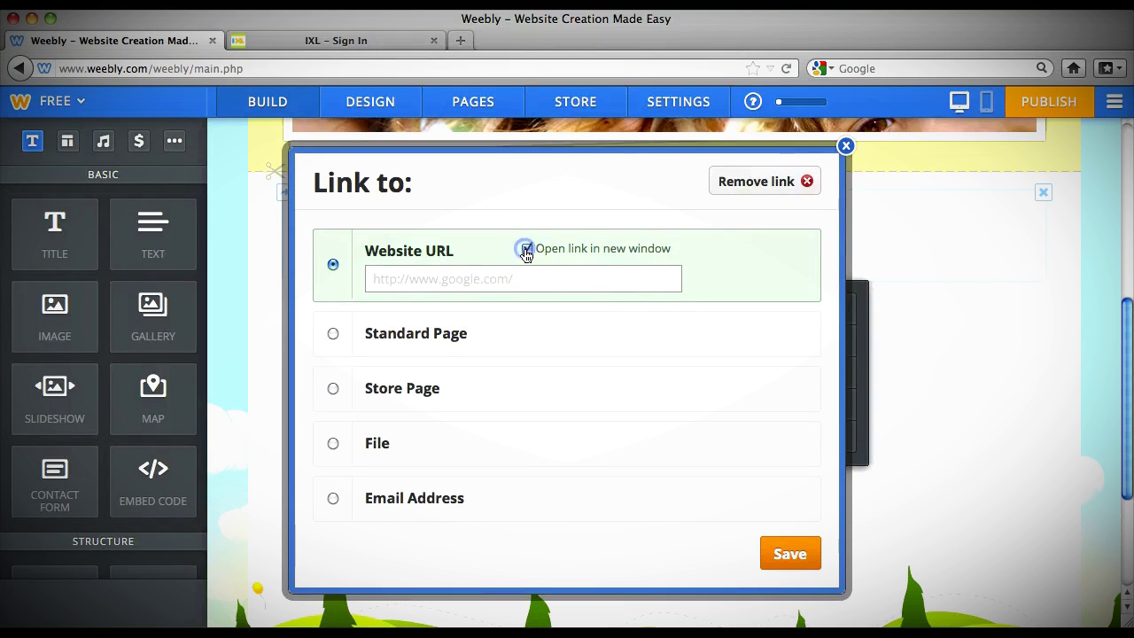
left_click(509, 275)
key("super+v")
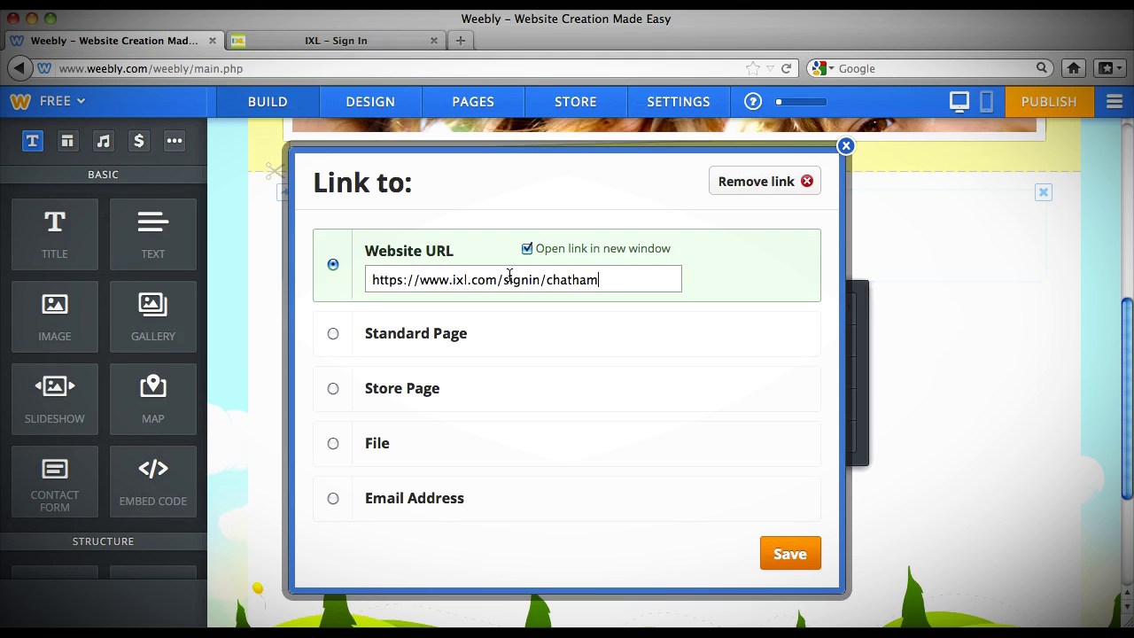
left_click(783, 553)
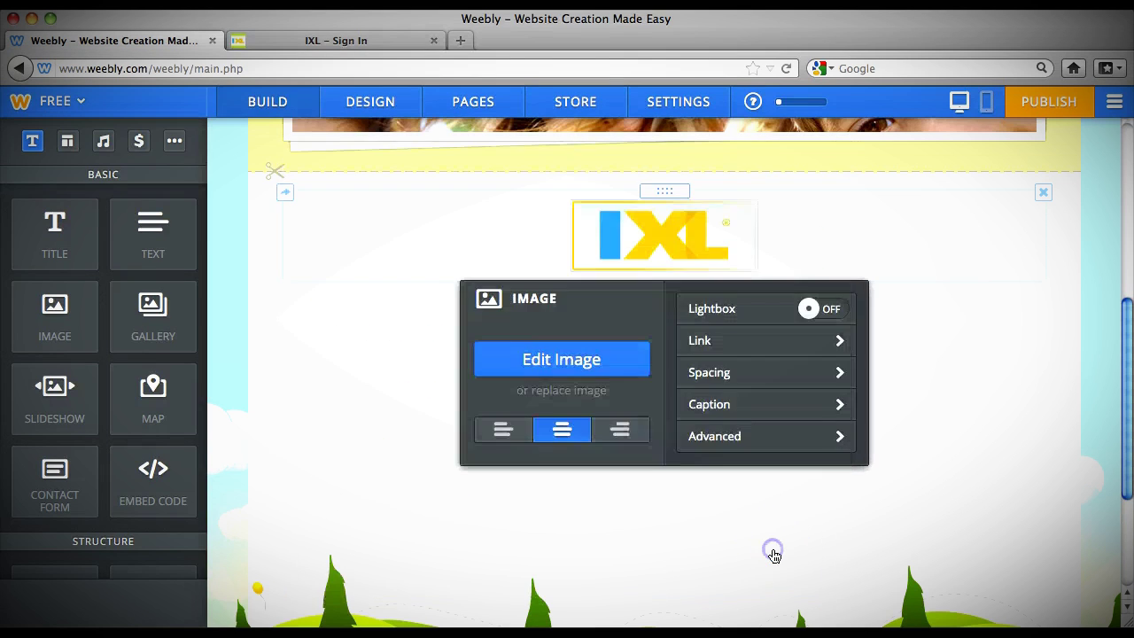
left_click(773, 554)
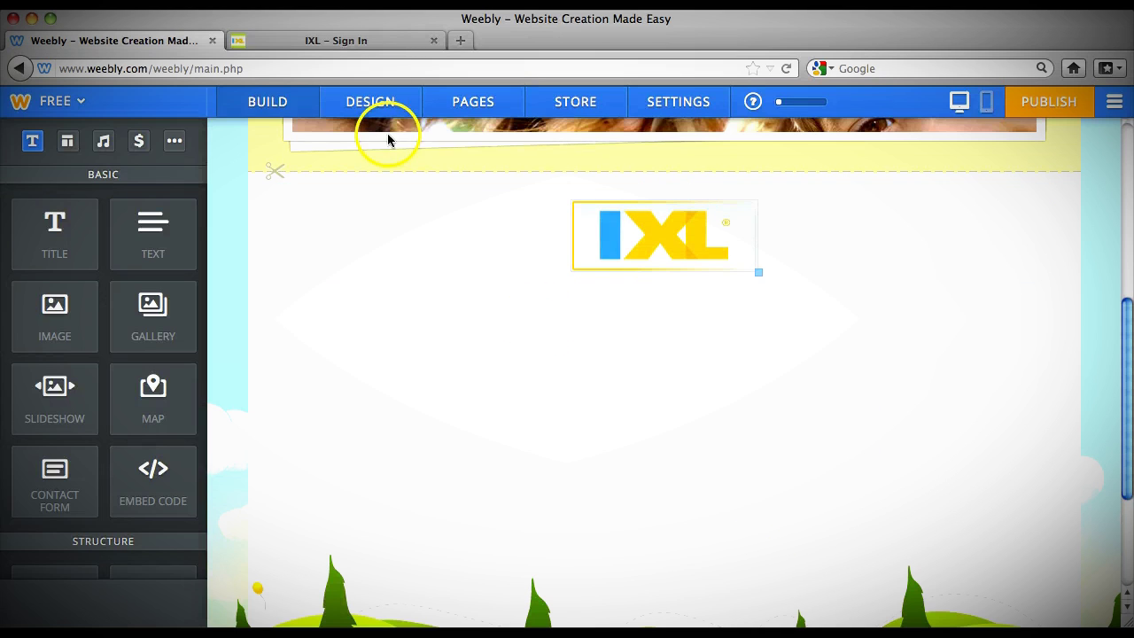
Return to the school site's Student Resources page and capture a screenshot of only the Raz-Kids.com logo.
left_click(352, 41)
left_click(20, 69)
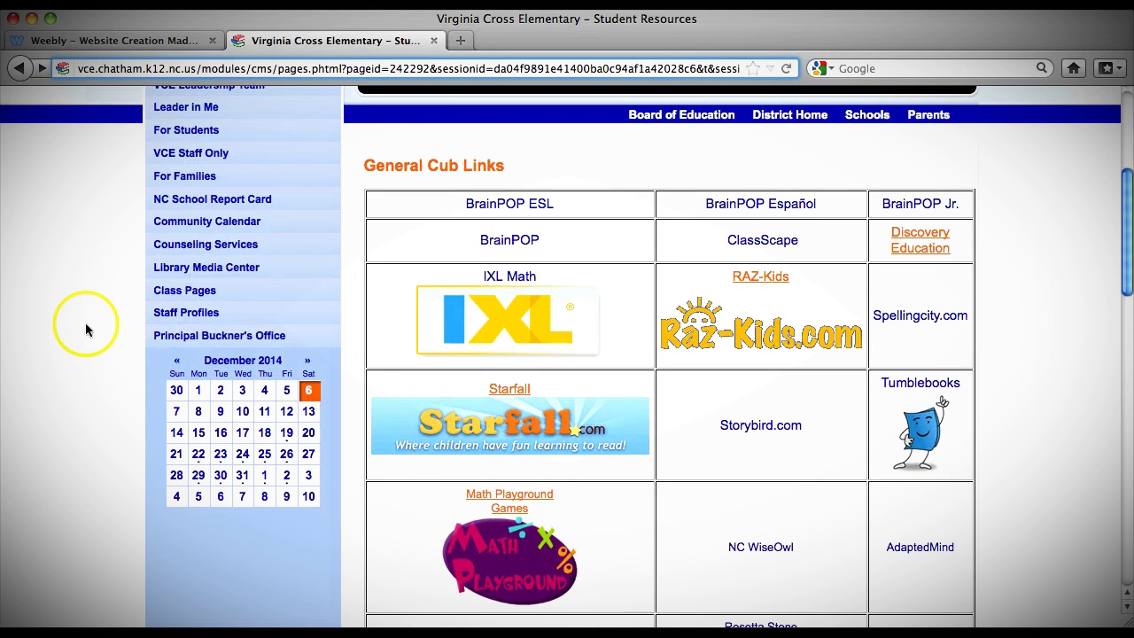
scroll(85, 326, "down", 3)
scroll(85, 322, "up", 1)
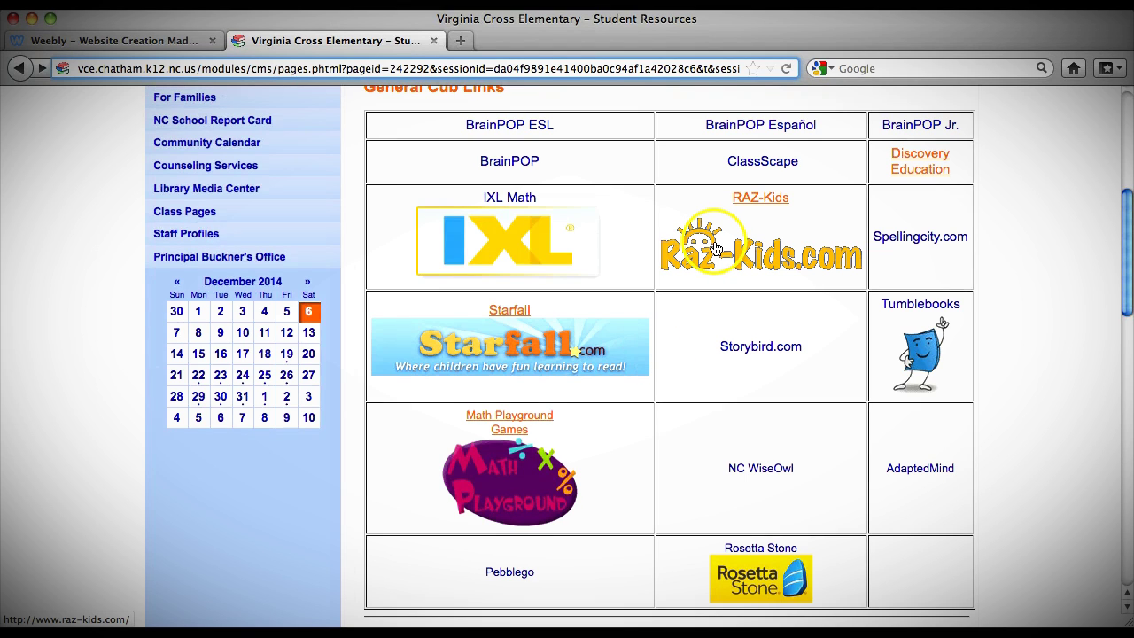
left_click(656, 215)
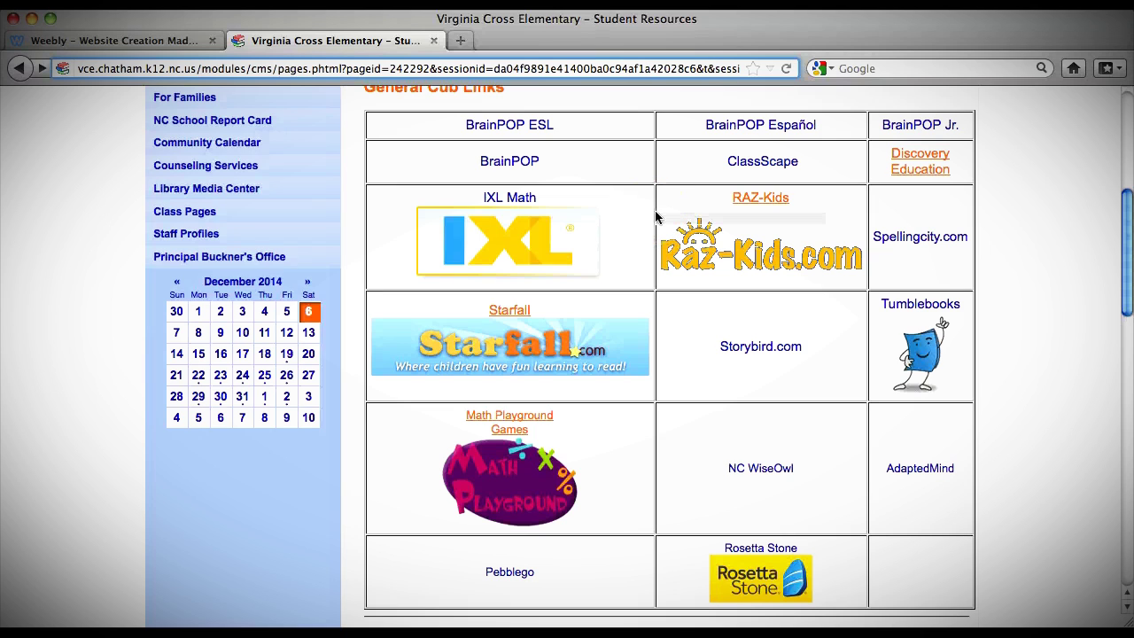
left_click(865, 279)
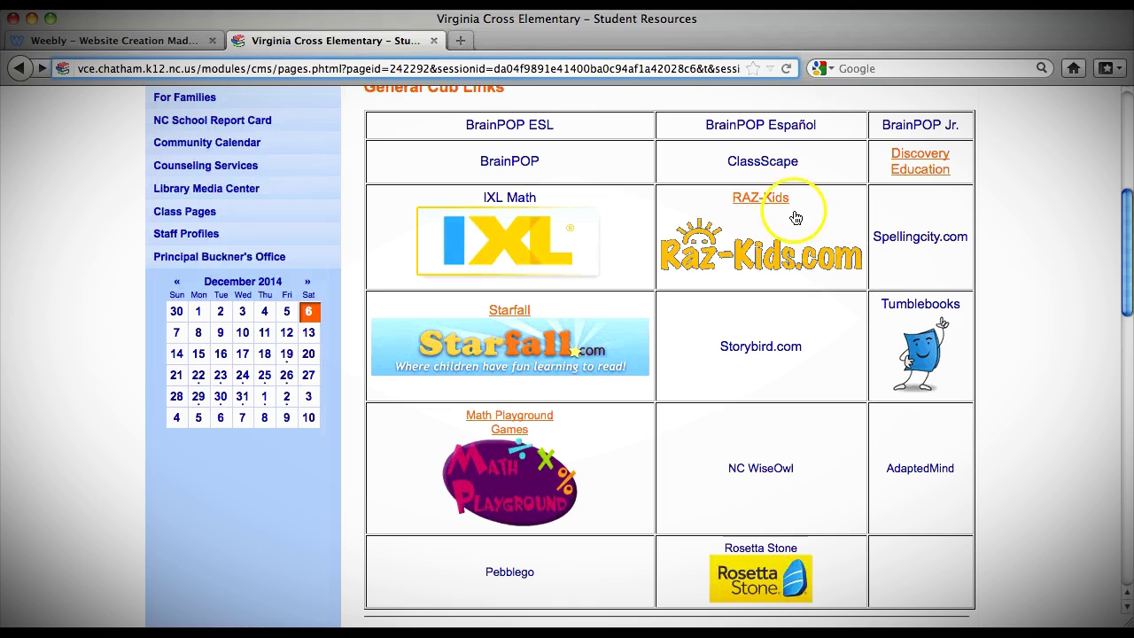
left_click(762, 198)
left_click(415, 123)
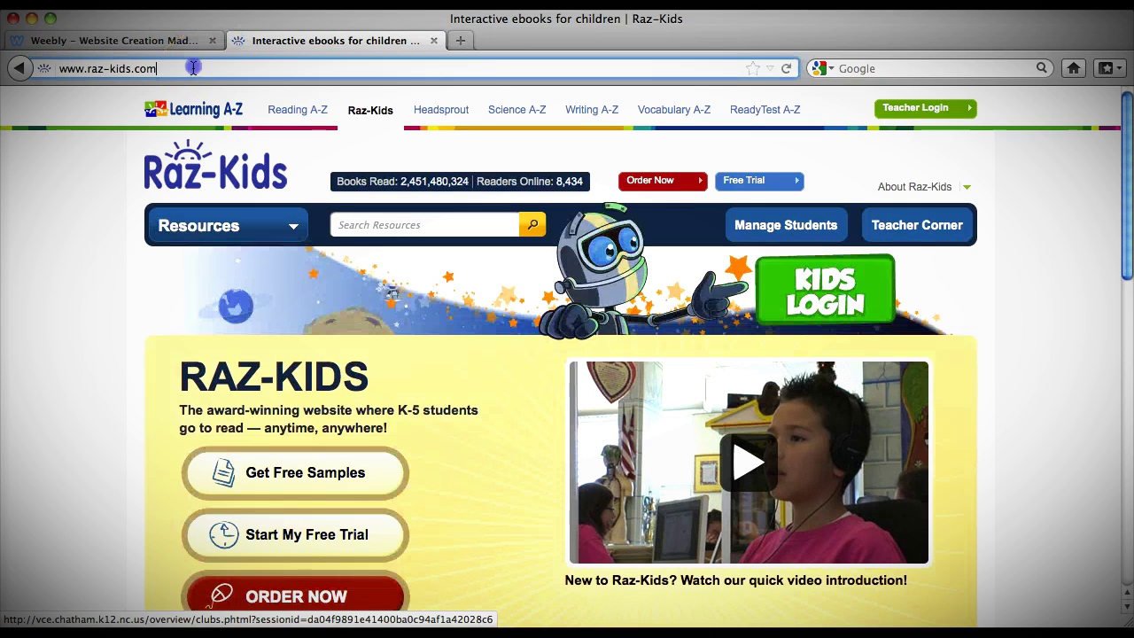
left_click(194, 68)
key("super+c")
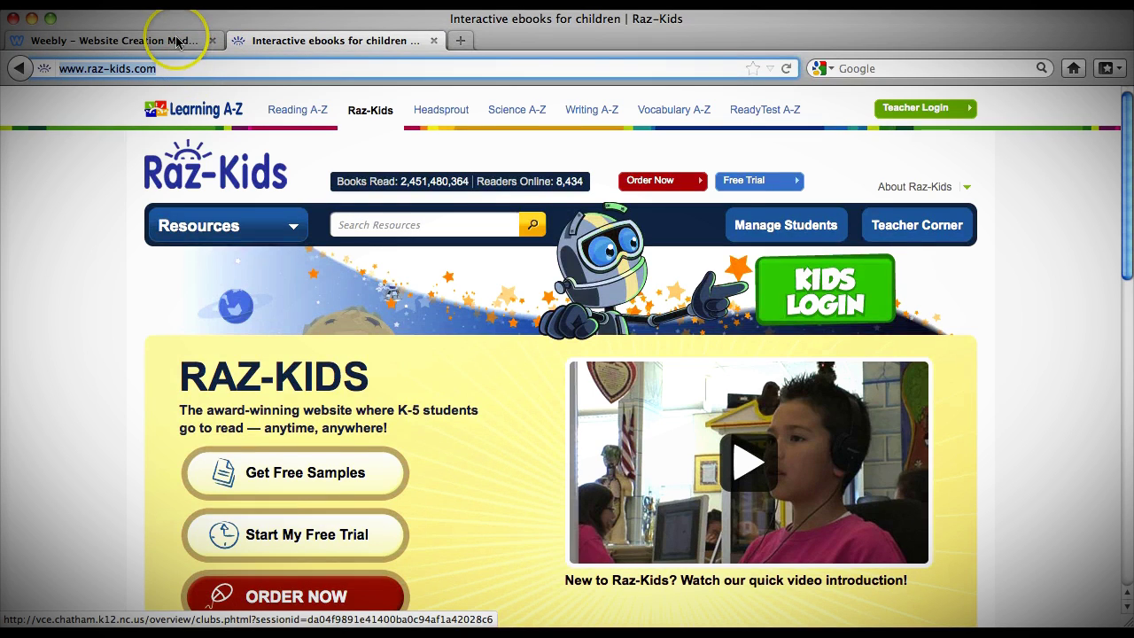
left_click(182, 44)
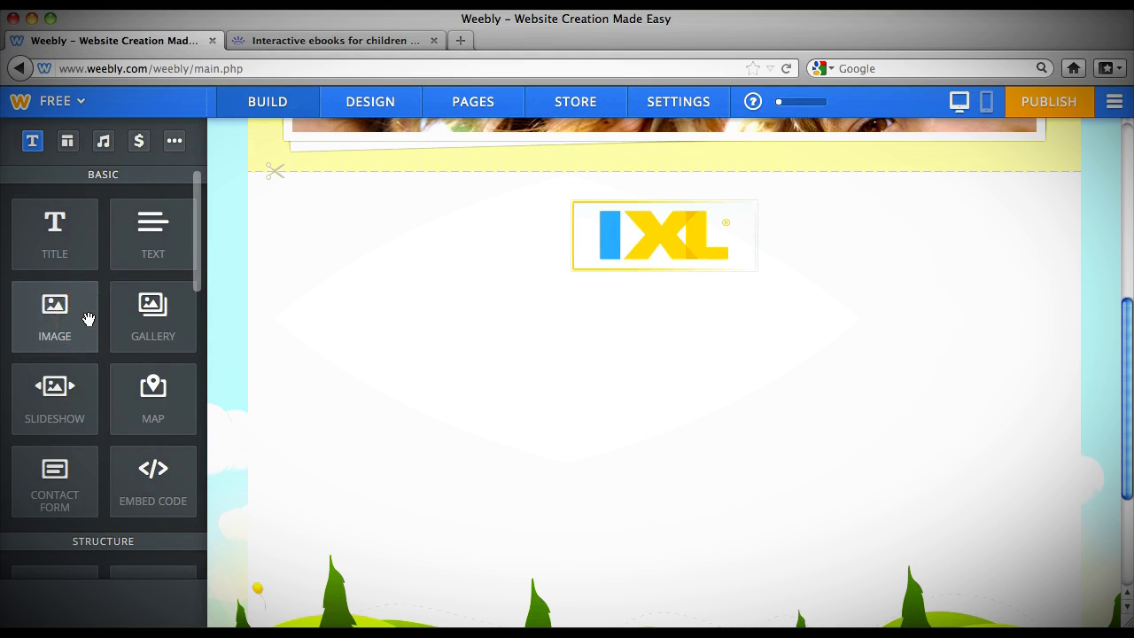
Add an image element beside the IXL image, on its right, and upload the 5.10.02 PM Raz-Kids screenshot from the Desktop.
left_click_drag(88, 319, 903, 239)
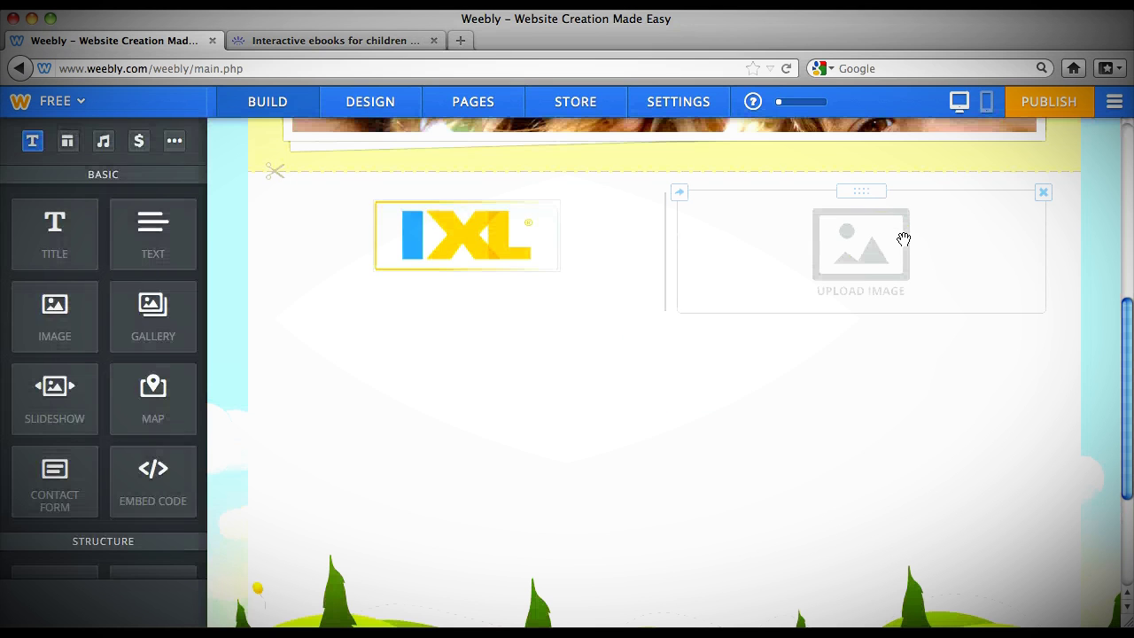
left_click(873, 245)
left_click(640, 432)
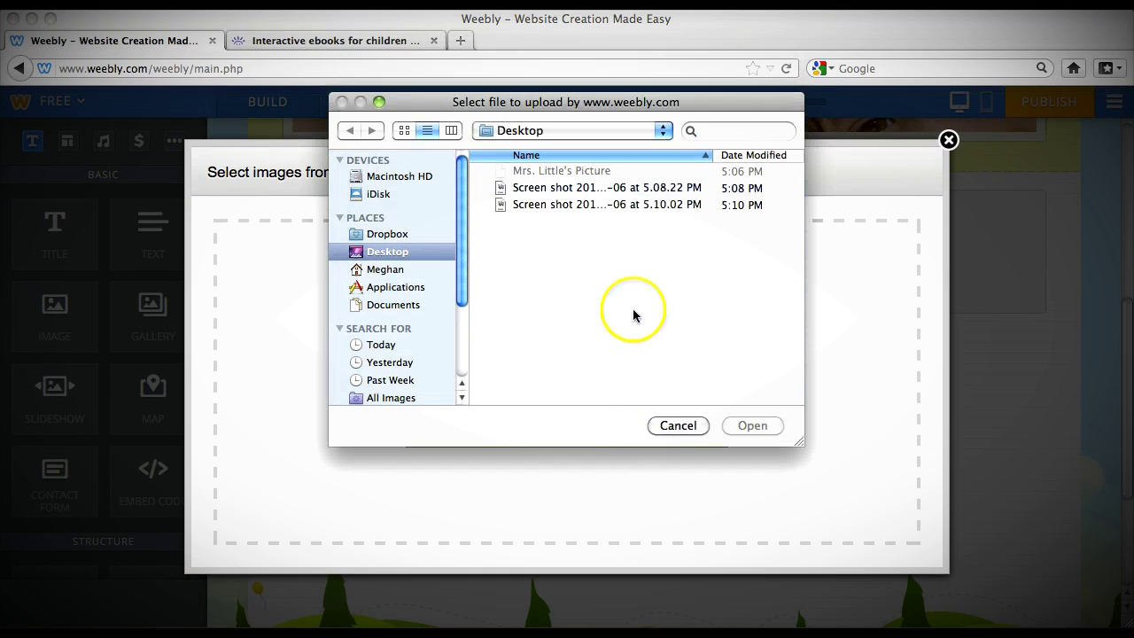
left_click(658, 207)
left_click(751, 429)
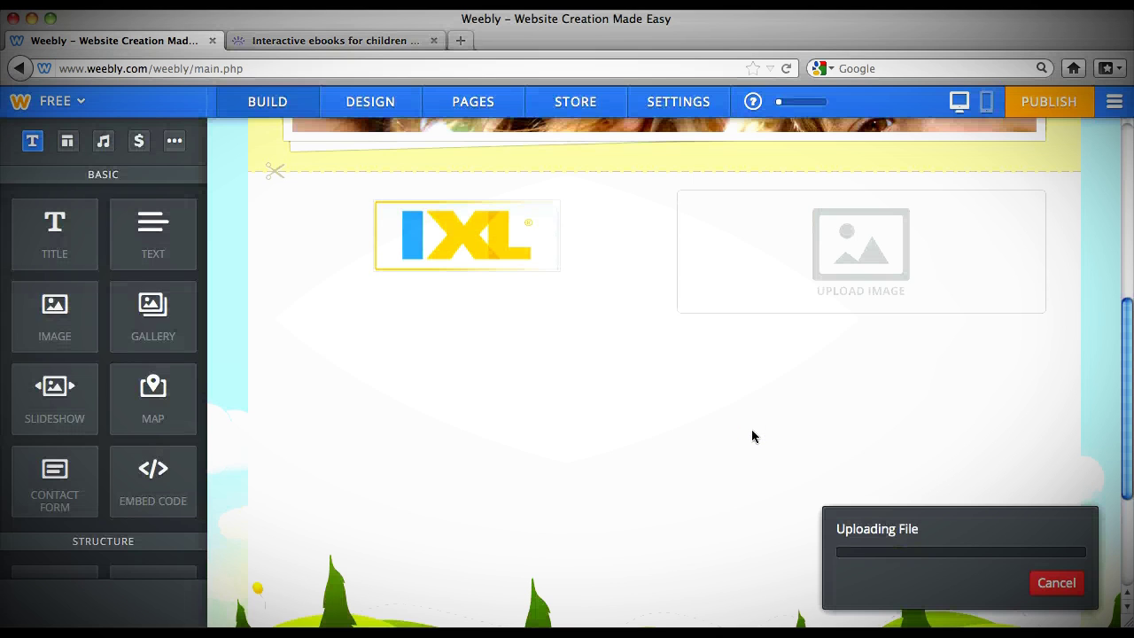
left_click(751, 436)
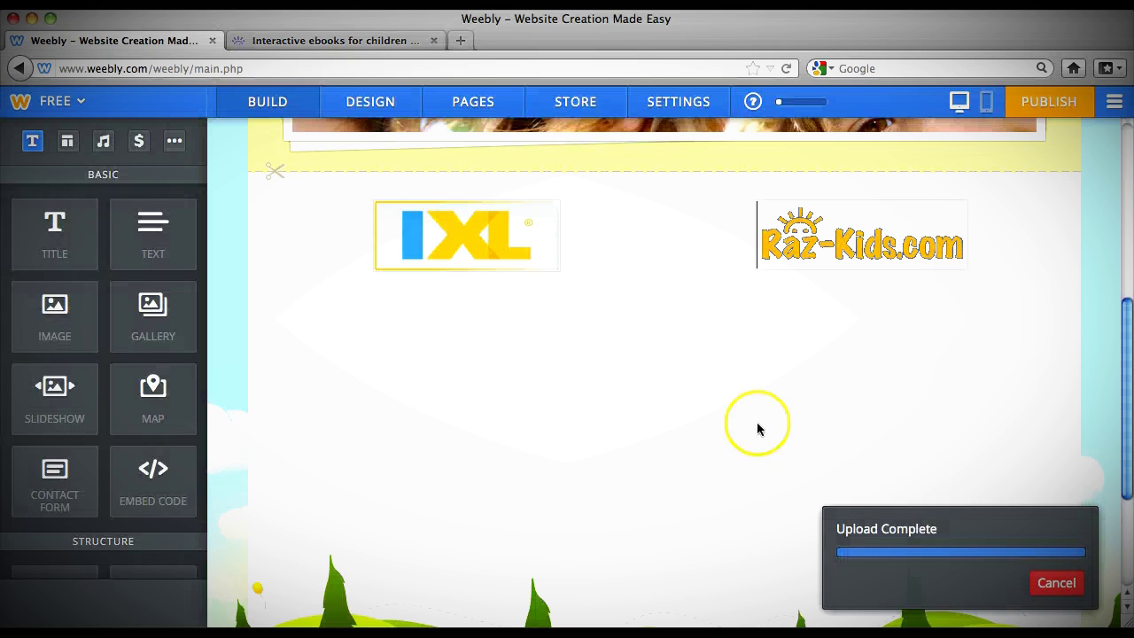
left_click(830, 247)
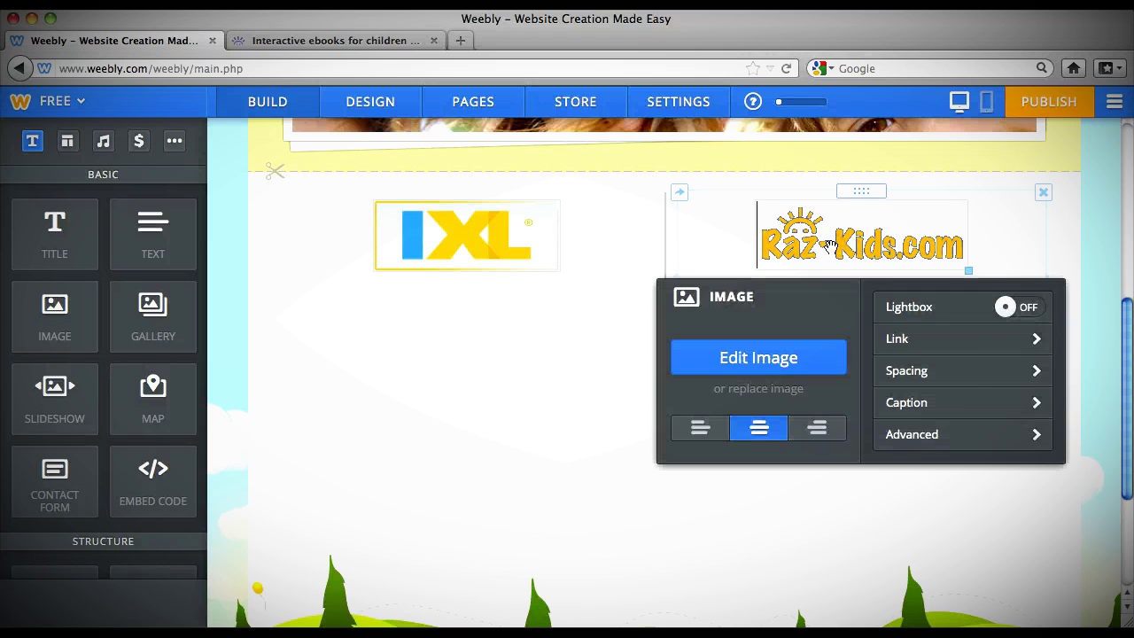
left_click(897, 340)
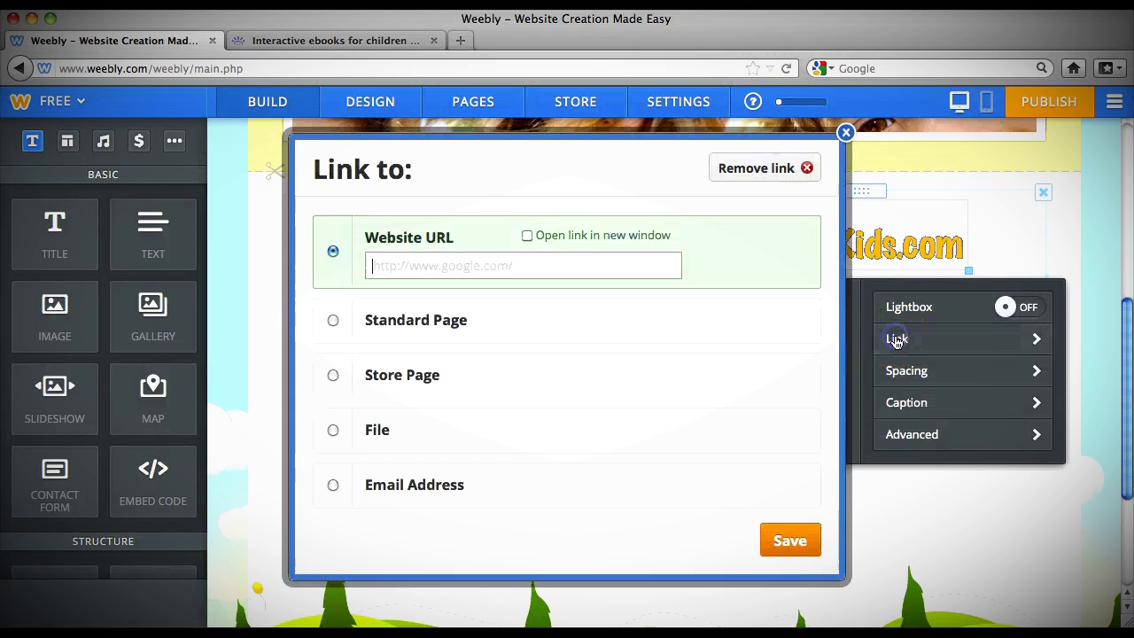
left_click(528, 239)
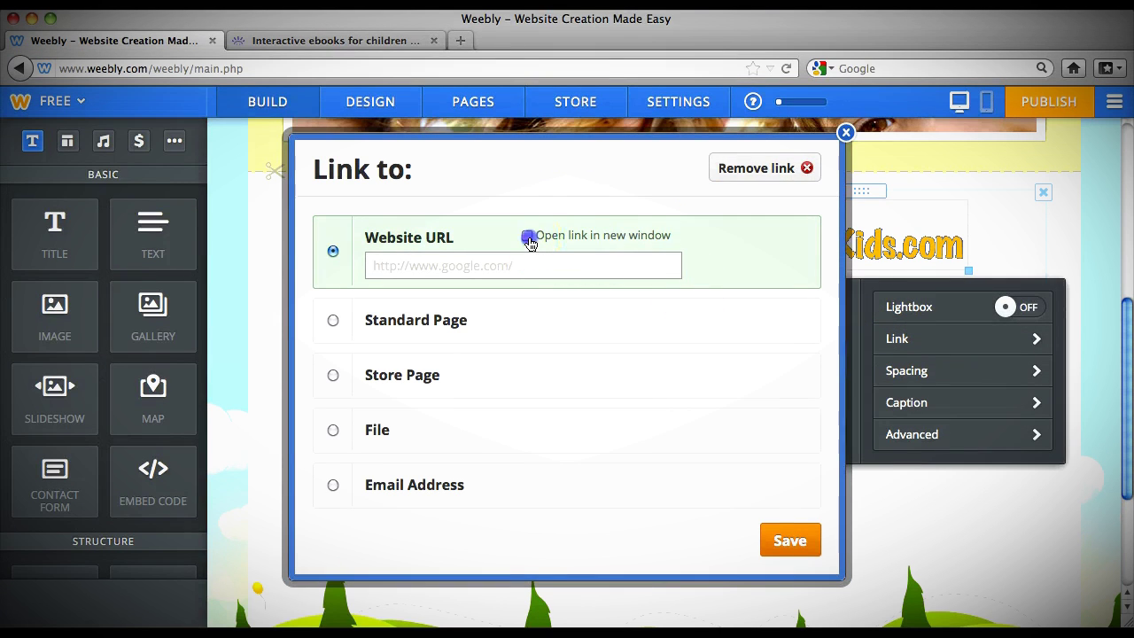
left_click(504, 258)
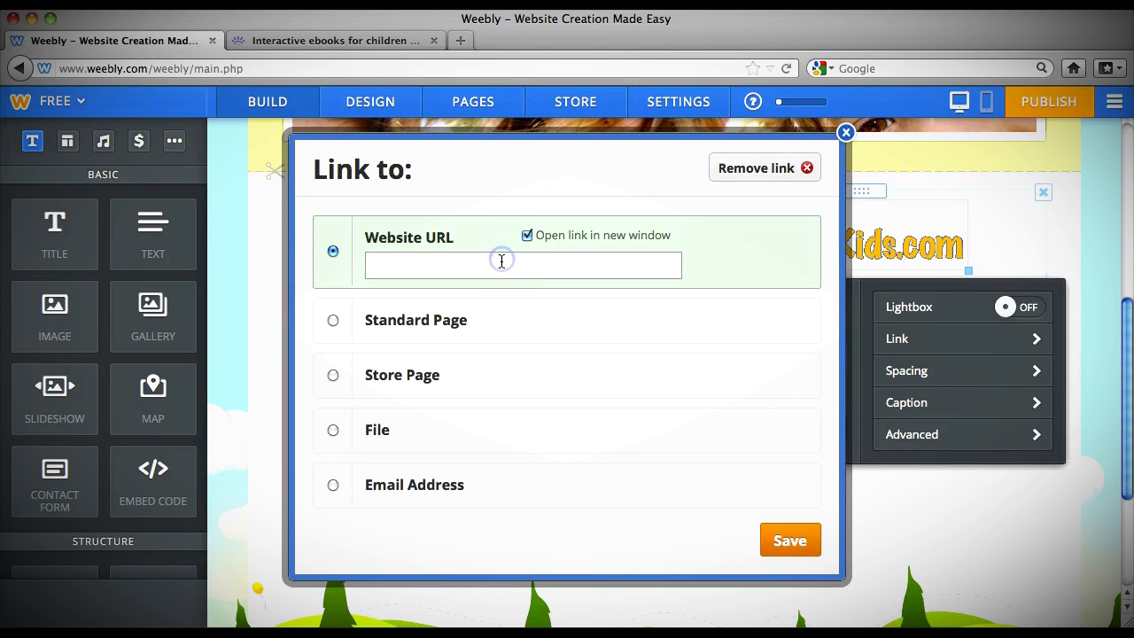
key("super+v")
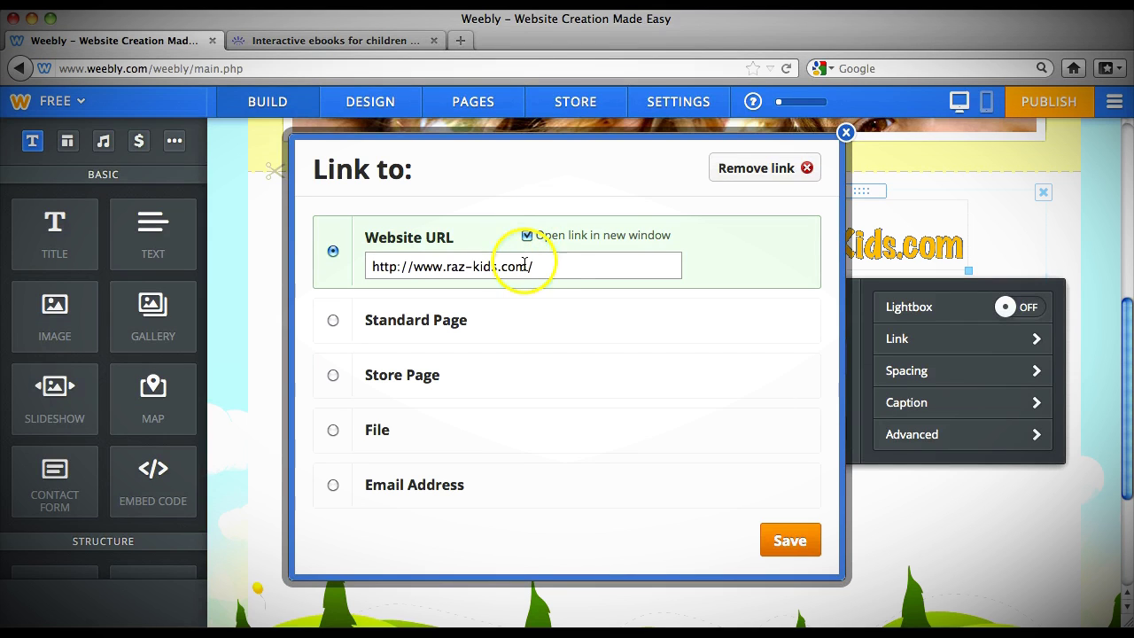
left_click(811, 540)
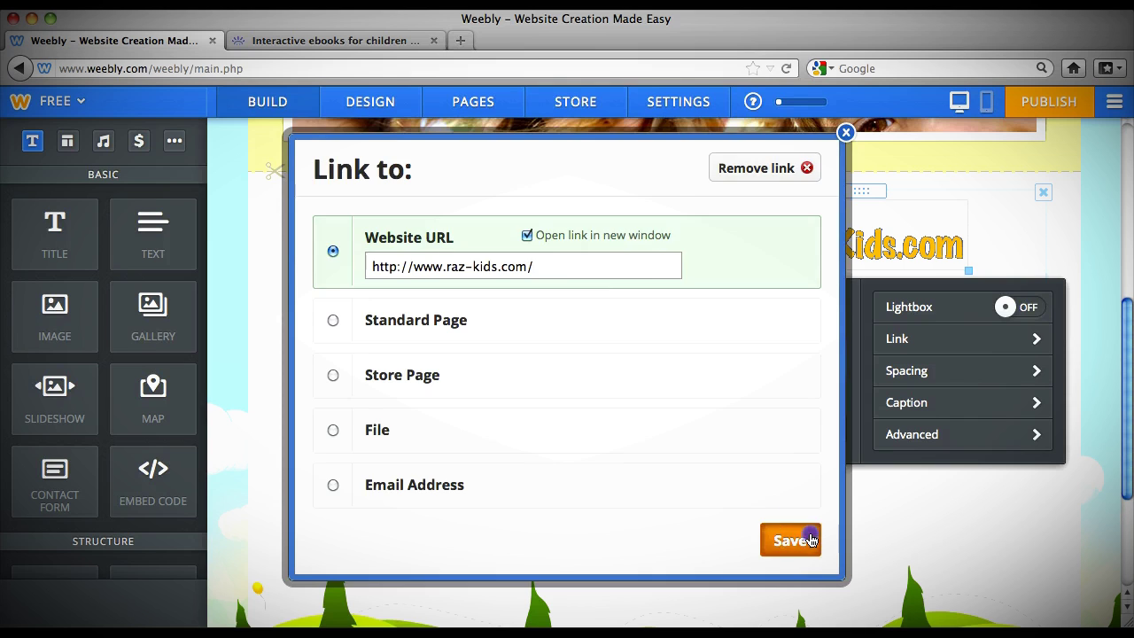
left_click(810, 535)
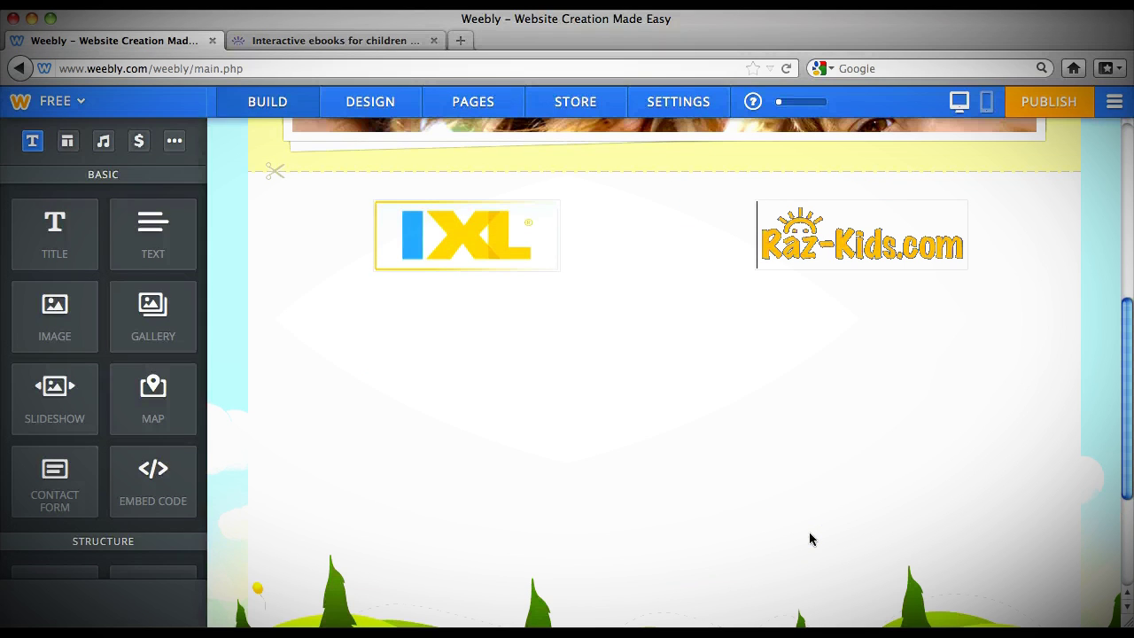
scroll(809, 537, "up", 2)
left_click(820, 471)
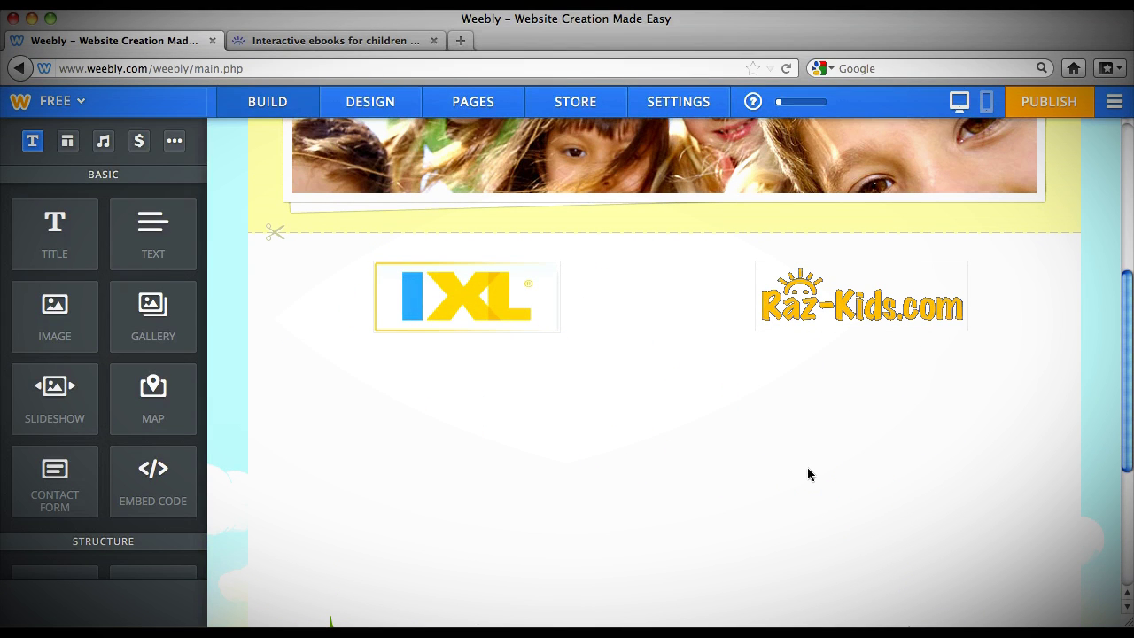
Return to the school site's Student Resources page and capture a screenshot of only the Tumblebooks picture.
left_click(372, 40)
left_click(16, 67)
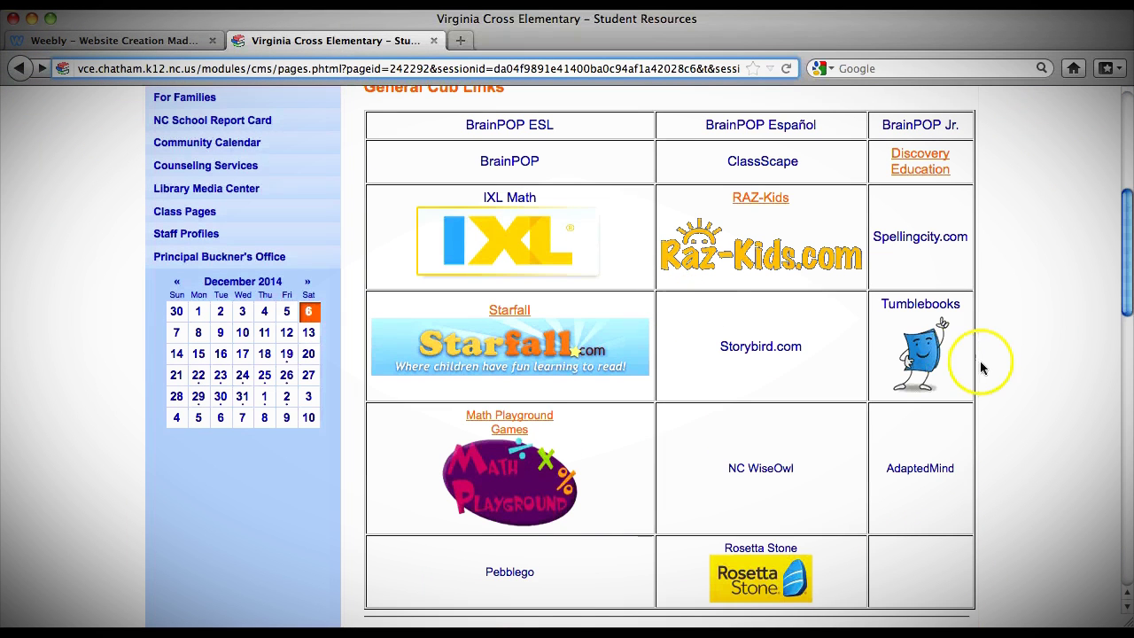
left_click(893, 361)
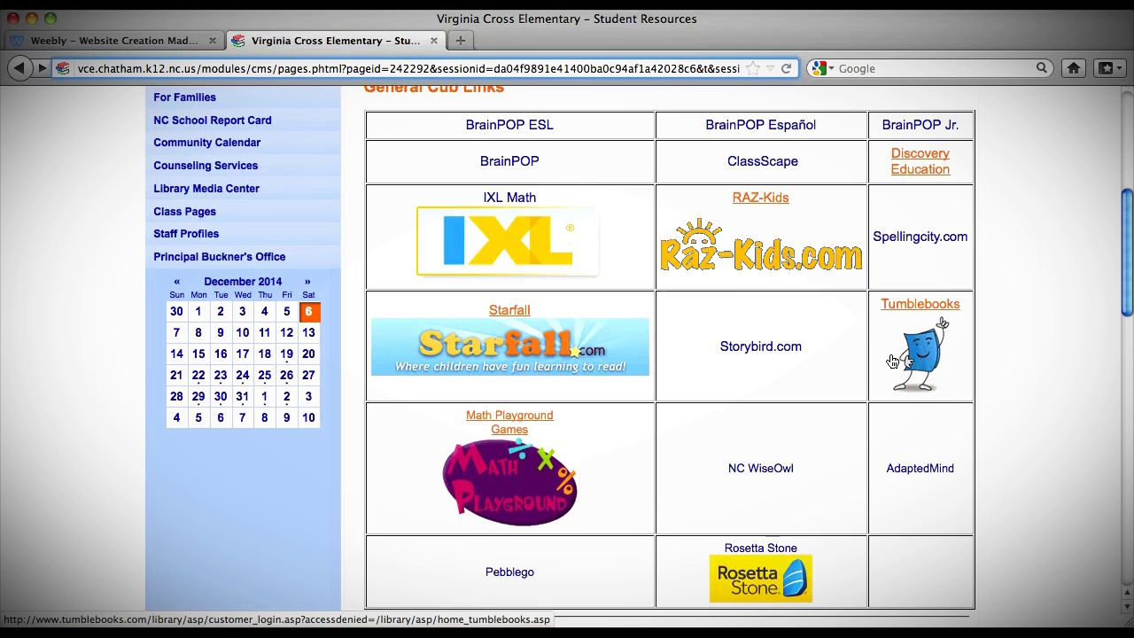
left_click(877, 317)
key("super+shift+4")
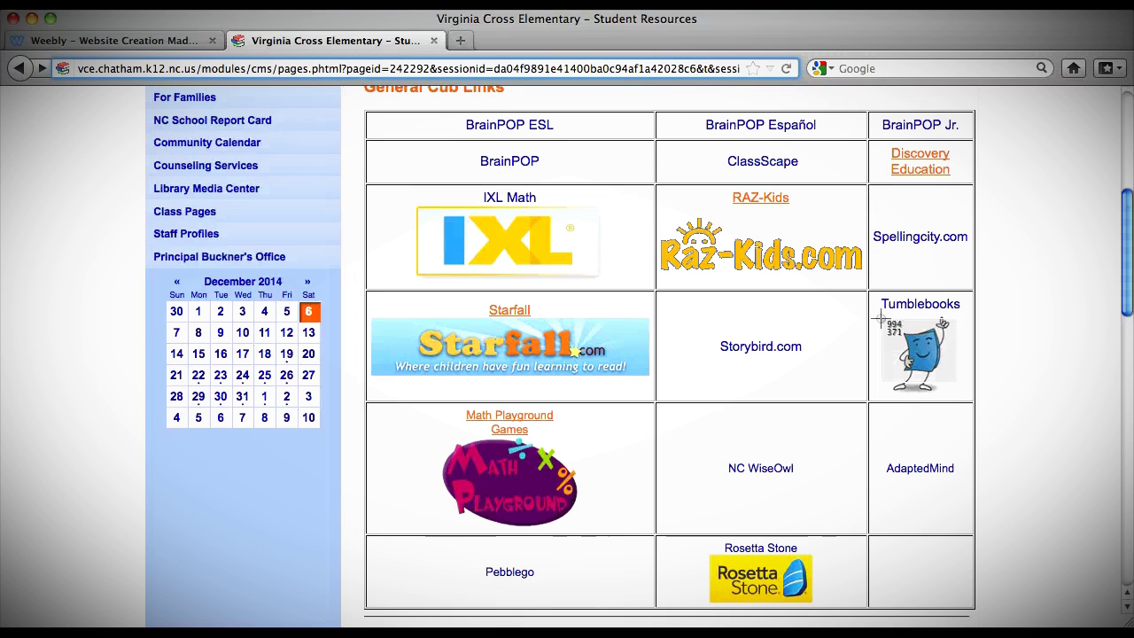
left_click_drag(880, 319, 955, 397)
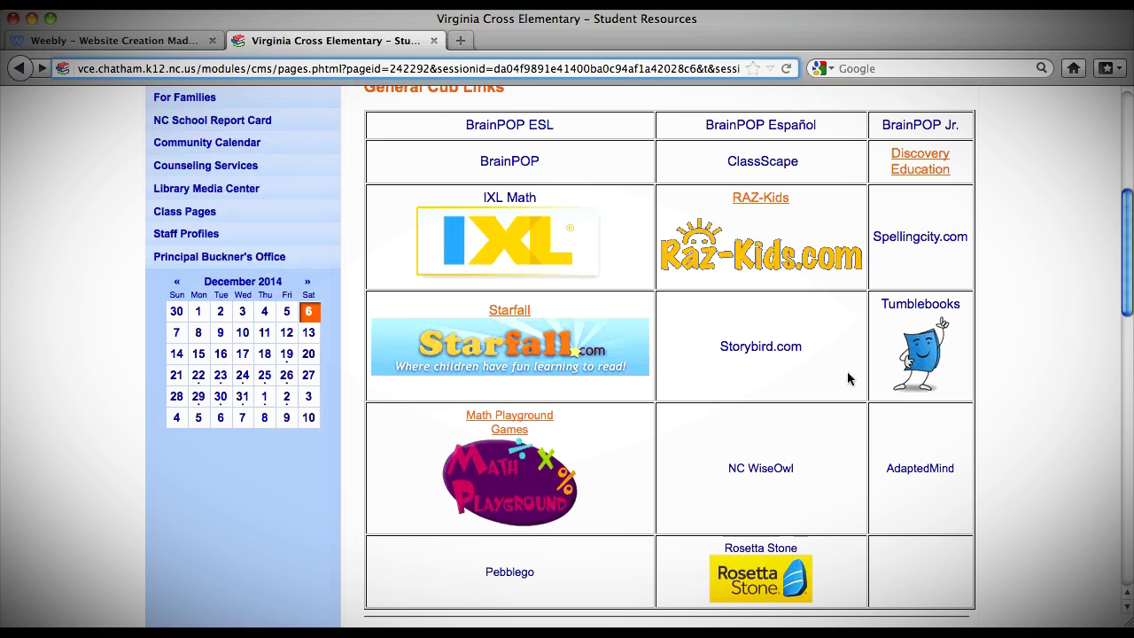
left_click_drag(847, 379, 960, 394)
key("super+shift+4")
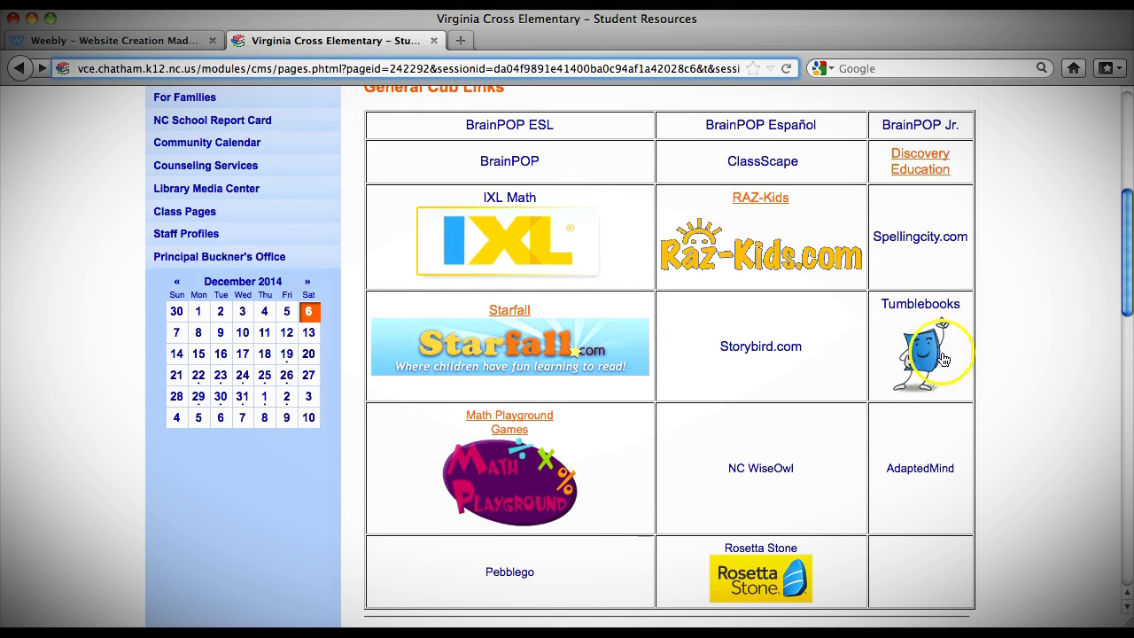
Open the TumbleBooks site from its Tumblebooks link, copy its full address, and return to the Weebly editor.
left_click(928, 305)
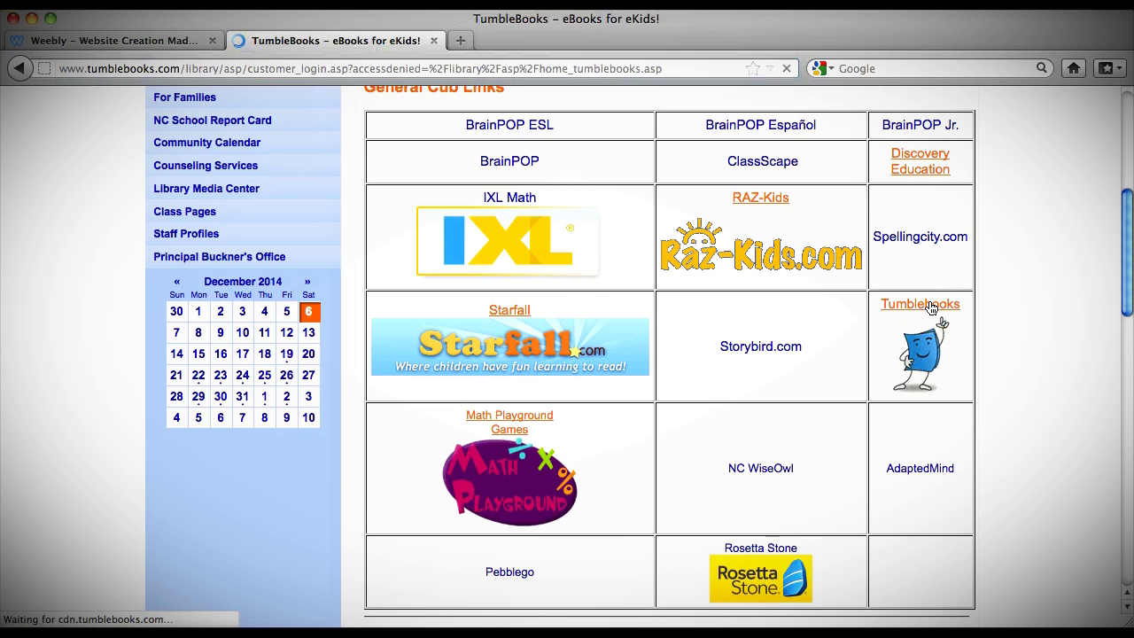
left_click(439, 66)
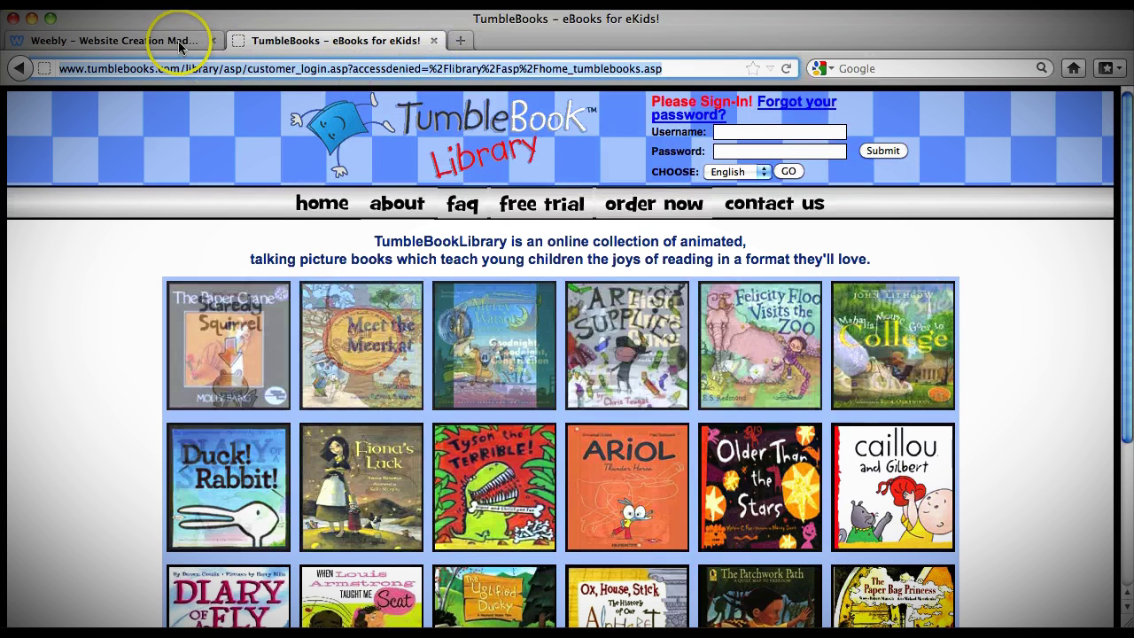
left_click(178, 41)
Add an image element below the IXL image and upload the 5.11.22 PM Tumblebooks screenshot from the Desktop.
left_click_drag(56, 293, 422, 387)
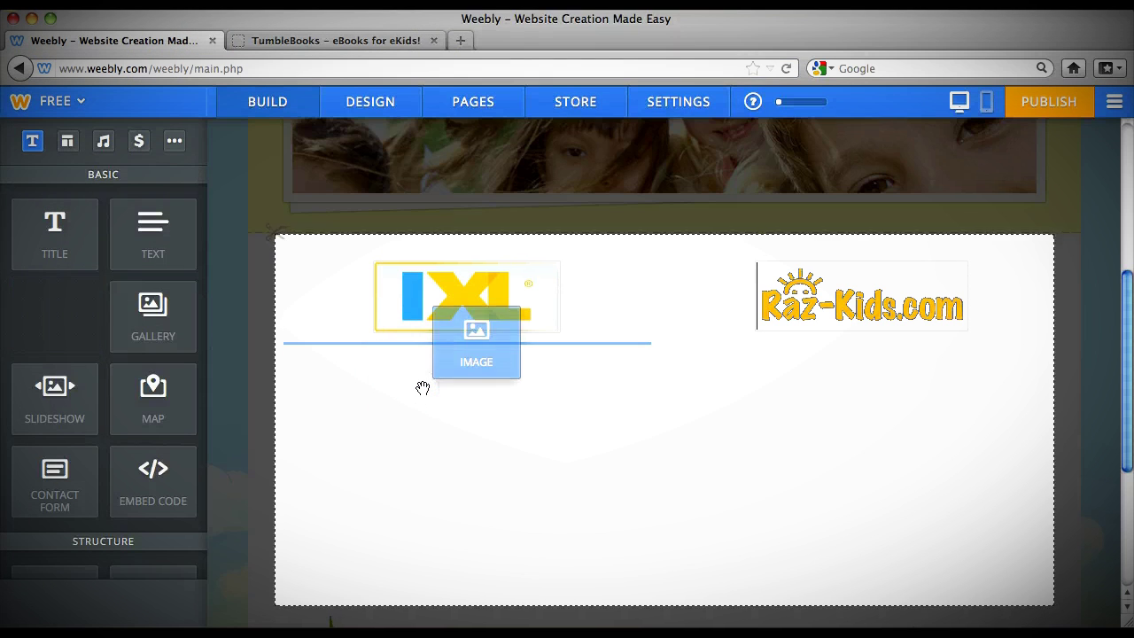
left_click(481, 413)
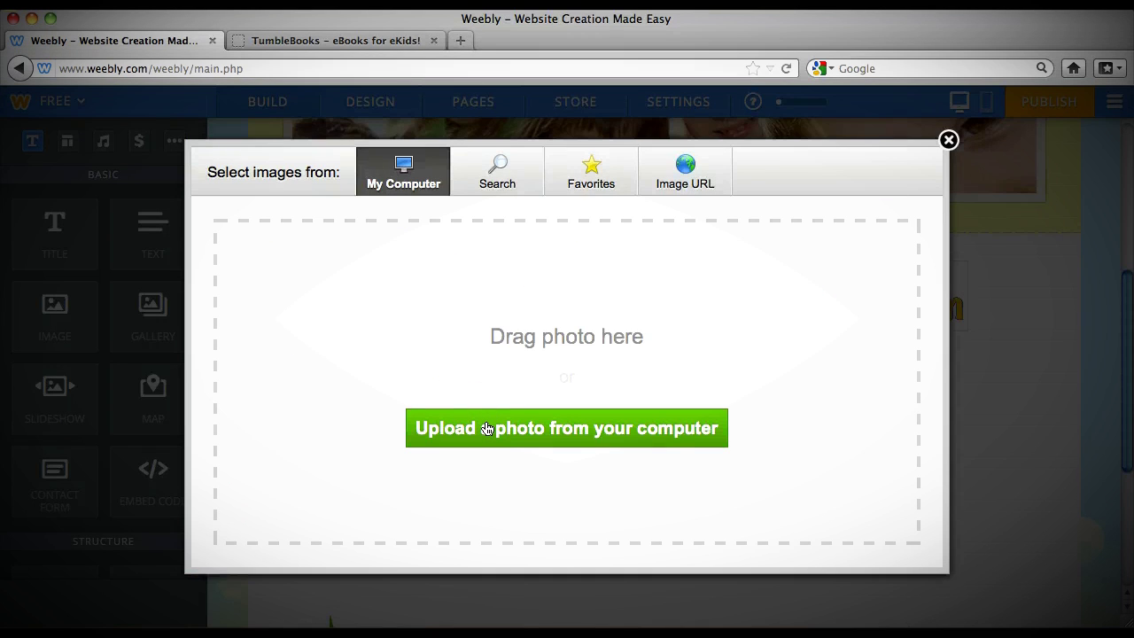
left_click(503, 431)
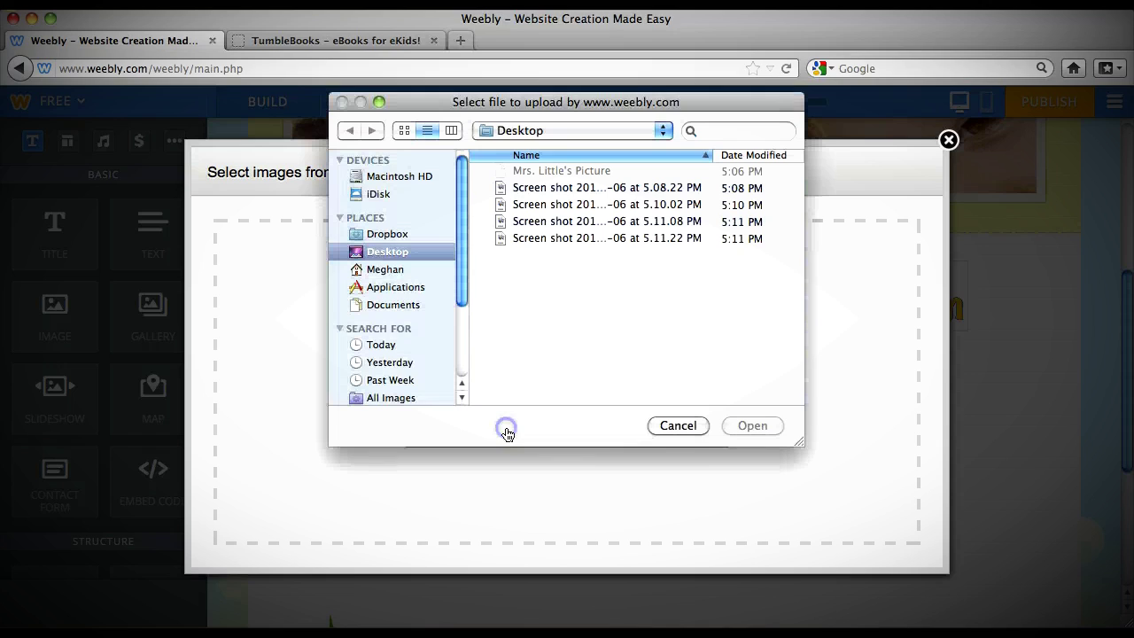
left_click(614, 239)
left_click(758, 426)
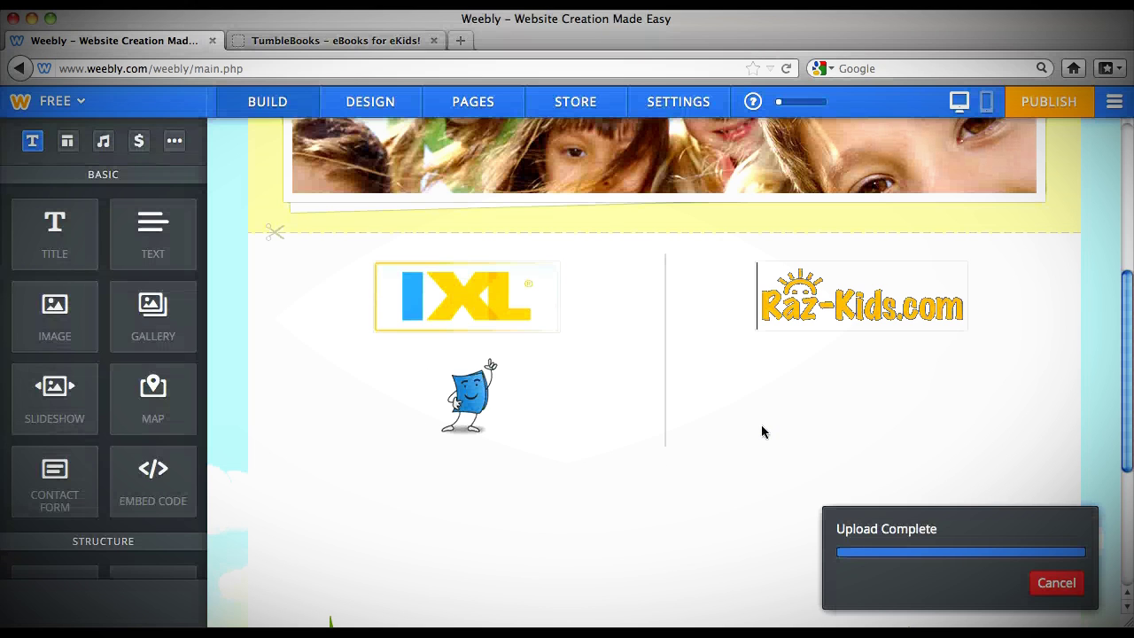
left_click(769, 424)
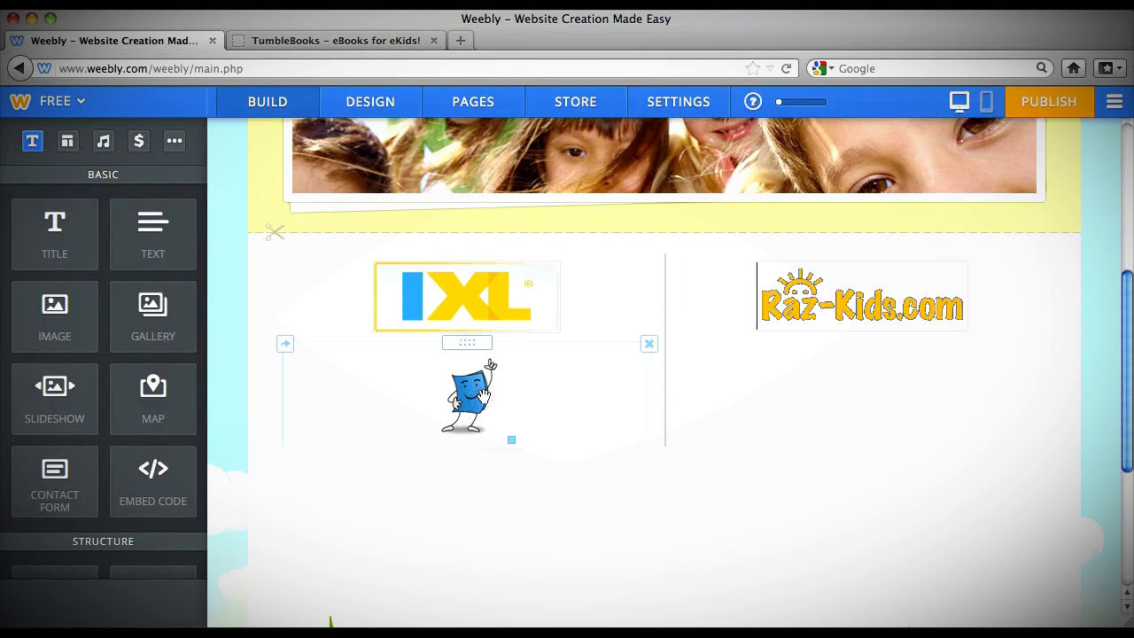
Link the Tumblebooks image to the copied TumbleBooks address as a website URL that opens in a new window.
left_click(483, 394)
left_click(575, 216)
left_click(525, 236)
left_click(511, 258)
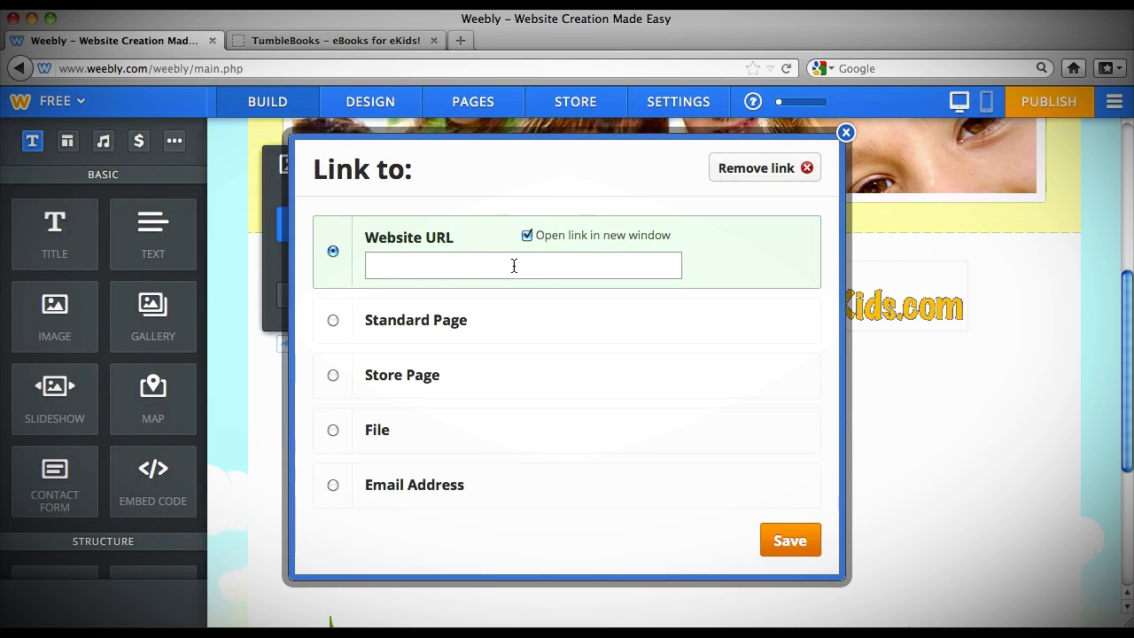
key("super+v")
left_click(780, 543)
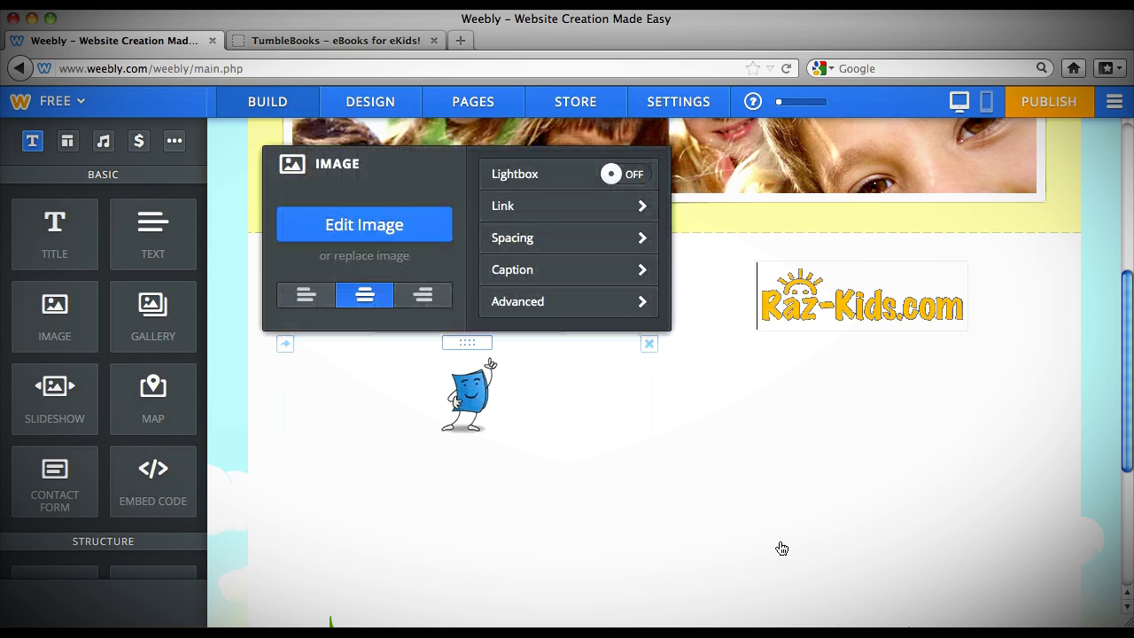
Add the caption "Tumblebooks" to the Tumblebooks image.
left_click(603, 283)
left_click(581, 270)
type("Tumblebooks")
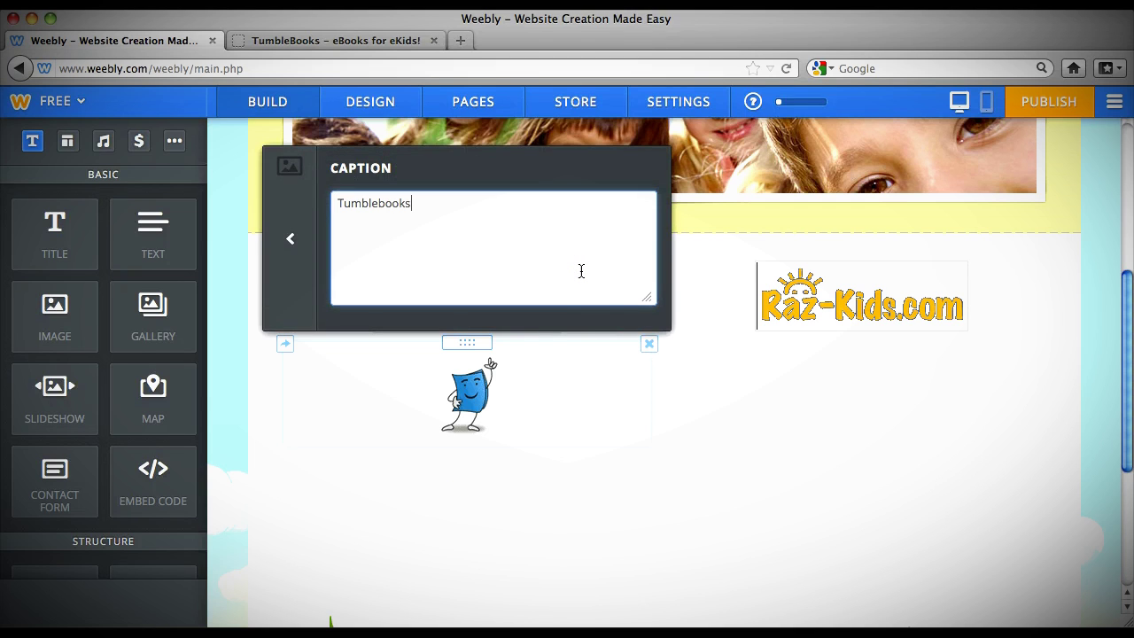
left_click(575, 502)
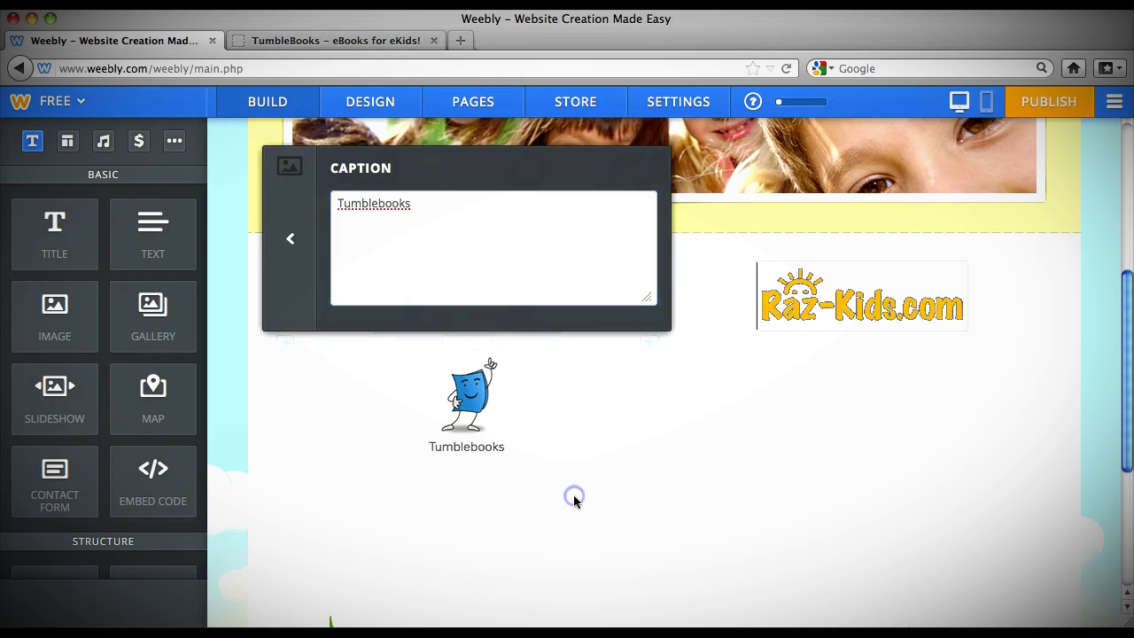
Enlarge the Tumblebooks image slightly while keeping its proportions.
left_click(472, 399)
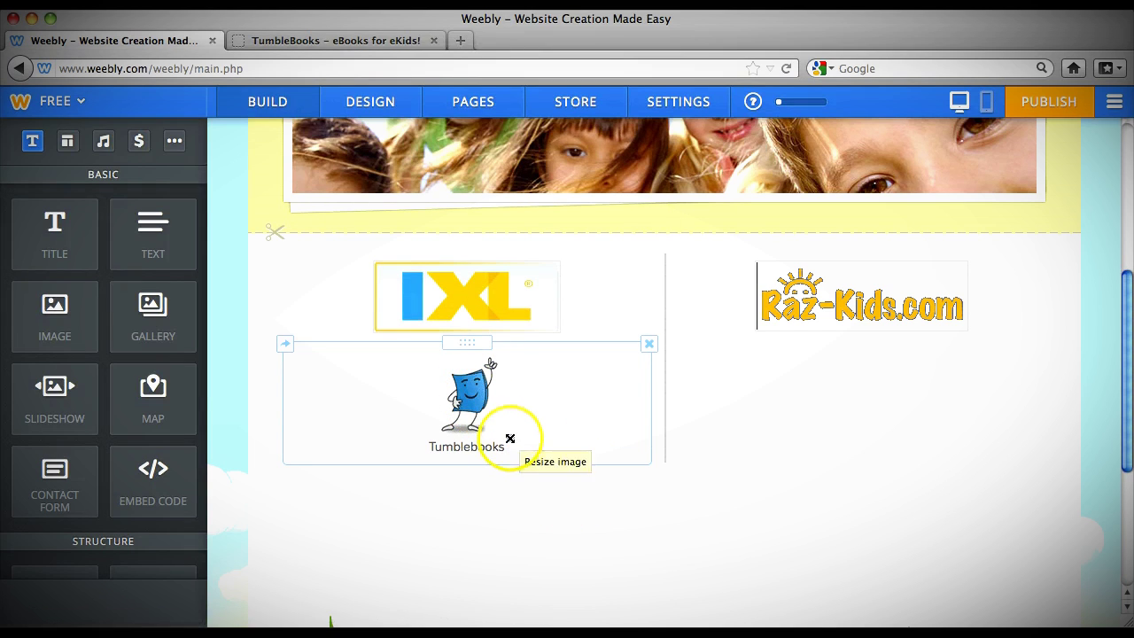
left_click_drag(509, 437, 529, 469)
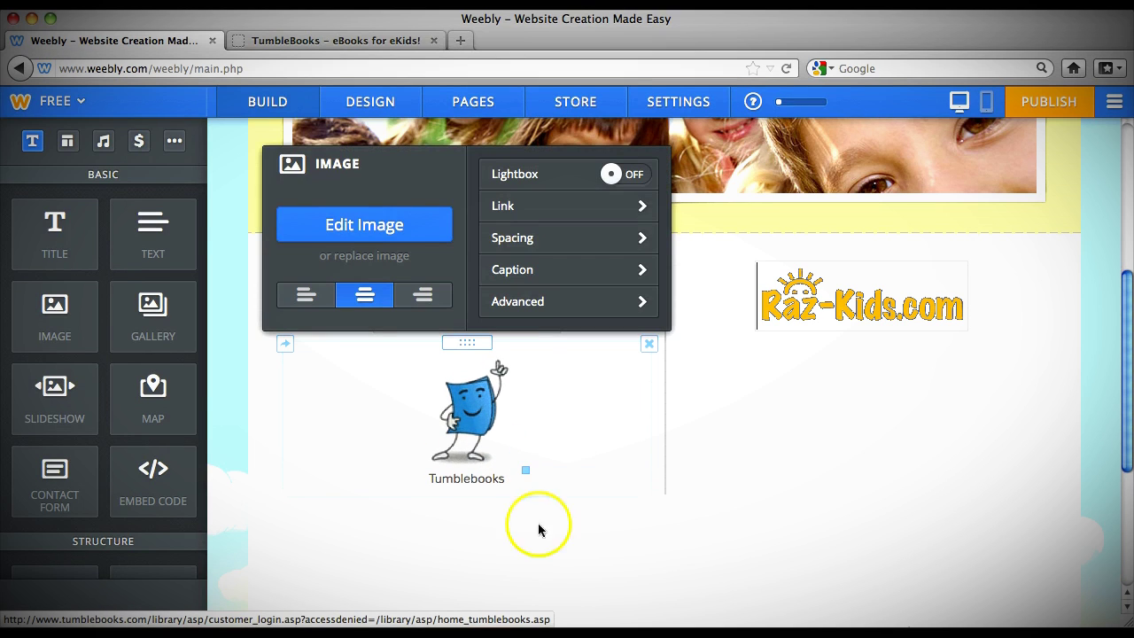
left_click(547, 557)
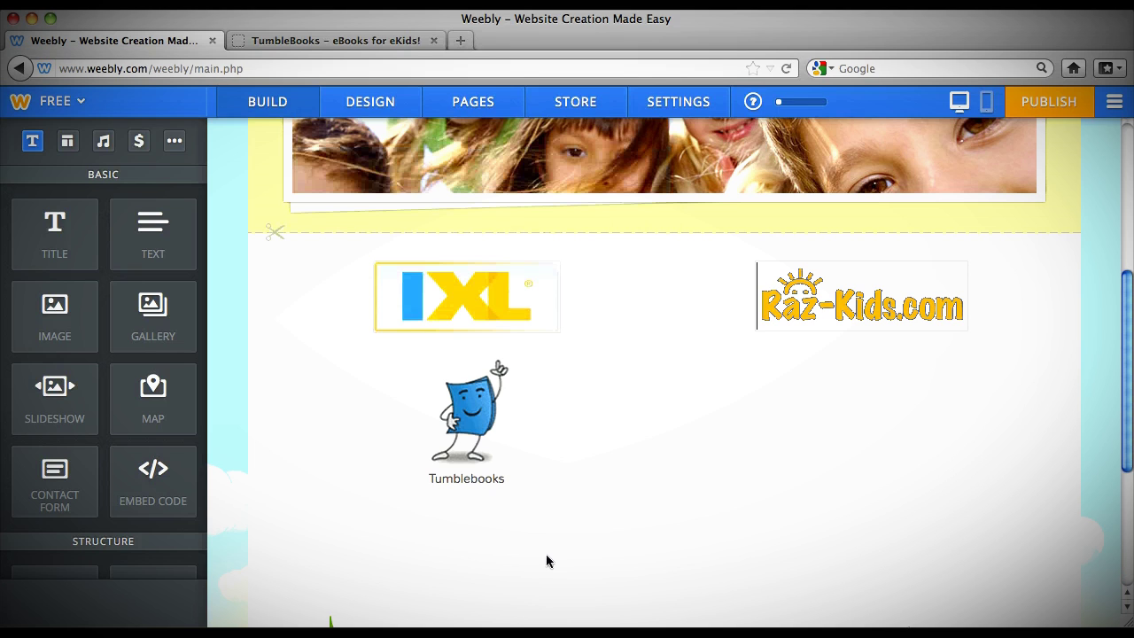
left_click(546, 555)
Move the Tumblebooks image with its caption above the IXL image in the same column.
left_click(585, 397)
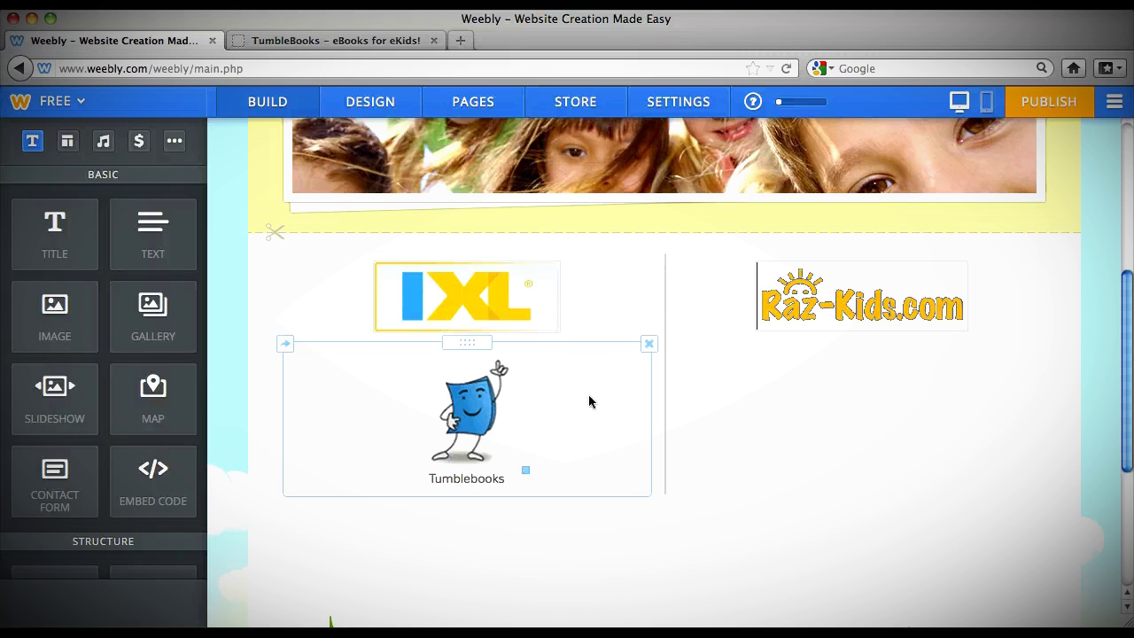
left_click_drag(77, 321, 610, 358)
left_click(609, 330)
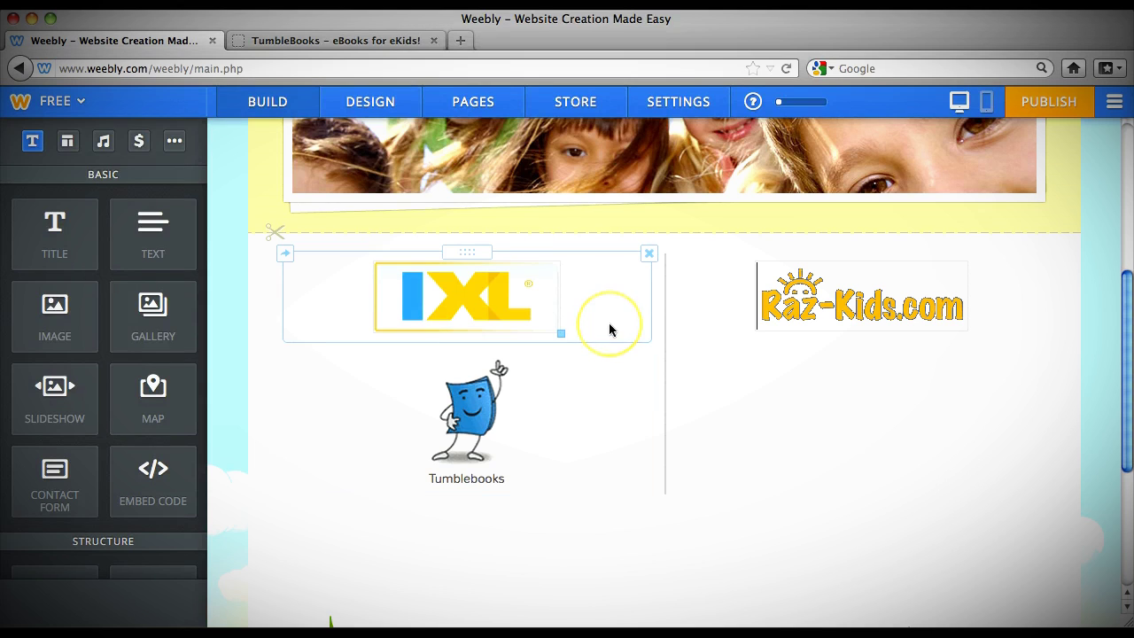
left_click(589, 345)
left_click(535, 496)
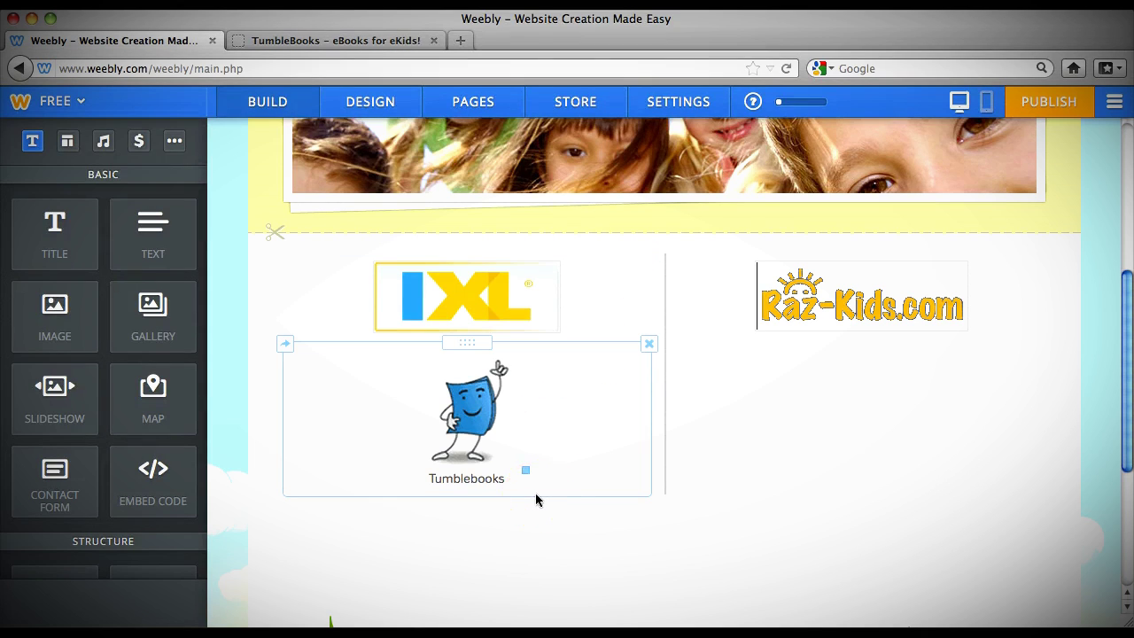
left_click_drag(464, 354, 464, 264)
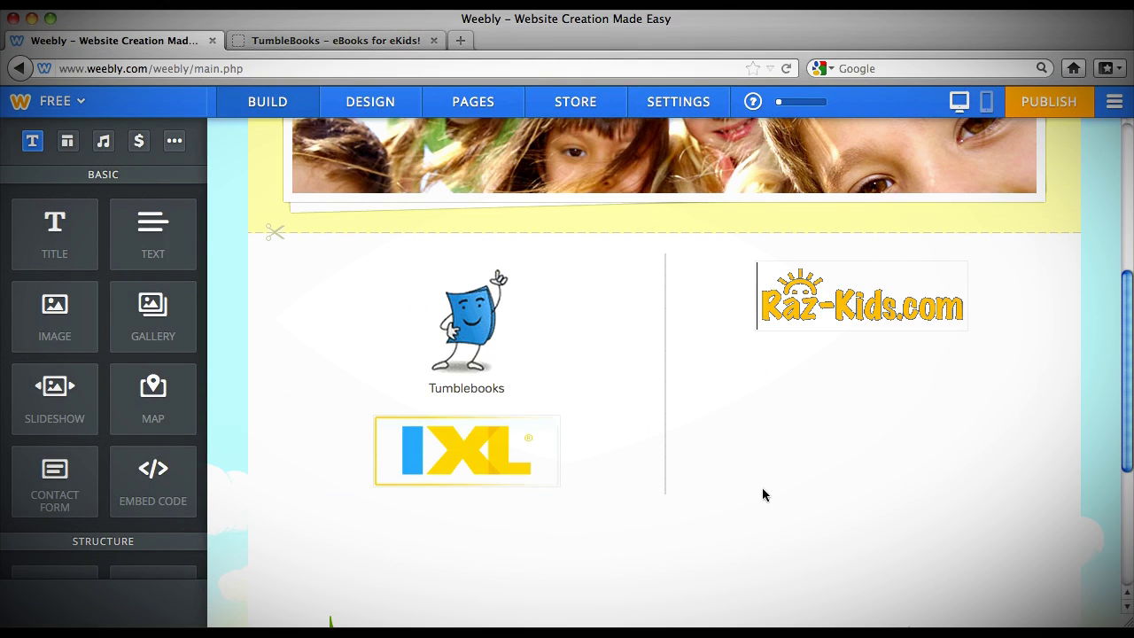
Add a text element below the IXL image reading "Here are some of the sites you can use in class.".
scroll(762, 494, "up", 5)
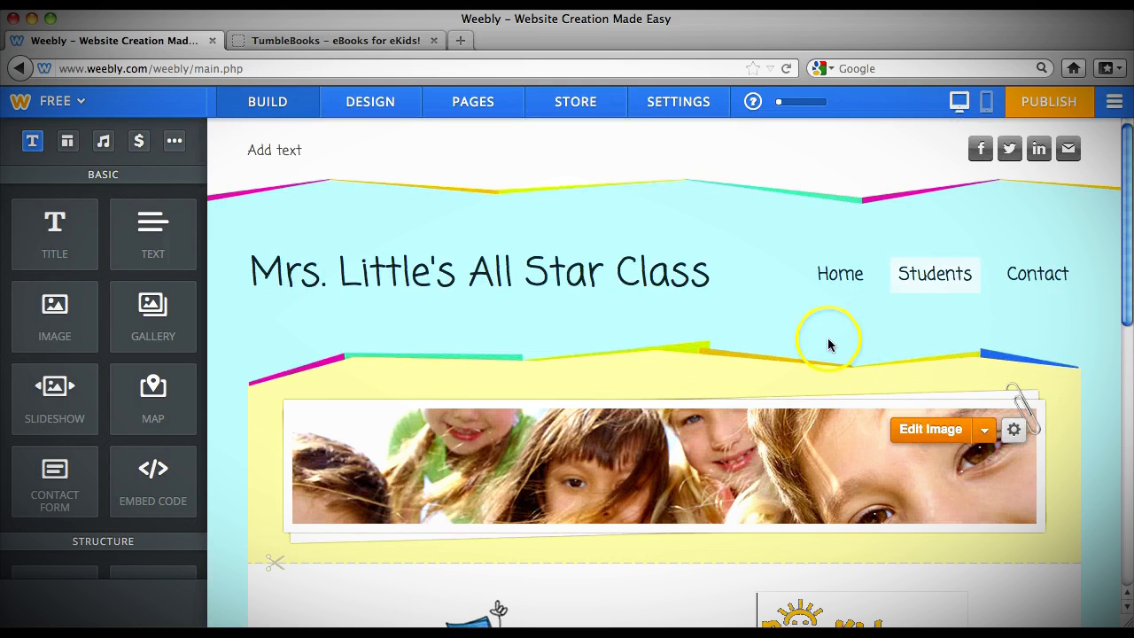
scroll(829, 345, "down", 5)
left_click_drag(159, 256, 523, 340)
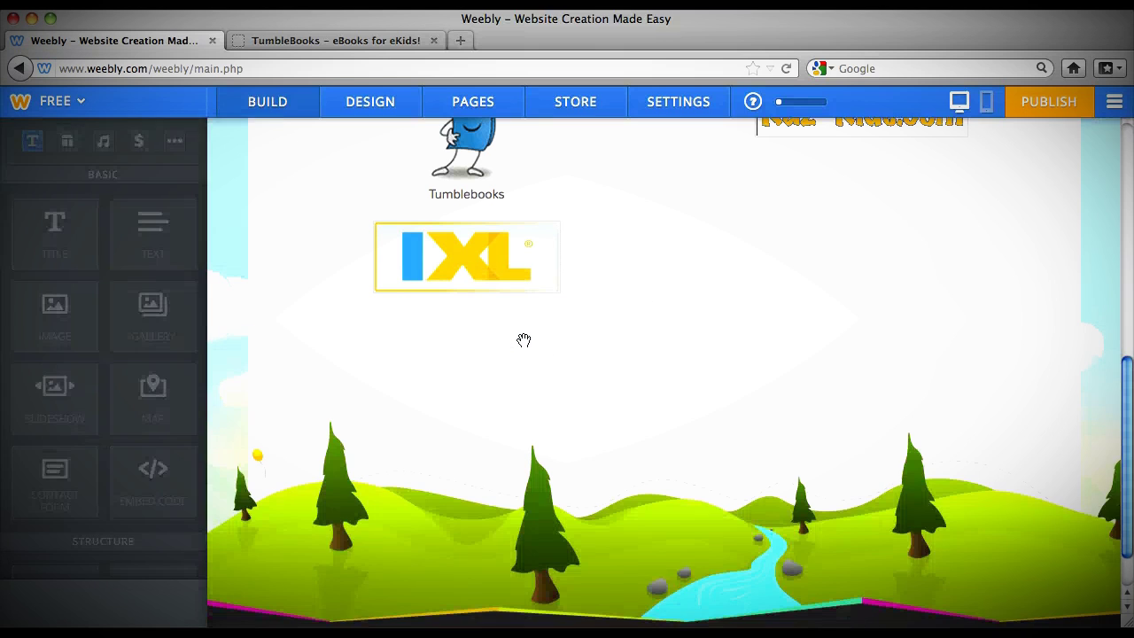
left_click(369, 330)
type("Here are som")
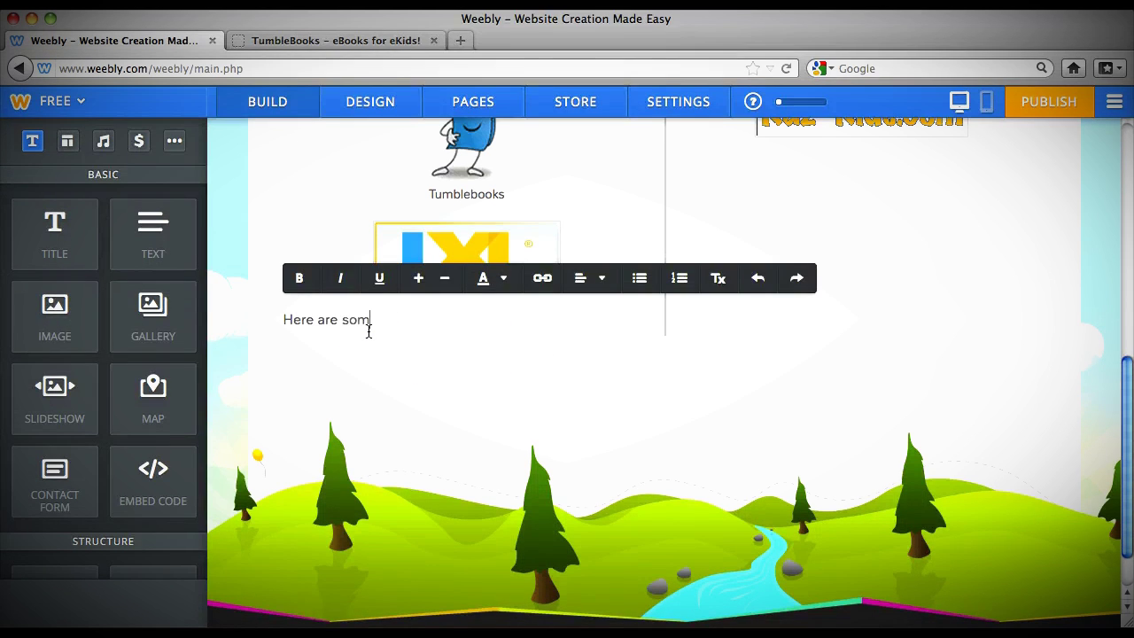
type("e of the sites ou c")
type("you can")
type(" use in class.")
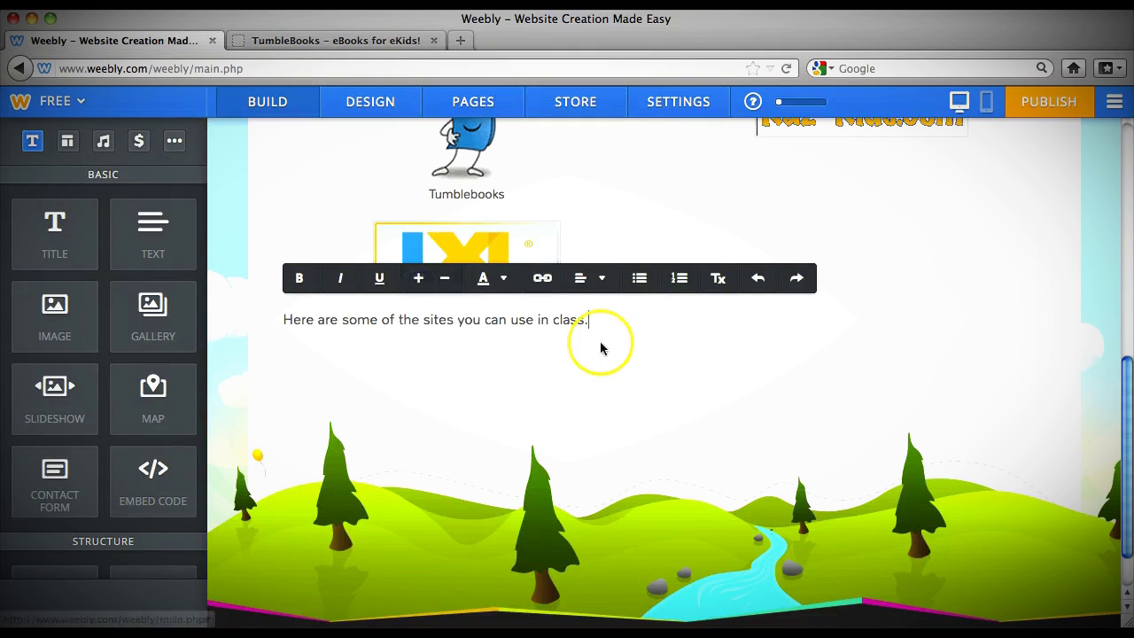
Increase the font size of the whole "Here are some of the sites" sentence by four steps.
triple_click(286, 322)
left_click(418, 278)
left_click(418, 278)
left_click(418, 278)
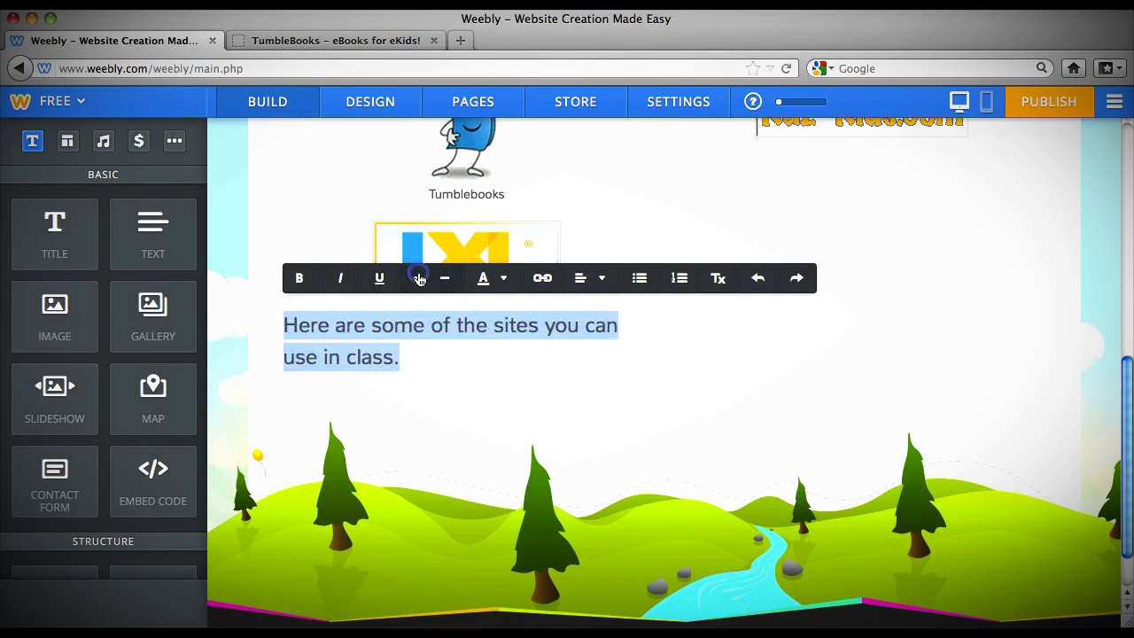
left_click(418, 278)
left_click(656, 476)
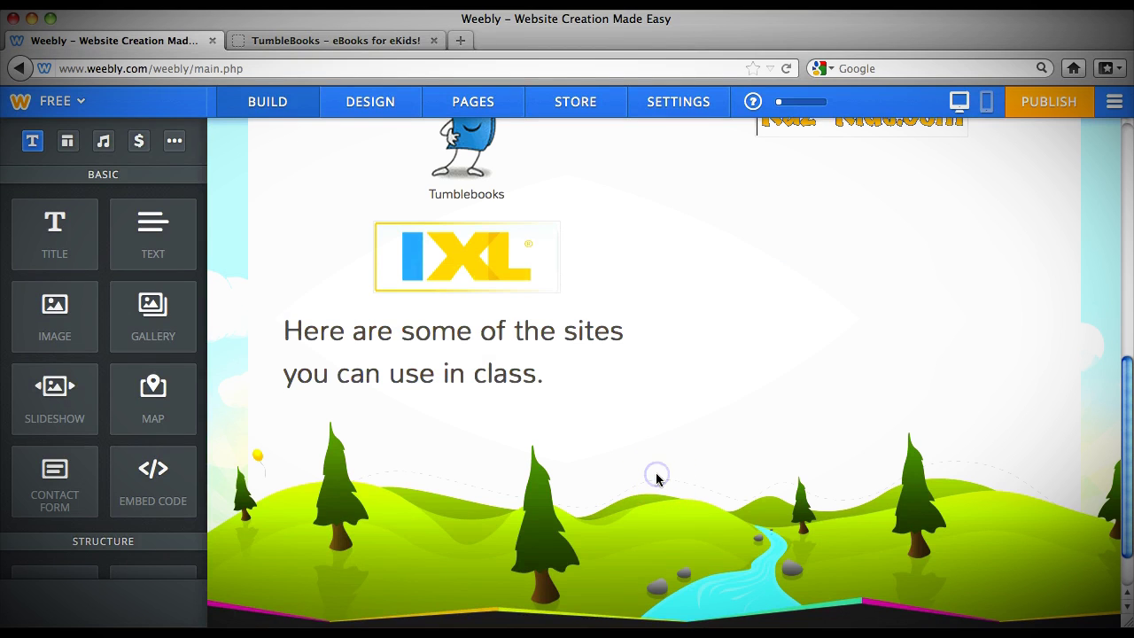
Move the "Here are some of the sites" text above both image columns so it spans the full page width.
scroll(656, 478, "up", 10)
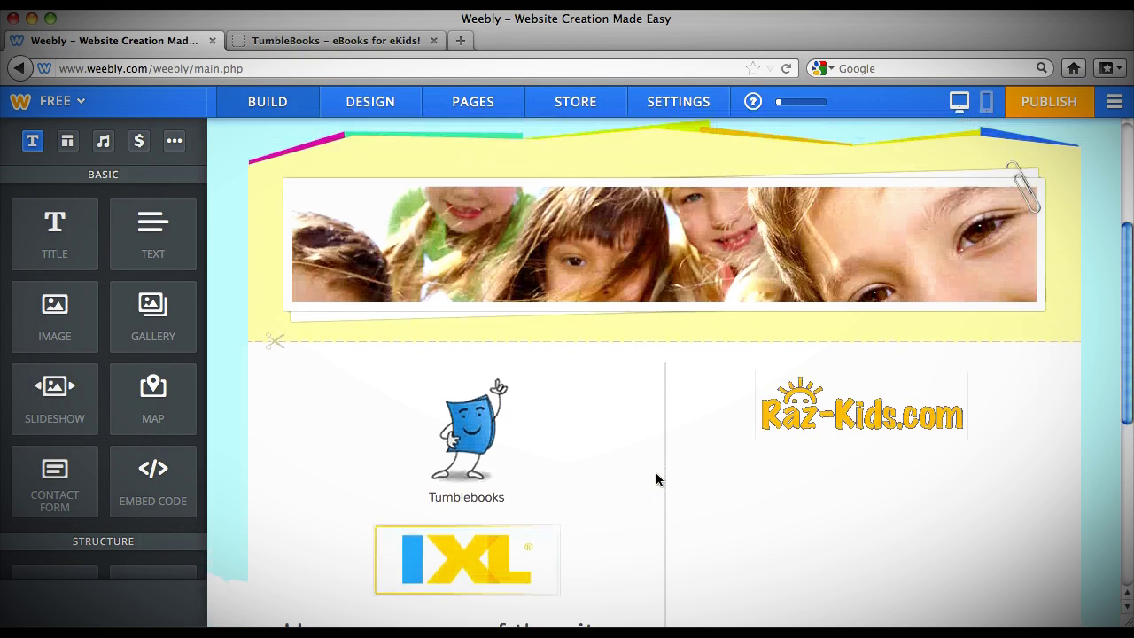
scroll(656, 479, "down", 5)
left_click(537, 385)
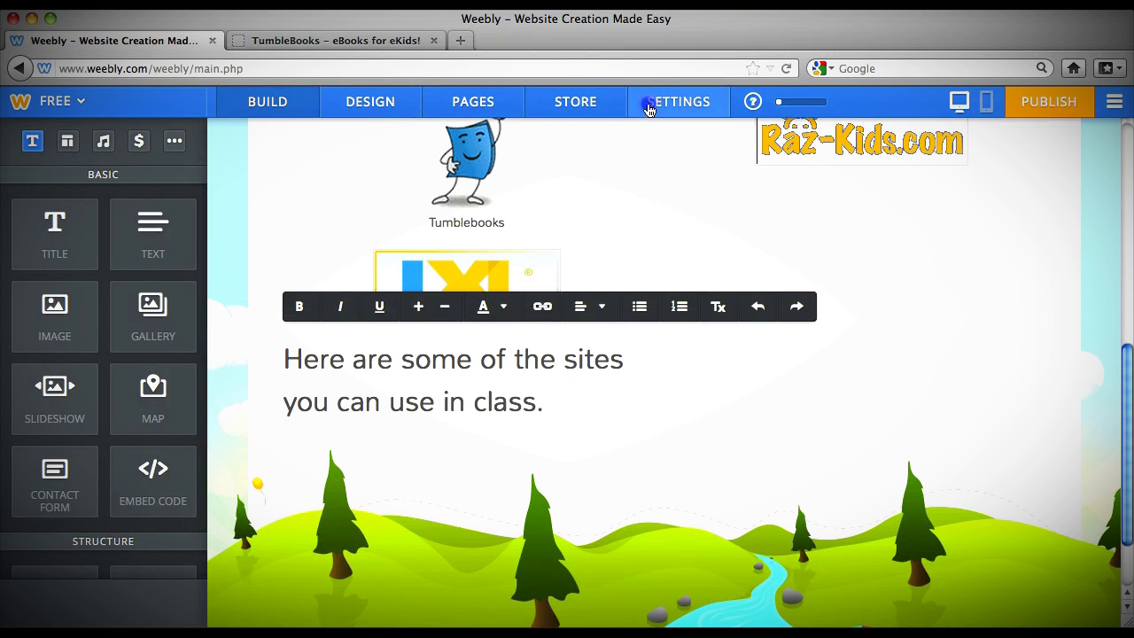
scroll(623, 160, "up", 3)
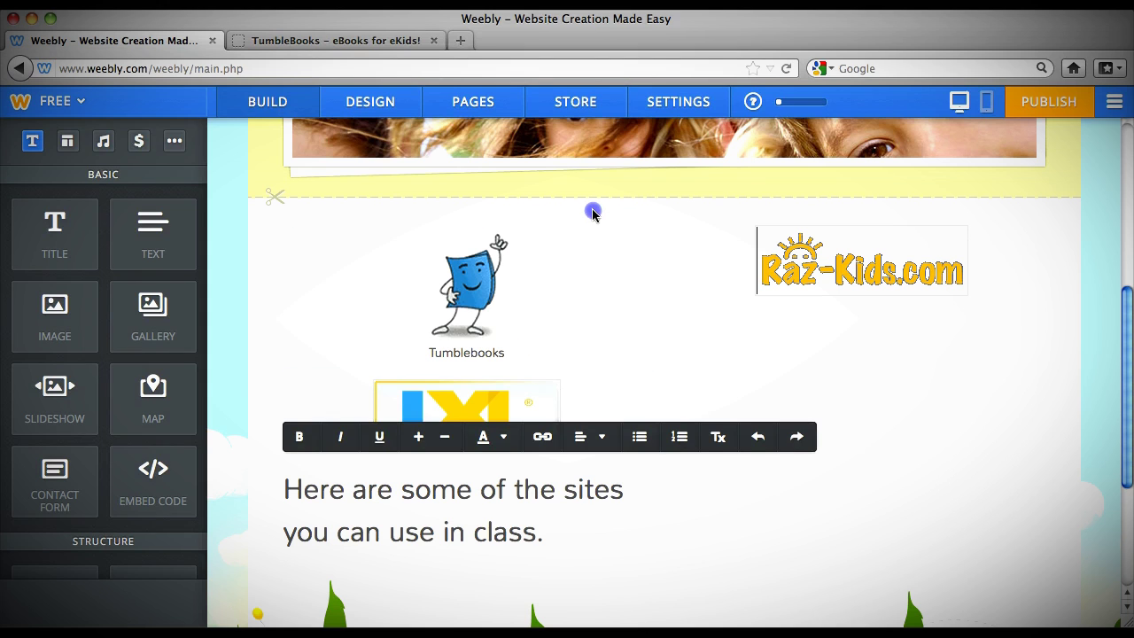
left_click(457, 493)
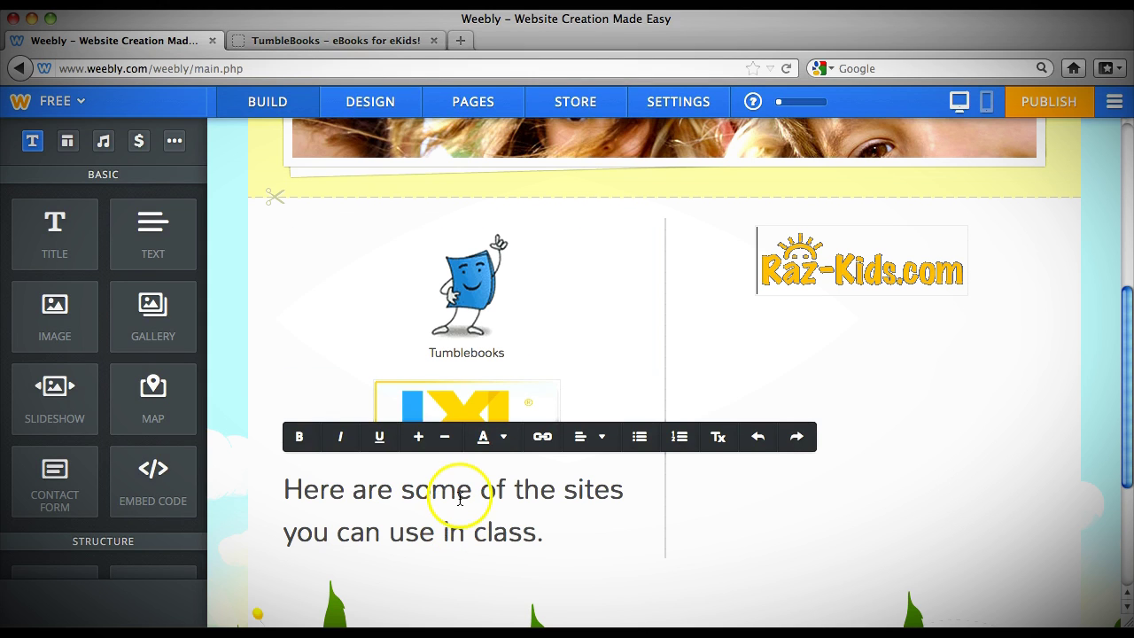
left_click(689, 591)
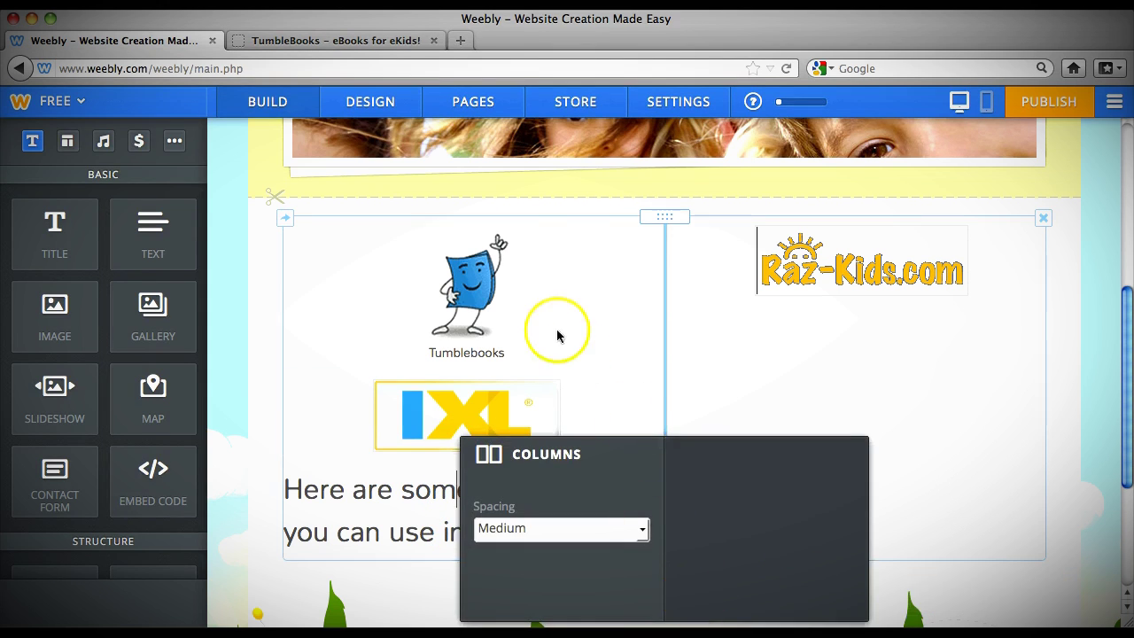
left_click(253, 425)
left_click(398, 532)
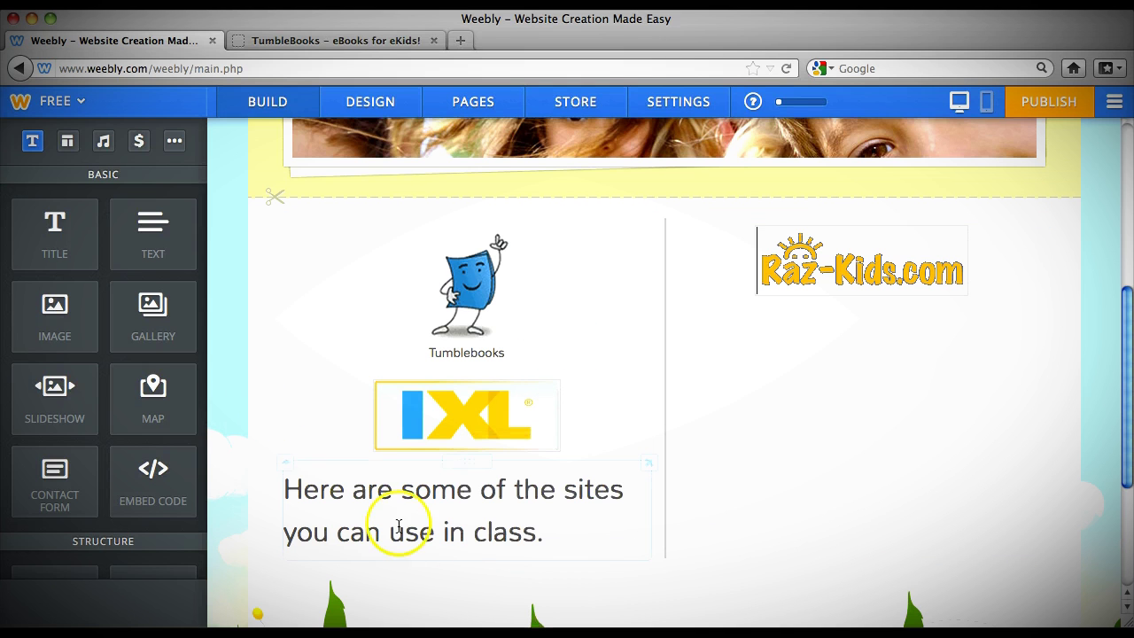
left_click_drag(446, 465, 583, 212)
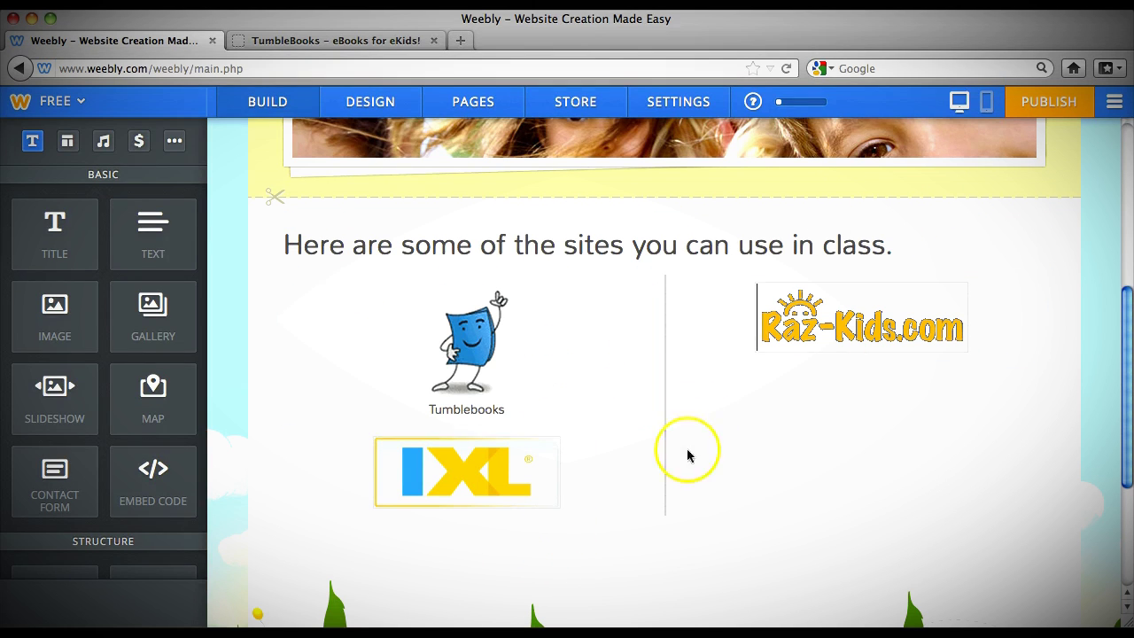
Open the Contact page for editing and reload the Weebly editor while the page is still loading.
scroll(1025, 424, "up", 5)
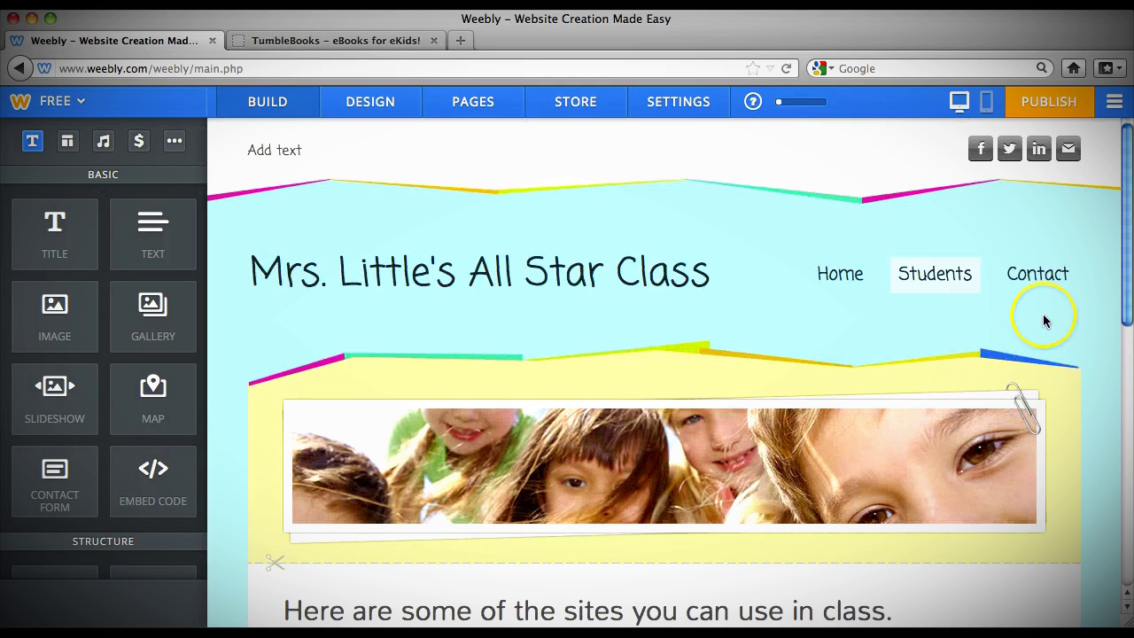
left_click(1041, 278)
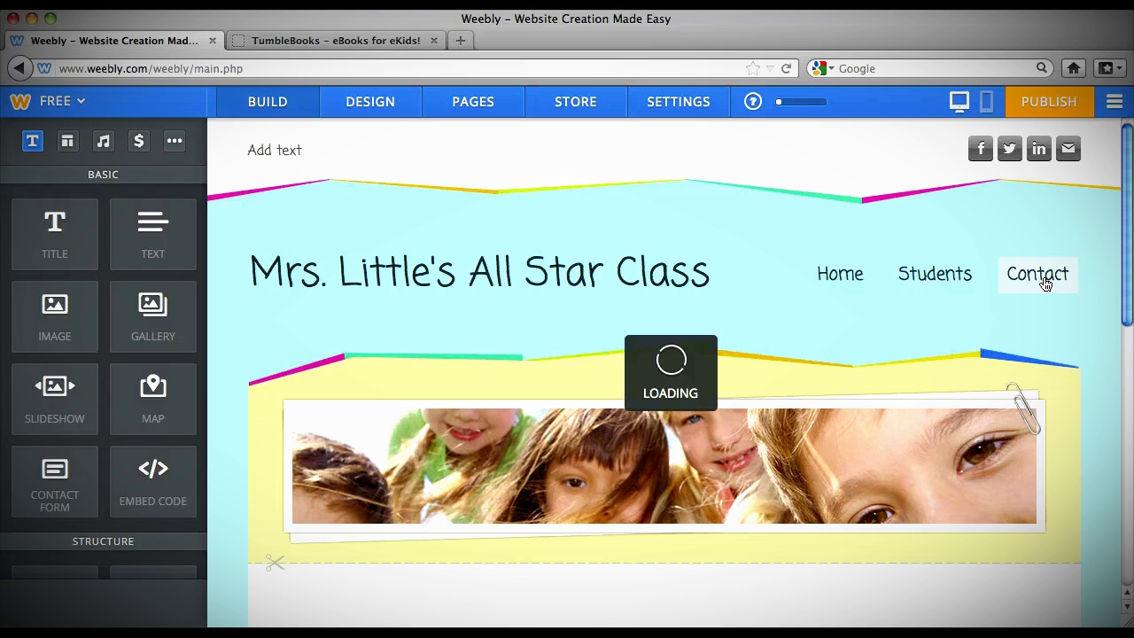
scroll(1068, 311, "down", 5)
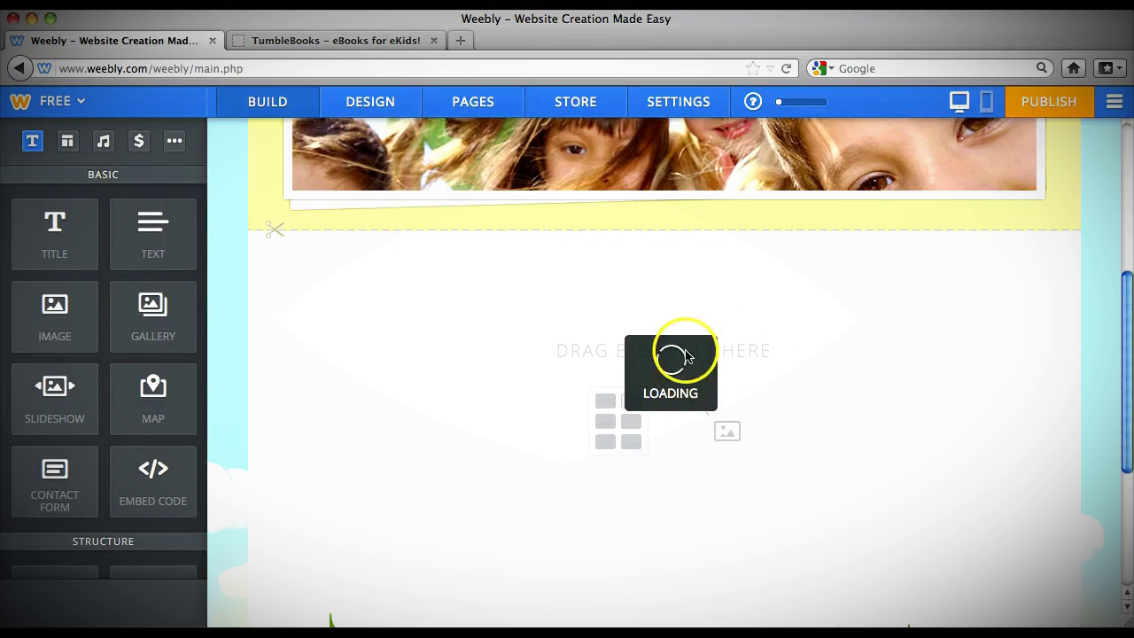
left_click(786, 68)
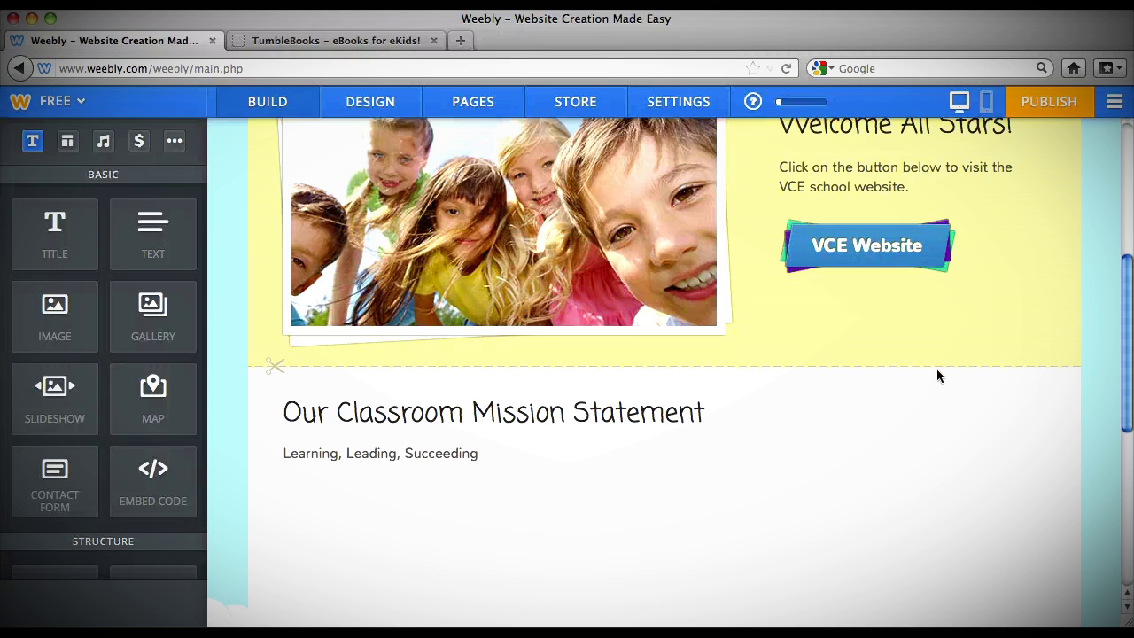
Open the Contact page for editing and add a contact form to its empty content area.
scroll(936, 369, "up", 5)
left_click(1024, 290)
left_click(1017, 394)
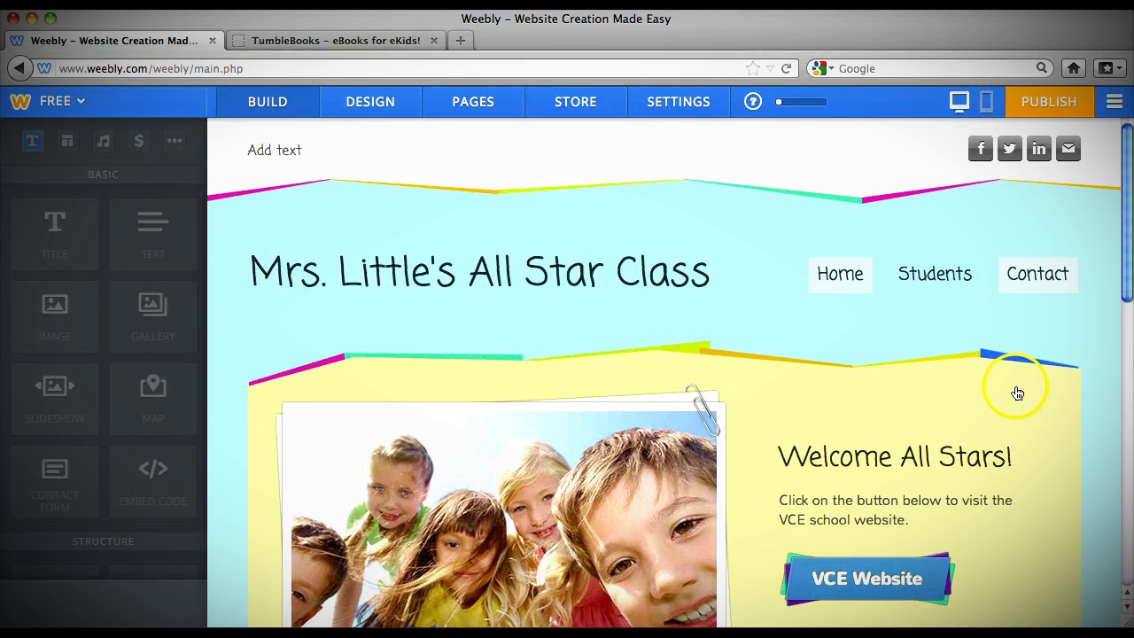
scroll(1017, 394, "down", 5)
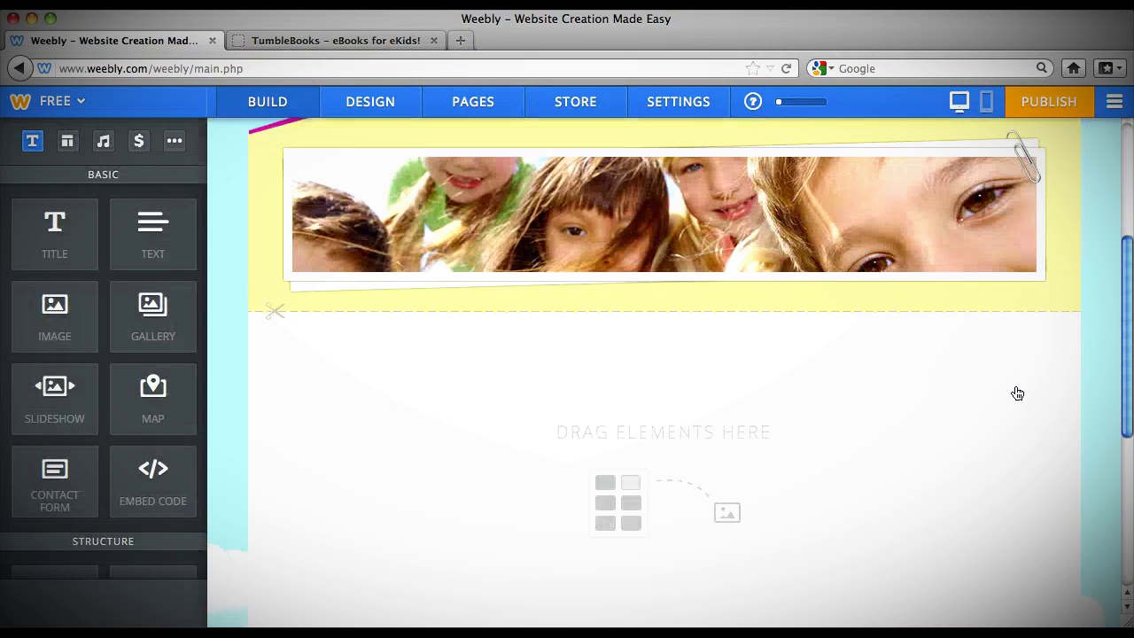
scroll(1017, 393, "down", 3)
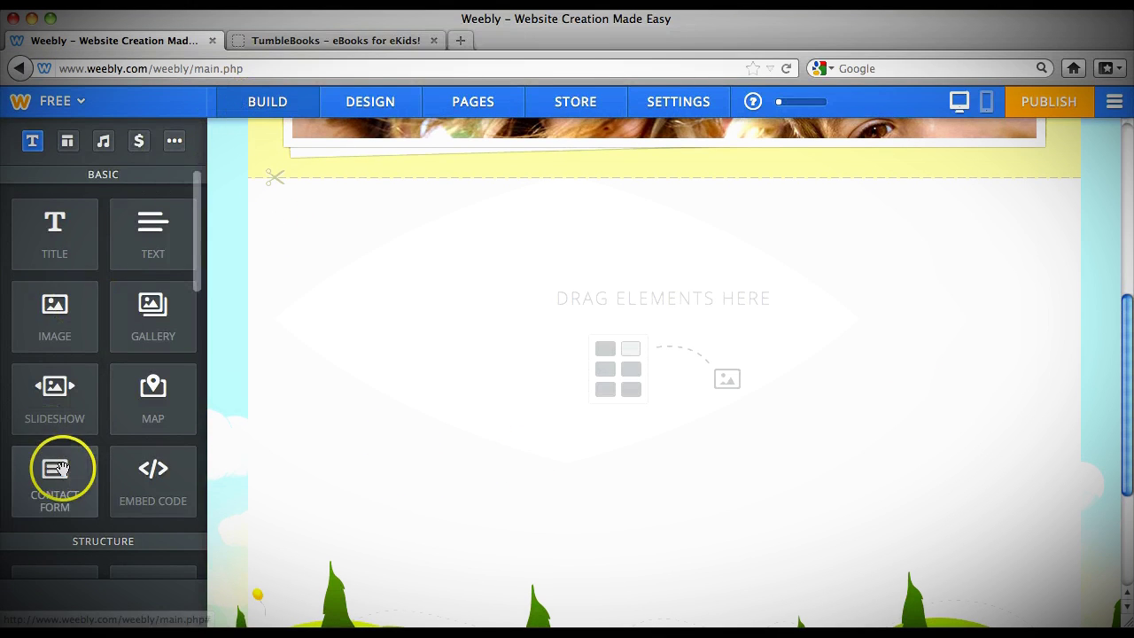
left_click_drag(43, 492, 371, 317)
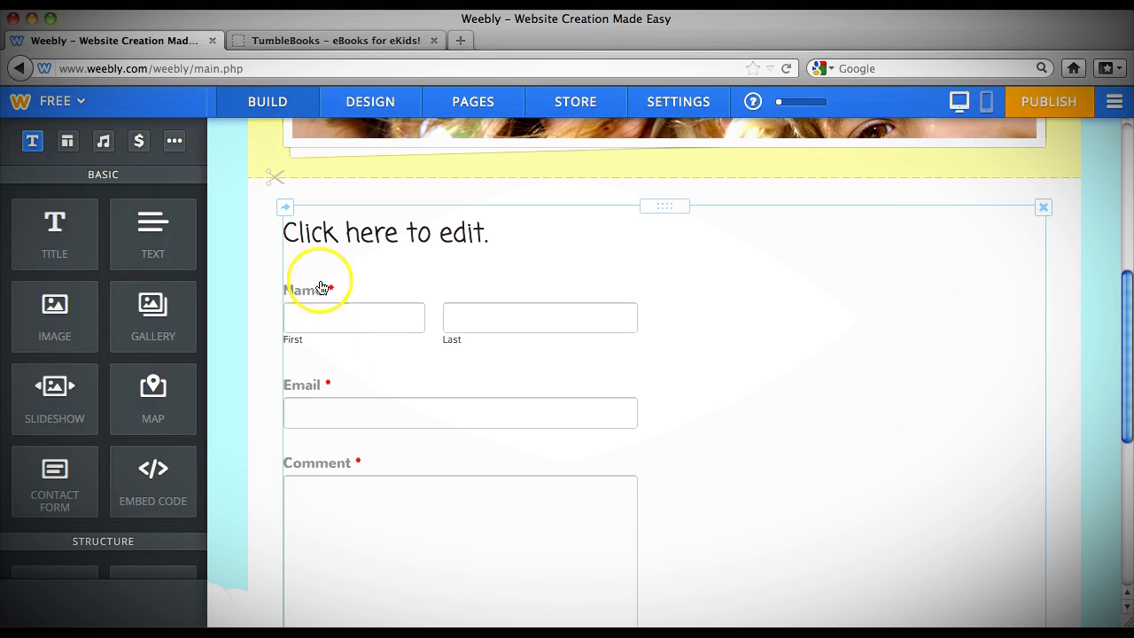
Set the contact form's heading to "Please fill this form out below to get in touch with me.".
left_click(387, 229)
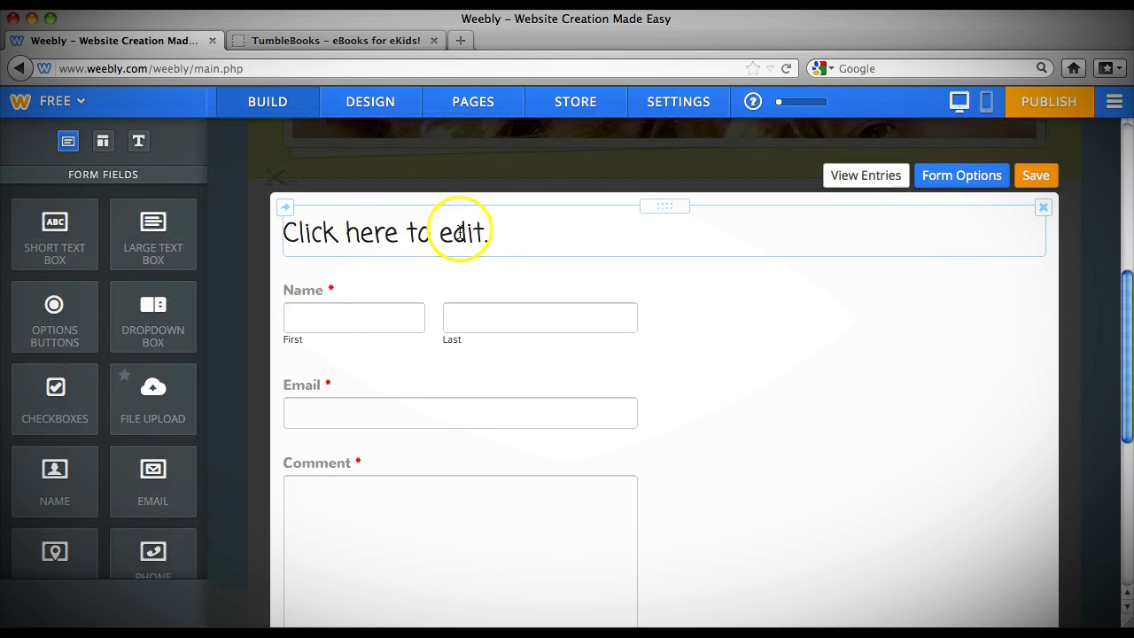
left_click(497, 236)
left_click(480, 244)
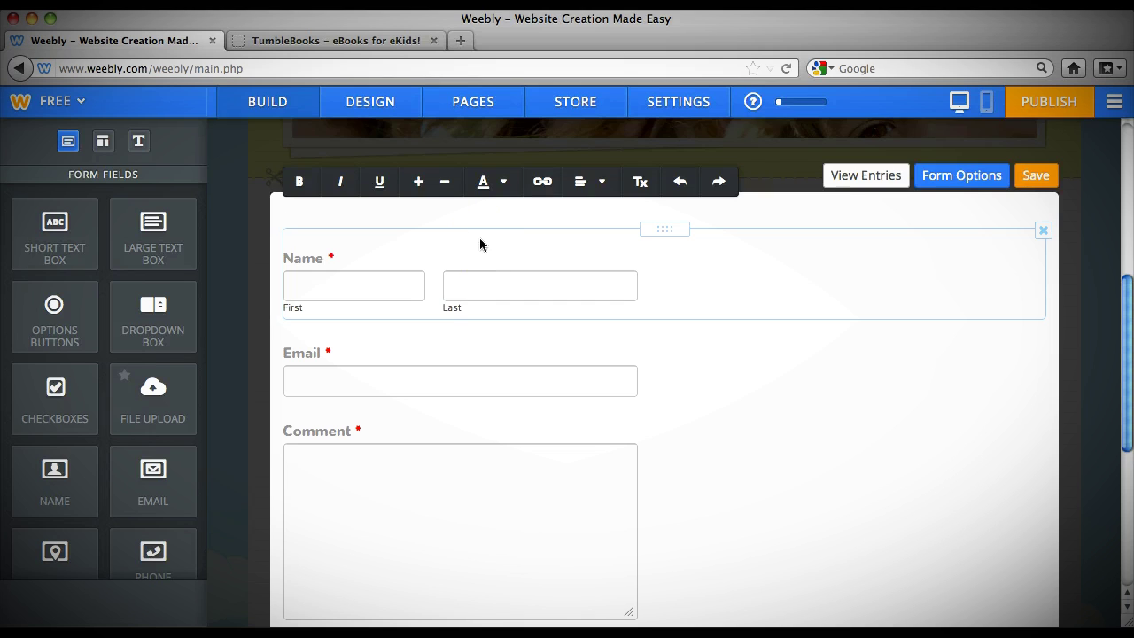
type("Please fi")
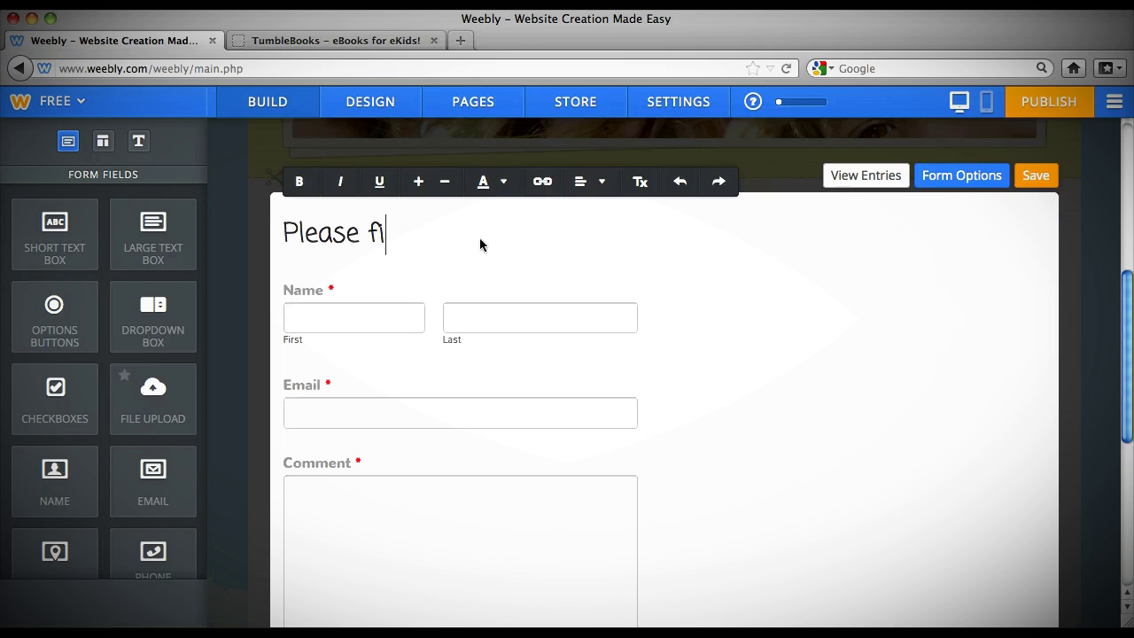
type("ll this form out below ")
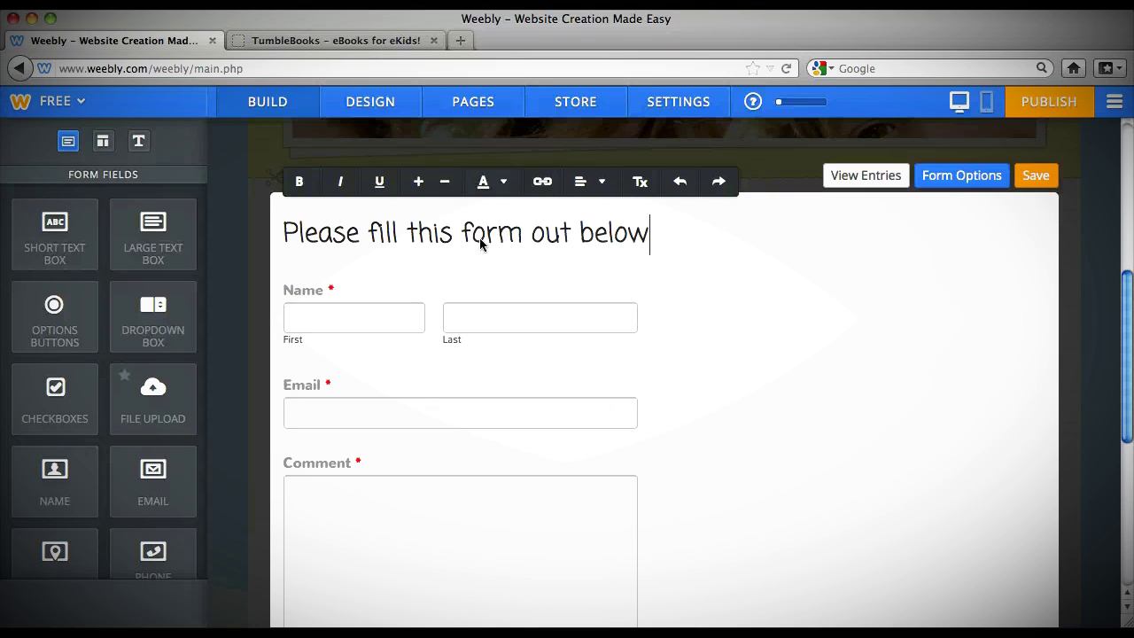
type("to get in")
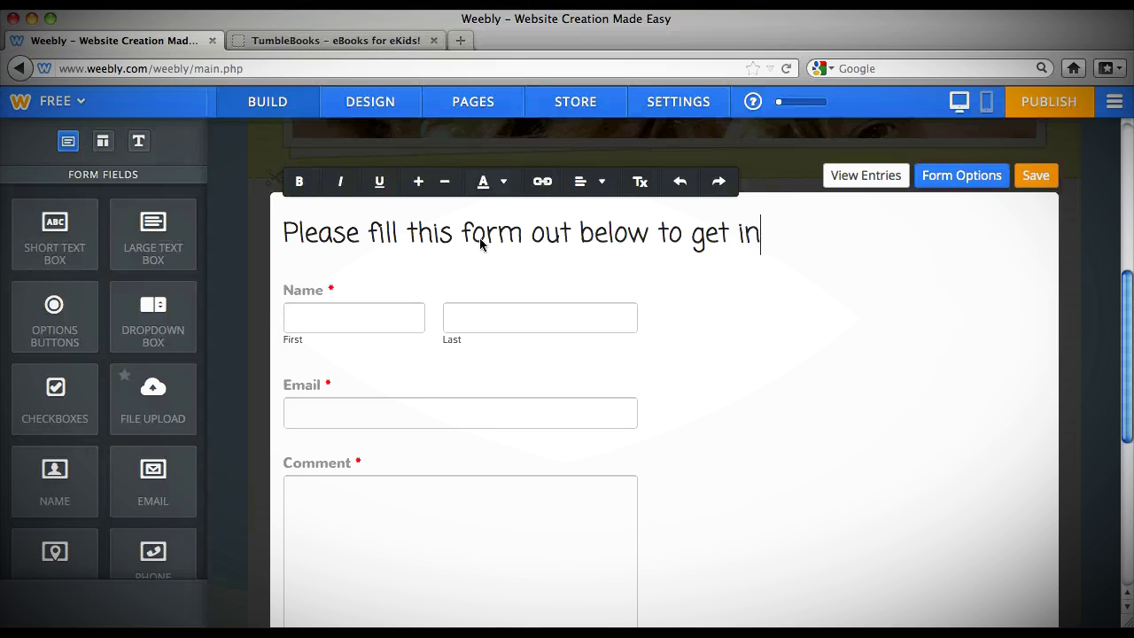
type(" touch with me.")
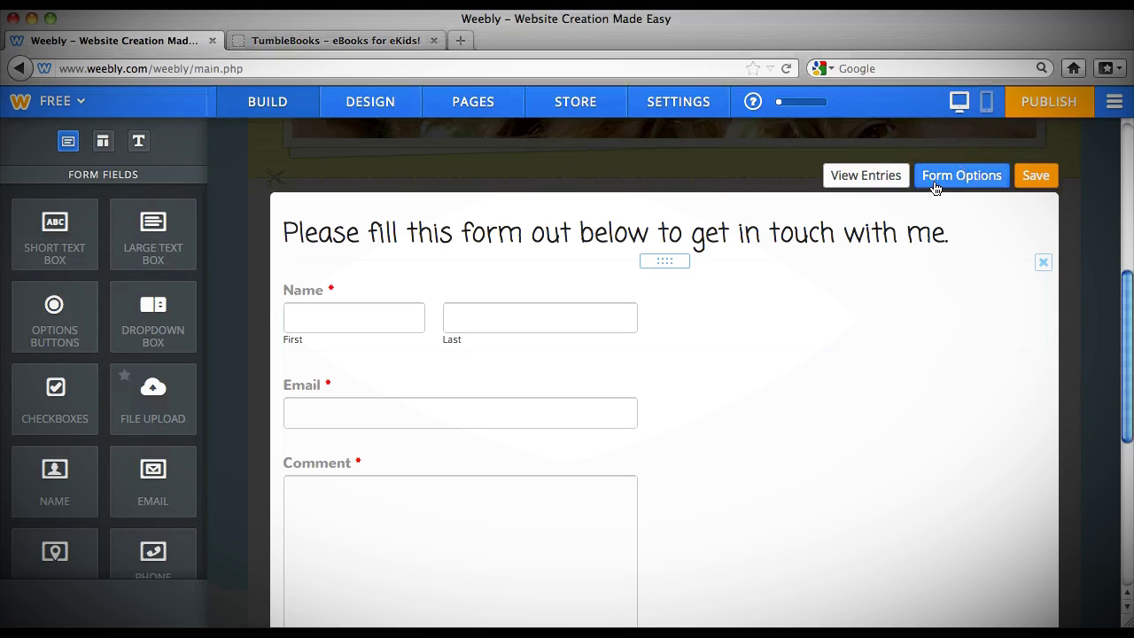
Open the contact form's options and review the e-mail address that receives the submissions.
left_click(935, 181)
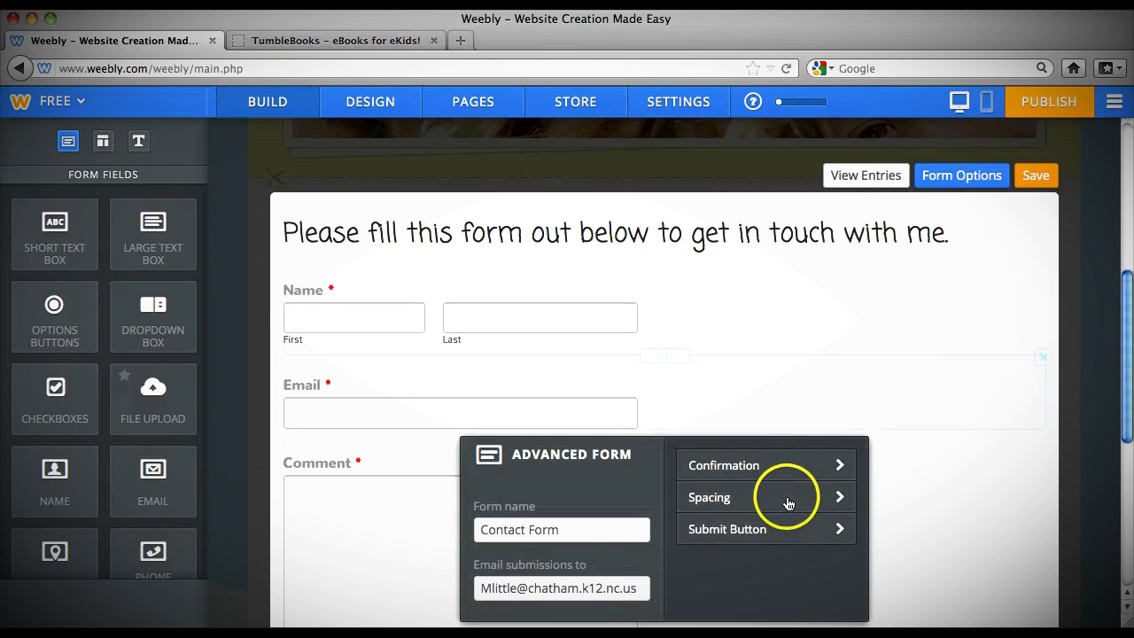
left_click(503, 588)
type("l")
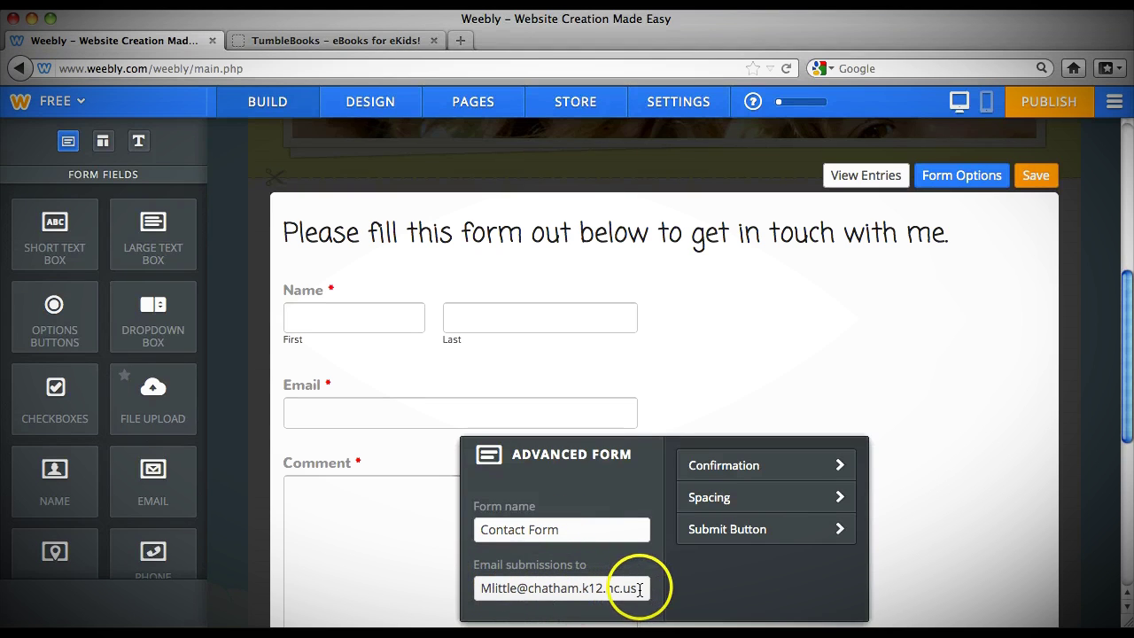
left_click(637, 588)
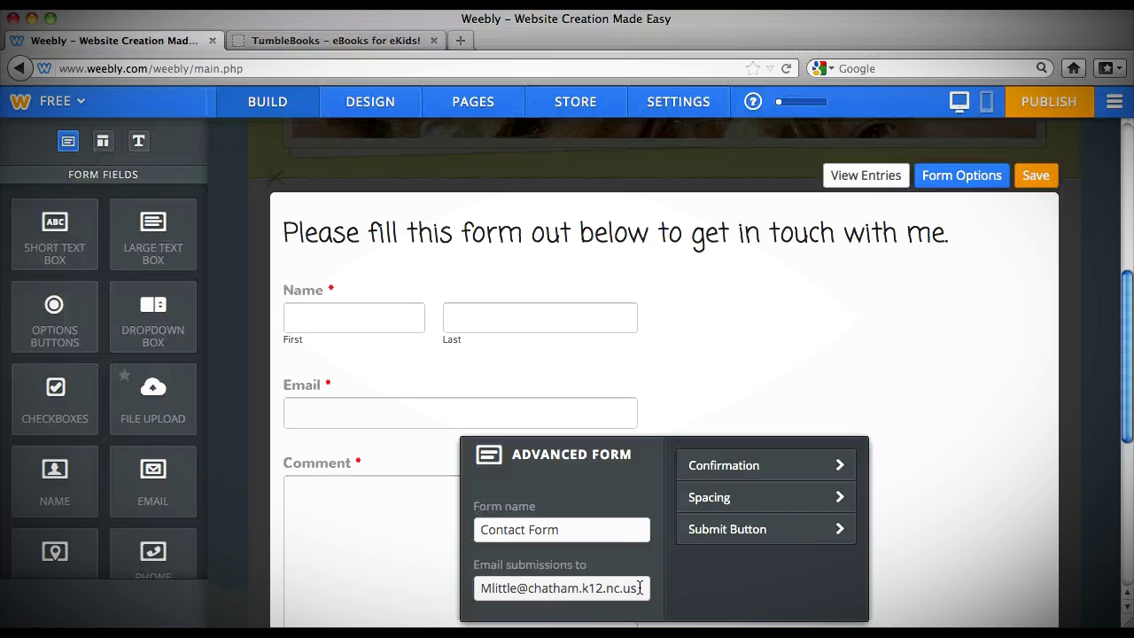
Replace the form's confirmation text with "Thank you for contacting me. I will get back in touch with you as soon as possible." and the teacher's surname.
left_click(715, 474)
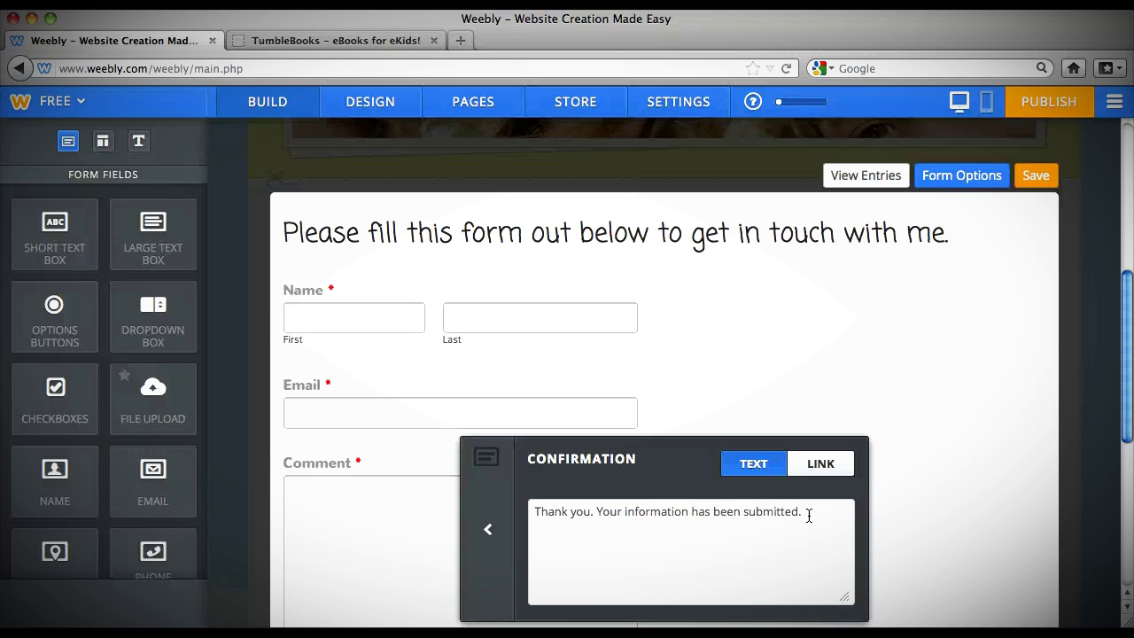
left_click(809, 516)
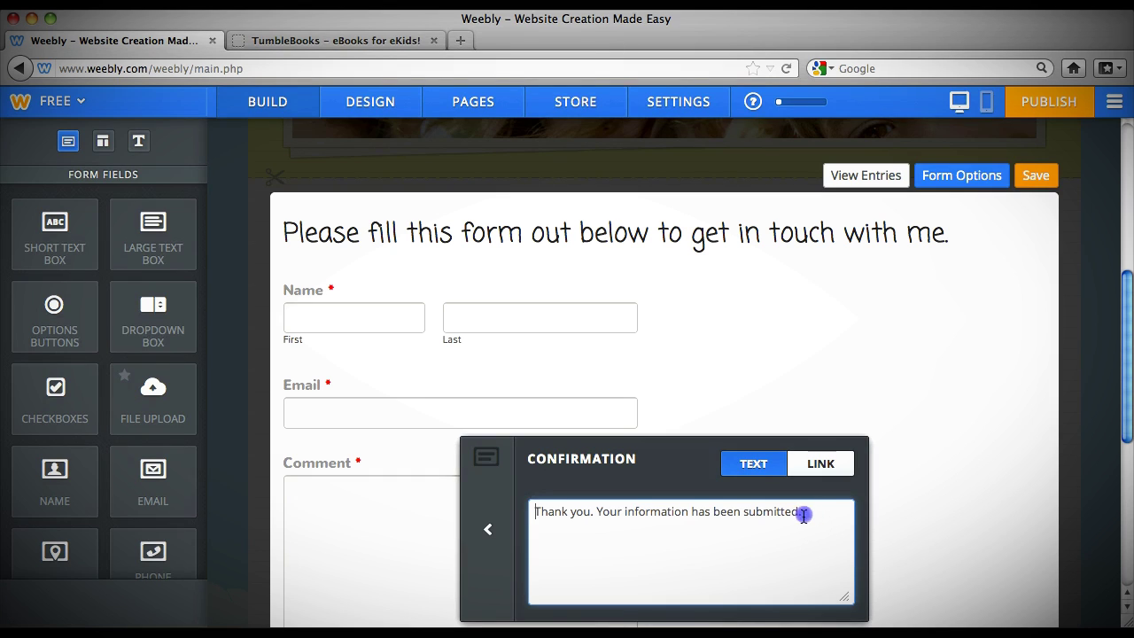
left_click(802, 513)
left_click(548, 512)
key("Delete")
key("Delete")
key("Delete")
key("Delete")
key("Delete")
key("Delete")
key("Delete")
key("Delete")
key("Delete")
key("Delete")
key("Delete")
key("Delete")
key("Delete")
key("Delete")
key("Delete")
key("Delete")
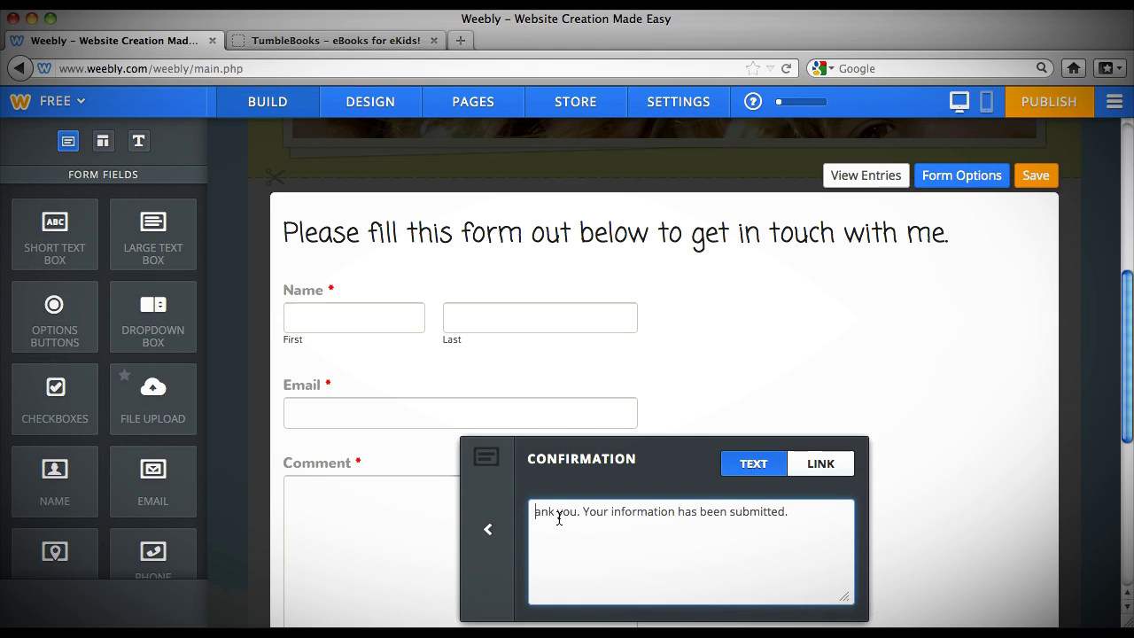
key("Delete")
key("Delete")
key("Delete")
key("Delete")
key("Delete")
key("Delete")
key("Delete")
key("Delete")
key("Delete")
key("Delete")
key("Delete")
key("Delete")
key("Delete")
key("Delete")
key("Delete")
key("Delete")
key("Delete")
key("Delete")
key("Delete")
key("Delete")
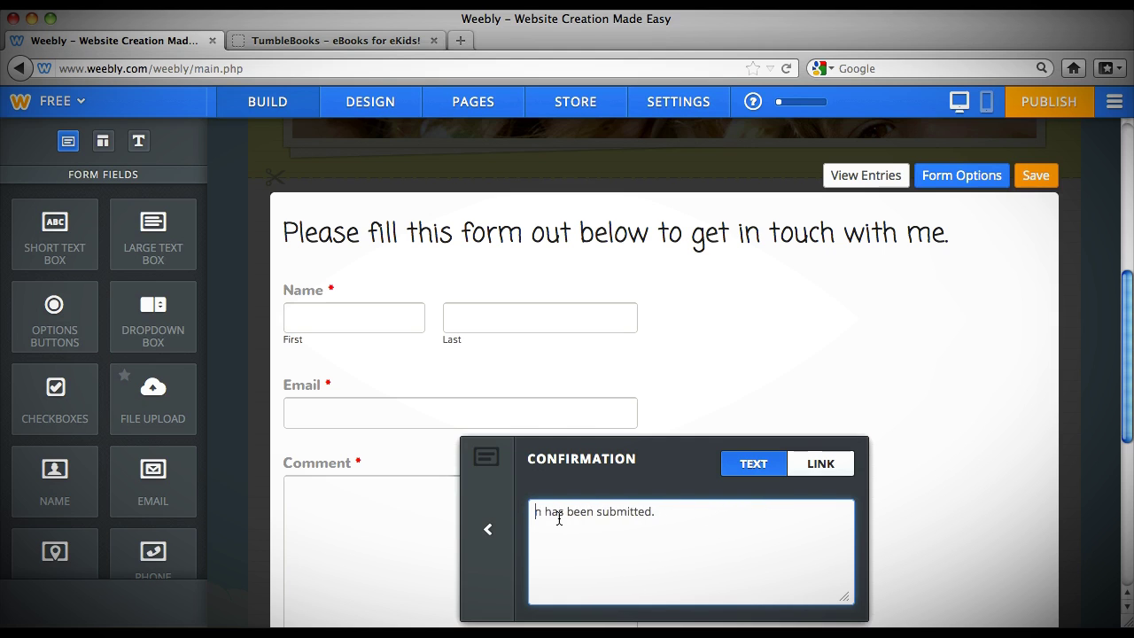
key("Delete")
key("Delete")
key("Delete")
key("Delete")
key("Delete")
key("Delete")
key("Delete")
type("Thank you for contacting me.  I wil")
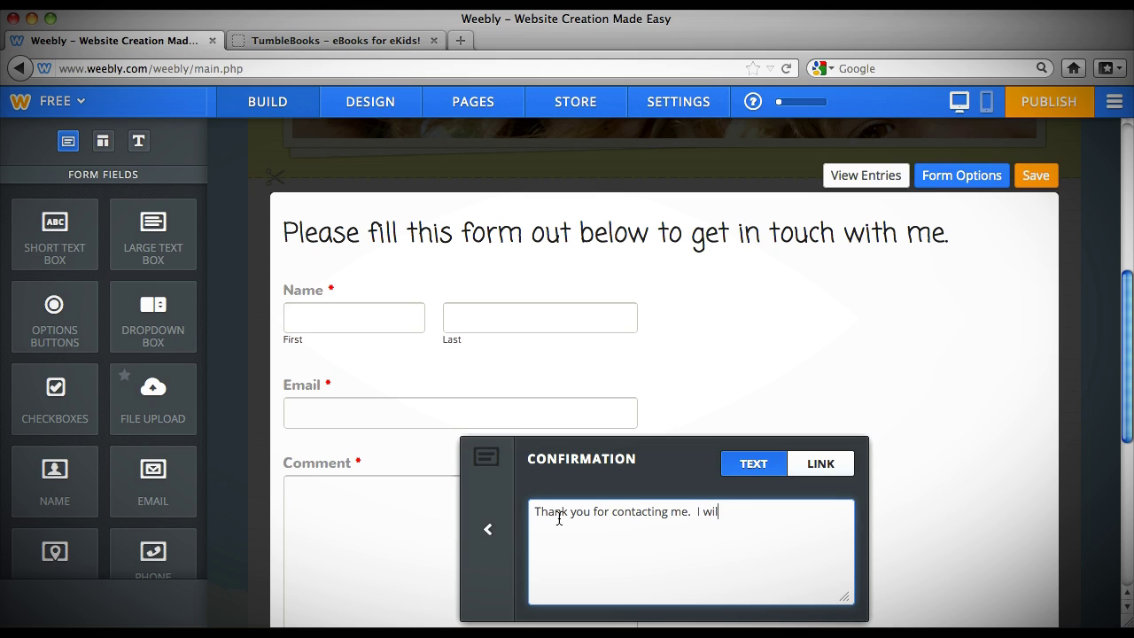
type("ouch with you as soon as possible.")
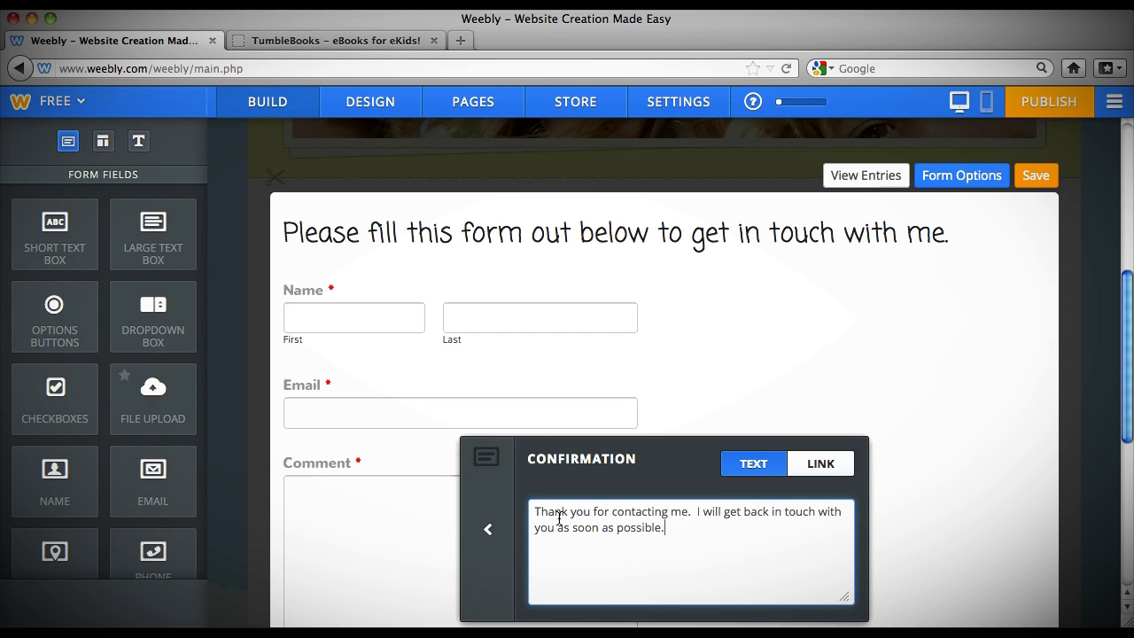
type(" Little")
left_click(486, 528)
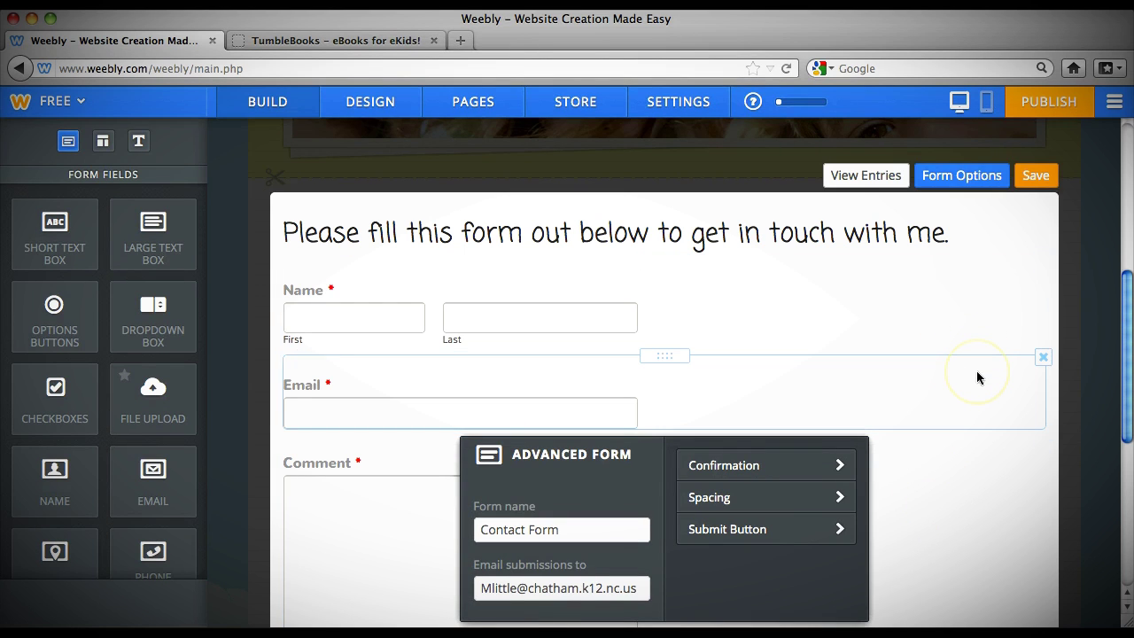
Leave the contact form's editing mode and reload the site editor while the form is still loading.
left_click(1052, 274)
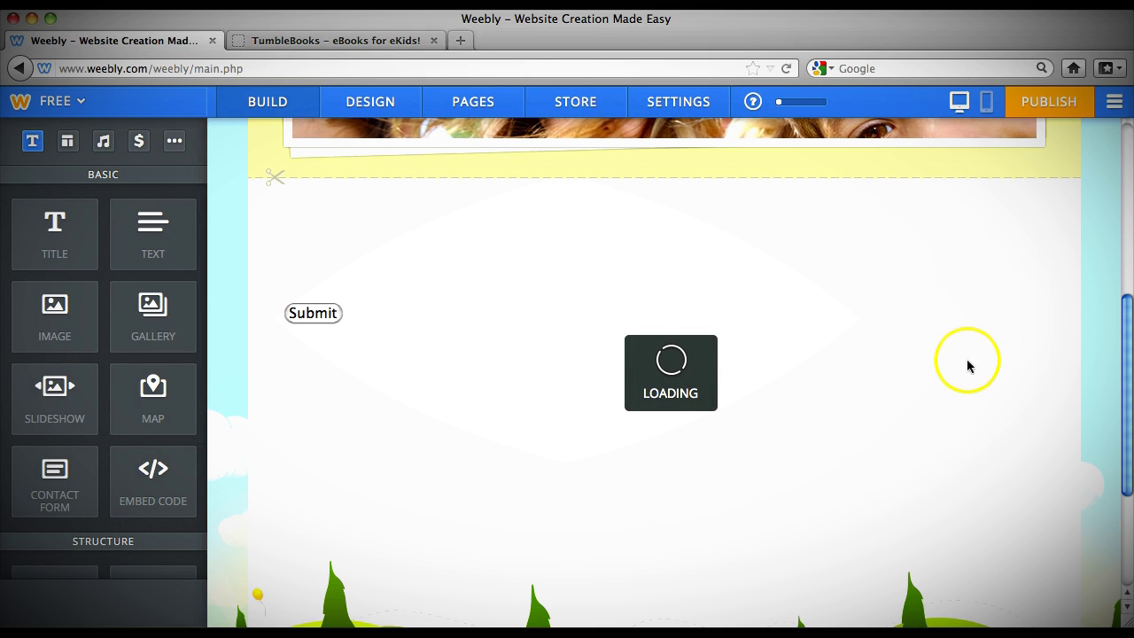
scroll(942, 435, "up", 4)
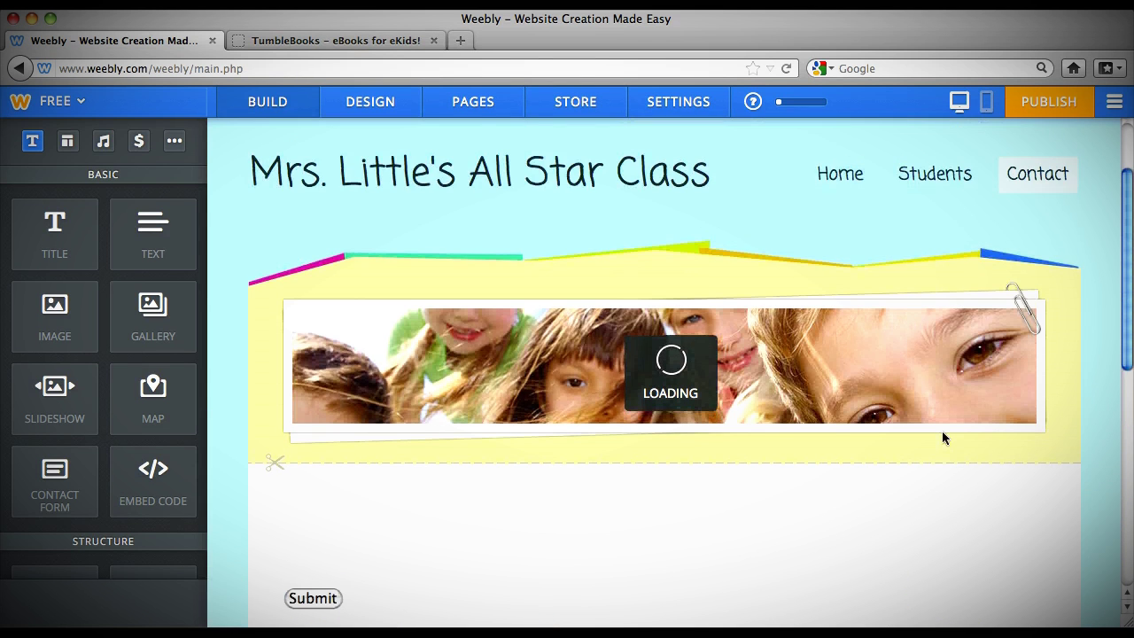
scroll(941, 438, "down", 10)
scroll(941, 437, "up", 10)
scroll(941, 437, "down", 3)
scroll(942, 438, "down", 1)
left_click(788, 69)
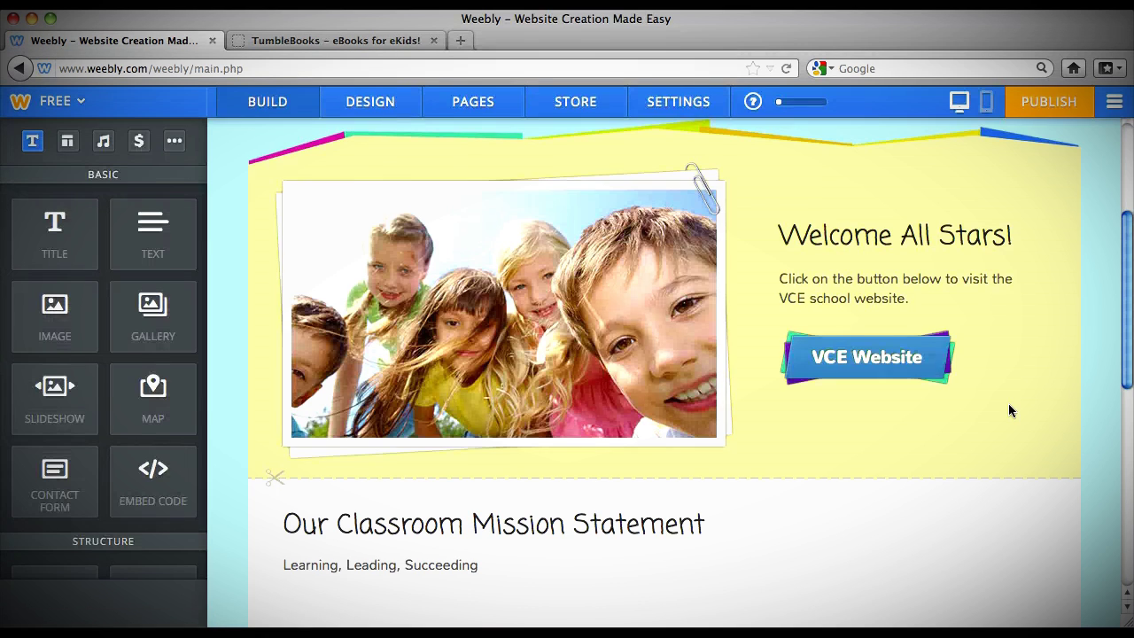
Reopen the Contact page and look over the contact form's heading and fields.
scroll(1009, 404, "up", 5)
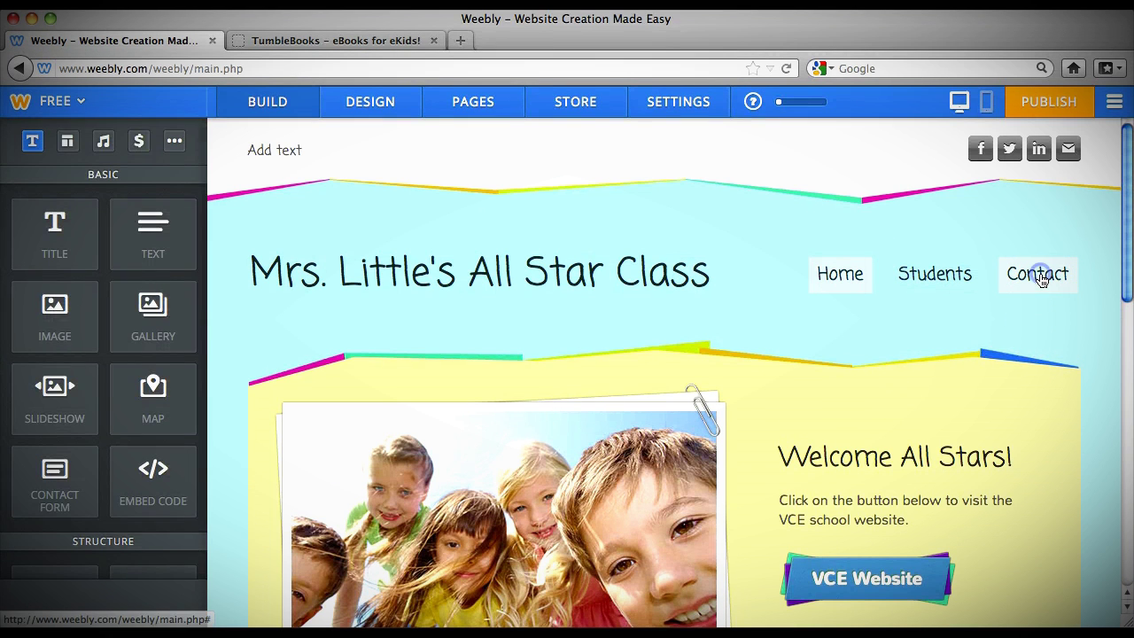
left_click(1039, 274)
scroll(1056, 369, "down", 3)
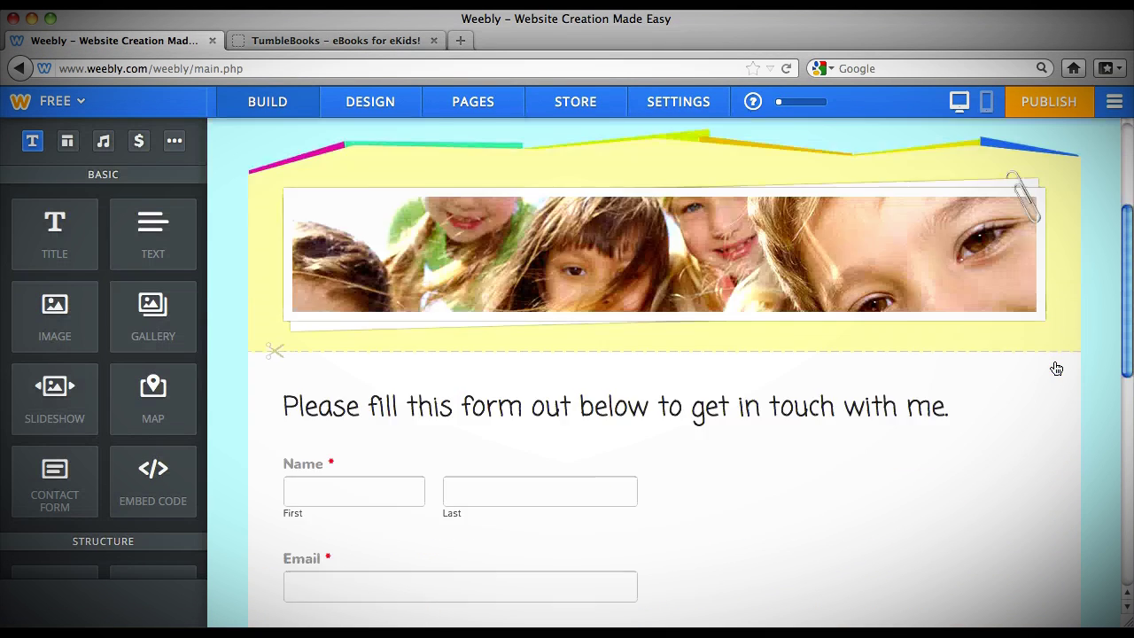
scroll(1056, 368, "down", 5)
scroll(1056, 368, "up", 3)
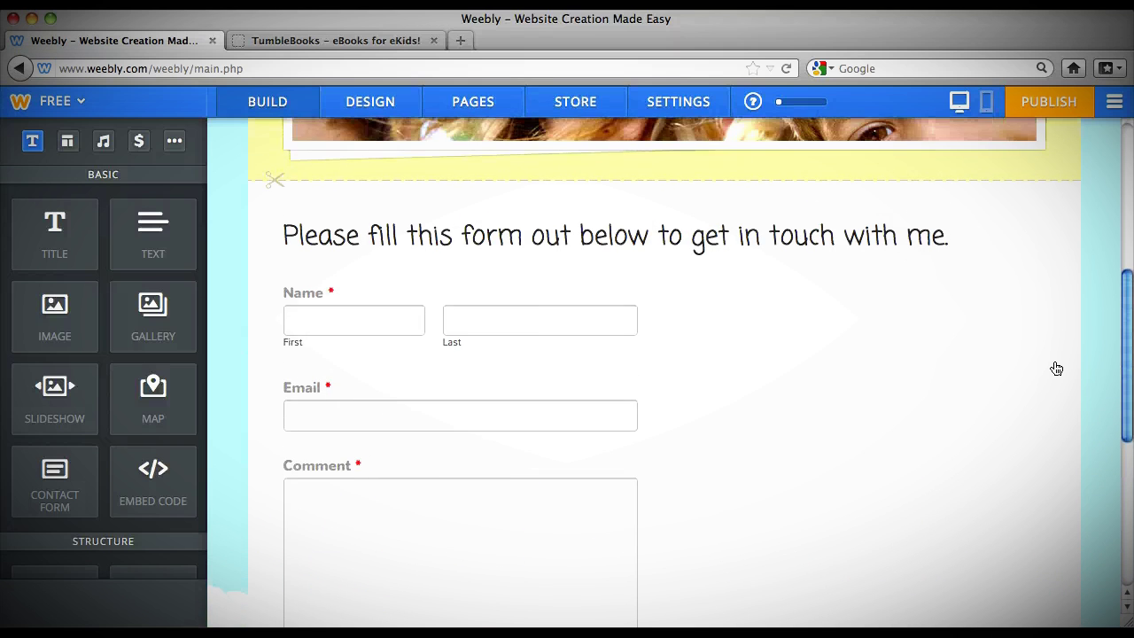
scroll(1056, 368, "up", 5)
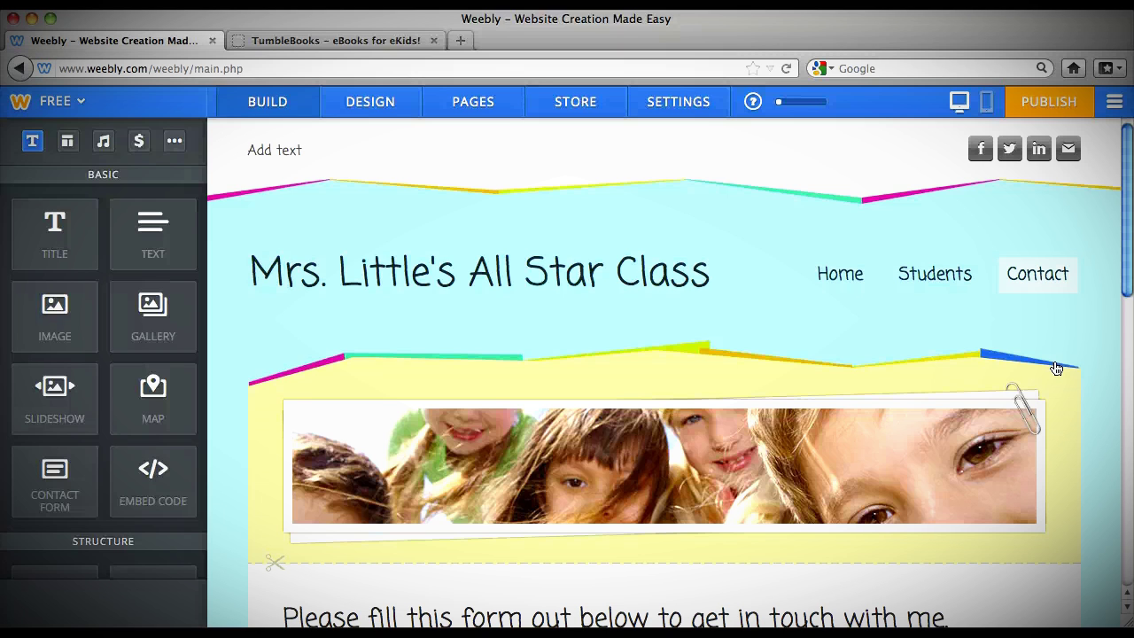
Remove the Facebook, Twitter, LinkedIn and e-mail icons from the page header and dismiss the notice.
left_click(980, 149)
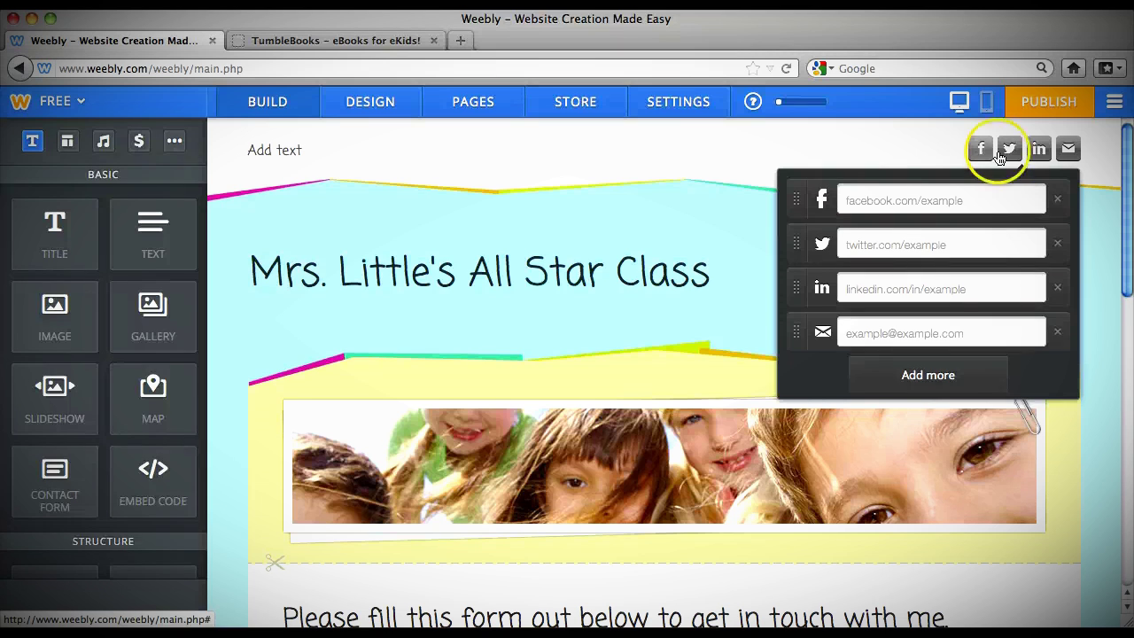
left_click(1058, 200)
left_click(1058, 199)
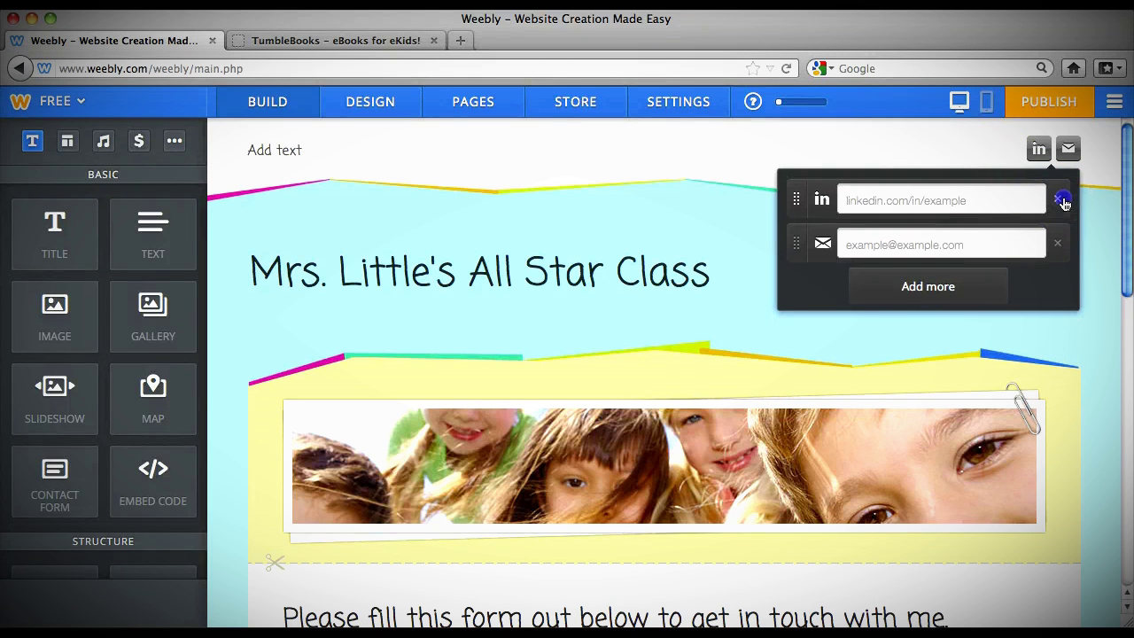
left_click(1058, 200)
left_click(1058, 199)
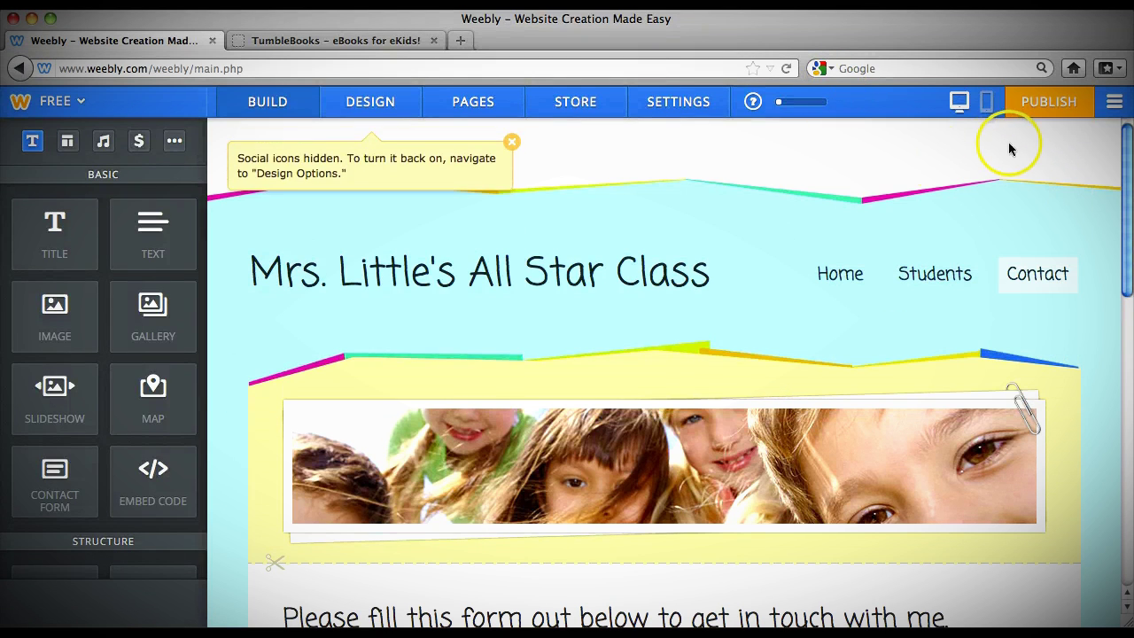
left_click(512, 128)
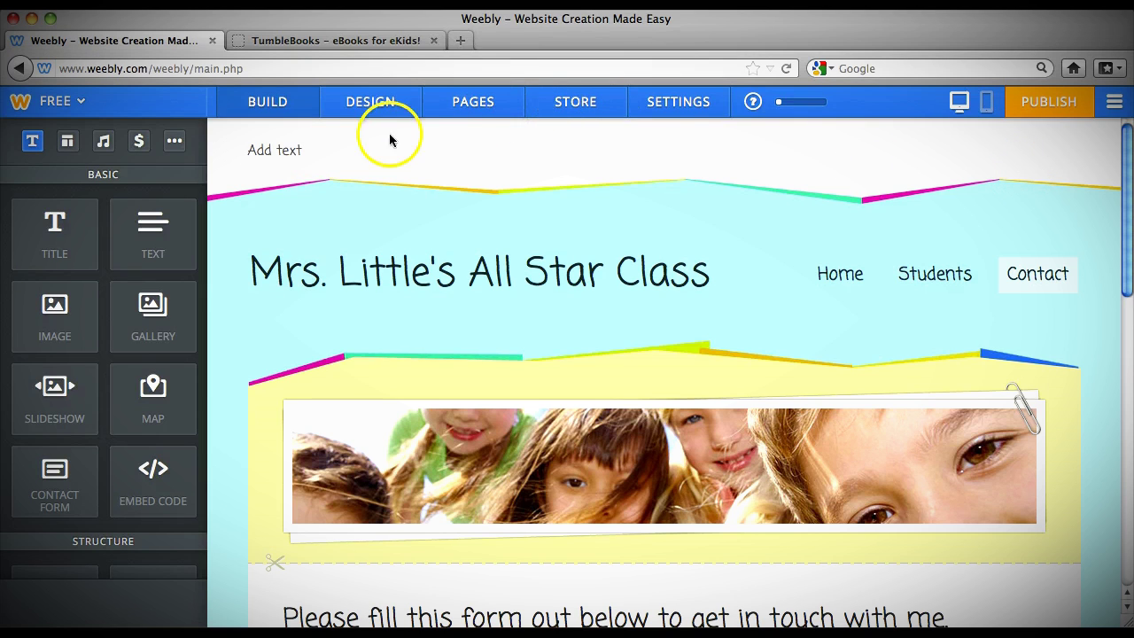
Fill the header's text placeholder above the site title with "Virginia Cross Elementary School".
left_click(299, 151)
type("Vi")
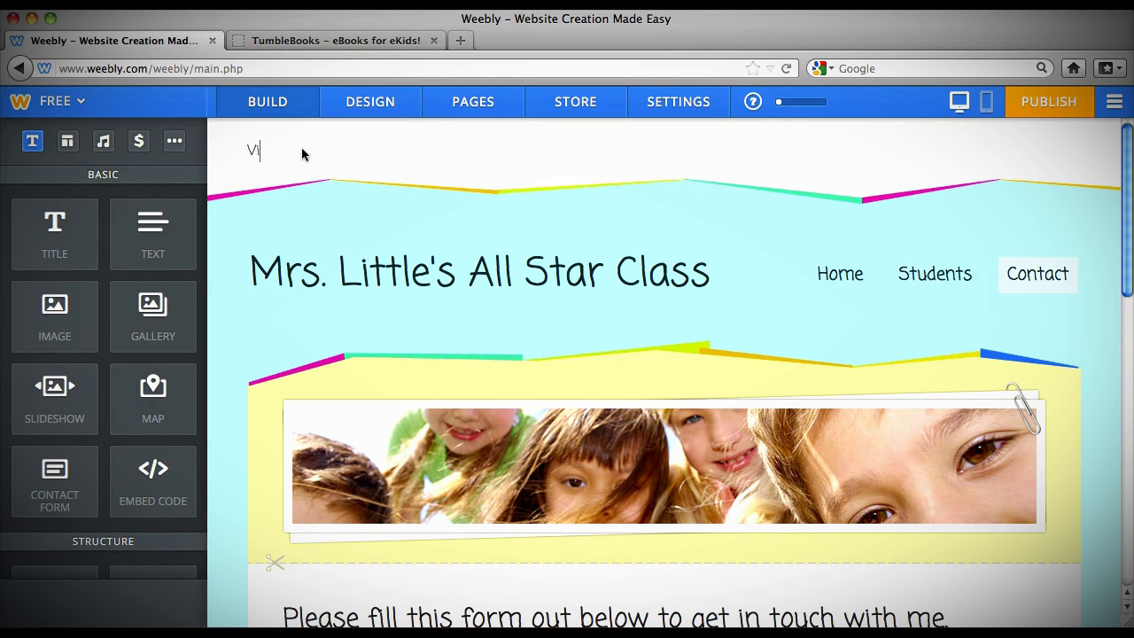
type("rginia Cross Elementary School")
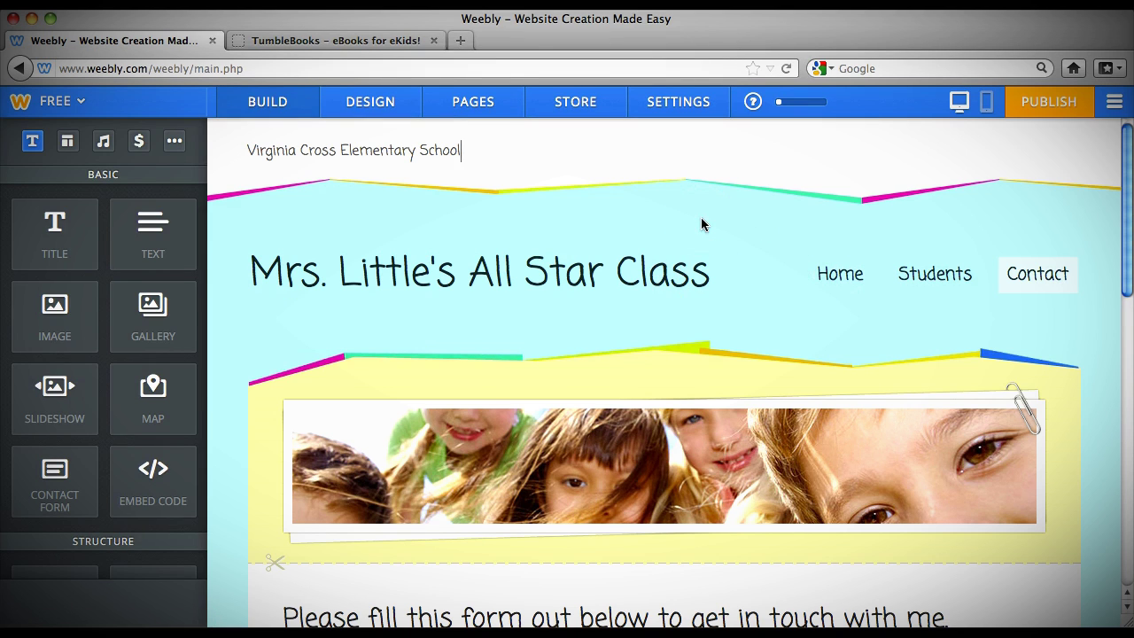
Look over the Contact page down to its footer and switch to the Home page.
scroll(701, 219, "down", 15)
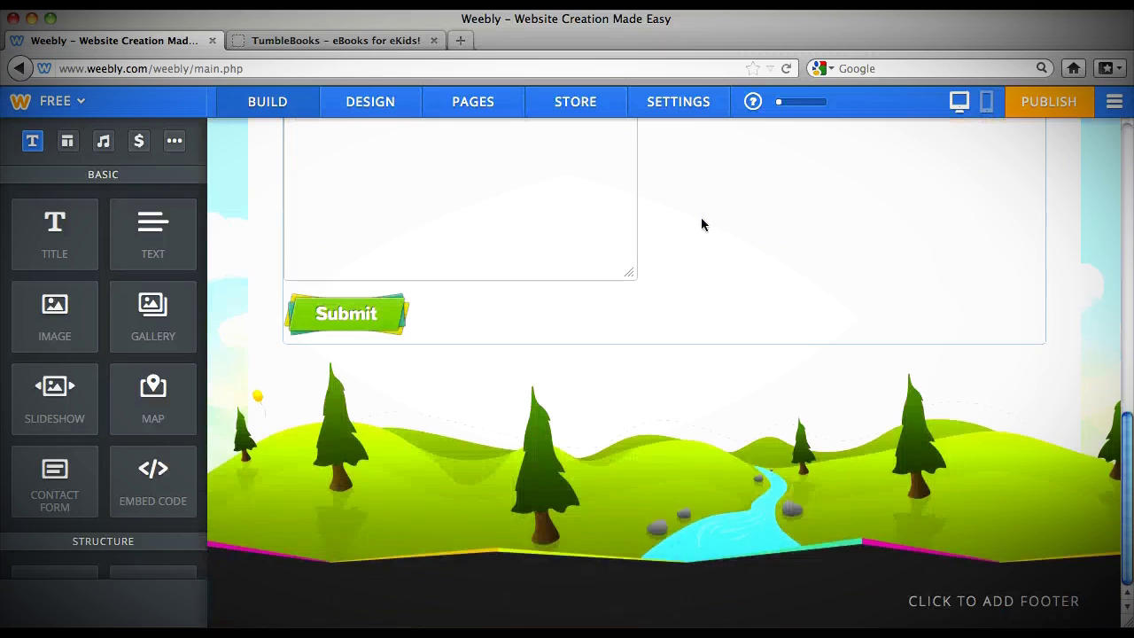
scroll(701, 217, "up", 15)
left_click(827, 272)
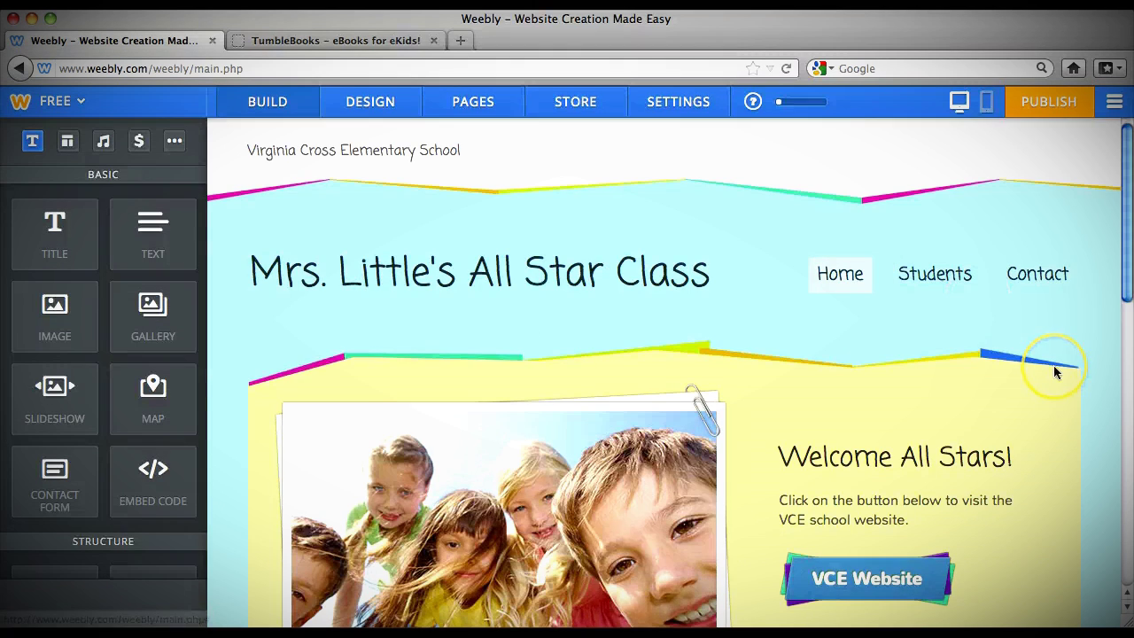
Look over the Home page and browse the theme gallery, sorting the themes by Popular.
scroll(1053, 365, "down", 5)
scroll(1053, 365, "up", 5)
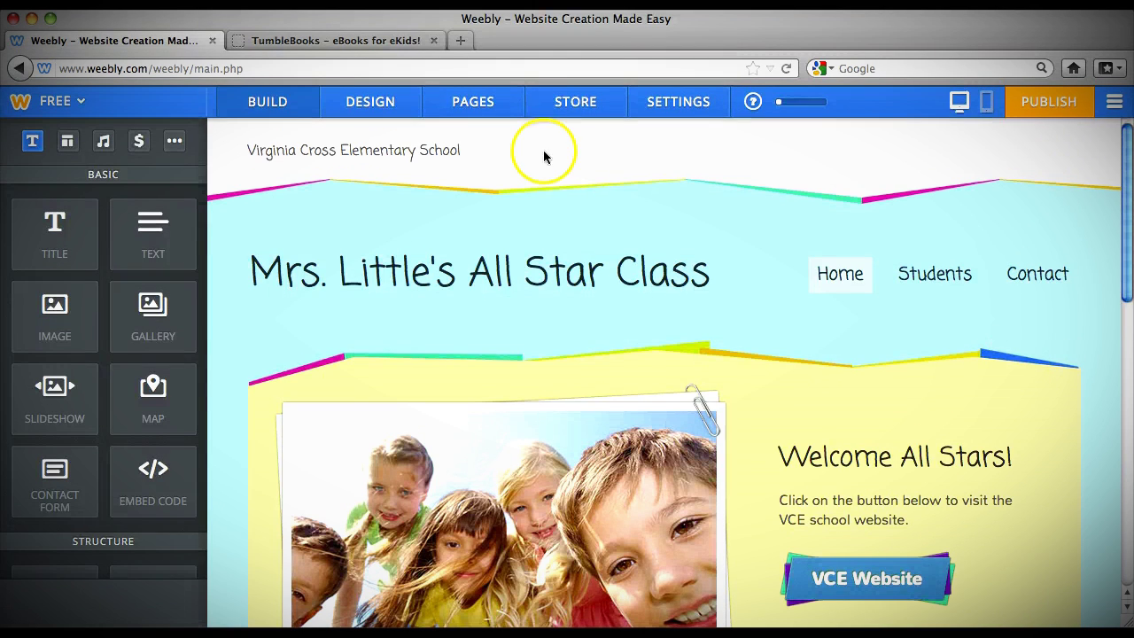
left_click(394, 104)
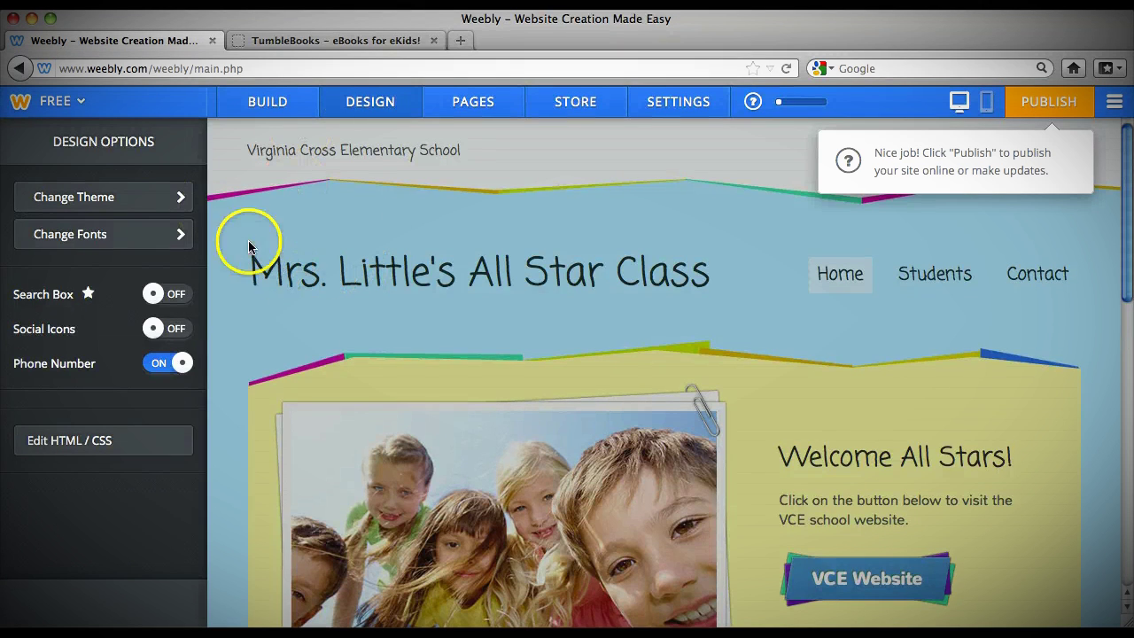
left_click(172, 196)
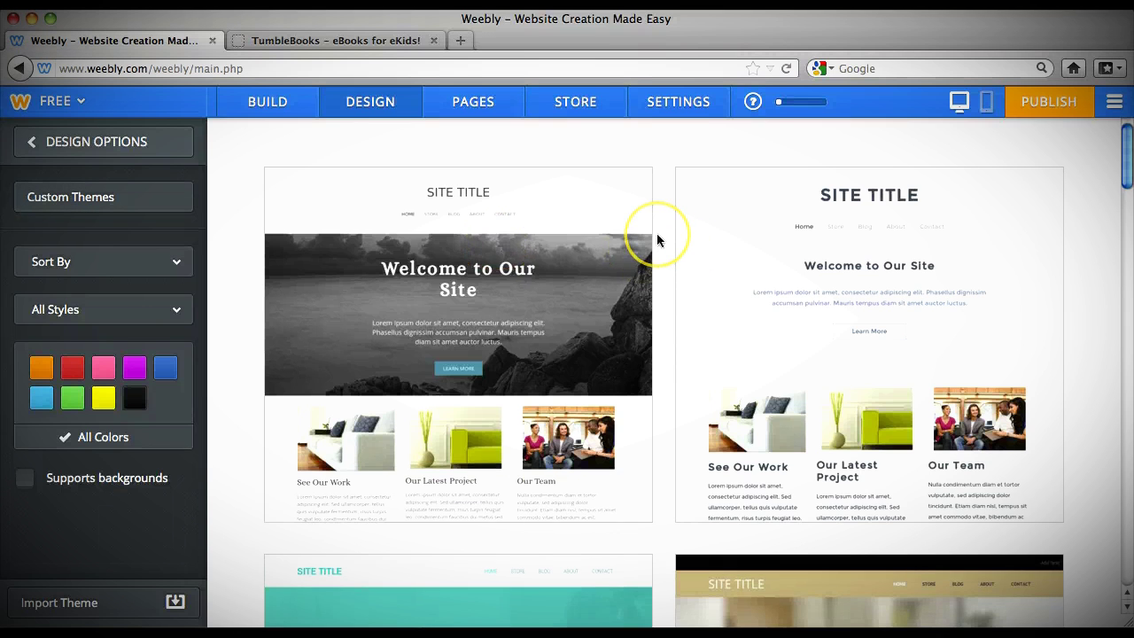
scroll(657, 238, "down", 15)
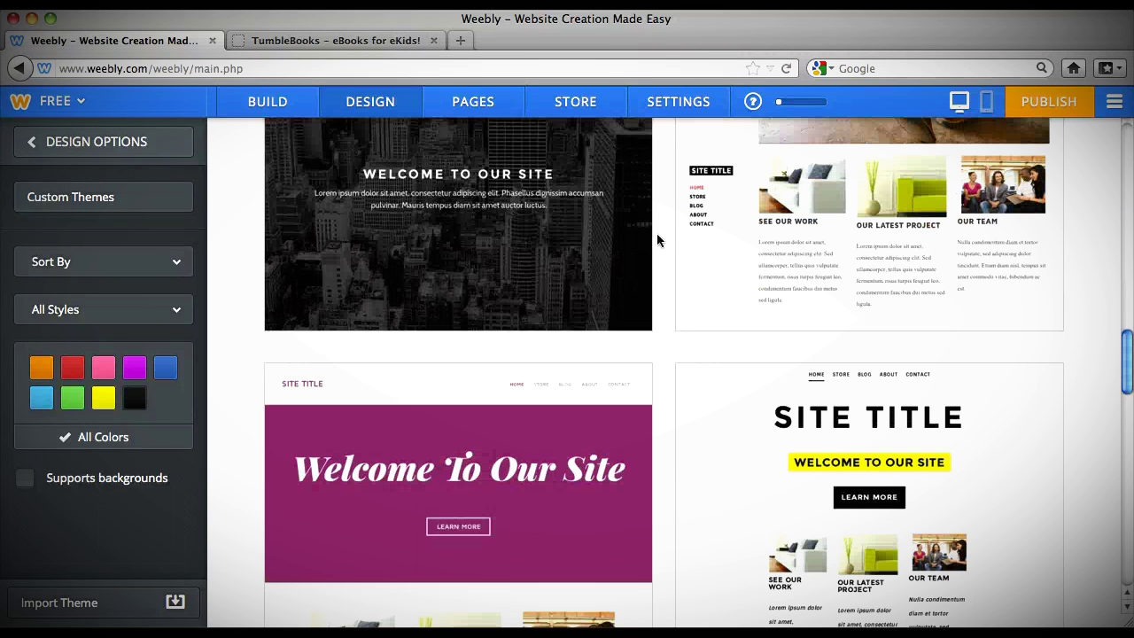
left_click(176, 262)
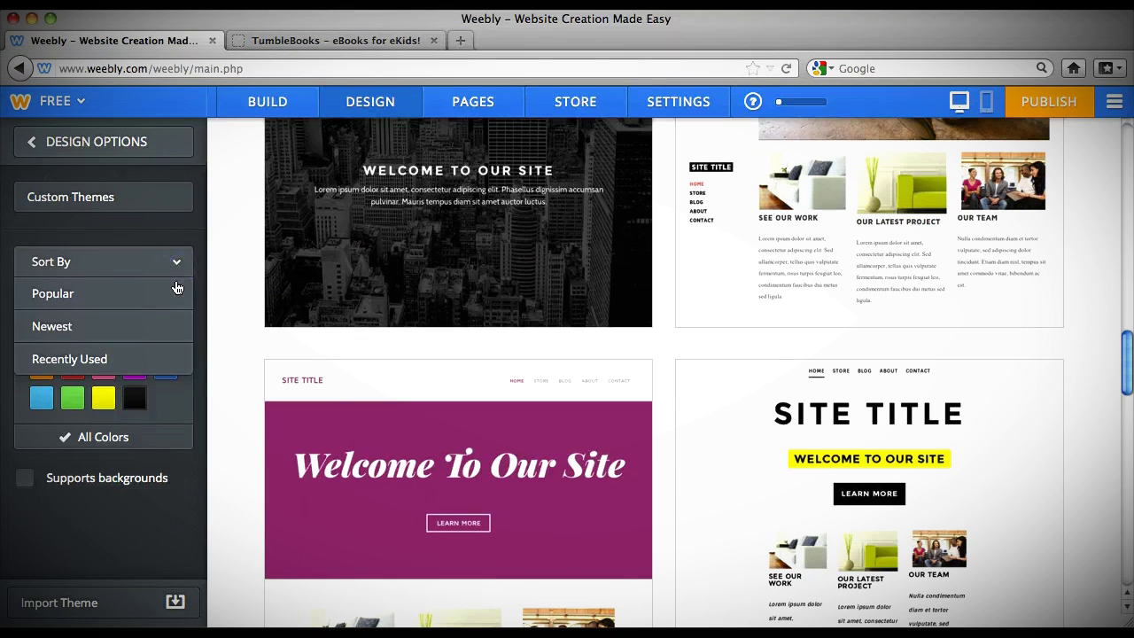
left_click(176, 288)
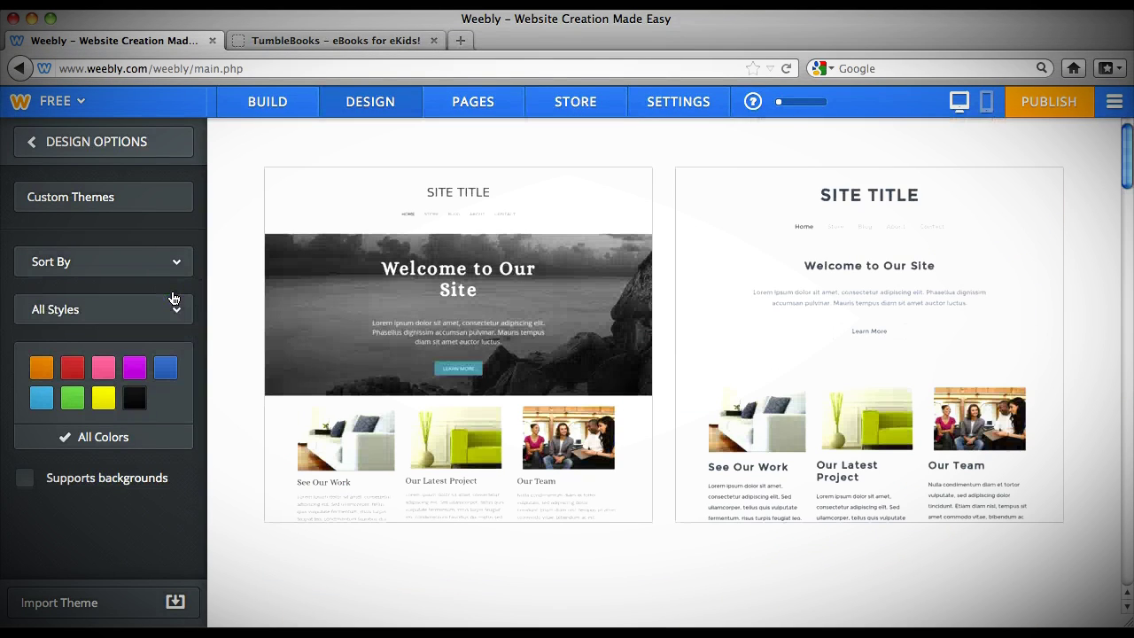
Filter the theme gallery to the Fun style in all colors, look through the themes, and return to the design options without choosing one.
left_click(170, 311)
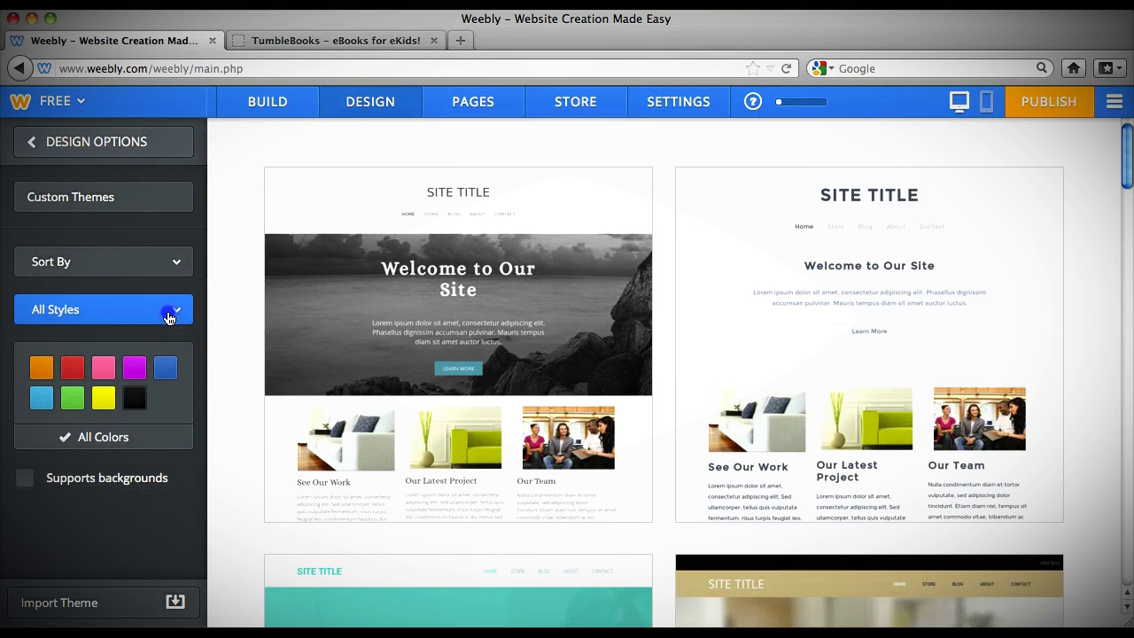
left_click(124, 438)
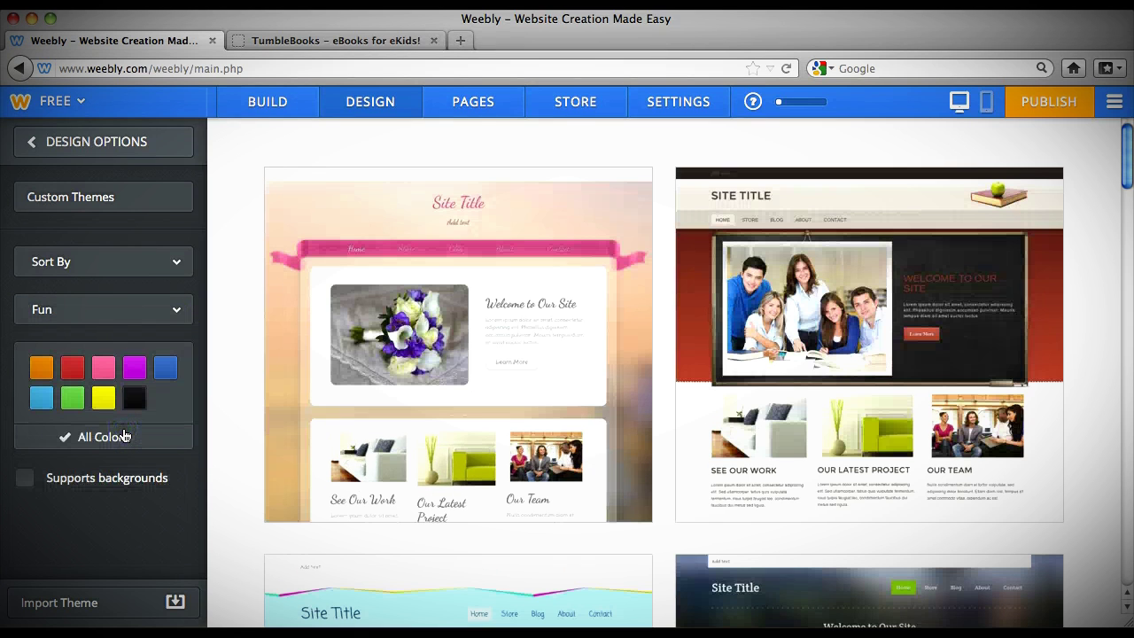
scroll(240, 433, "down", 5)
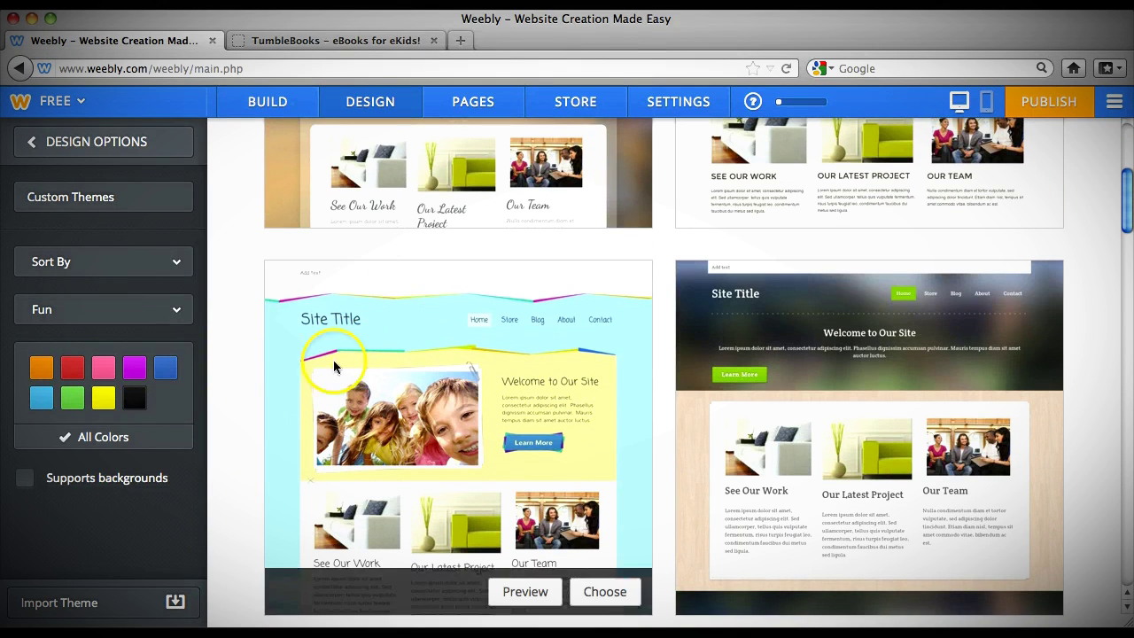
scroll(239, 333, "up", 5)
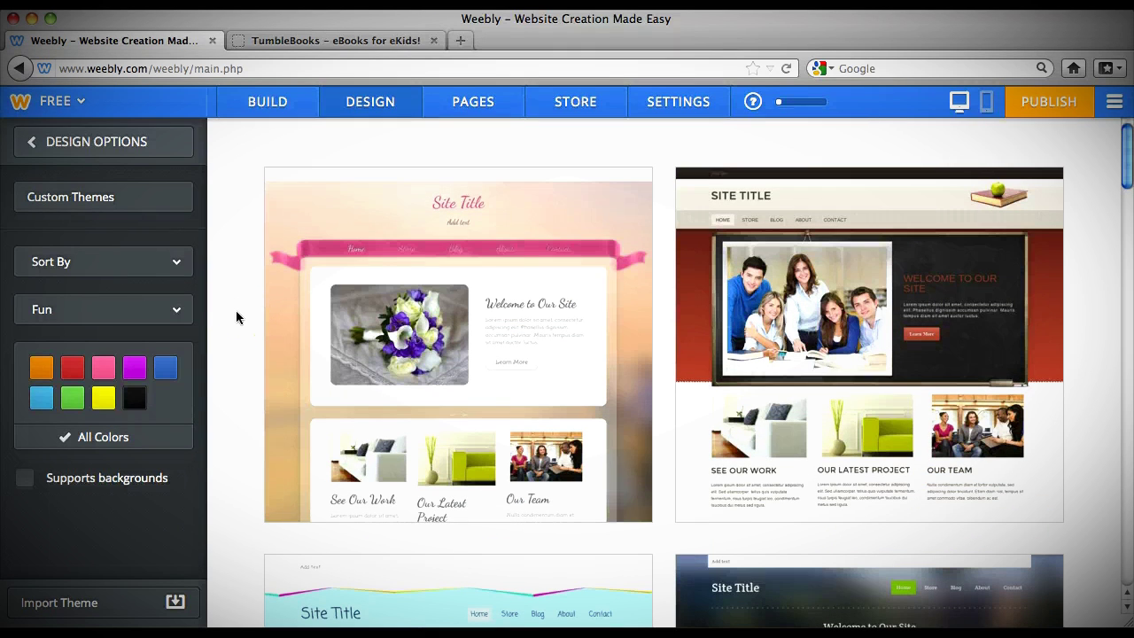
left_click(132, 151)
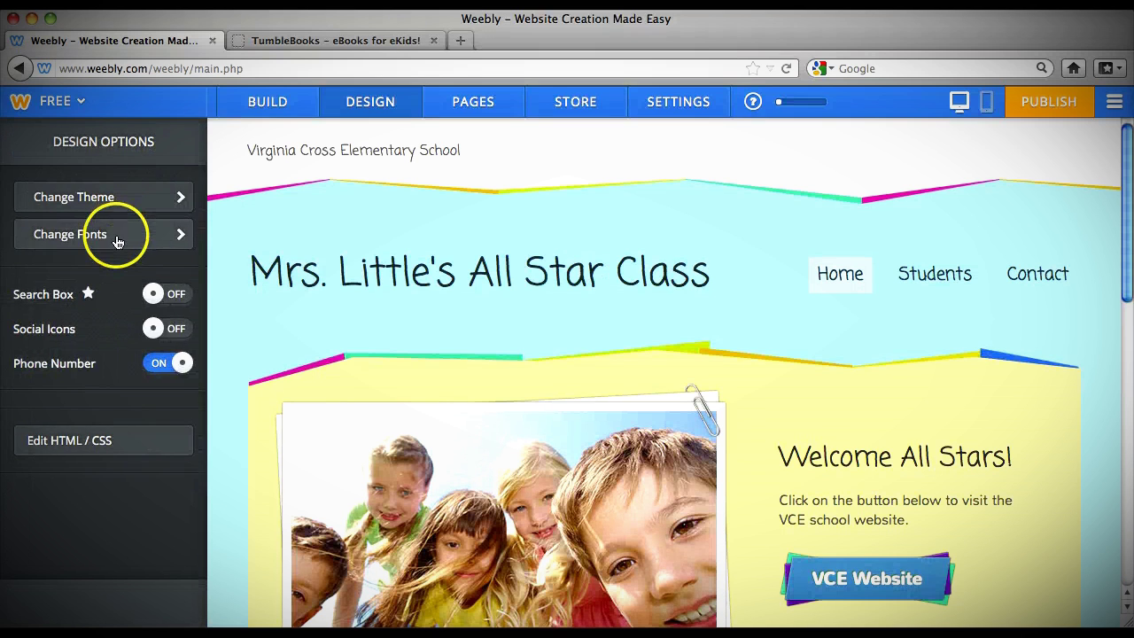
Change the site title's font to Lilly and return to the list of font areas.
left_click(117, 242)
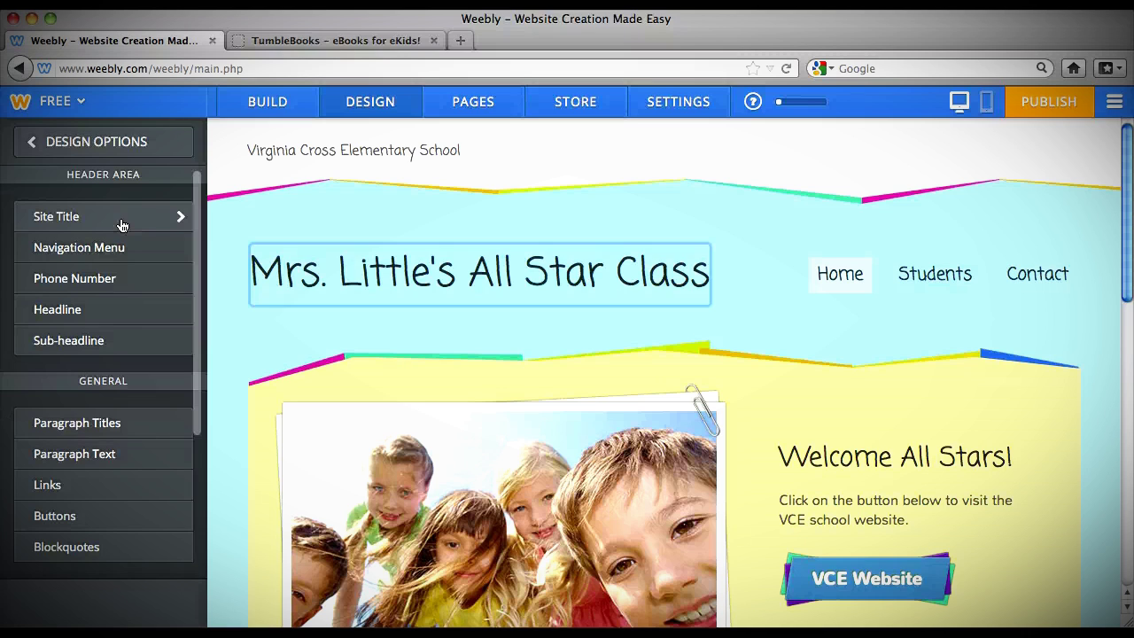
left_click(122, 225)
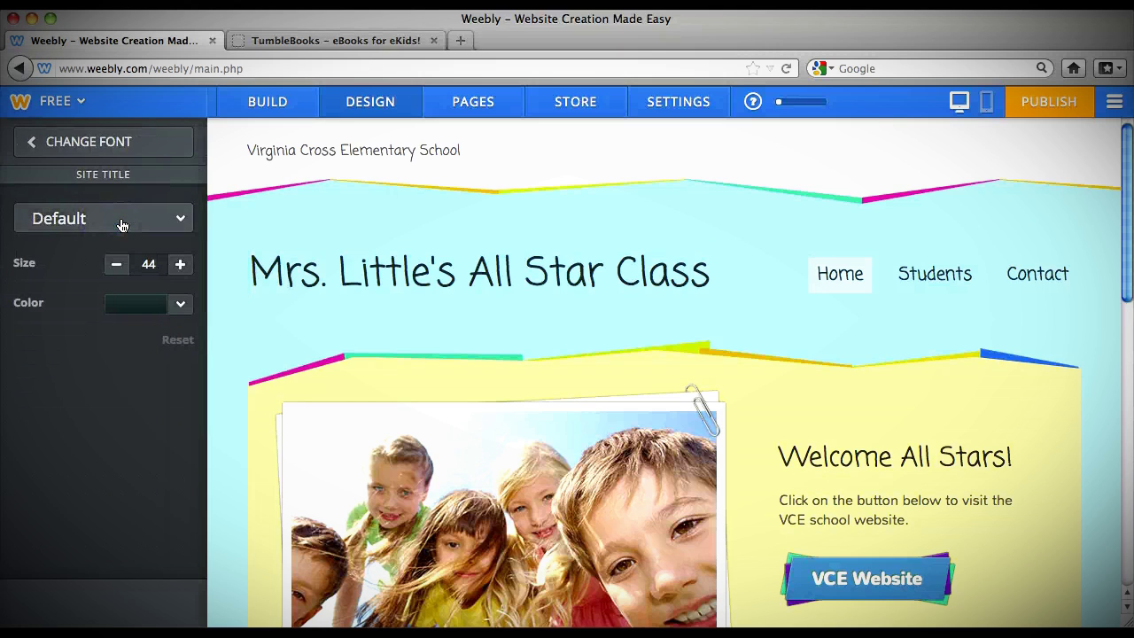
left_click(123, 225)
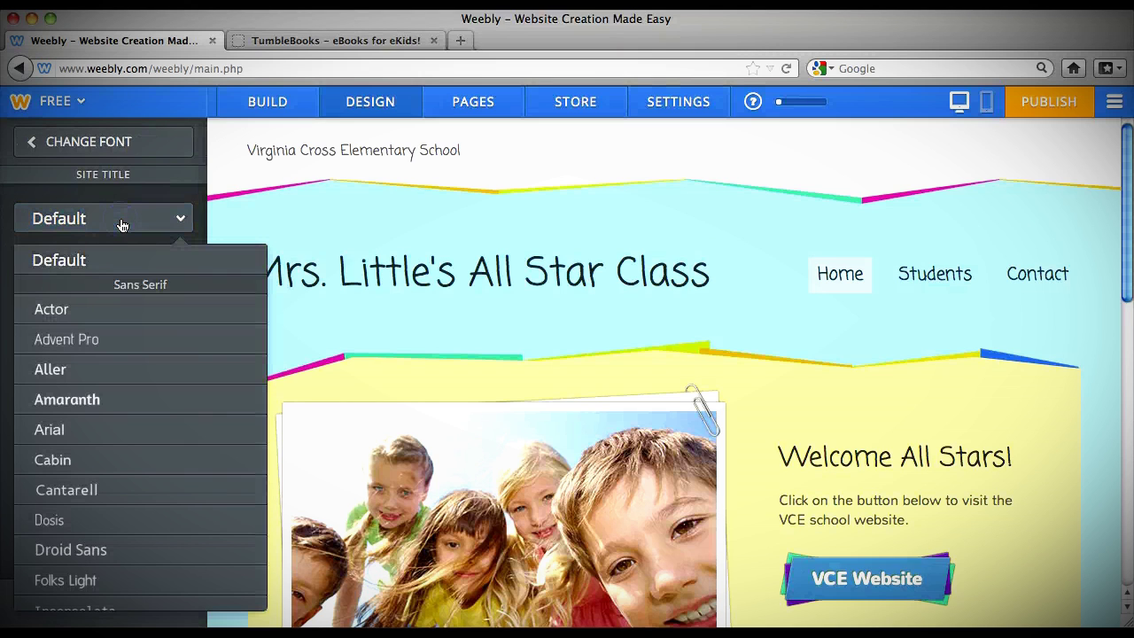
scroll(150, 509, "down", 5)
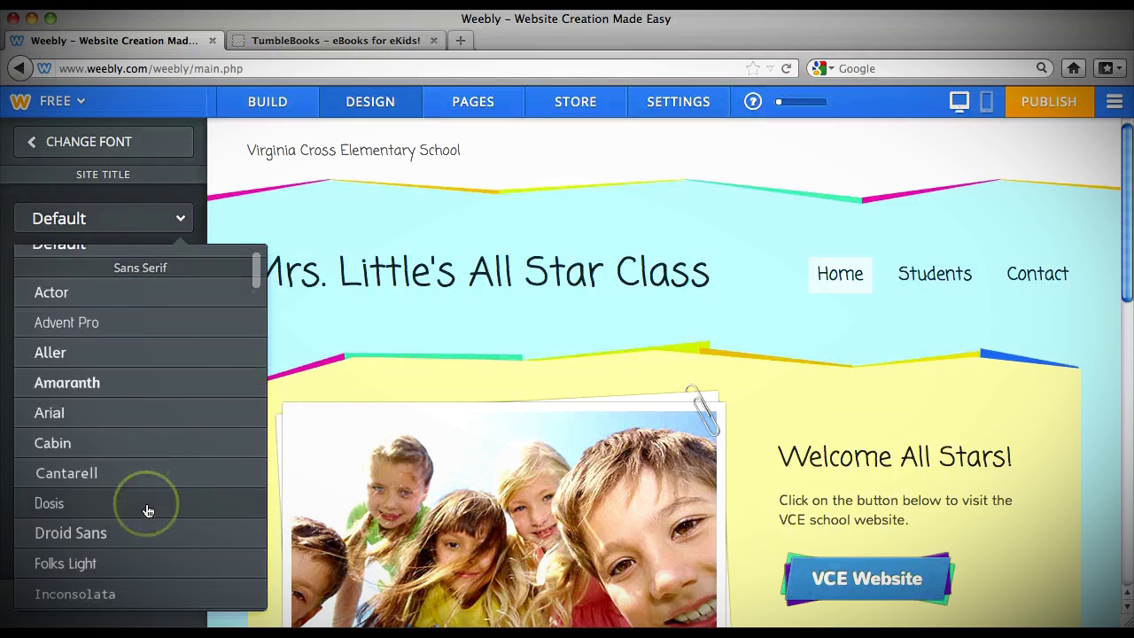
scroll(148, 511, "down", 1)
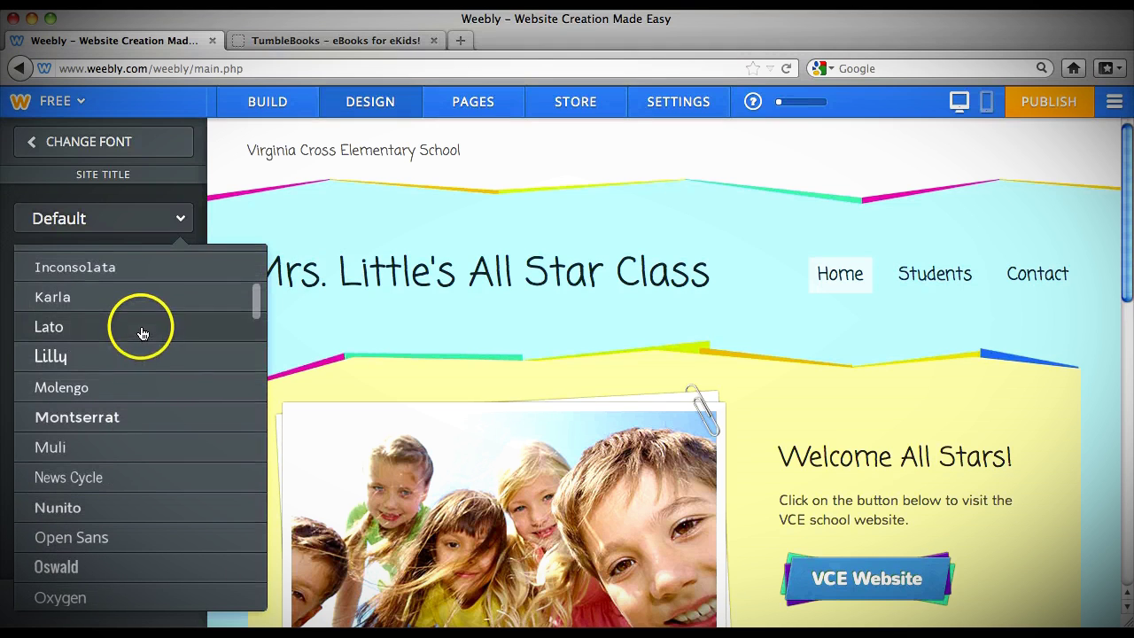
left_click(141, 358)
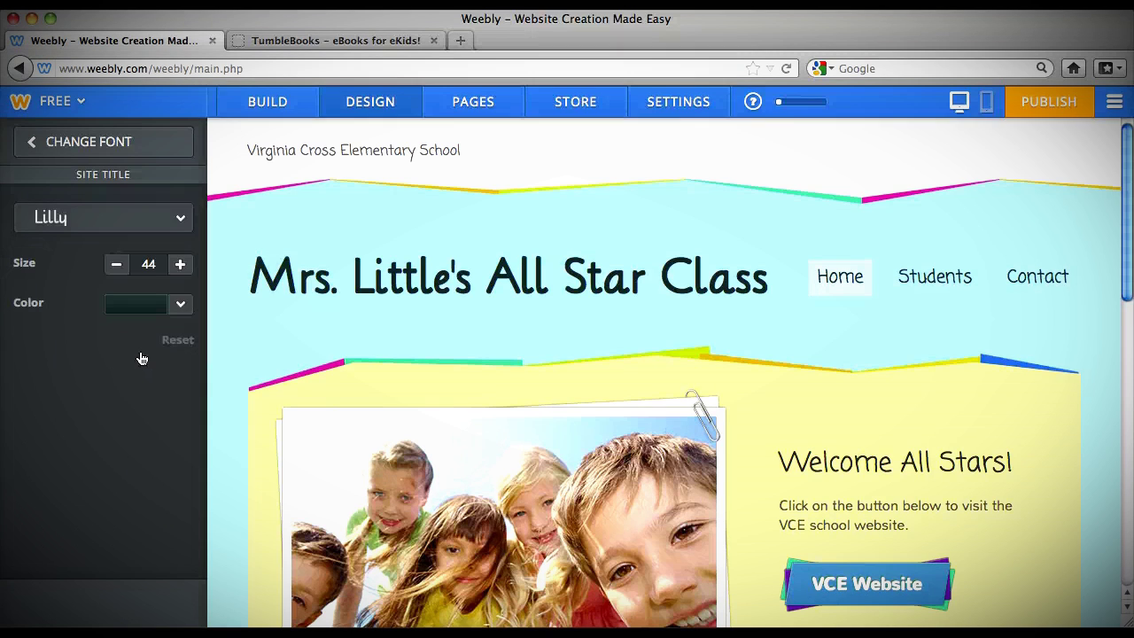
left_click(136, 150)
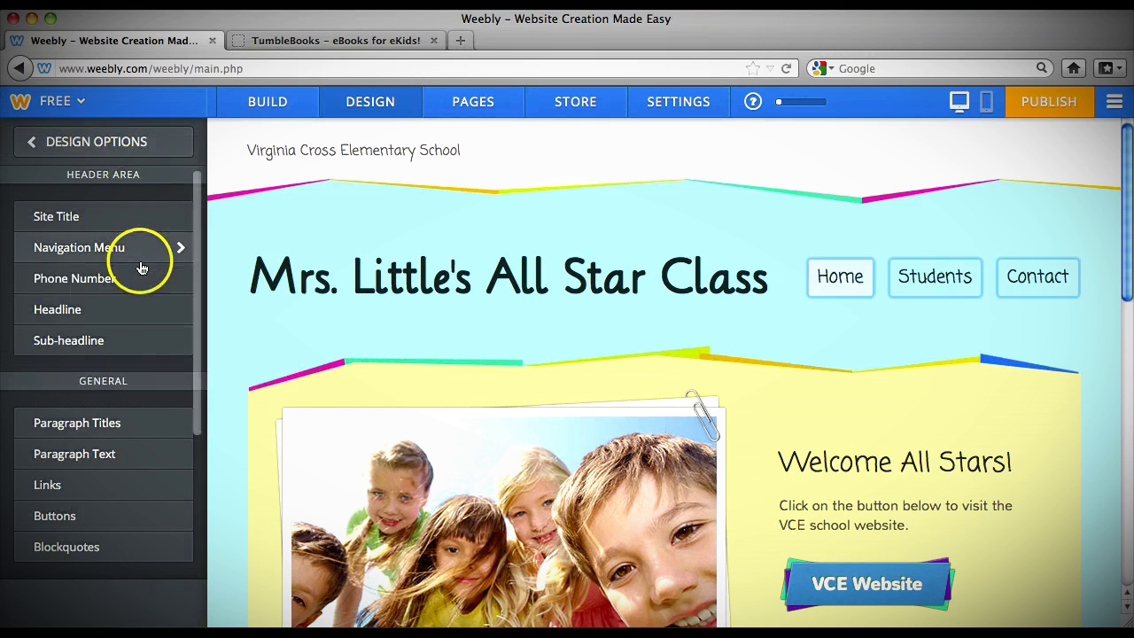
Try larger font sizes for the main navigation menu and bring the size back to 20.
left_click(141, 247)
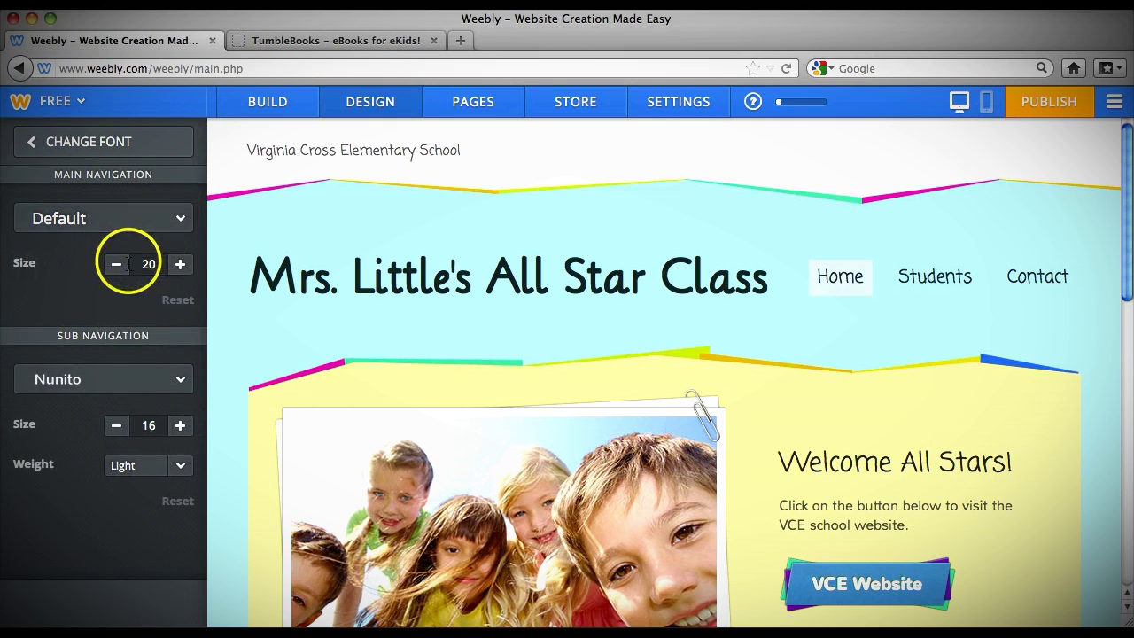
left_click(180, 264)
left_click(180, 264)
left_click(180, 264)
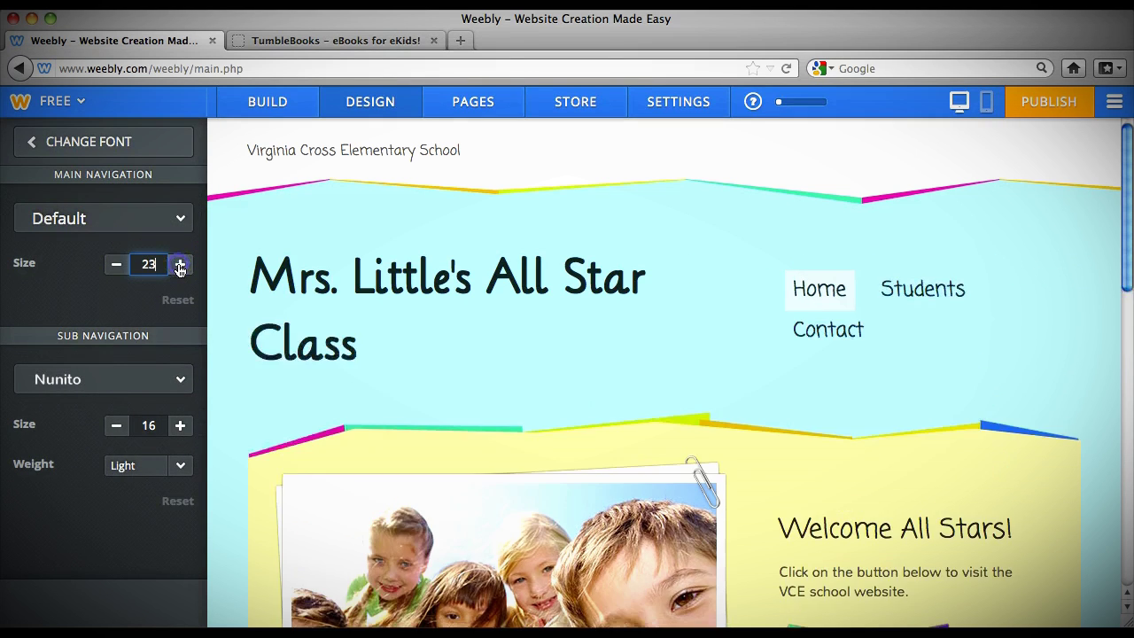
left_click(180, 264)
left_click(180, 264)
left_click(180, 264)
left_click(180, 264)
left_click(180, 264)
left_click(180, 264)
left_click(116, 264)
left_click(116, 264)
left_click(117, 264)
left_click(116, 264)
left_click(116, 264)
left_click(116, 264)
left_click(116, 264)
left_click(116, 264)
left_click(116, 264)
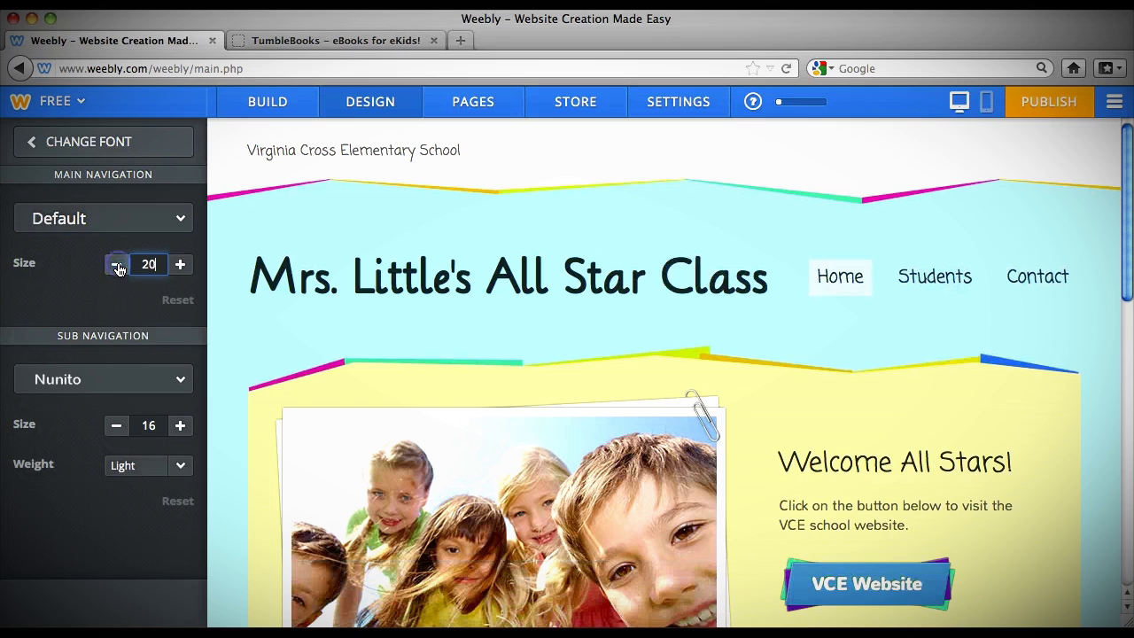
left_click(98, 140)
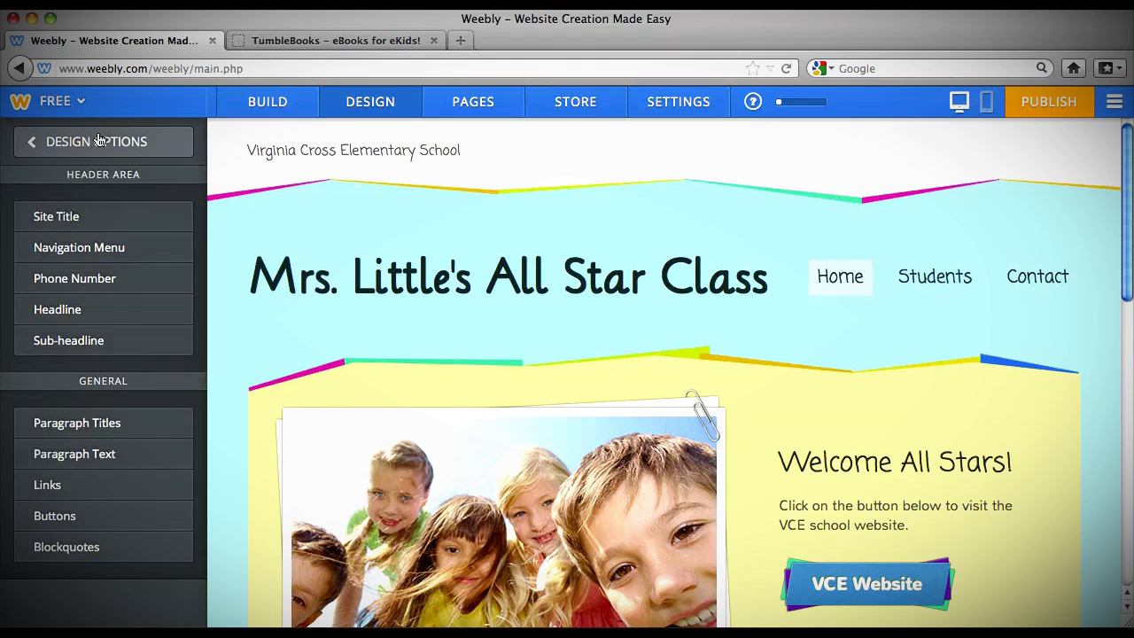
Look over the other text elements whose fonts can be changed and return to building the page.
scroll(91, 222, "down", 1)
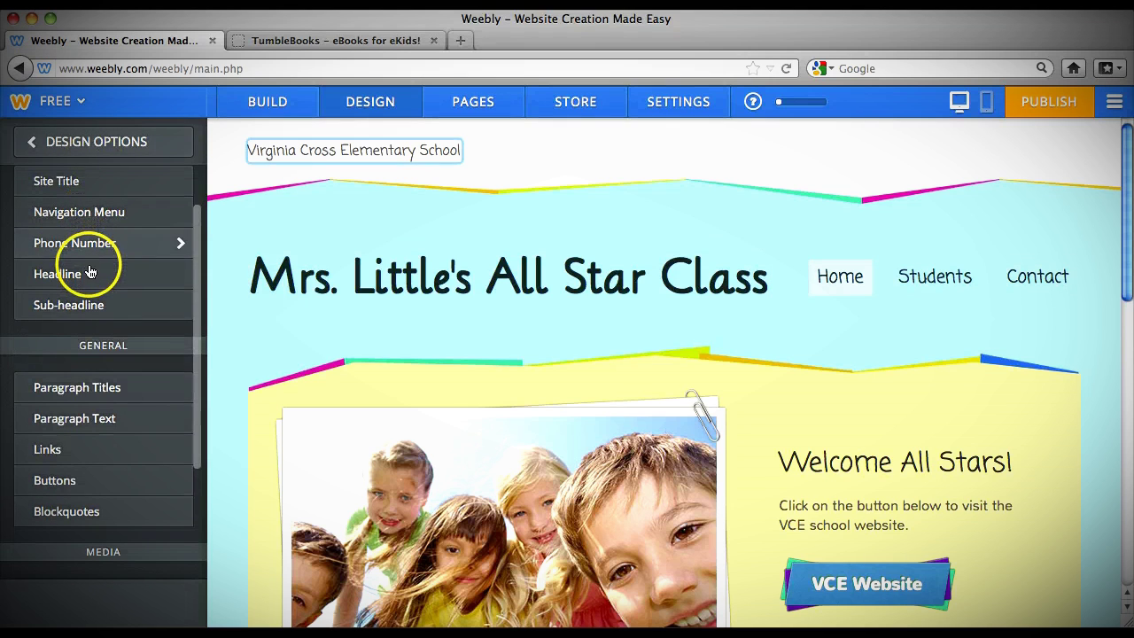
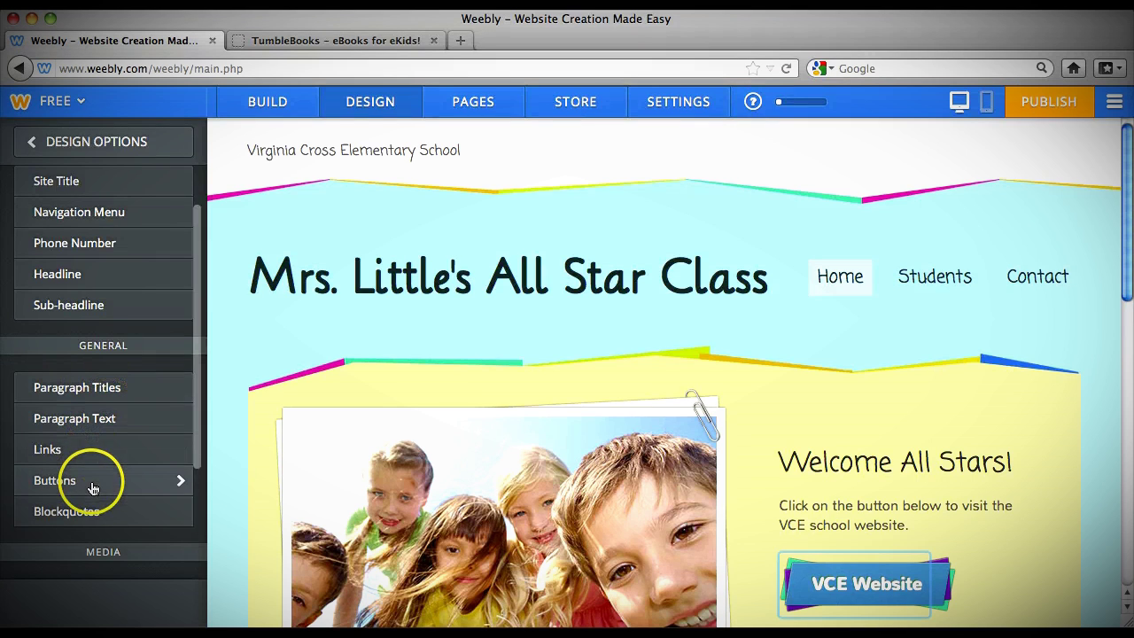
left_click(146, 145)
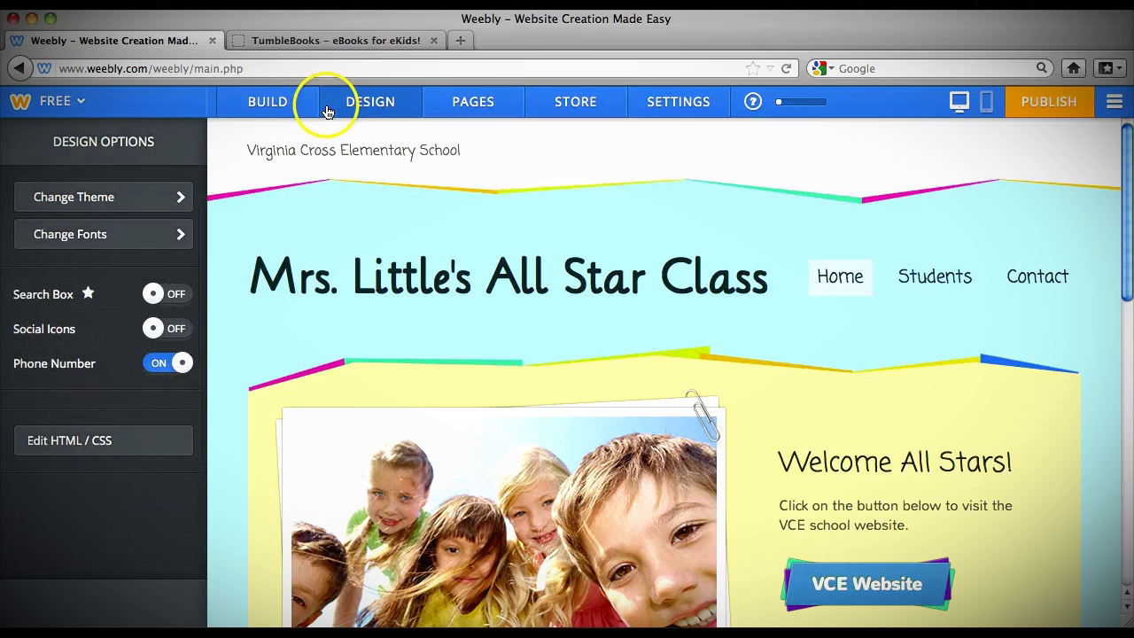
left_click(285, 104)
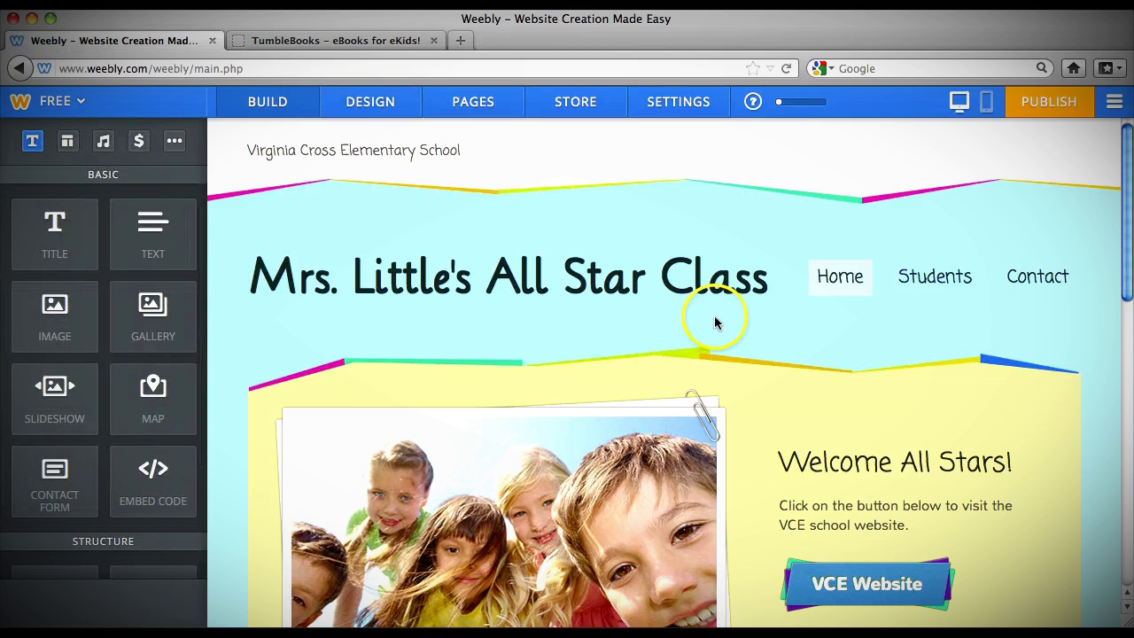
Add a divider below the classroom mission statement text on the Home page.
scroll(714, 316, "down", 3)
scroll(716, 322, "down", 5)
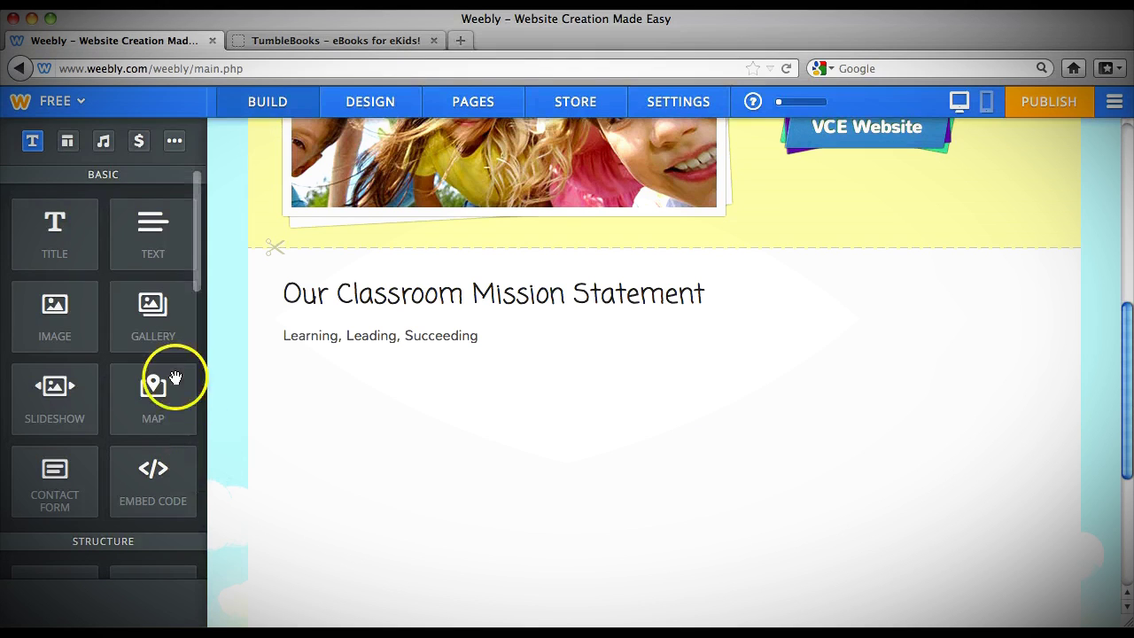
scroll(170, 375, "down", 6)
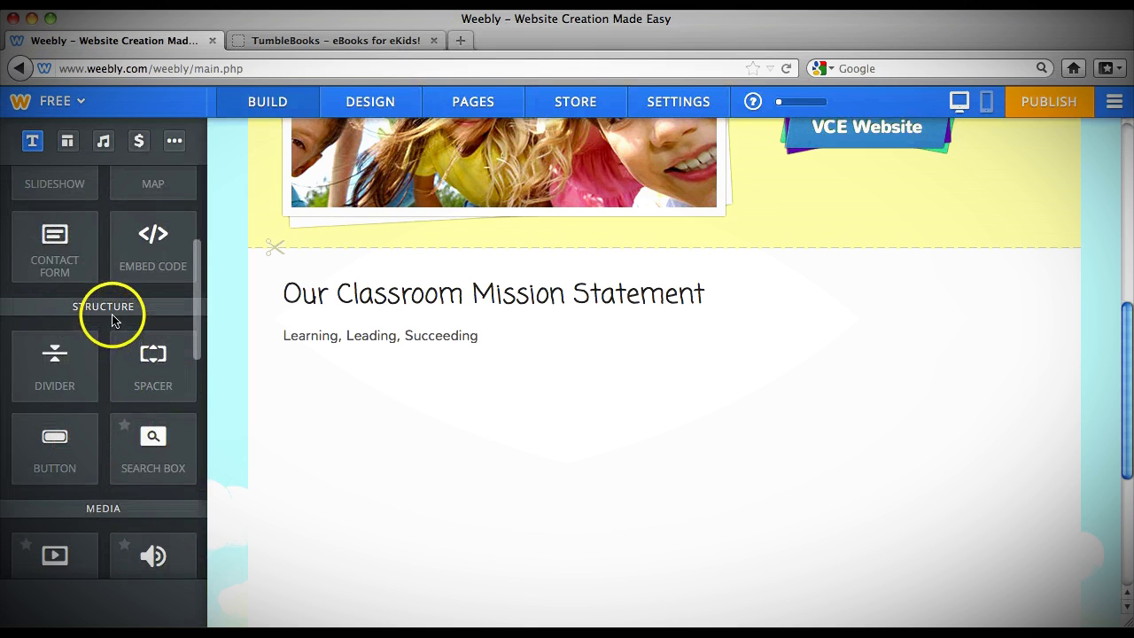
left_click_drag(59, 383, 402, 402)
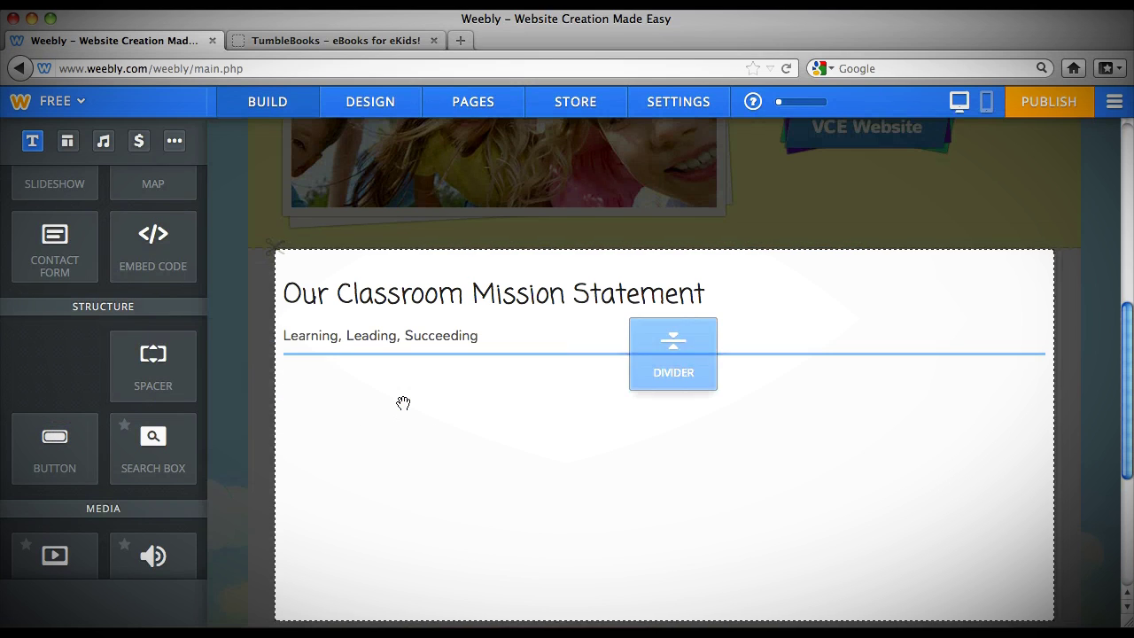
left_click(306, 393)
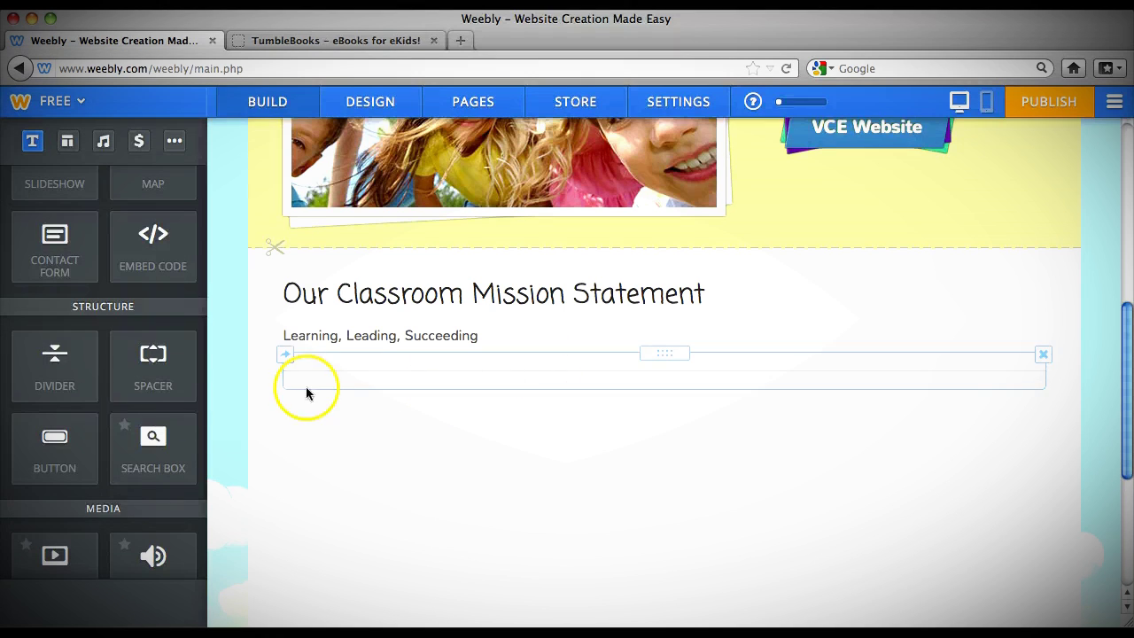
Add a button below the divider and label it "Contact Me".
left_click_drag(68, 451, 353, 417)
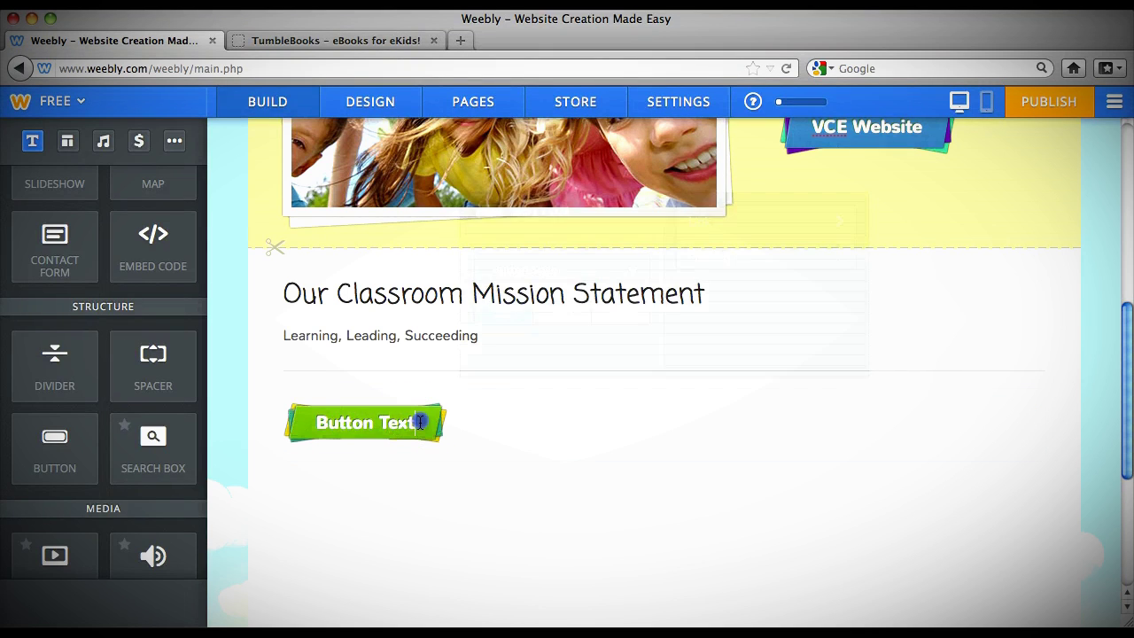
left_click_drag(417, 422, 317, 408)
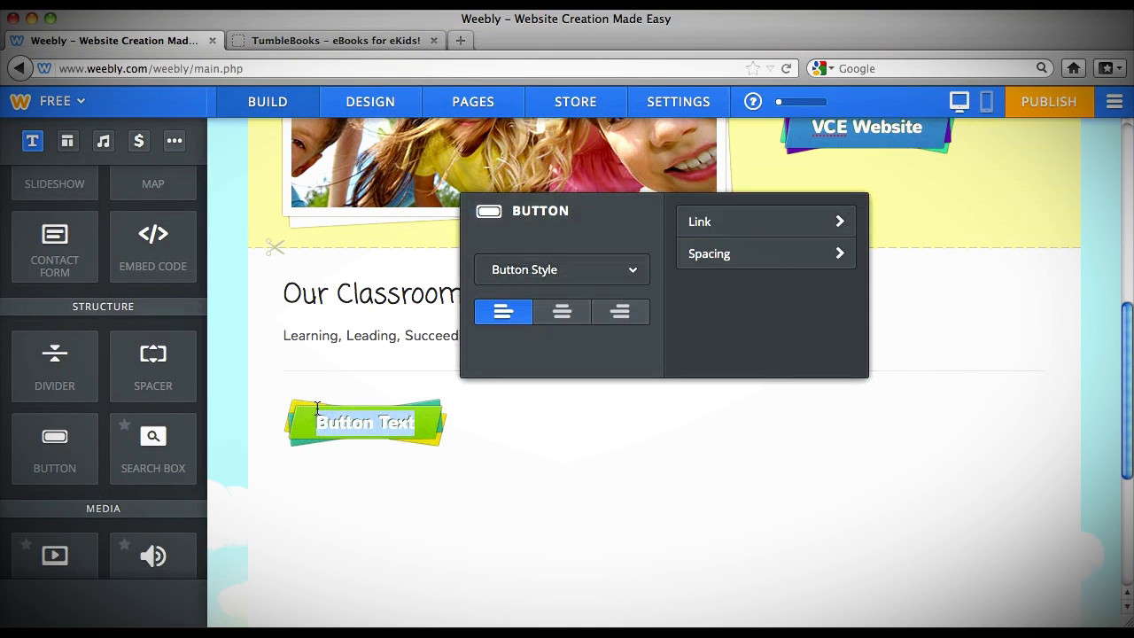
type("Contact Me")
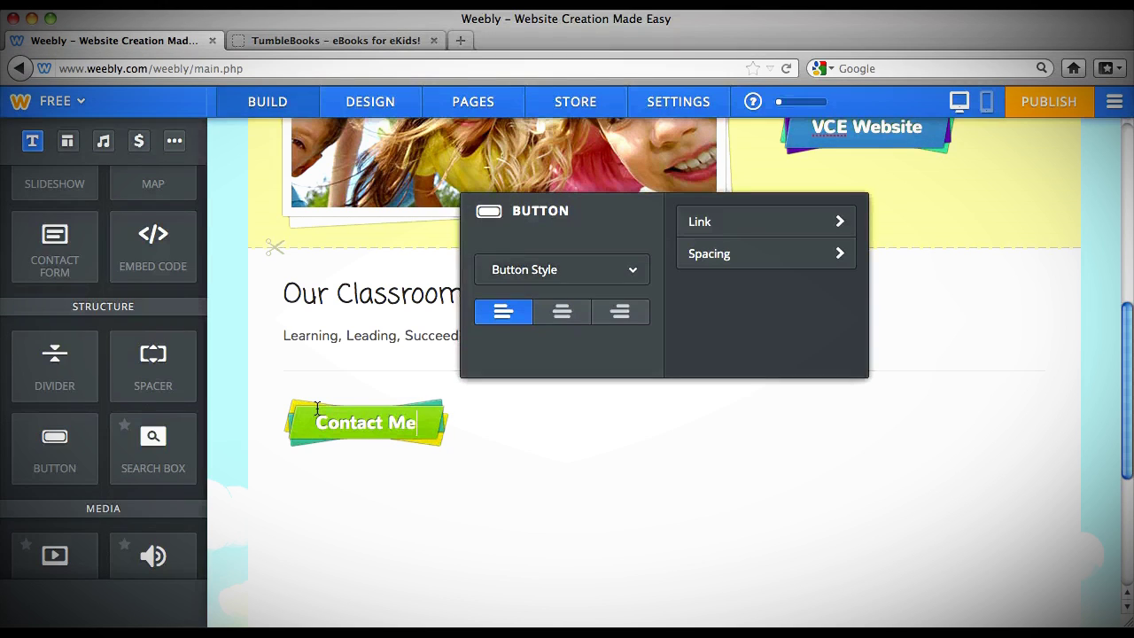
Link the "Contact Me" button to the site's standard page "Contact".
left_click_drag(317, 407, 769, 228)
left_click(767, 223)
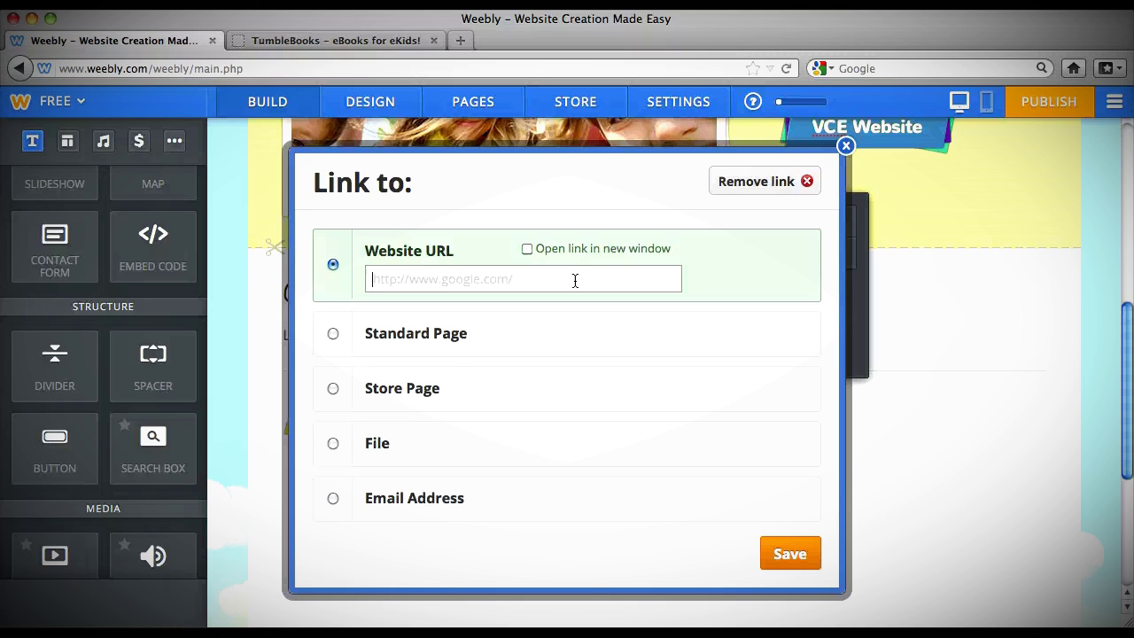
left_click(334, 335)
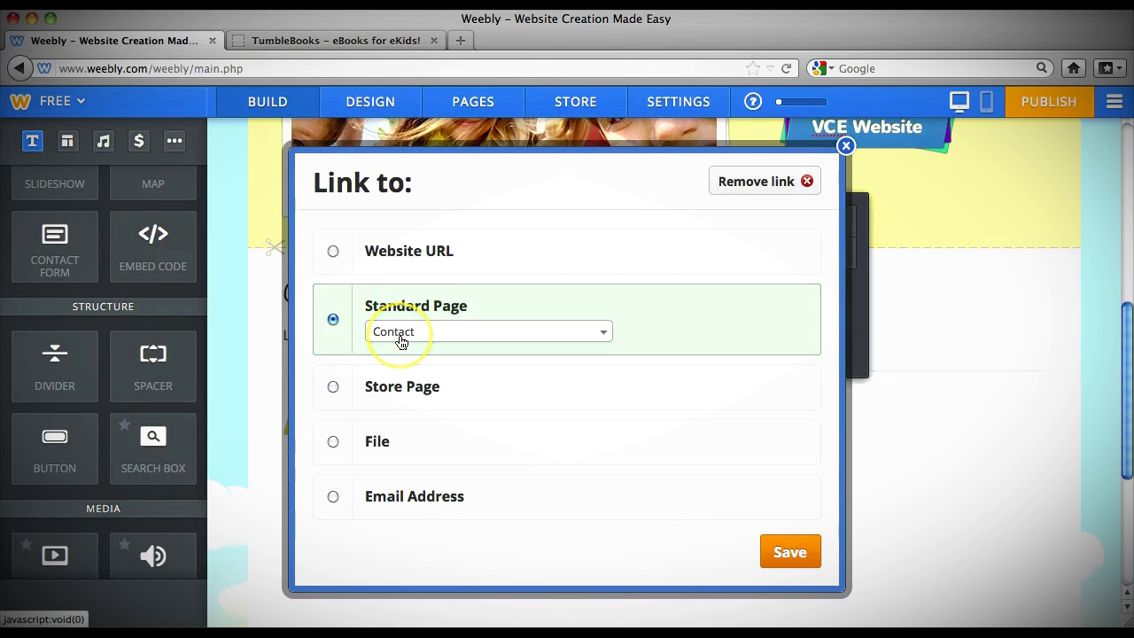
left_click(771, 550)
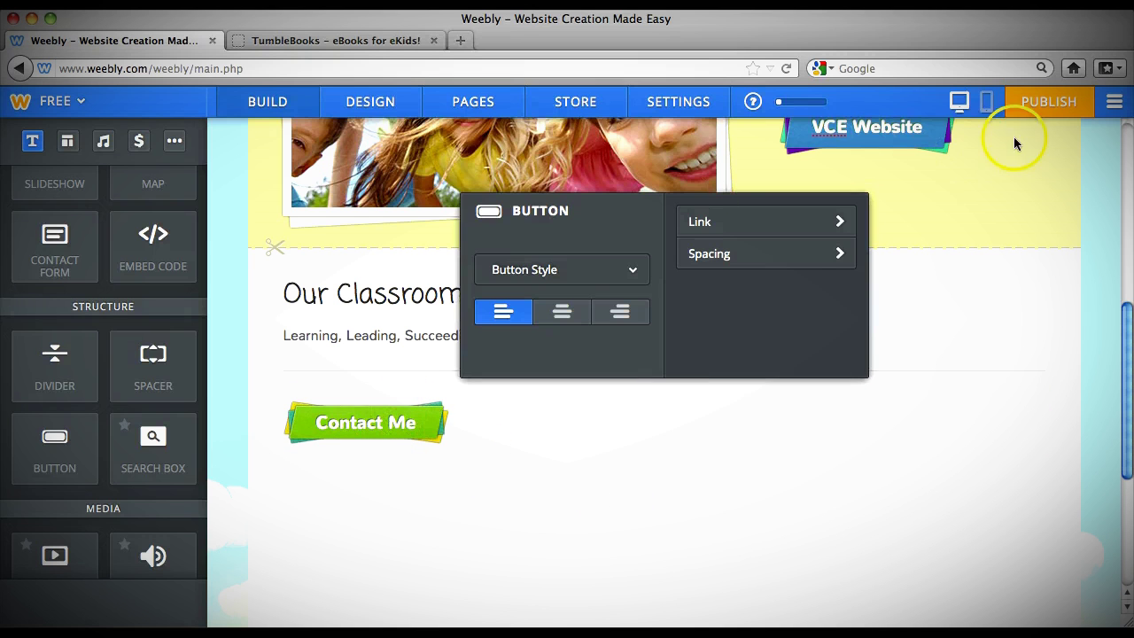
scroll(1008, 242, "up", 5)
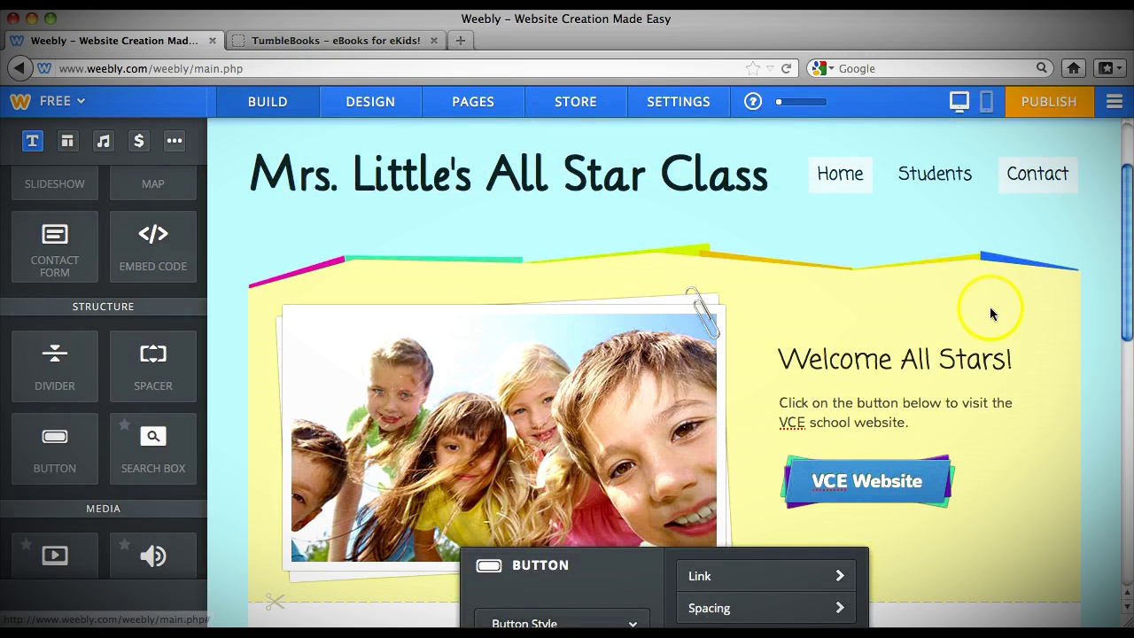
scroll(986, 323, "down", 2)
scroll(978, 335, "down", 4)
scroll(977, 337, "up", 5)
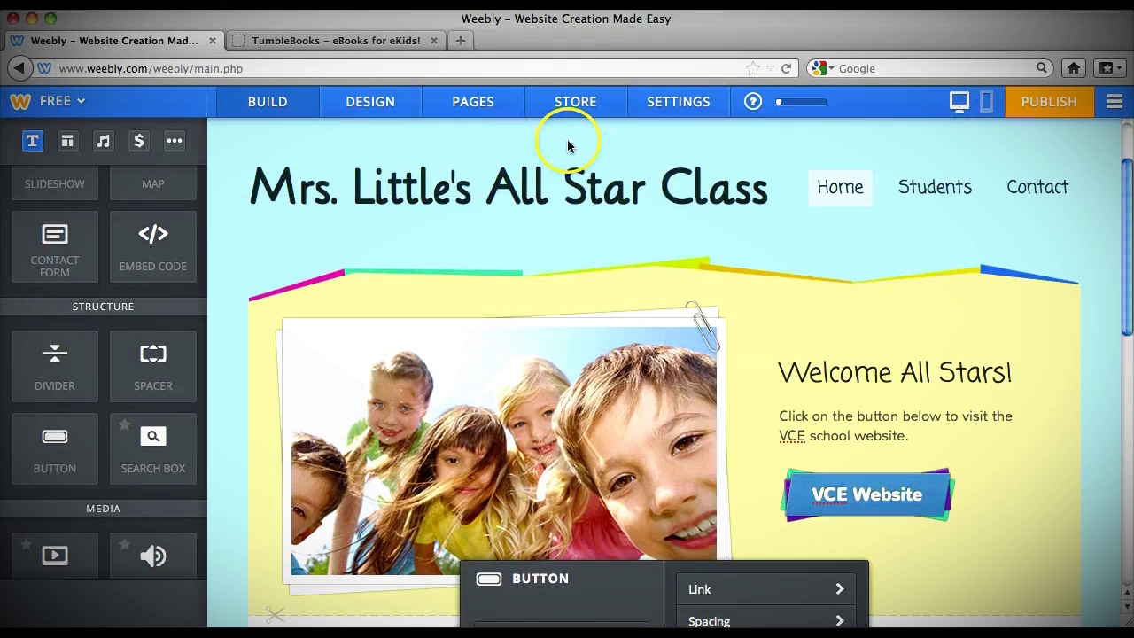
scroll(488, 349, "down", 5)
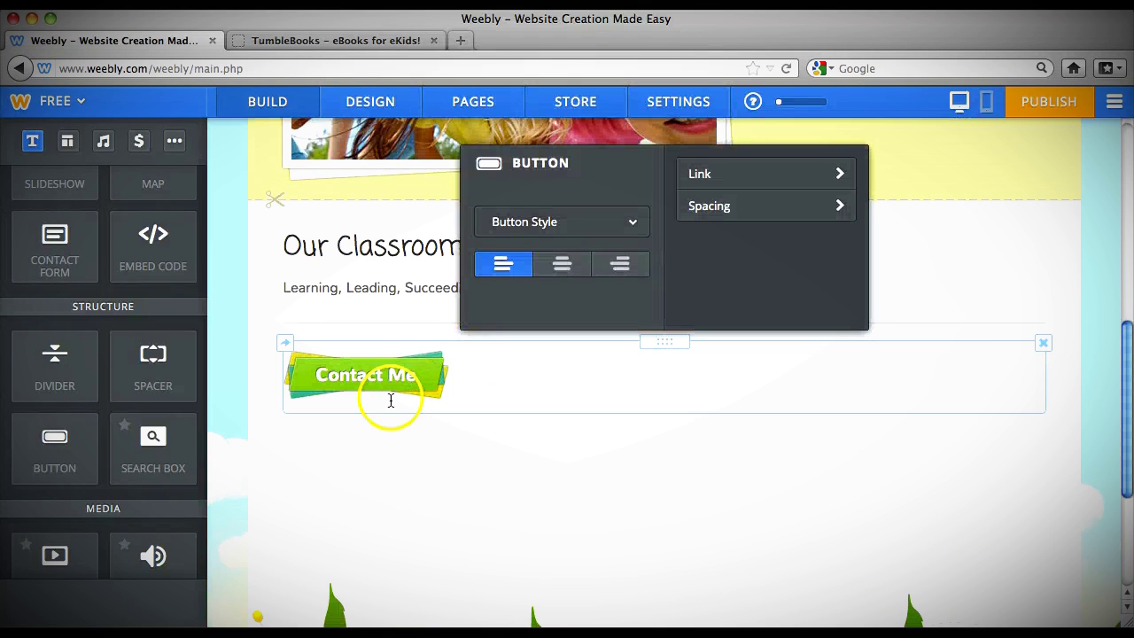
scroll(368, 391, "up", 5)
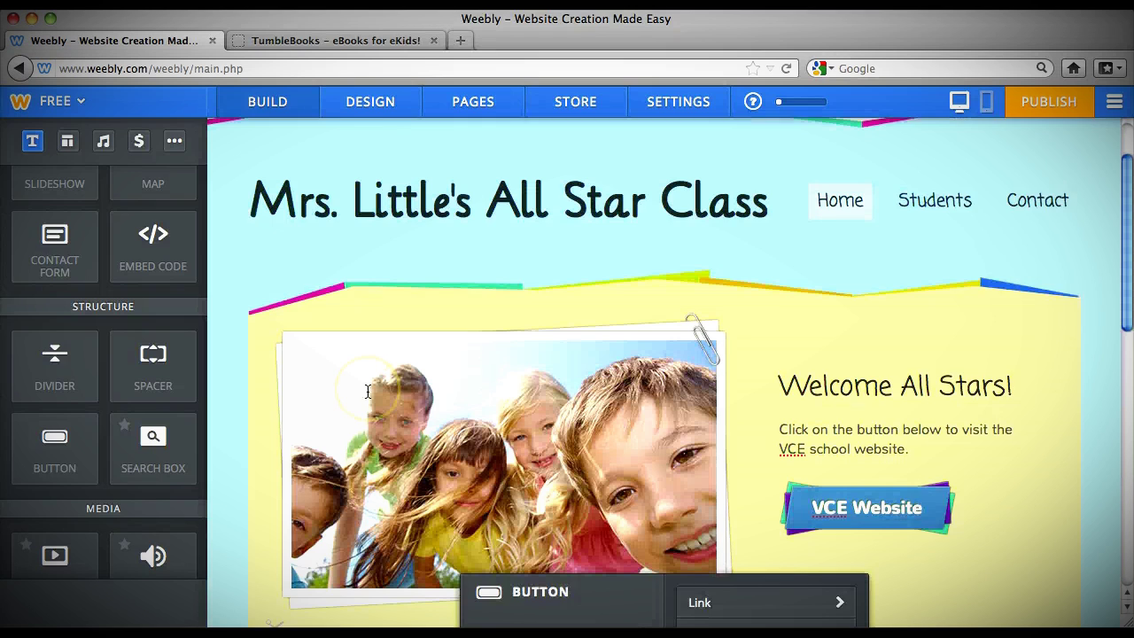
Add a standard page named "Parents" with the Short Header layout, hide it in navigation, and save it for editing.
left_click(477, 110)
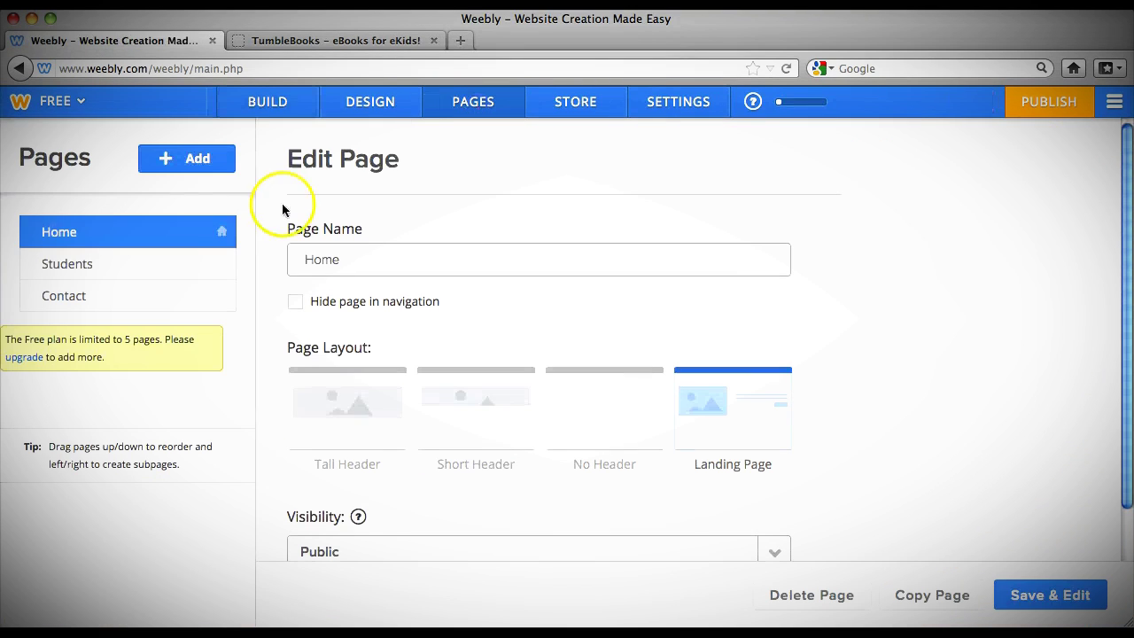
left_click(198, 161)
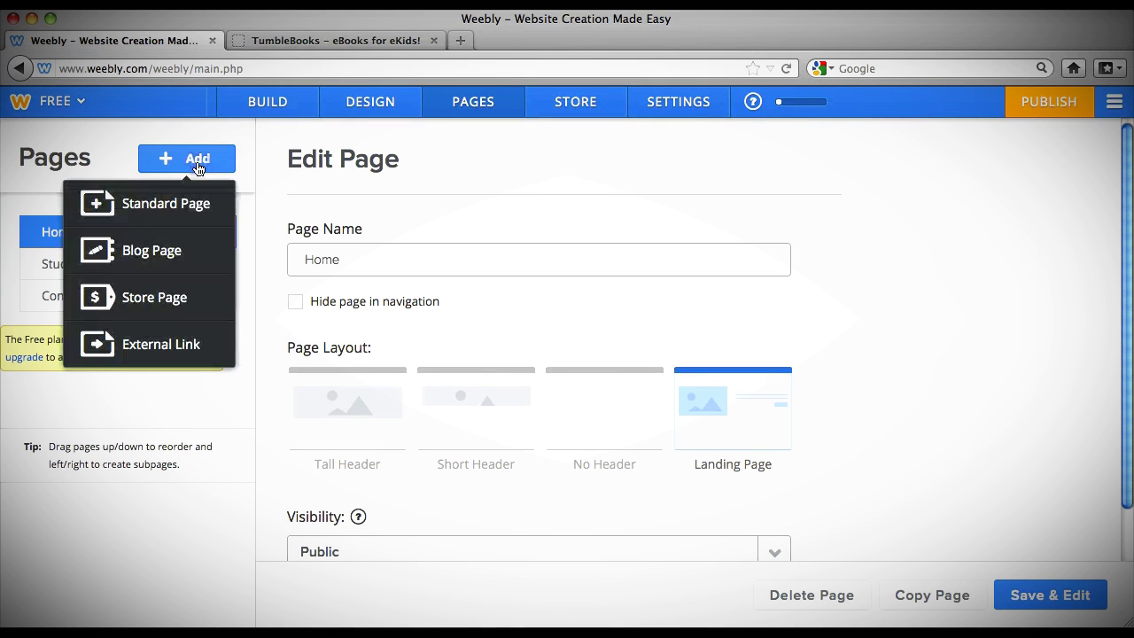
left_click(196, 205)
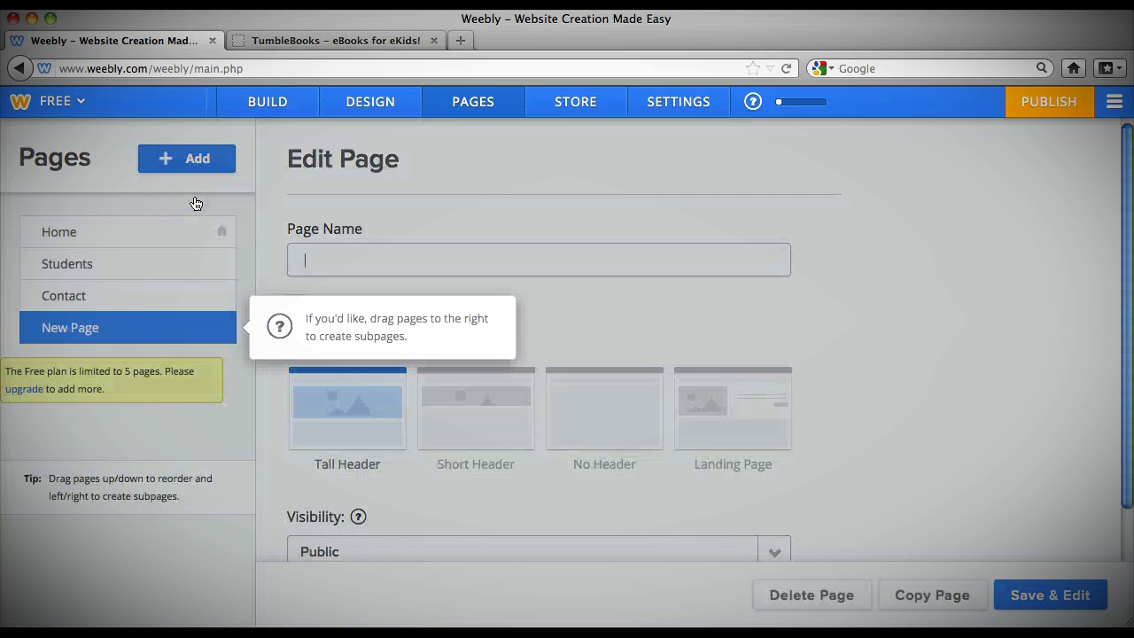
left_click(304, 259)
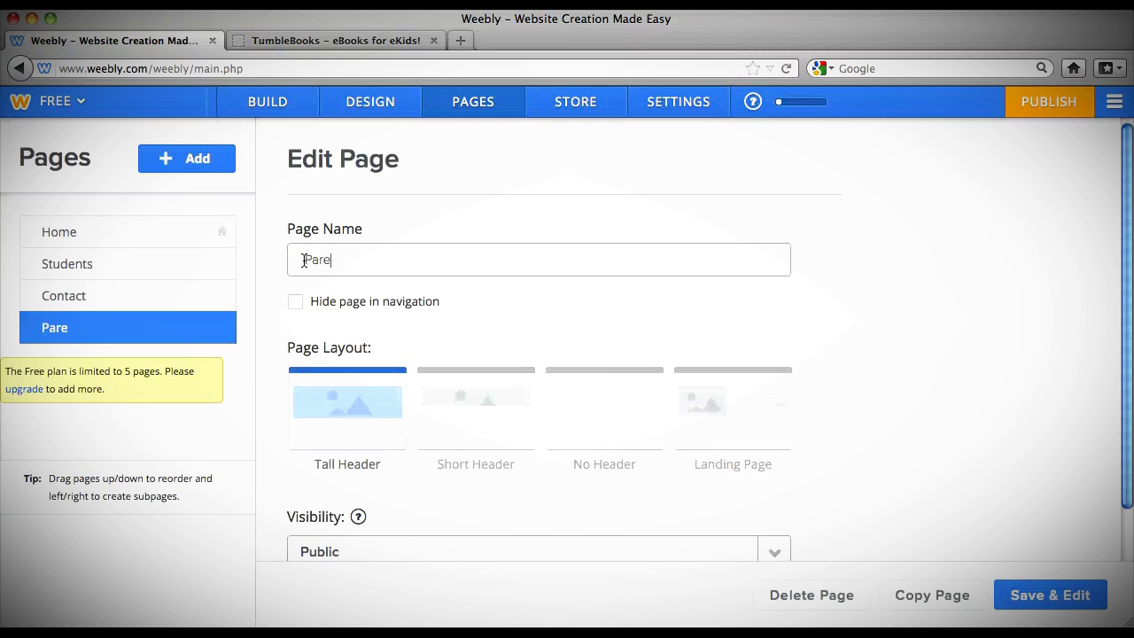
left_click(461, 435)
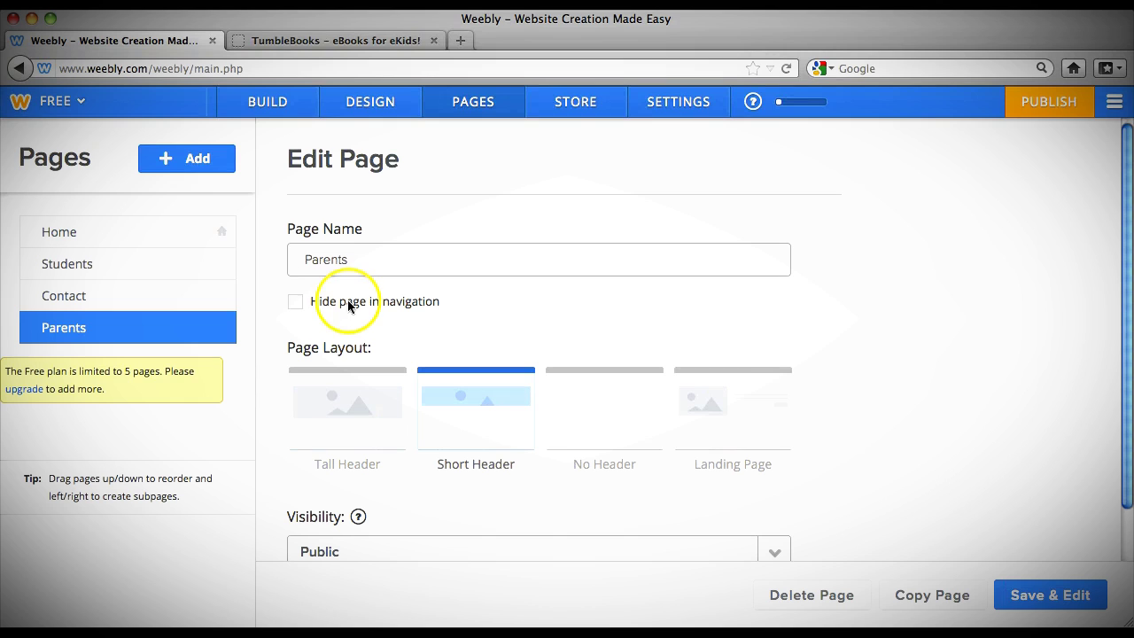
left_click(297, 303)
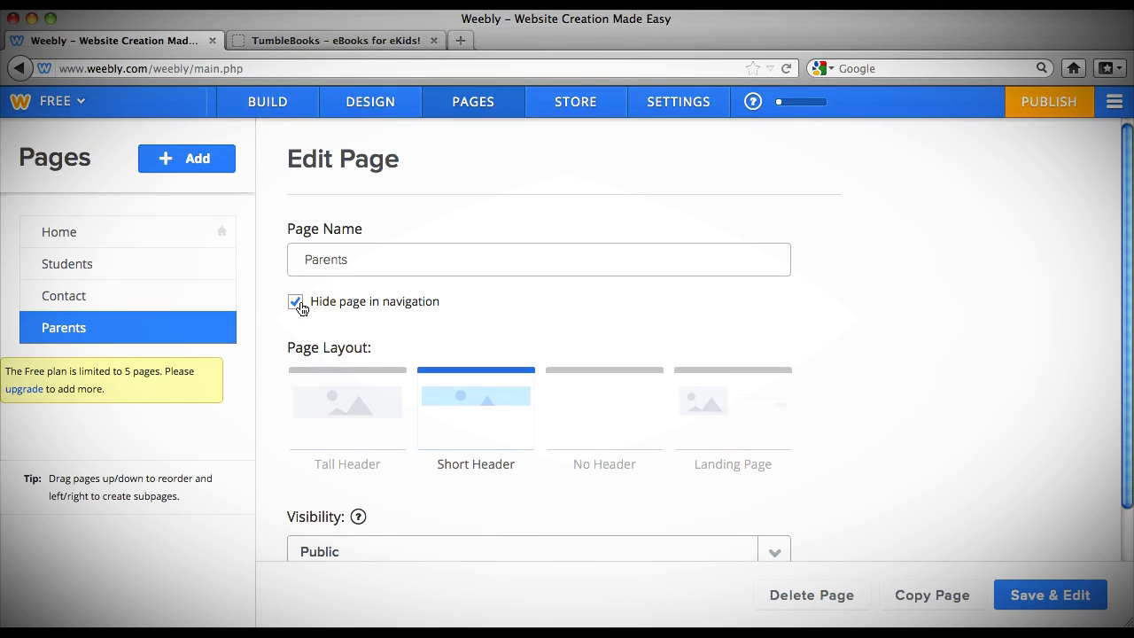
left_click(1050, 595)
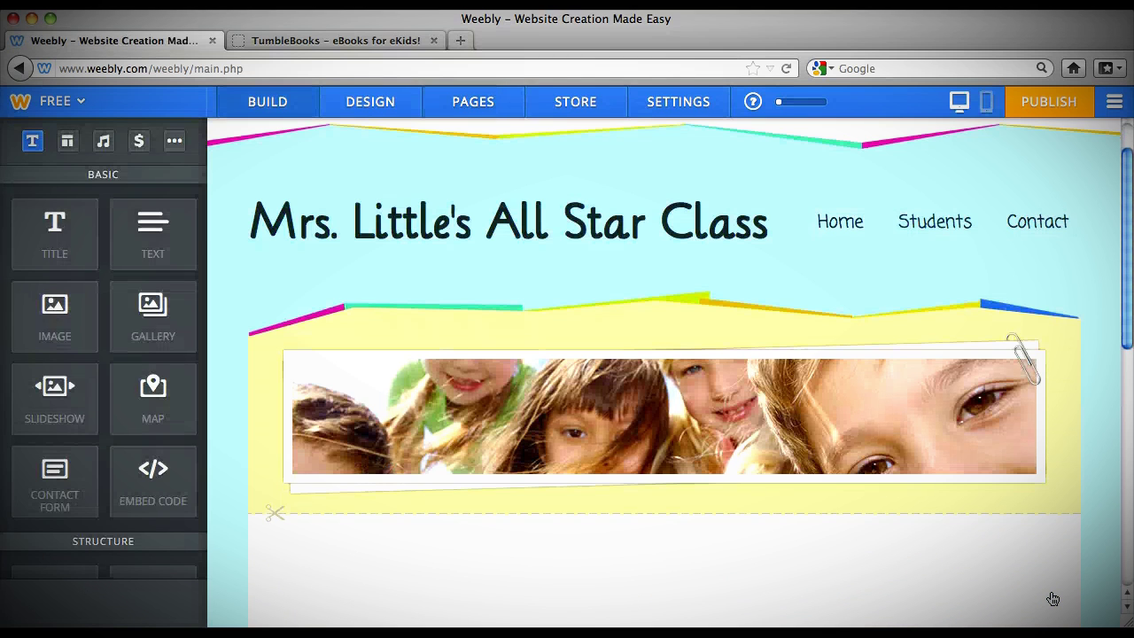
Add the title "Parent Information" to the Parents page and place a text element below it.
scroll(822, 324, "down", 5)
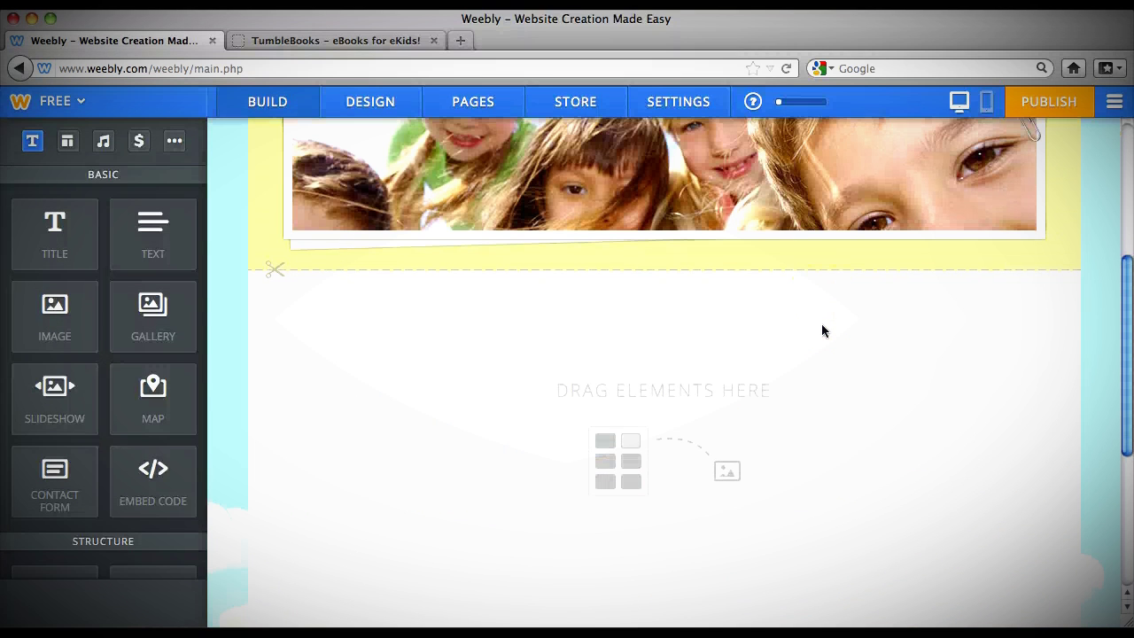
left_click_drag(54, 232, 342, 299)
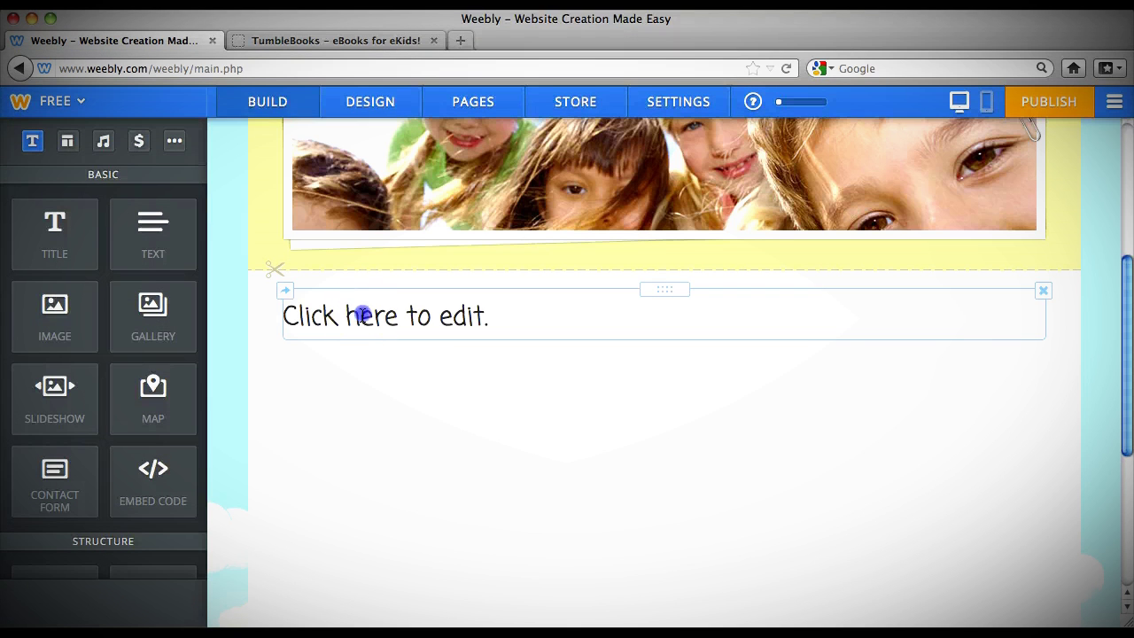
left_click(363, 315)
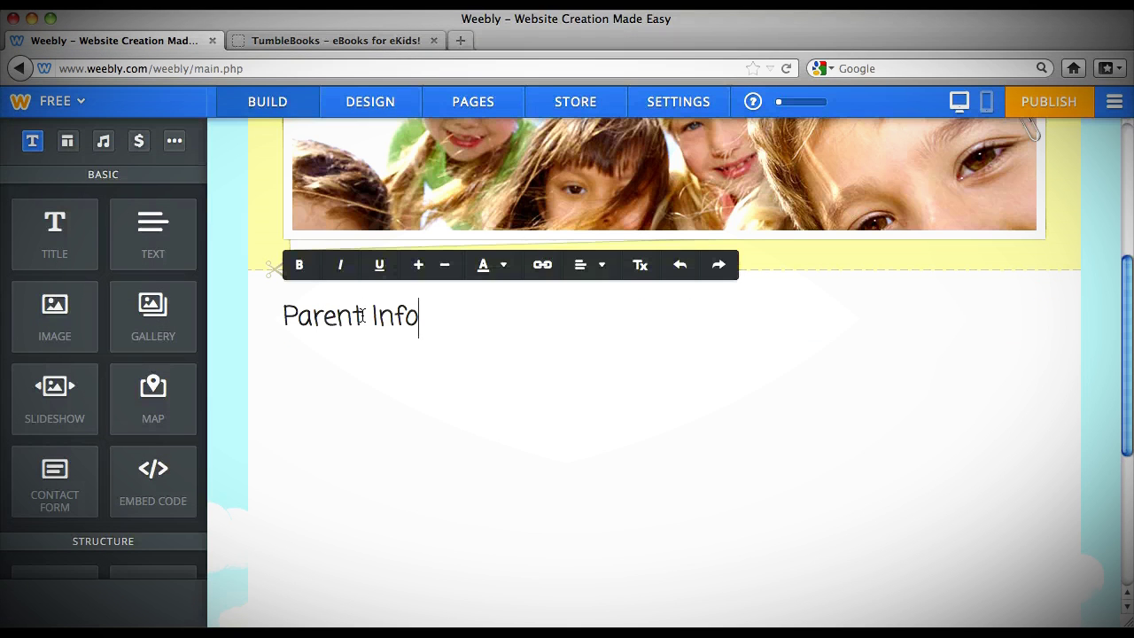
type("Parent Information")
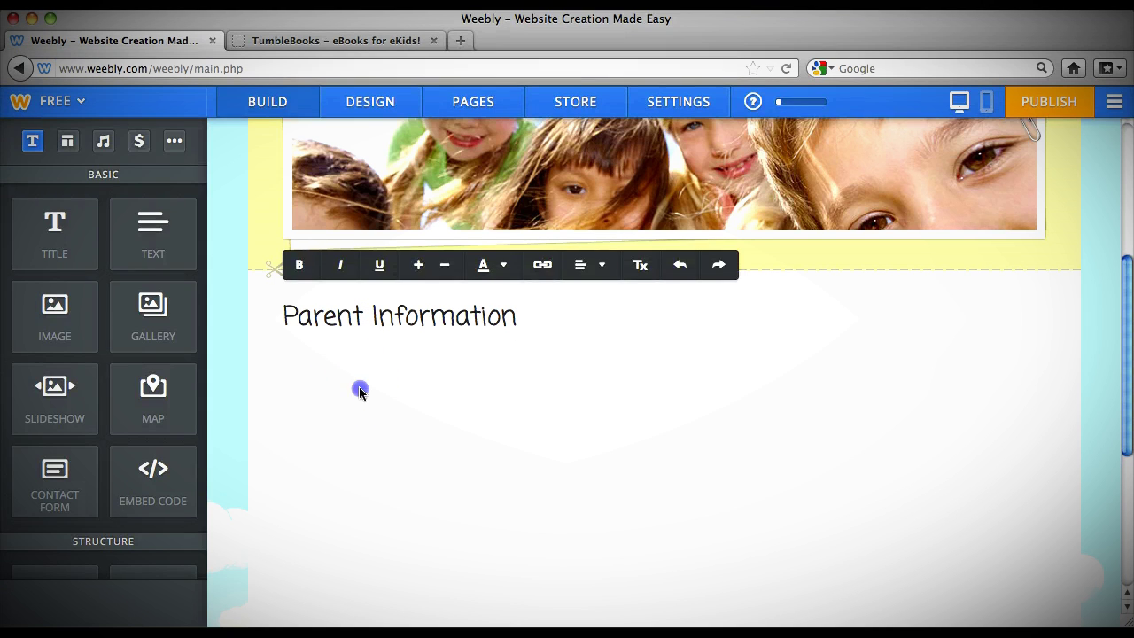
left_click(339, 413)
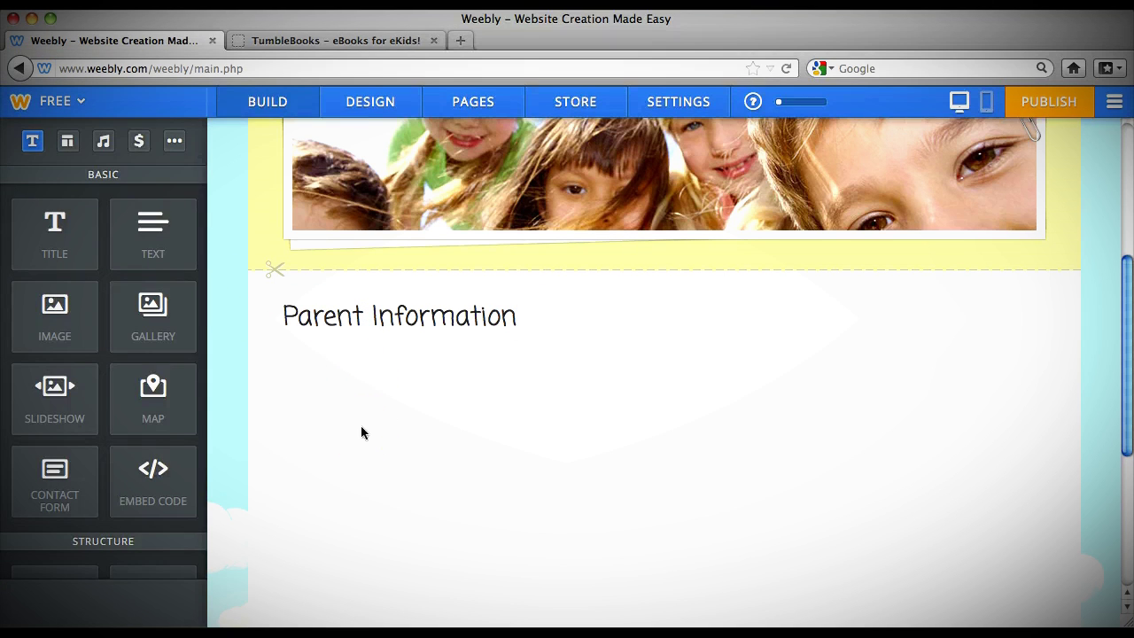
left_click_drag(177, 230, 339, 367)
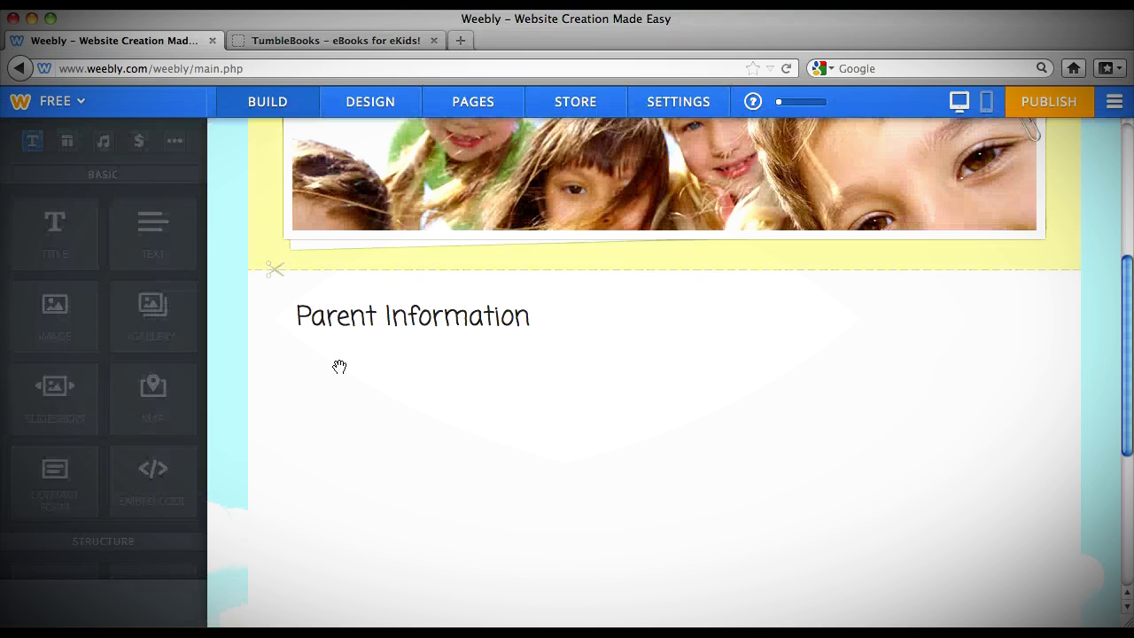
Return to the Home page and relabel the "Contact Me" button as "Parents Click Here".
scroll(340, 366, "up", 5)
left_click(839, 275)
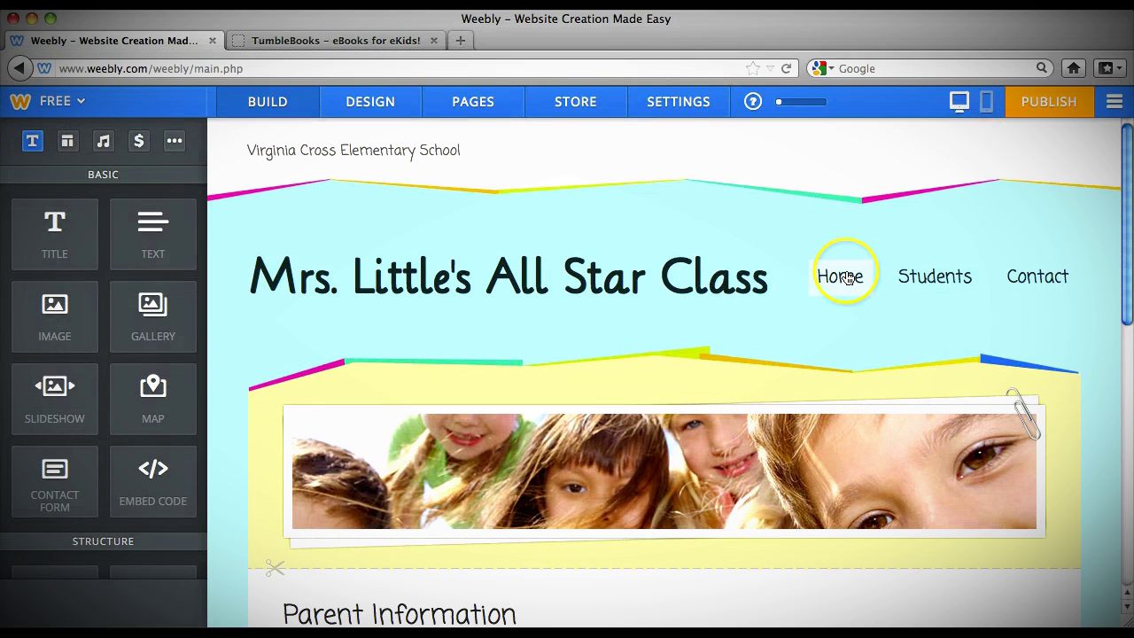
scroll(642, 220, "down", 5)
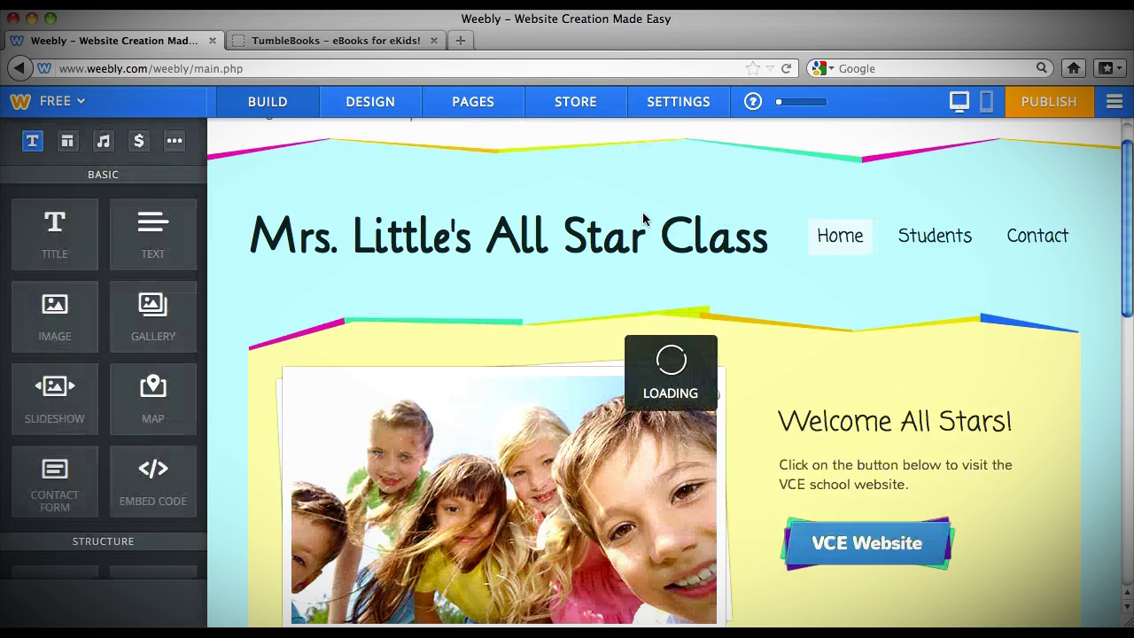
left_click(424, 472)
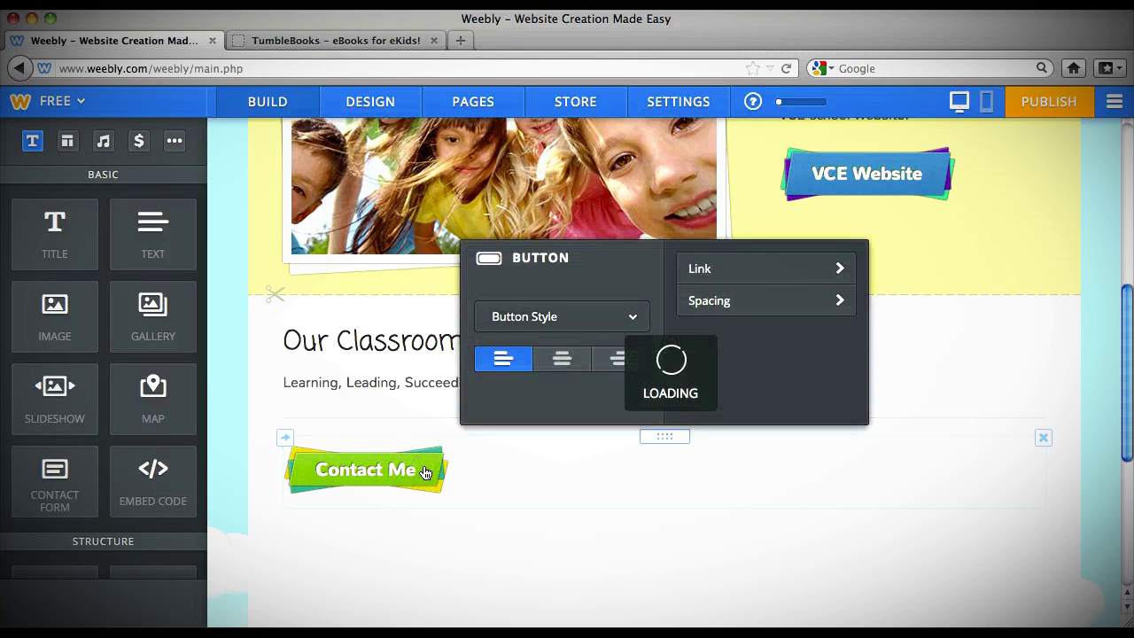
left_click(416, 469)
double_click(415, 468)
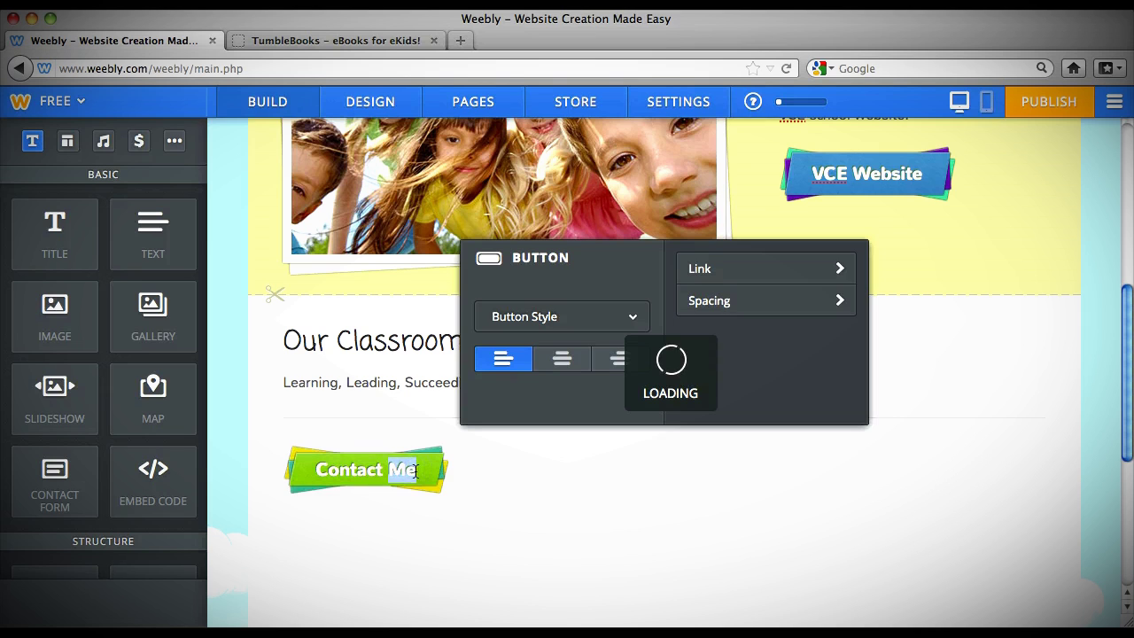
key("BackSpace")
key("BackSpace")
key("BackSpace")
key("BackSpace")
key("BackSpace")
key("BackSpace")
key("BackSpace")
key("BackSpace")
key("BackSpace")
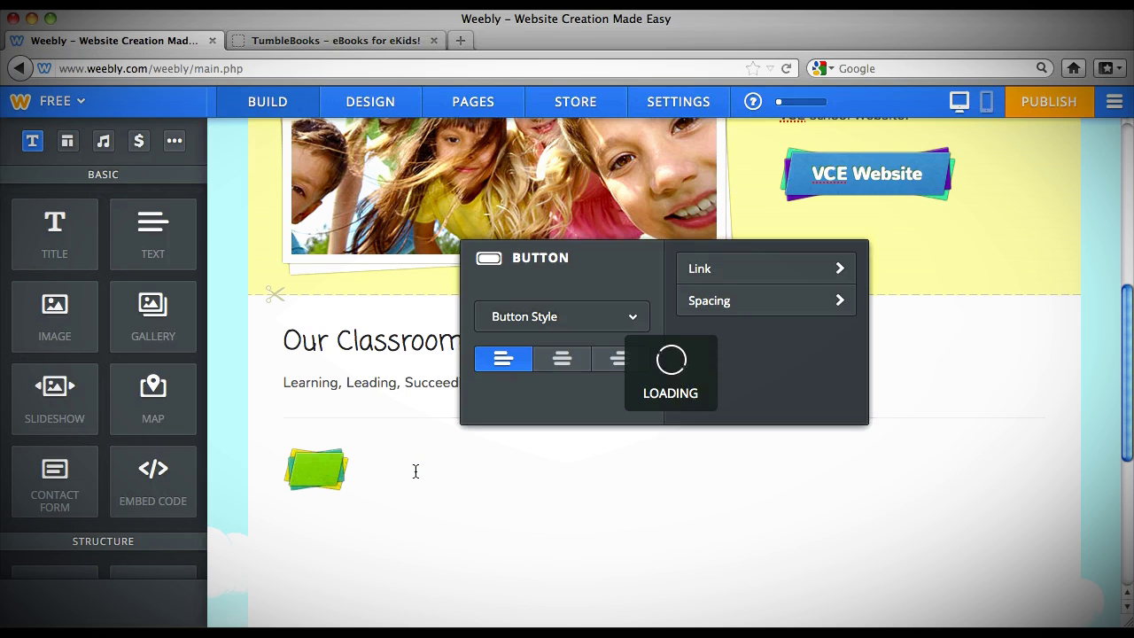
type("Parents")
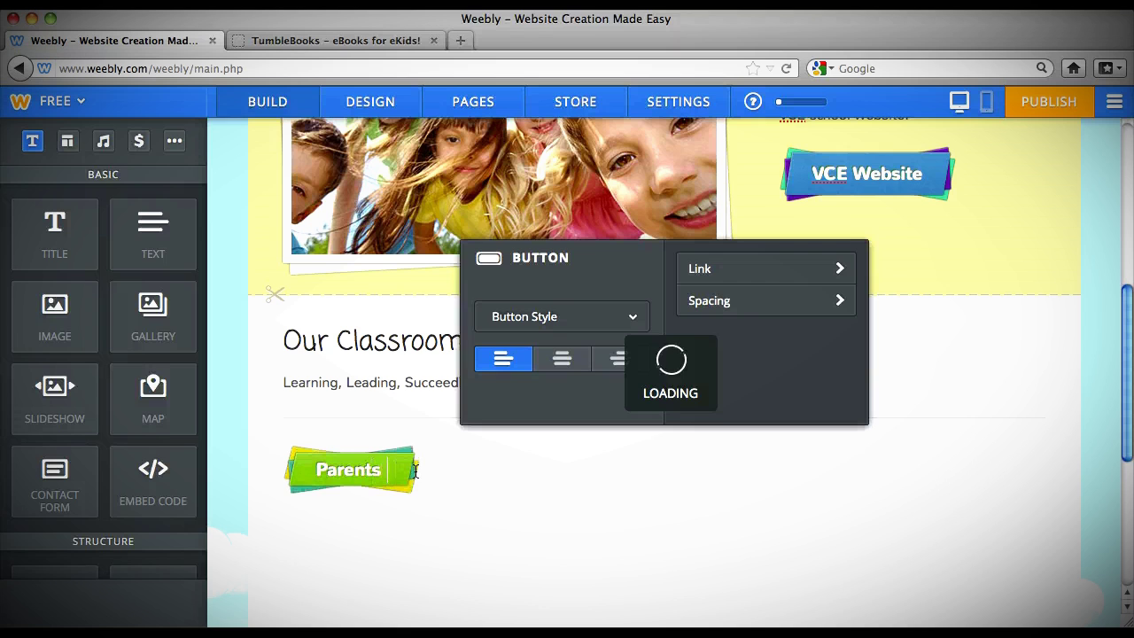
type(" Click Here")
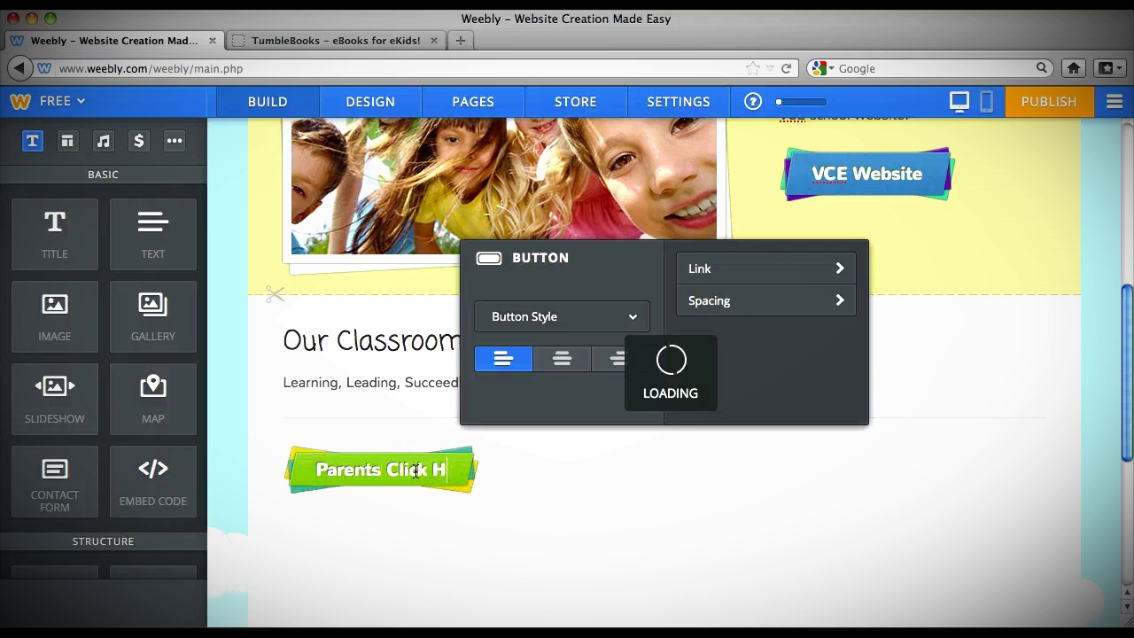
Link the "Parents Click Here" button to the standard page "Parents".
left_click(719, 273)
left_click(504, 319)
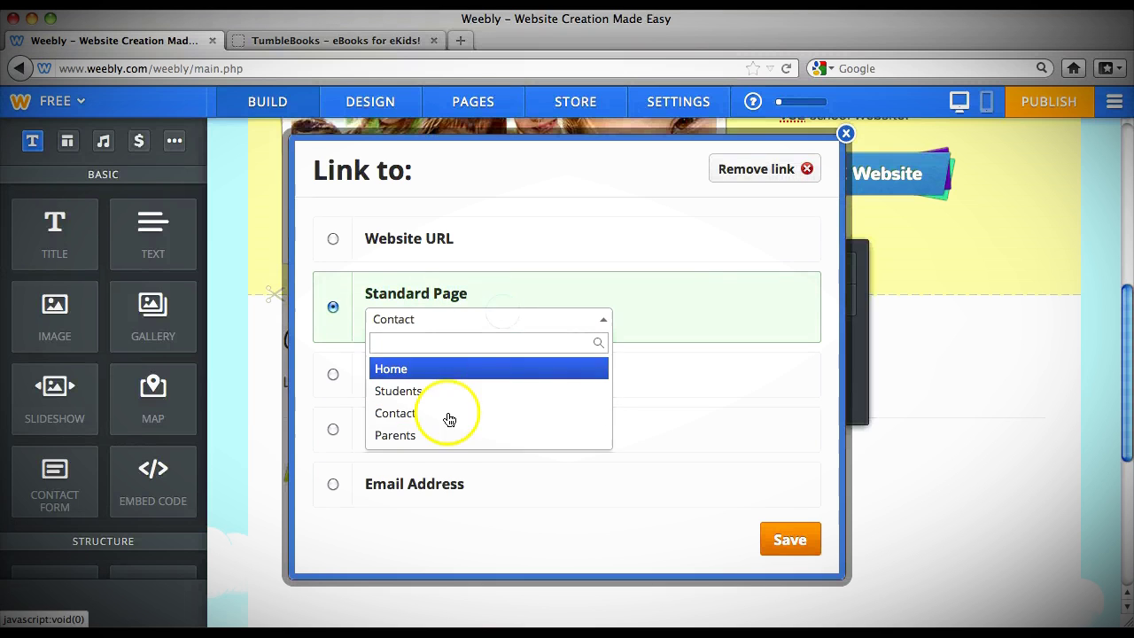
left_click(437, 441)
left_click(802, 542)
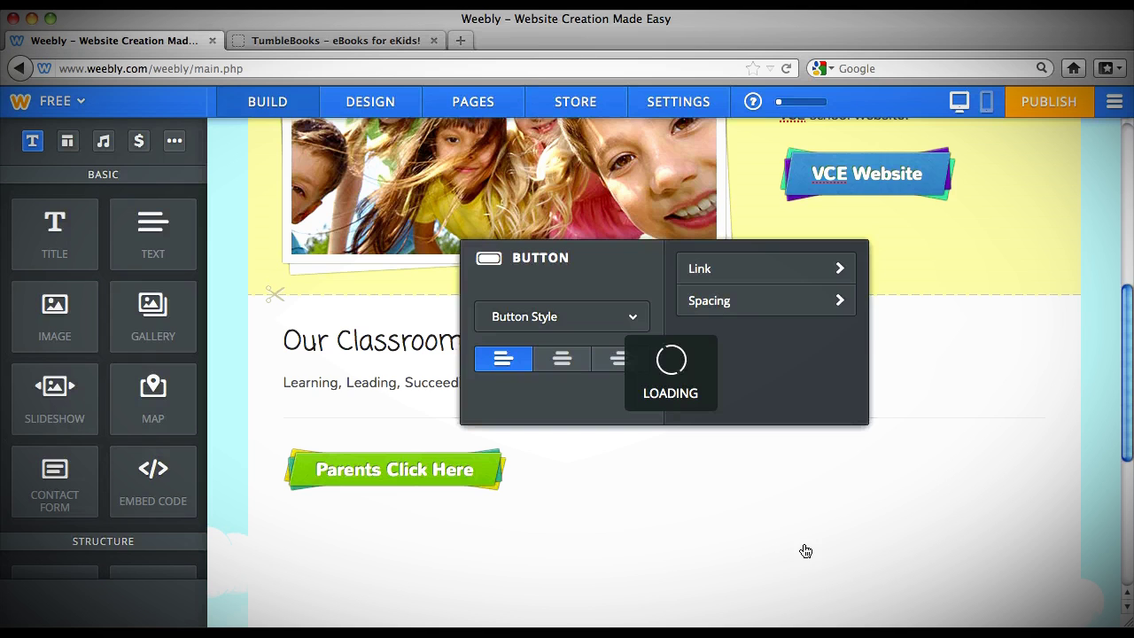
Start publishing the website and accept the prefilled Weebly.com subdomain as its address.
scroll(796, 547, "up", 5)
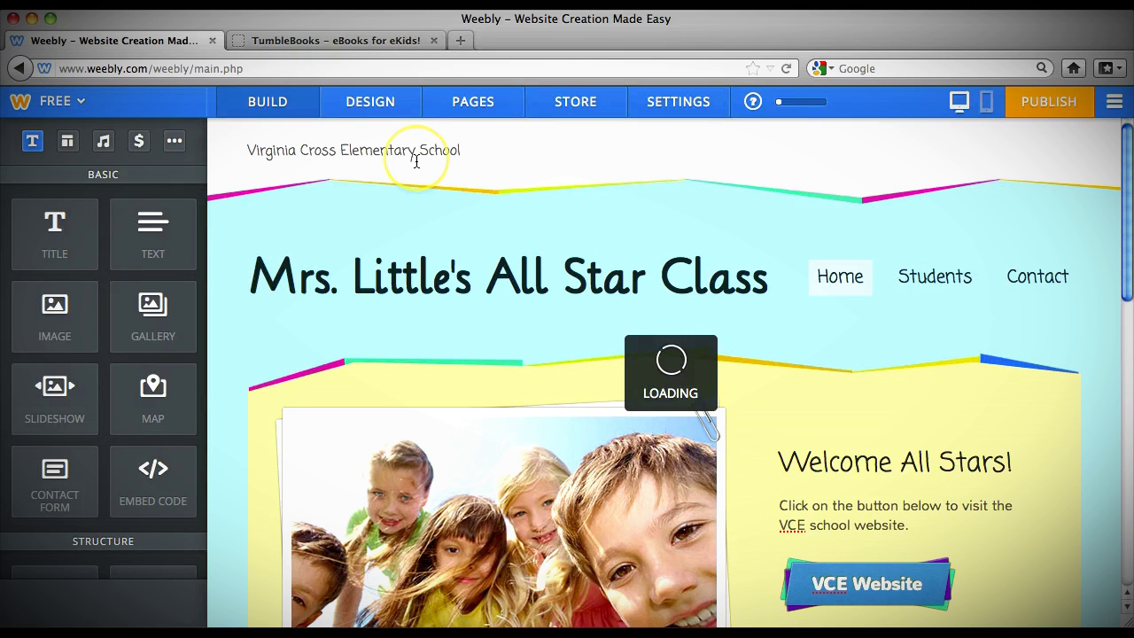
scroll(927, 218, "down", 10)
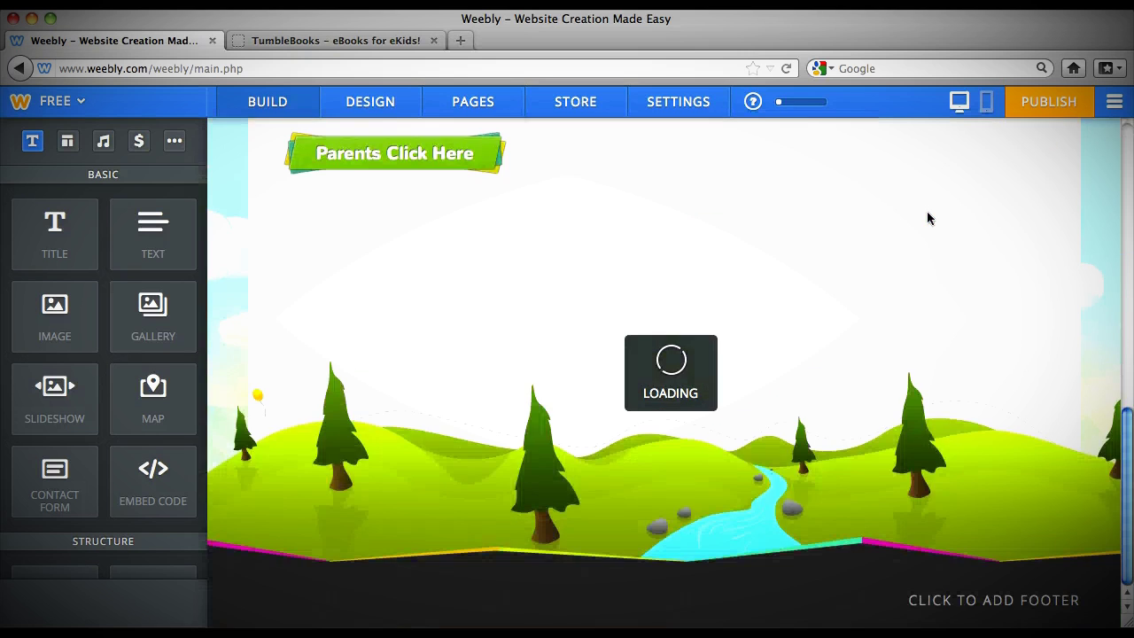
scroll(928, 215, "up", 10)
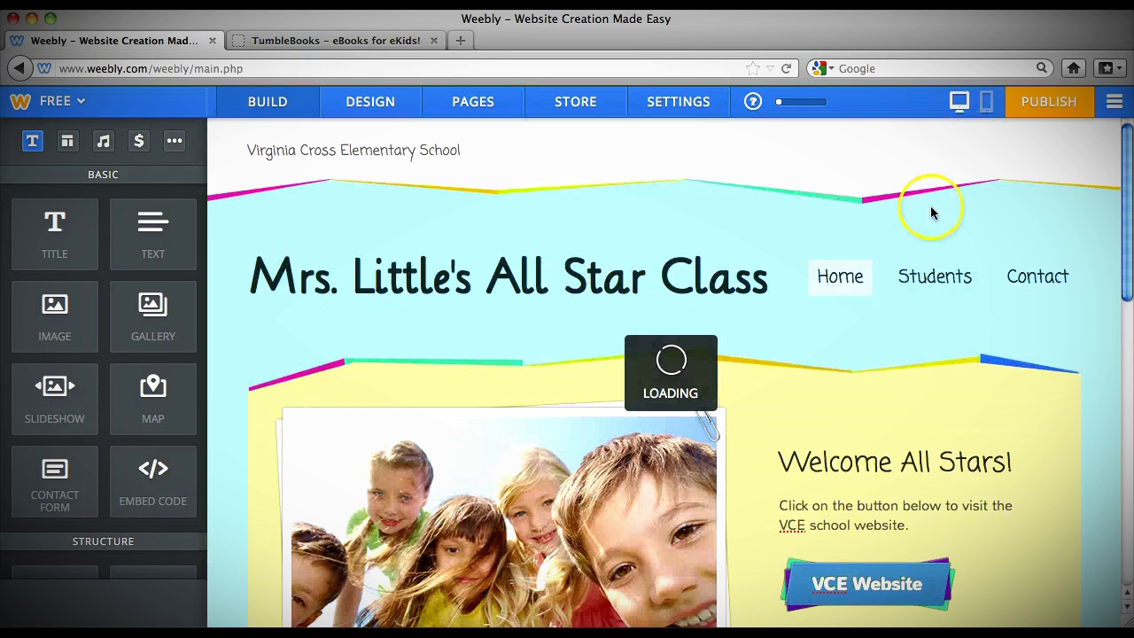
left_click(1050, 105)
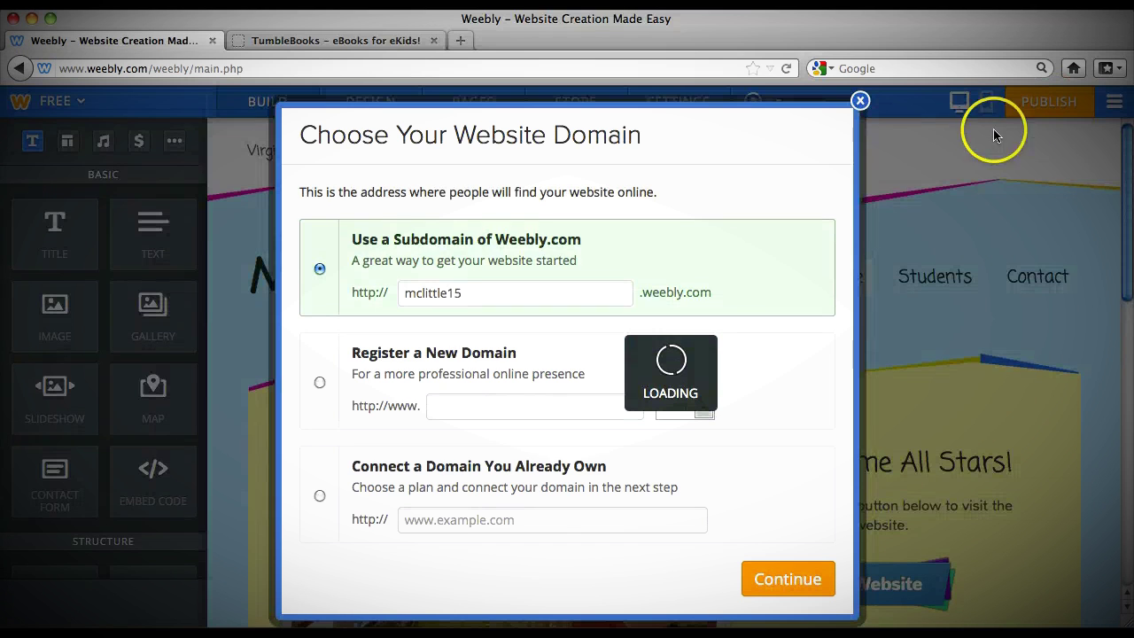
left_click(465, 292)
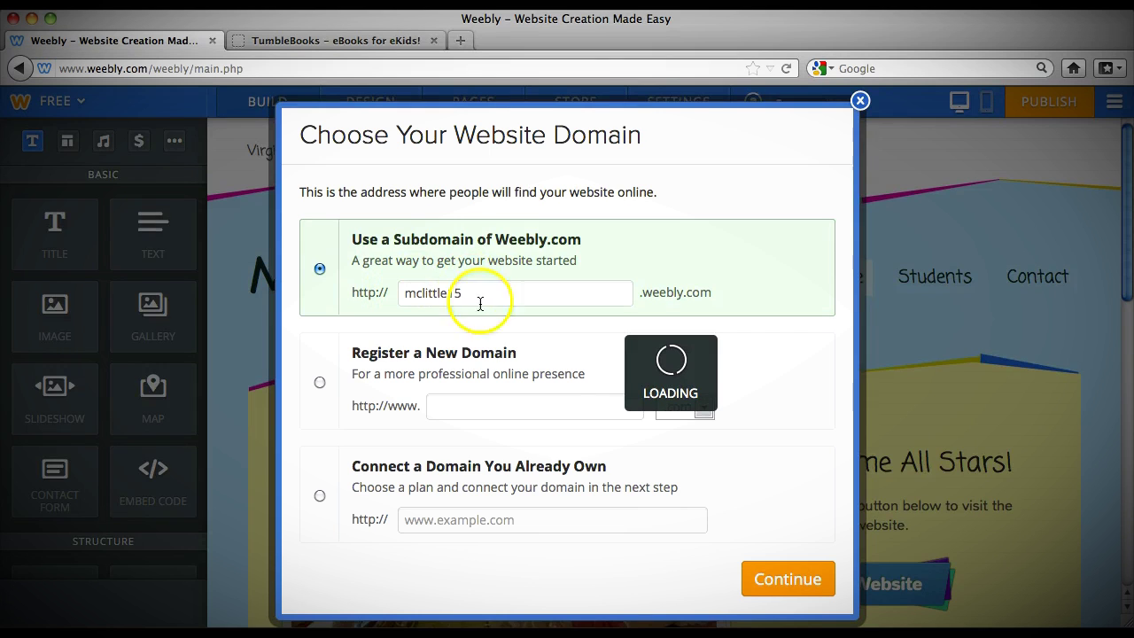
left_click(784, 590)
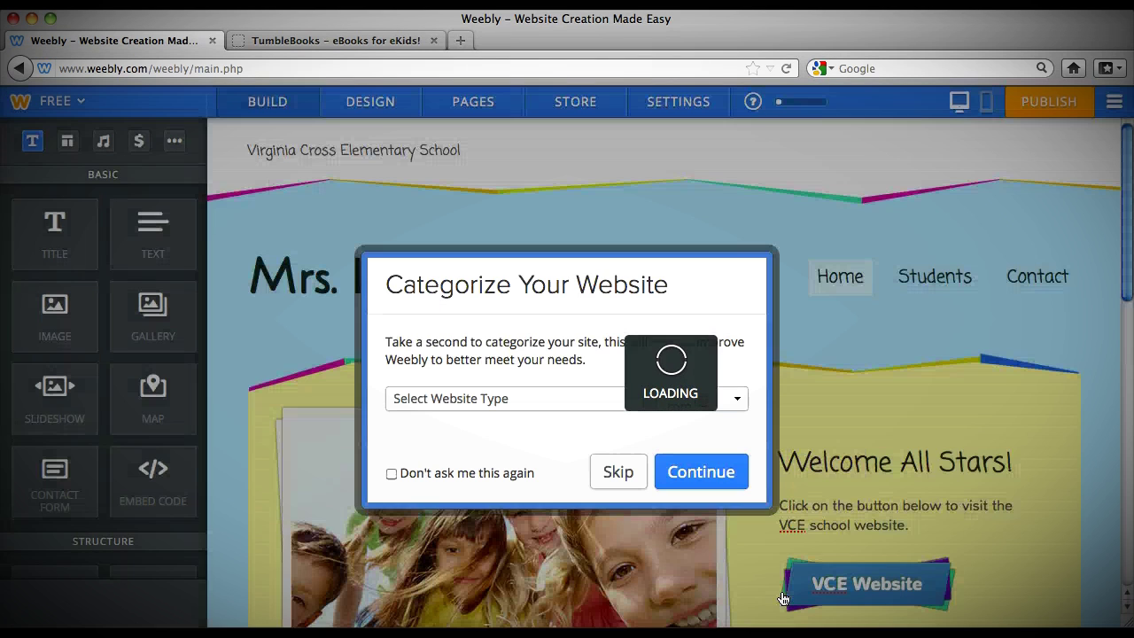
Categorize the website with the type Education and the category Teacher, and continue with publishing.
left_click(577, 405)
left_click(735, 403)
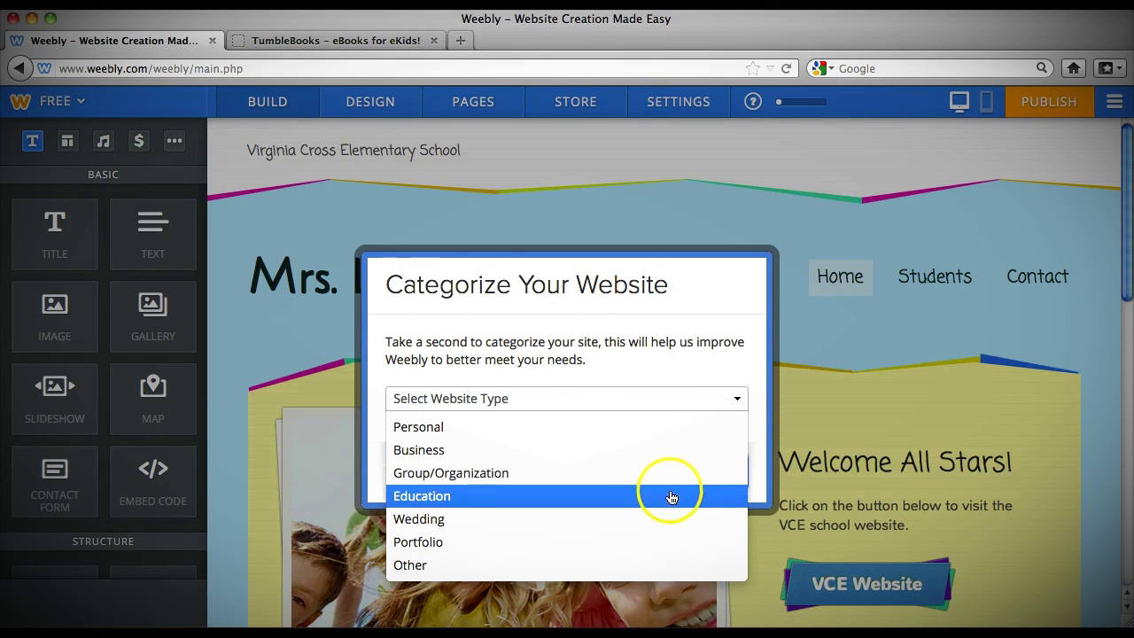
left_click(671, 496)
left_click(651, 416)
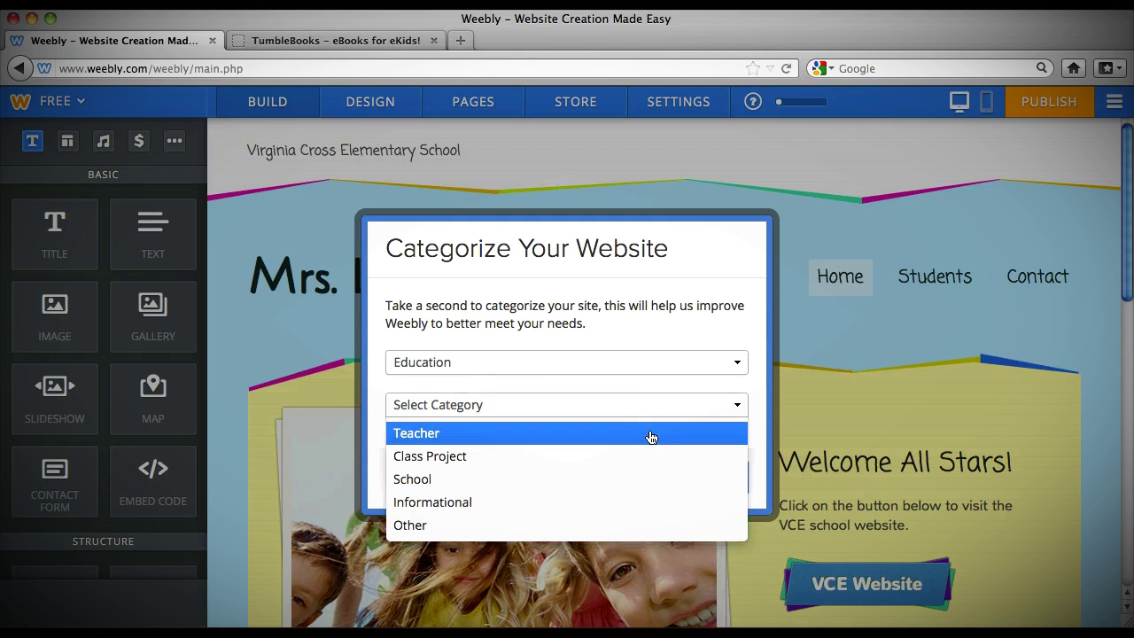
left_click(651, 437)
left_click(392, 482)
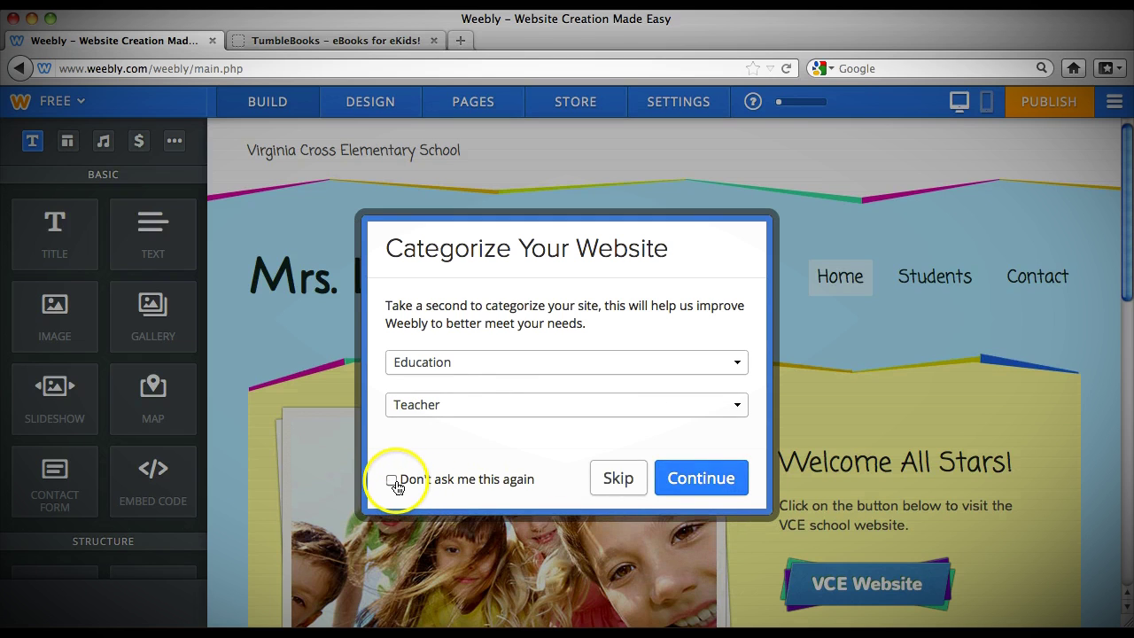
left_click(711, 479)
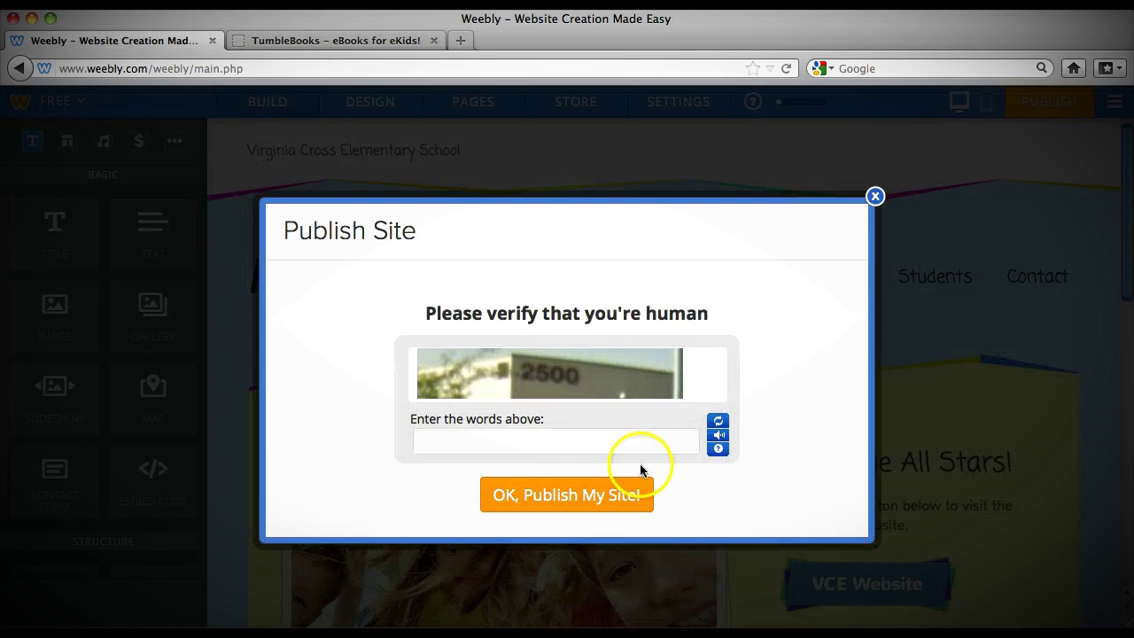
Enter the human verification code to publish the site, and open its published address.
left_click(635, 438)
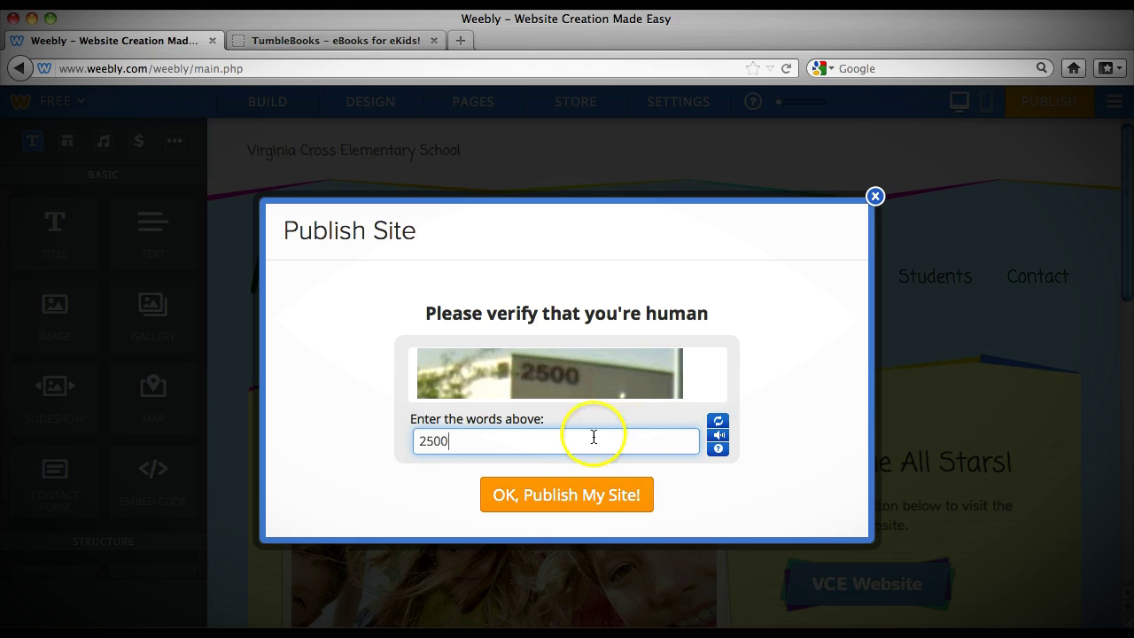
left_click(579, 496)
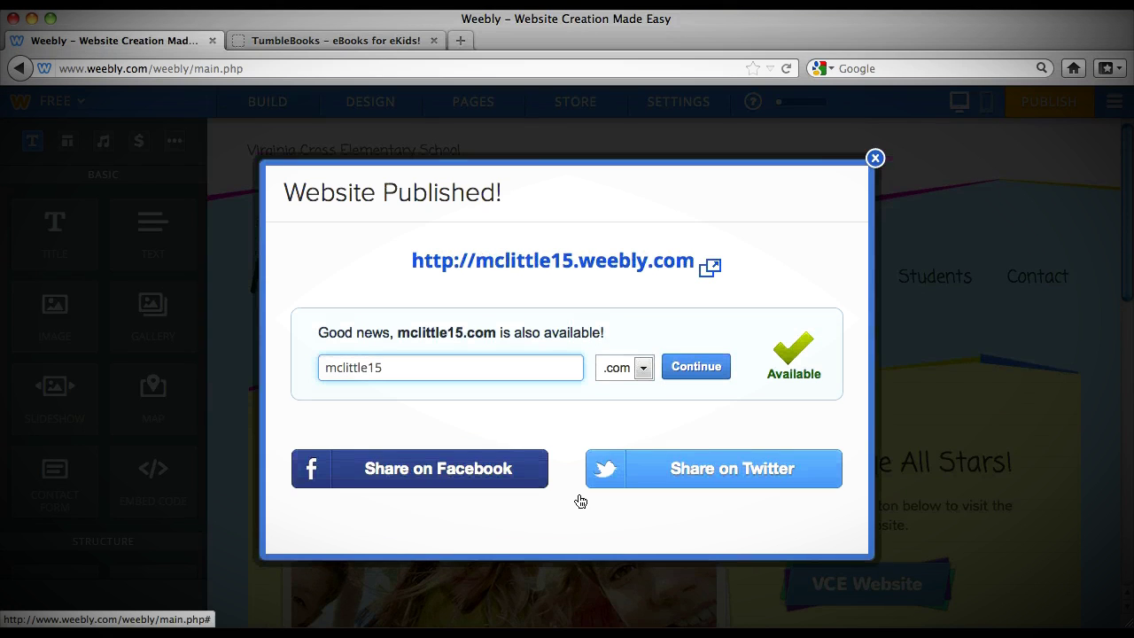
left_click(568, 266)
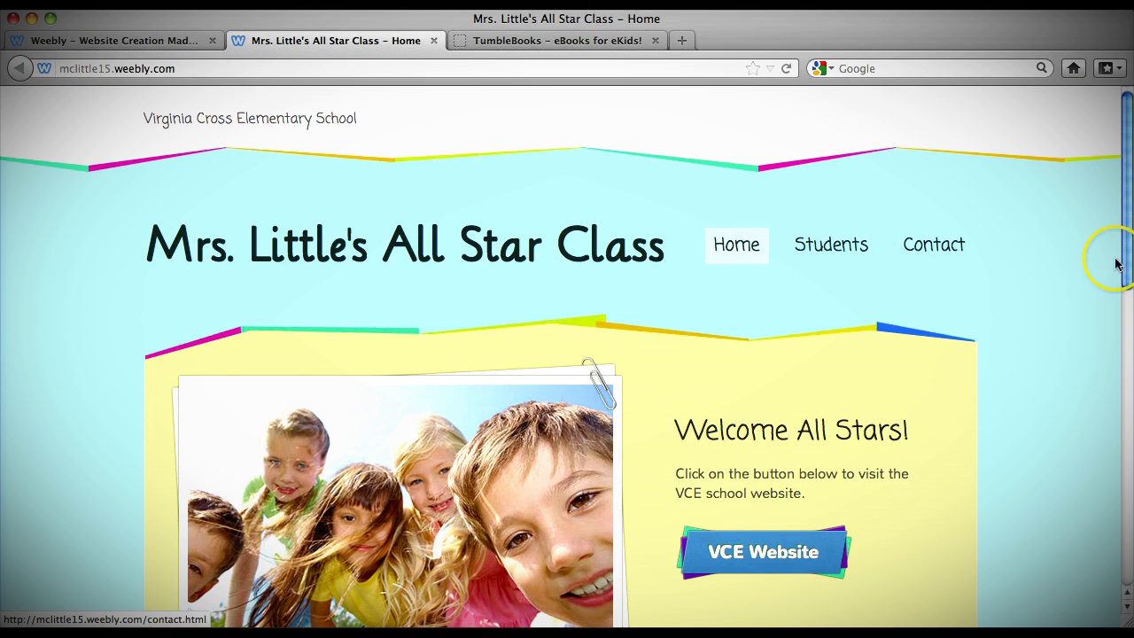
Review the published Home page and follow its "Parents Click Here" button to check the Parents page.
scroll(1036, 296, "down", 10)
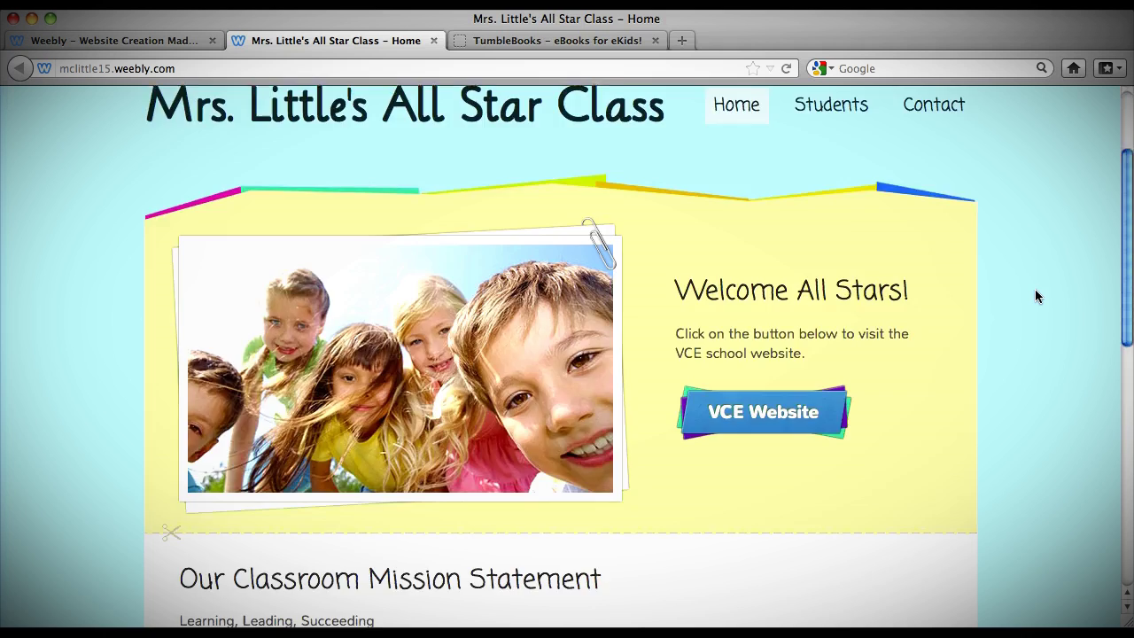
scroll(1036, 298, "up", 5)
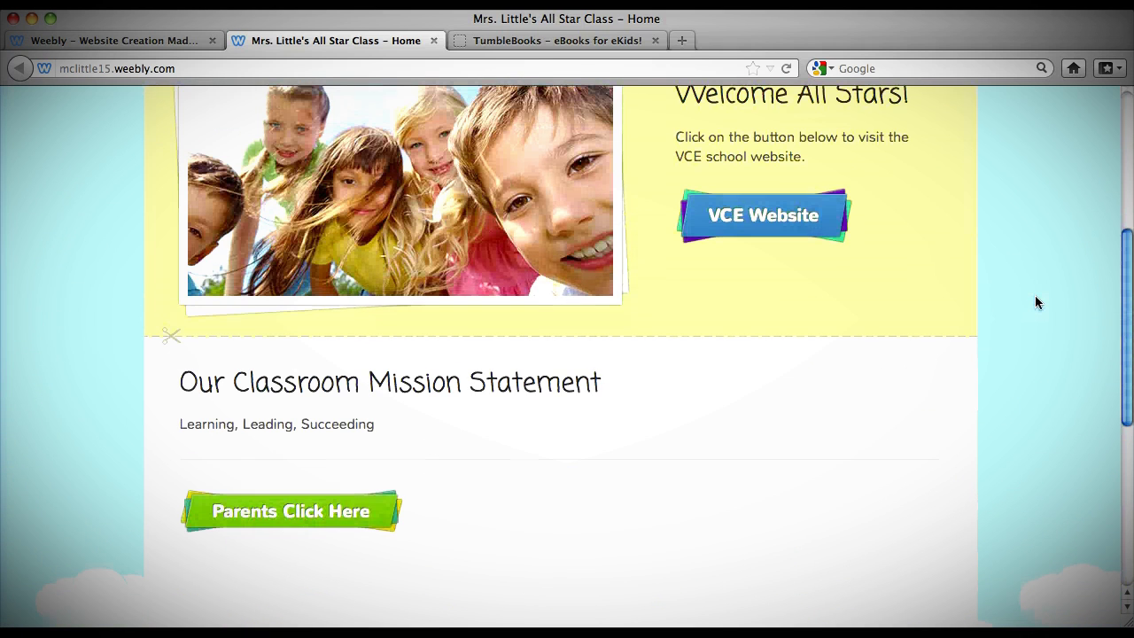
left_click(349, 512)
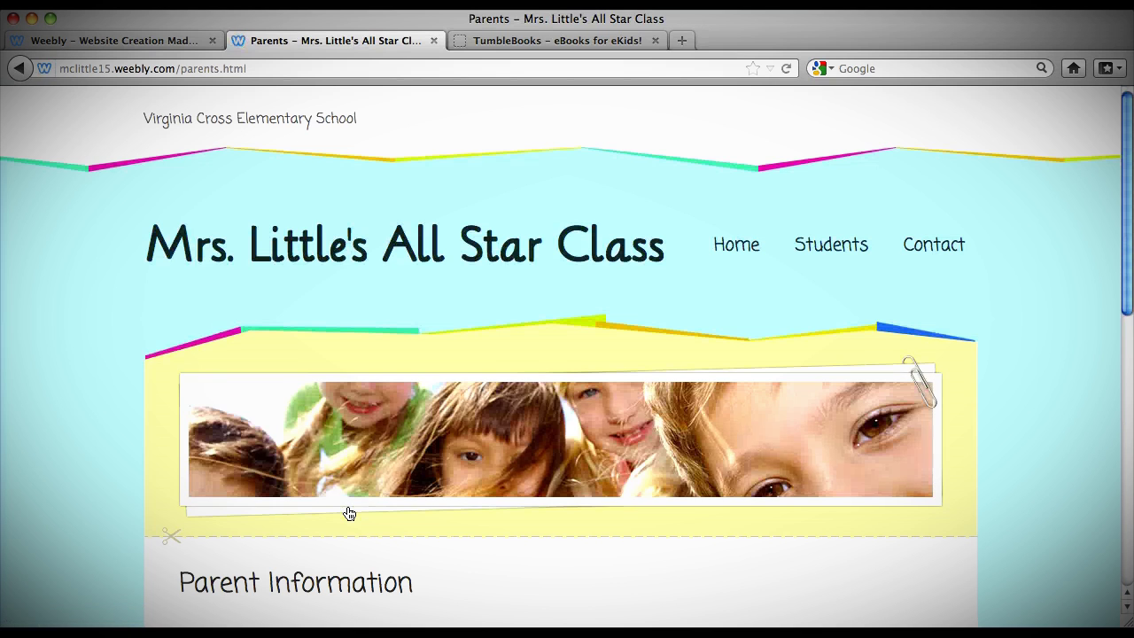
scroll(349, 514, "down", 3)
scroll(349, 513, "up", 3)
scroll(349, 513, "down", 3)
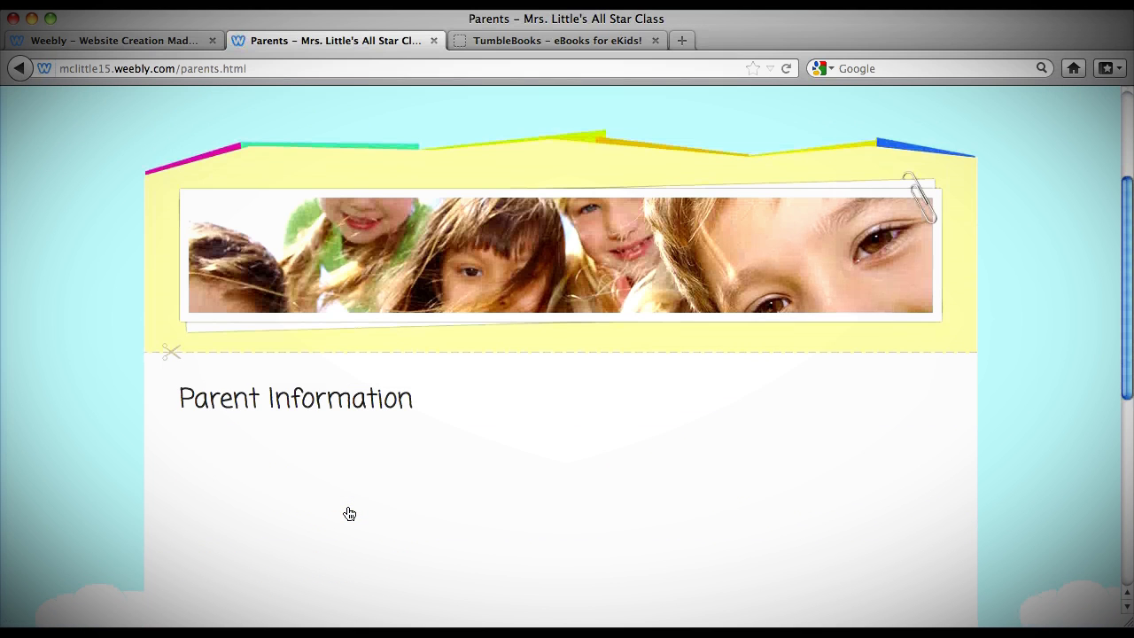
Return to the Weebly editor, close the publishing confirmation and open the Parents page for editing.
left_click(189, 41)
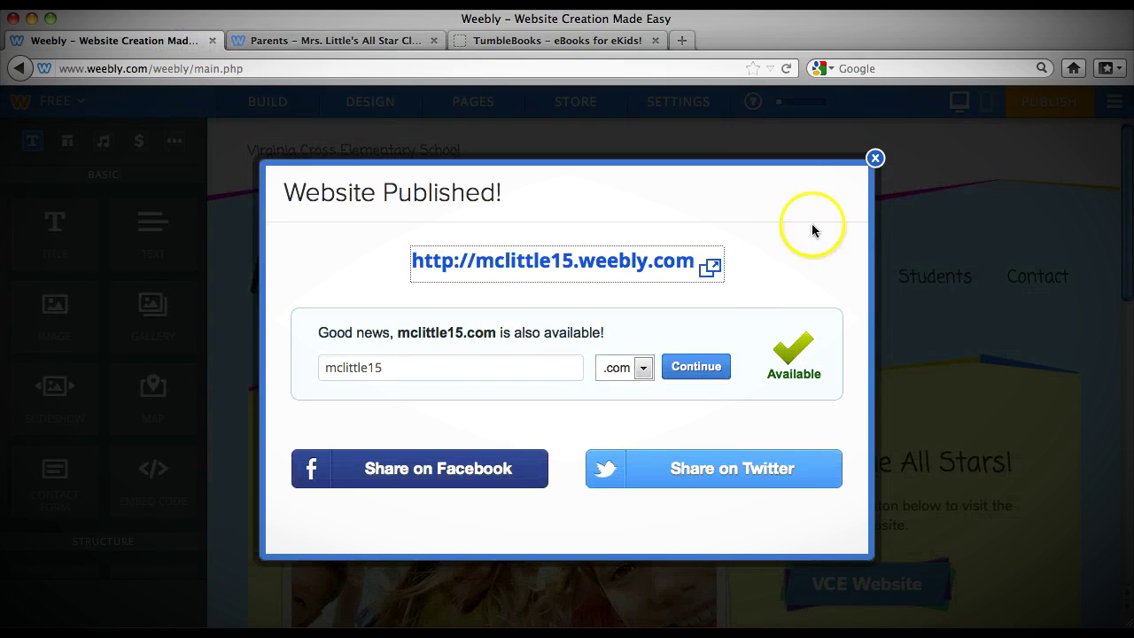
left_click(874, 157)
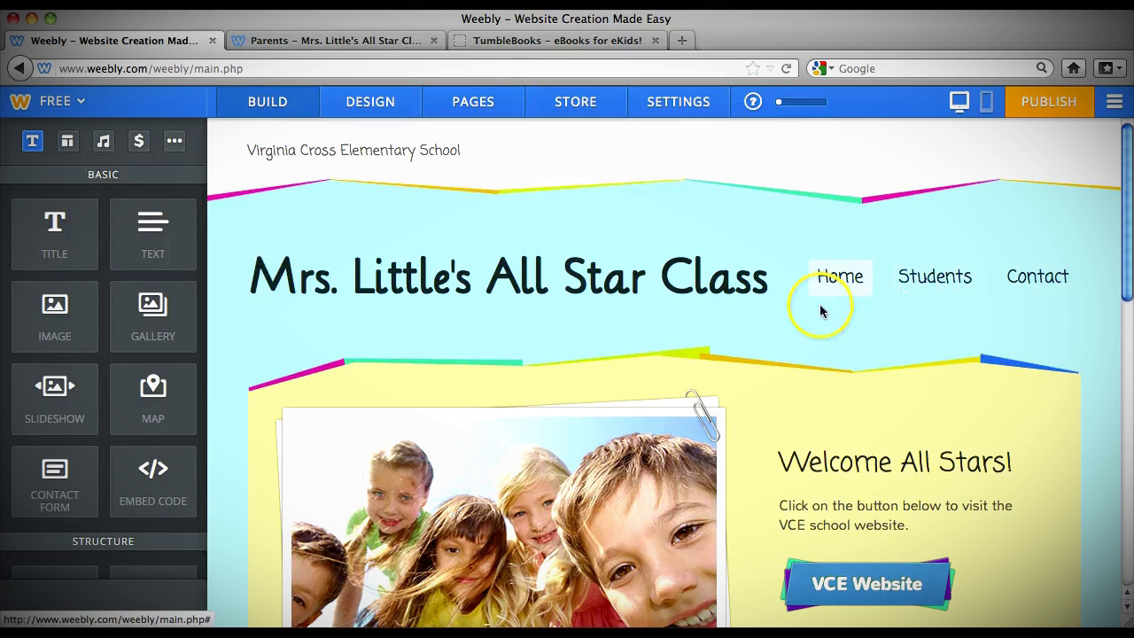
scroll(820, 310, "down", 5)
left_click(332, 492)
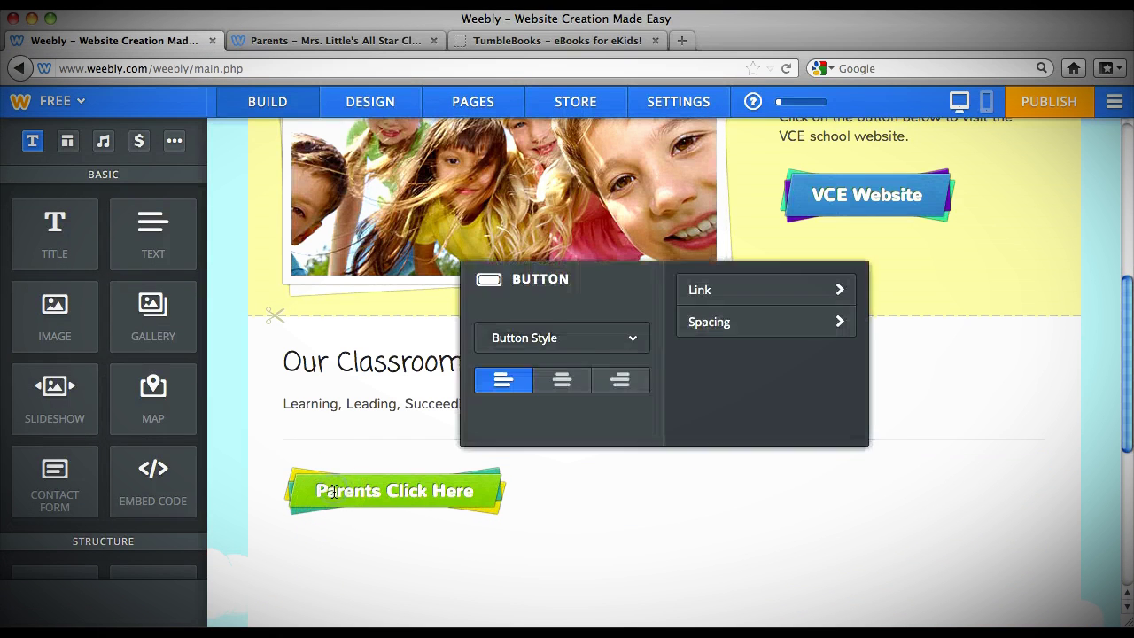
left_click(463, 102)
left_click(121, 320)
left_click(1051, 595)
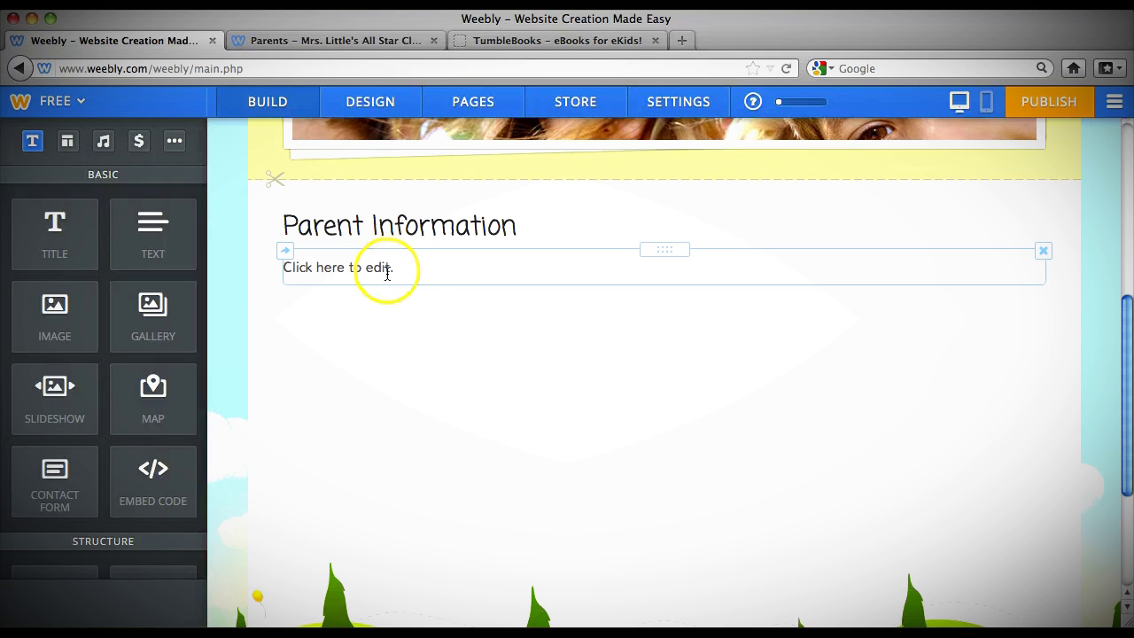
Check how the unedited text element below "Parent Information" appears on the published Parents page.
left_click(408, 42)
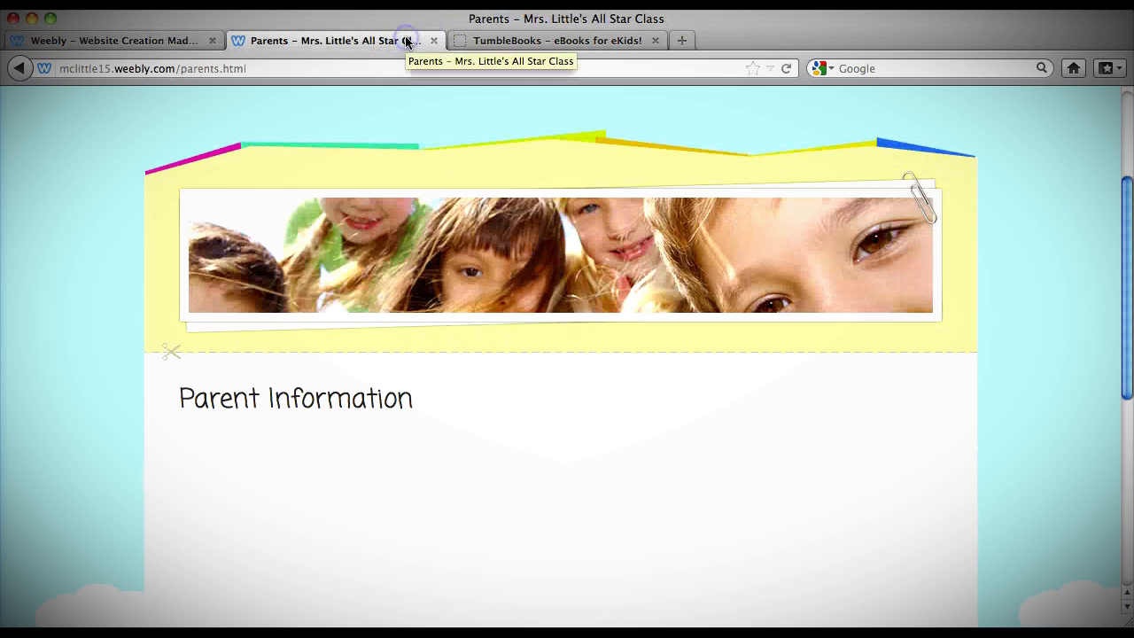
scroll(415, 410, "up", 3)
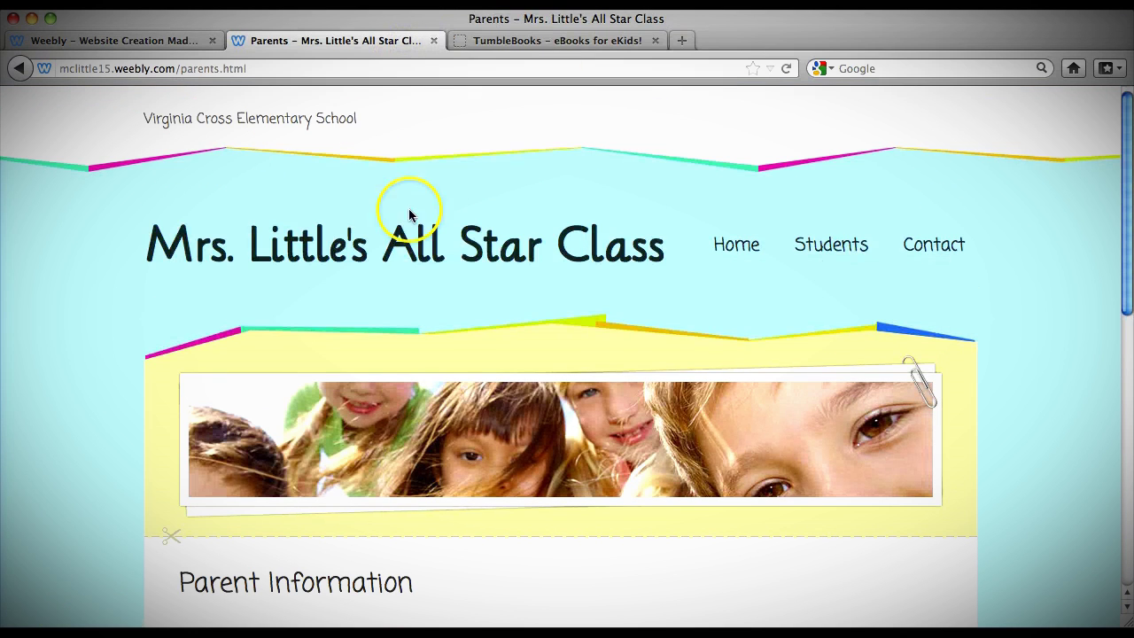
scroll(431, 443, "down", 3)
scroll(439, 413, "up", 3)
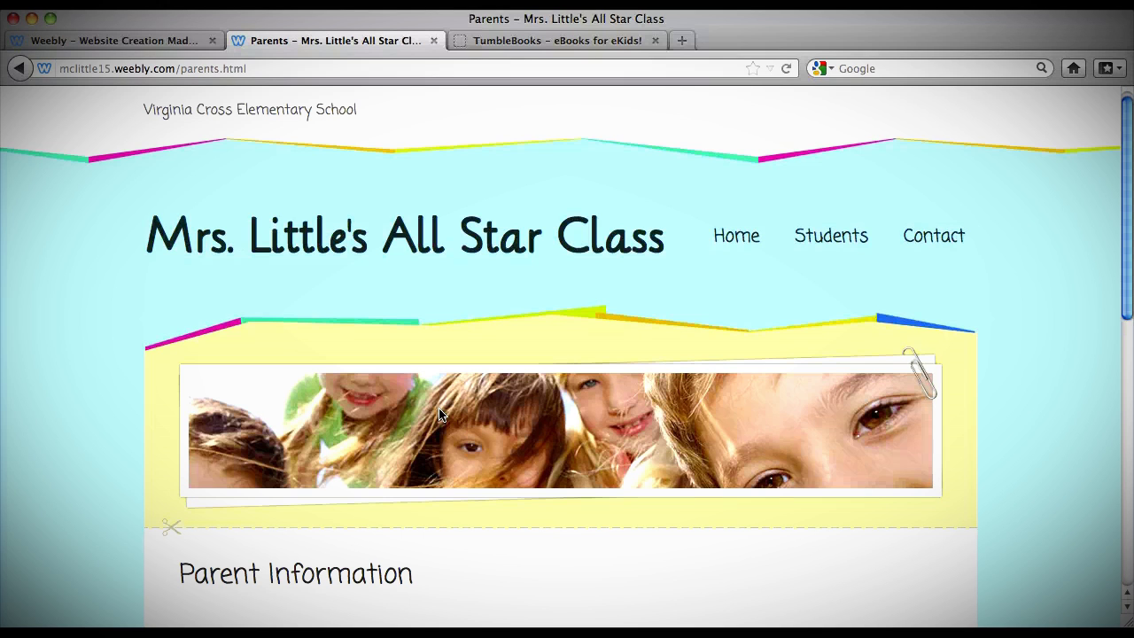
Return to the Home page in the Weebly editor and open its header image for editing.
left_click(148, 39)
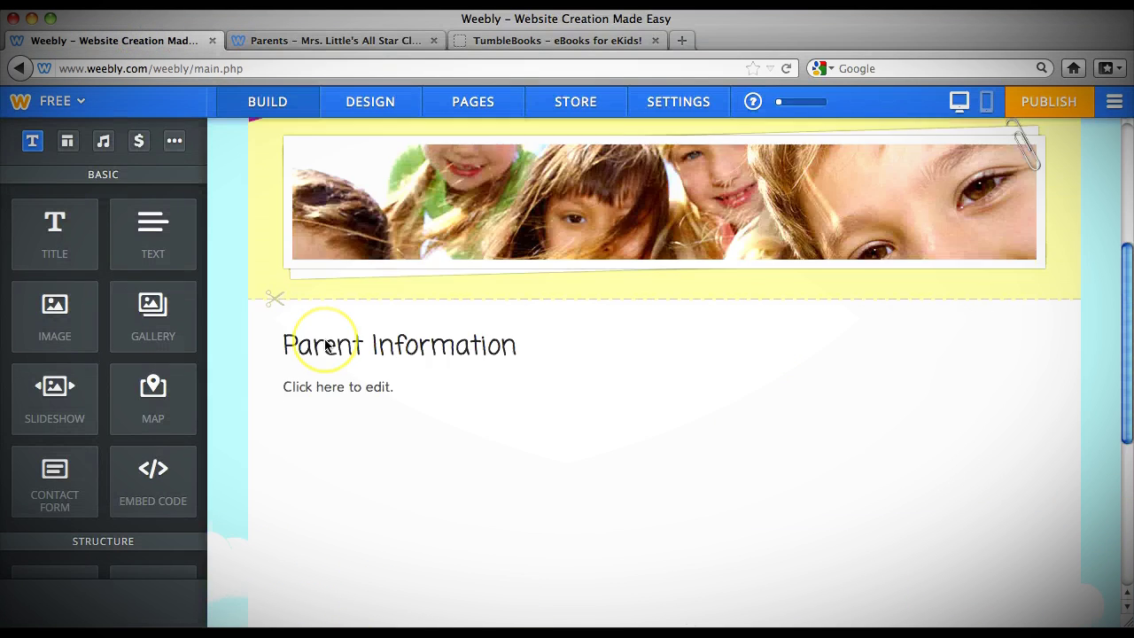
scroll(327, 345, "up", 5)
left_click(849, 290)
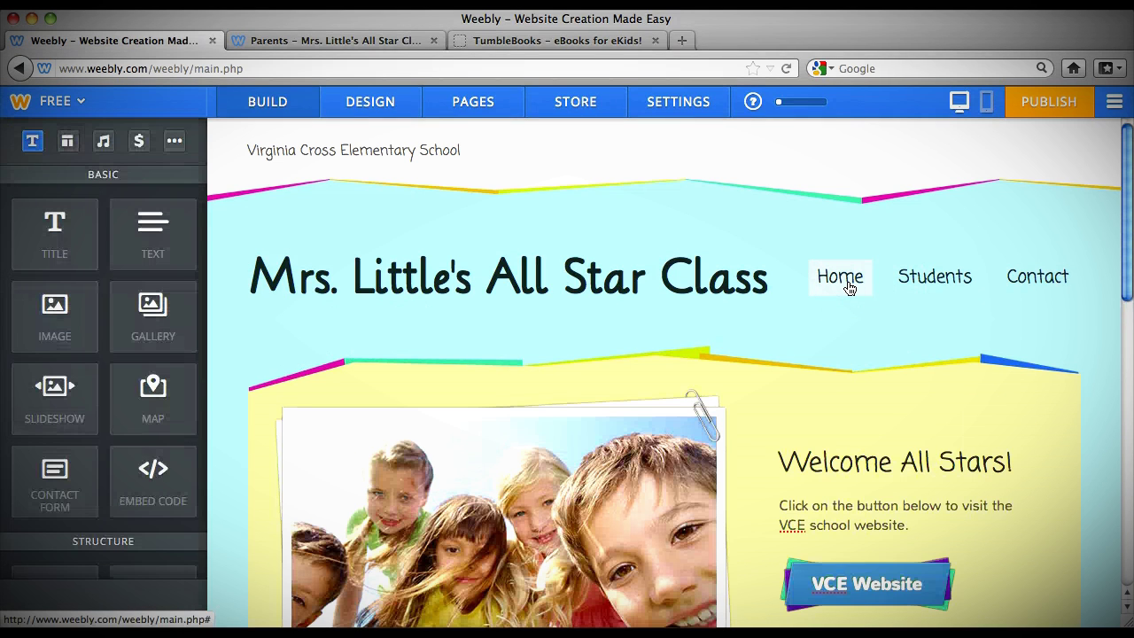
scroll(717, 322, "down", 4)
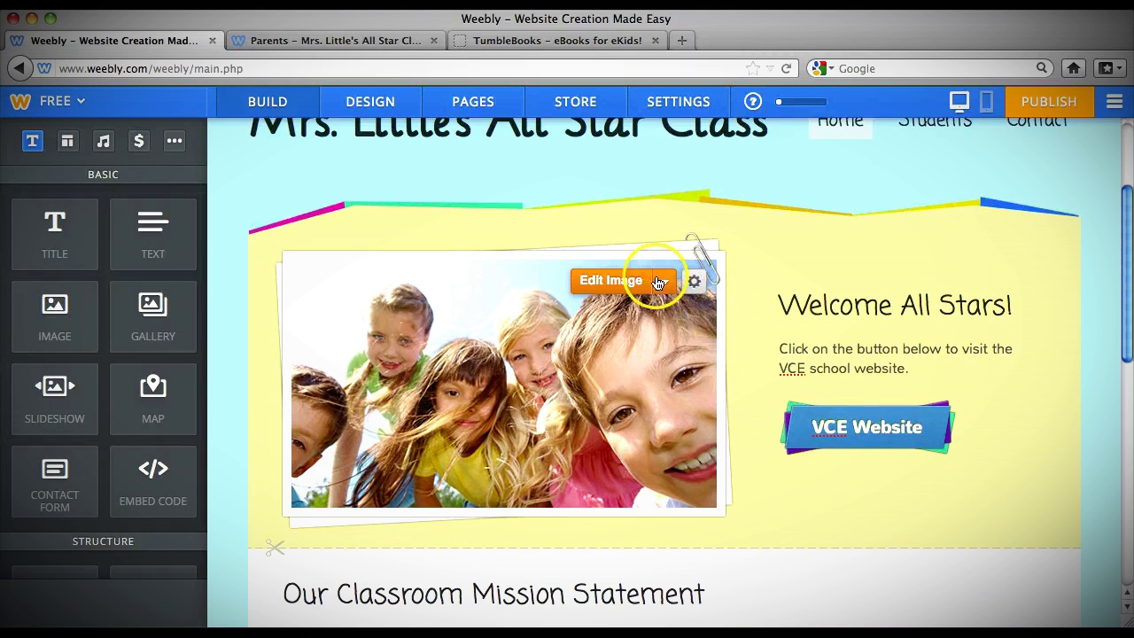
left_click(630, 286)
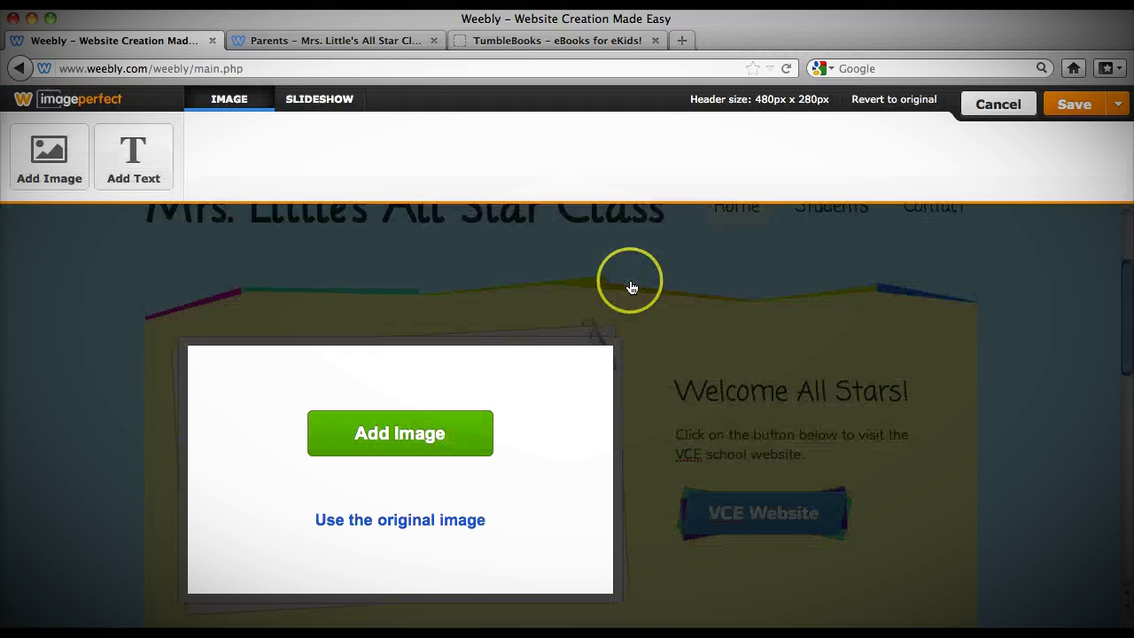
Upload the Desktop screenshot file ending in "5.11.08 PM" as the new header image.
left_click(447, 431)
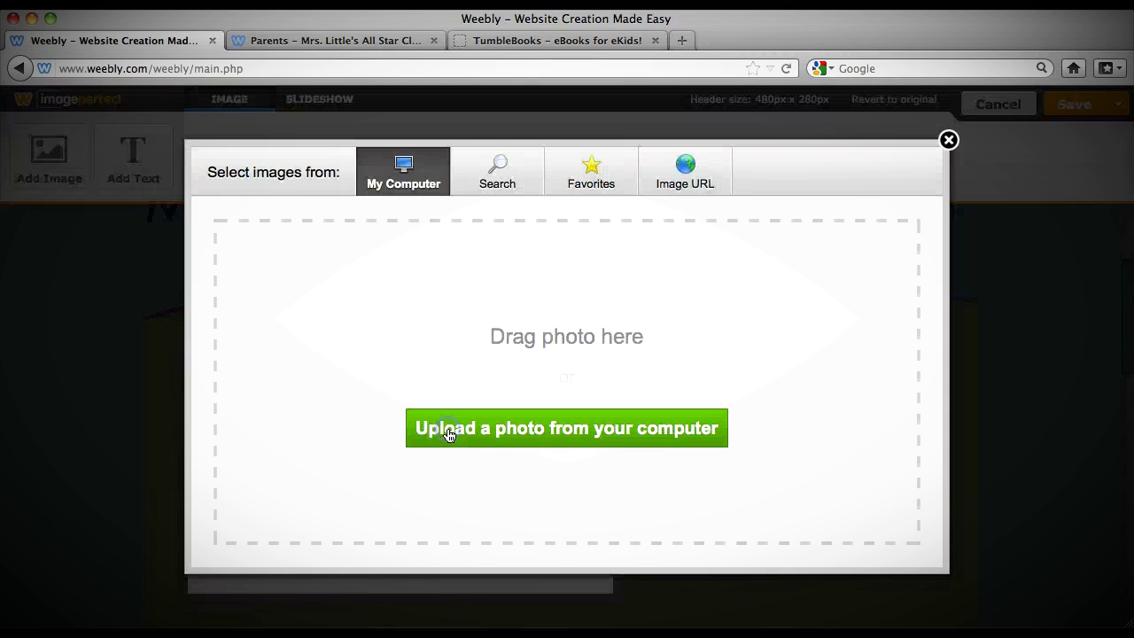
left_click(448, 431)
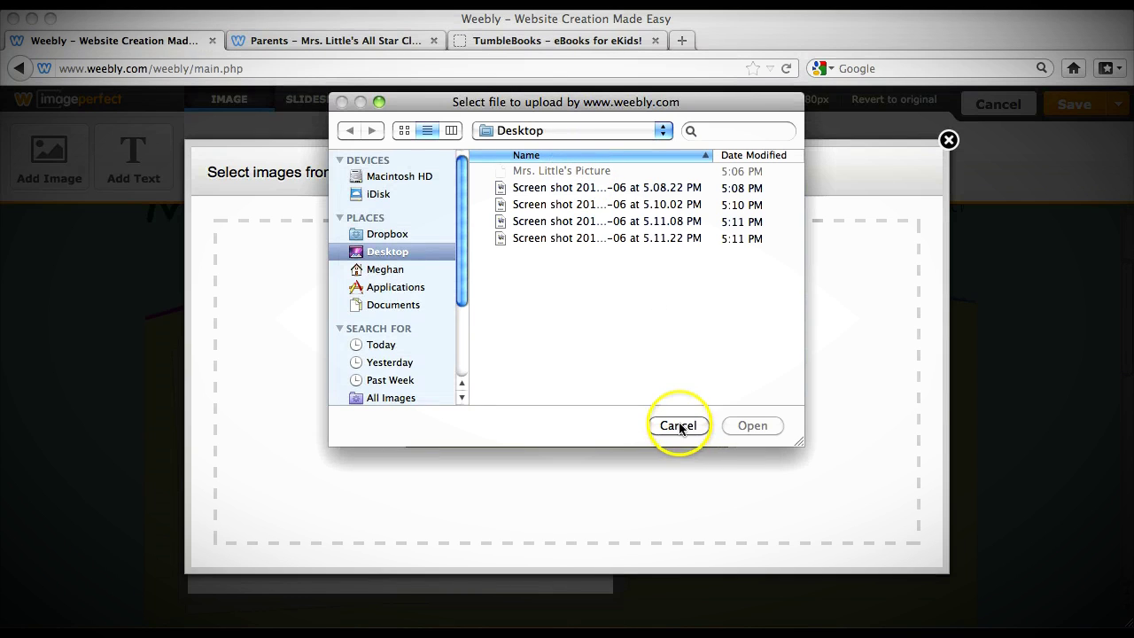
left_click(634, 222)
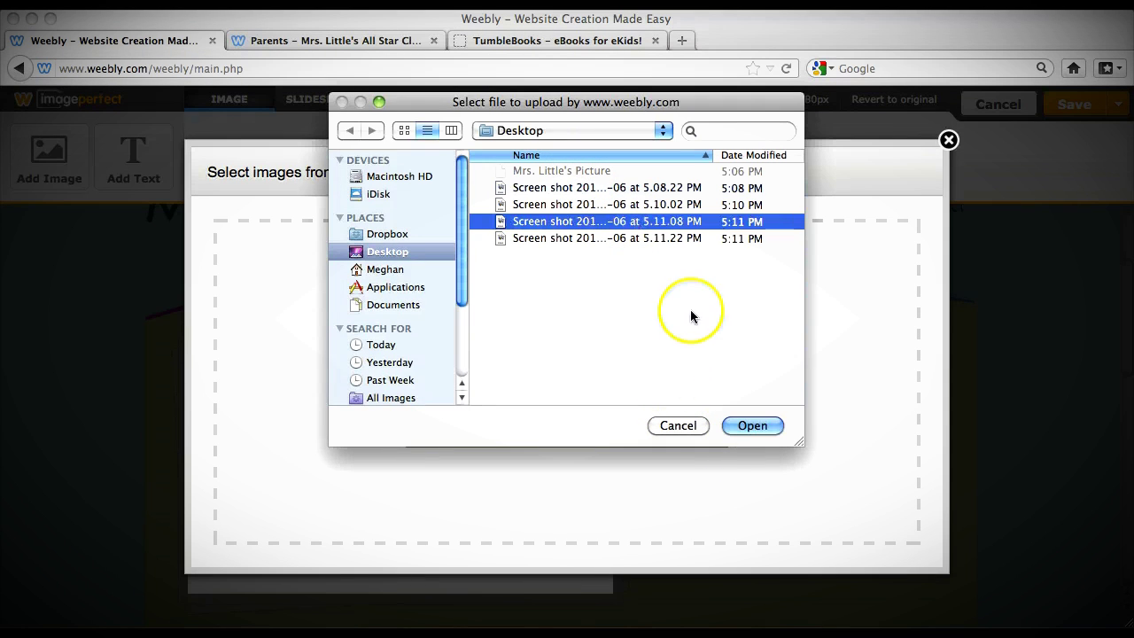
left_click(751, 426)
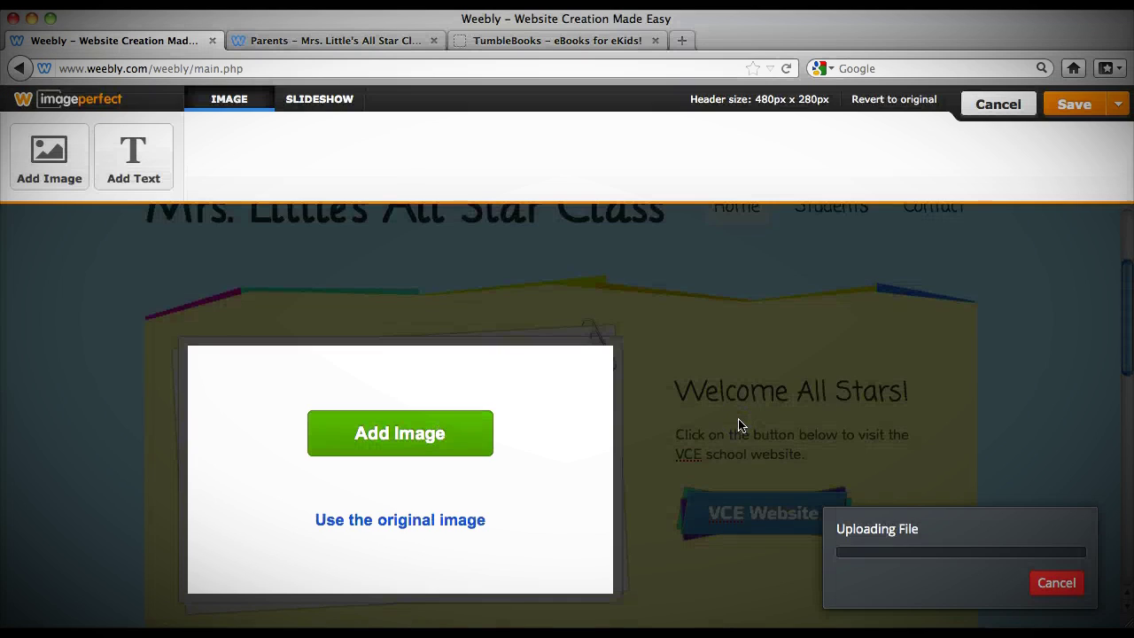
left_click(645, 451)
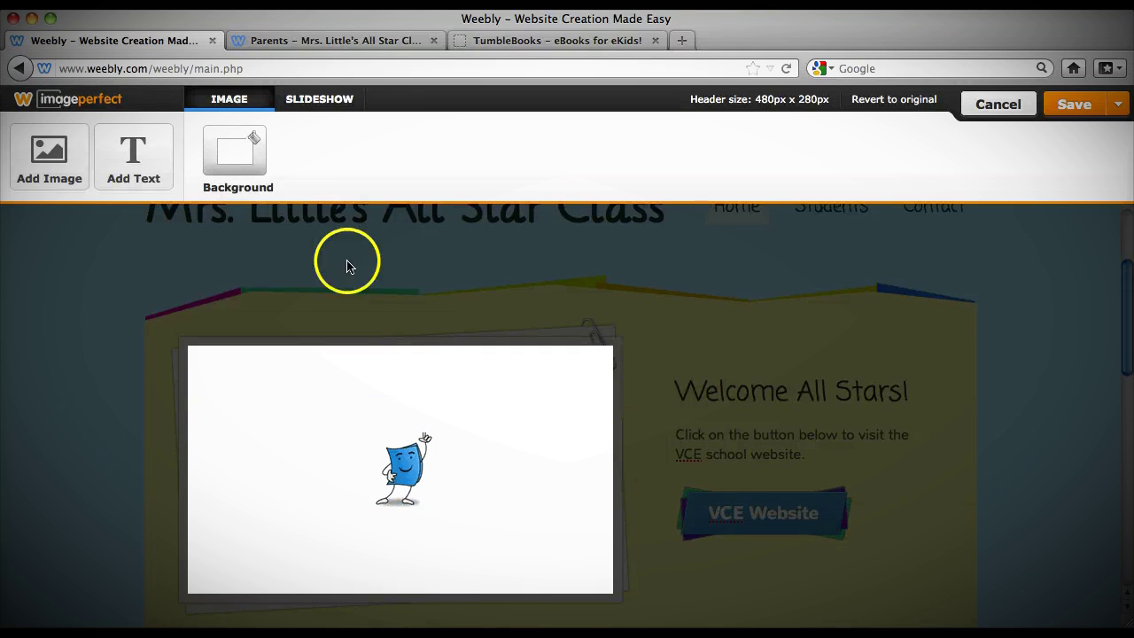
Try solid orange #FF9900 as the header image's background and replace it with solid turquoise.
left_click(232, 171)
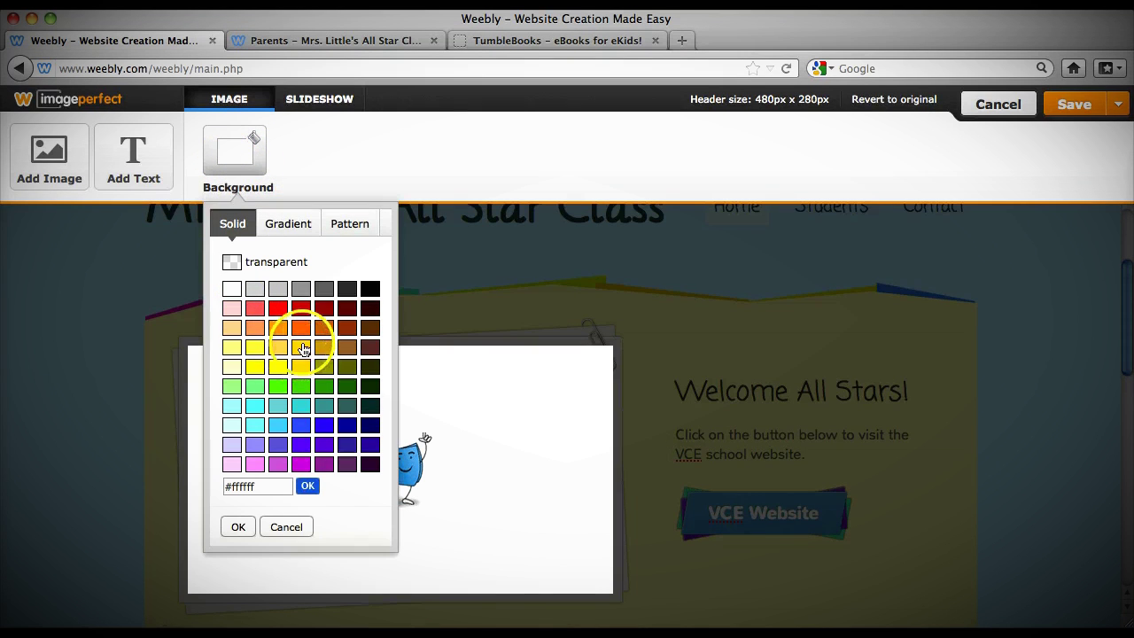
left_click(277, 328)
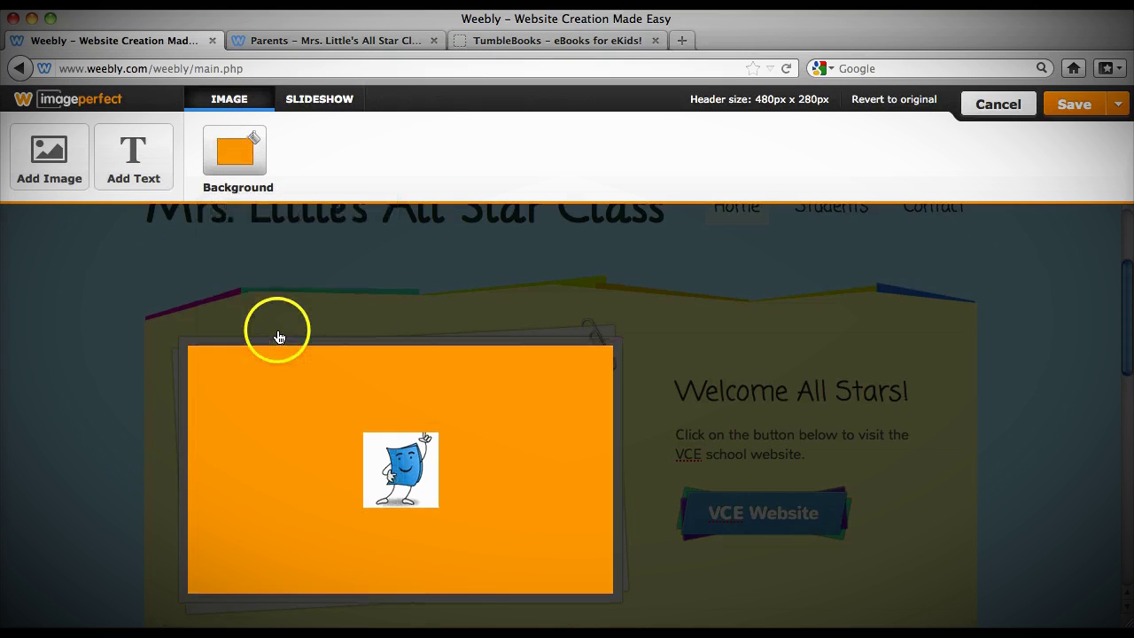
left_click(235, 169)
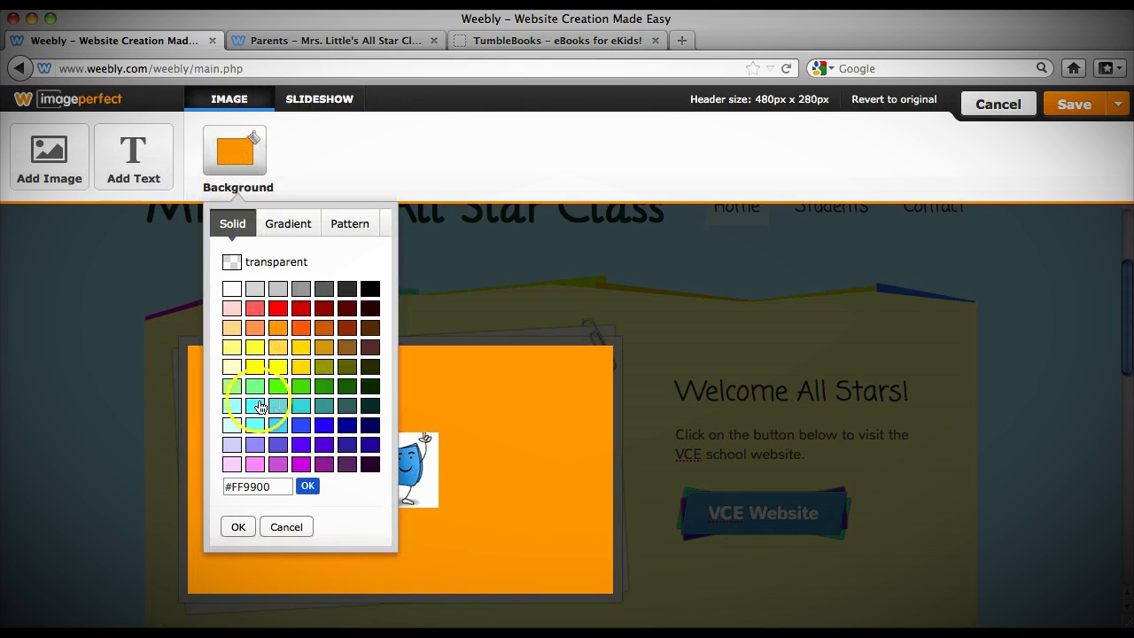
left_click(301, 406)
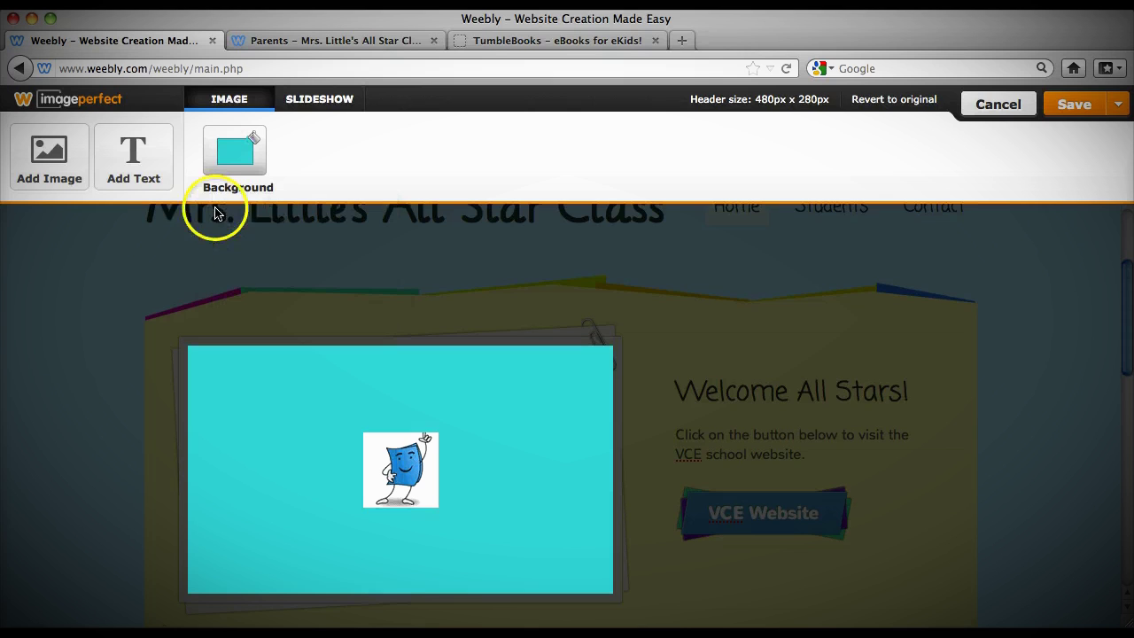
Add a text element to the turquoise header image and remove the duplicate "Example Text".
left_click(143, 170)
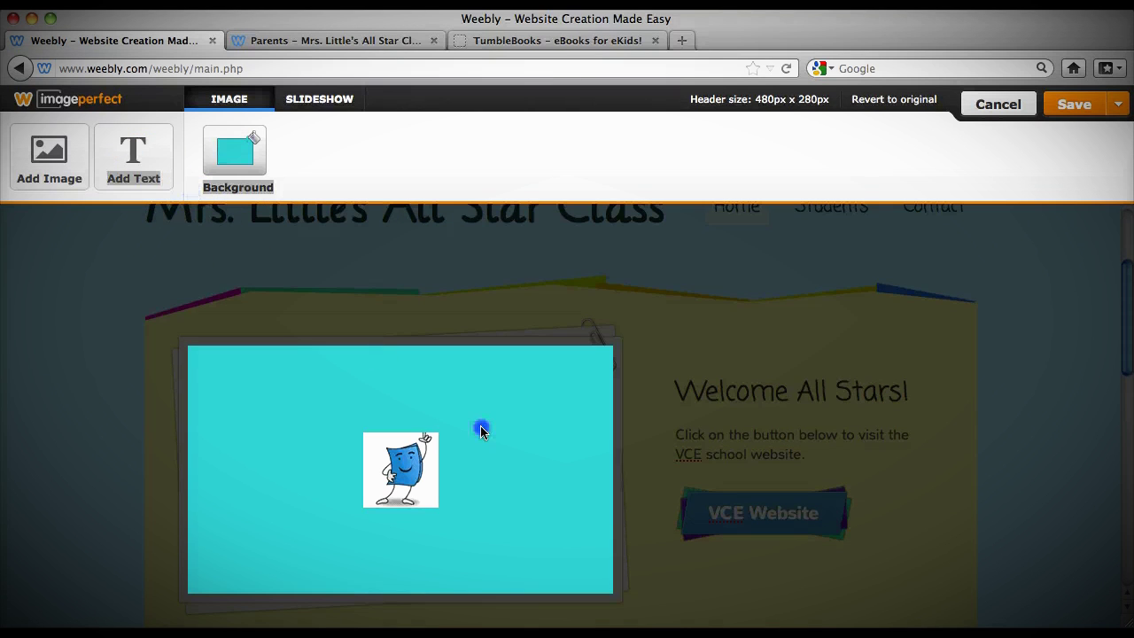
left_click(144, 171)
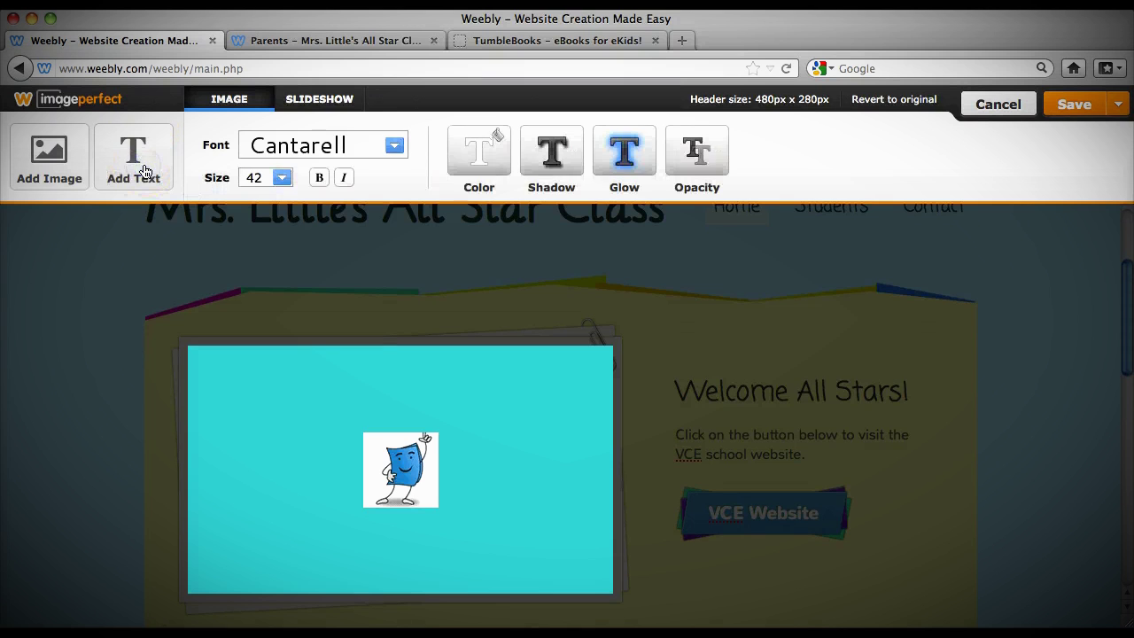
left_click(322, 394)
left_click(133, 157)
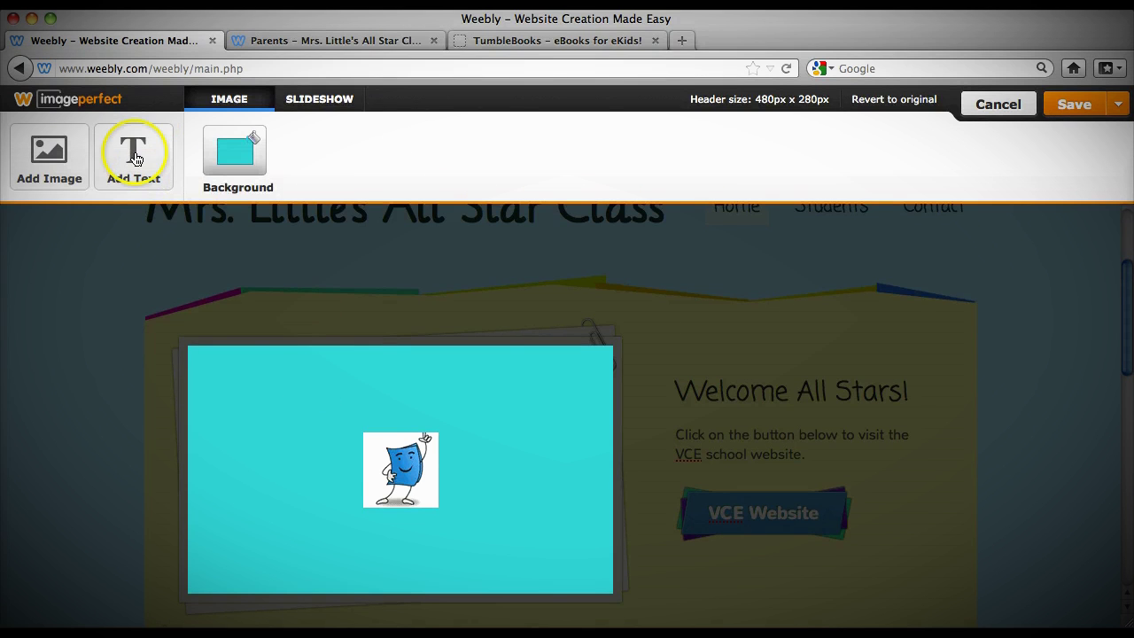
left_click(494, 330)
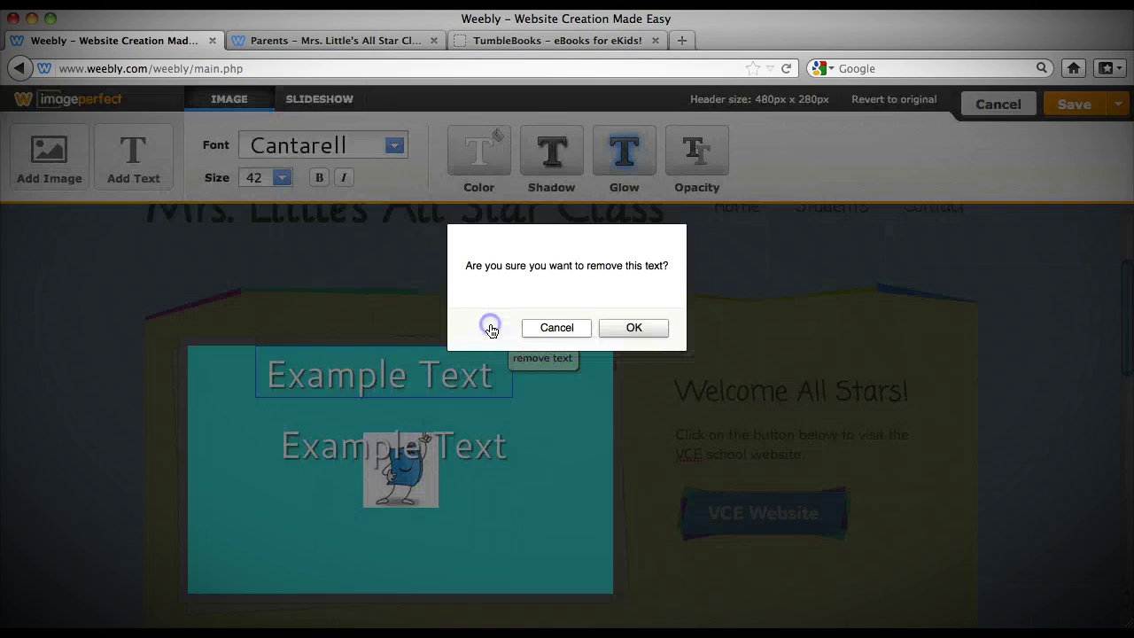
left_click(604, 325)
Place the header text above the blue book character and change its wording to "Tumblebooks".
left_click_drag(450, 440, 465, 388)
double_click(465, 387)
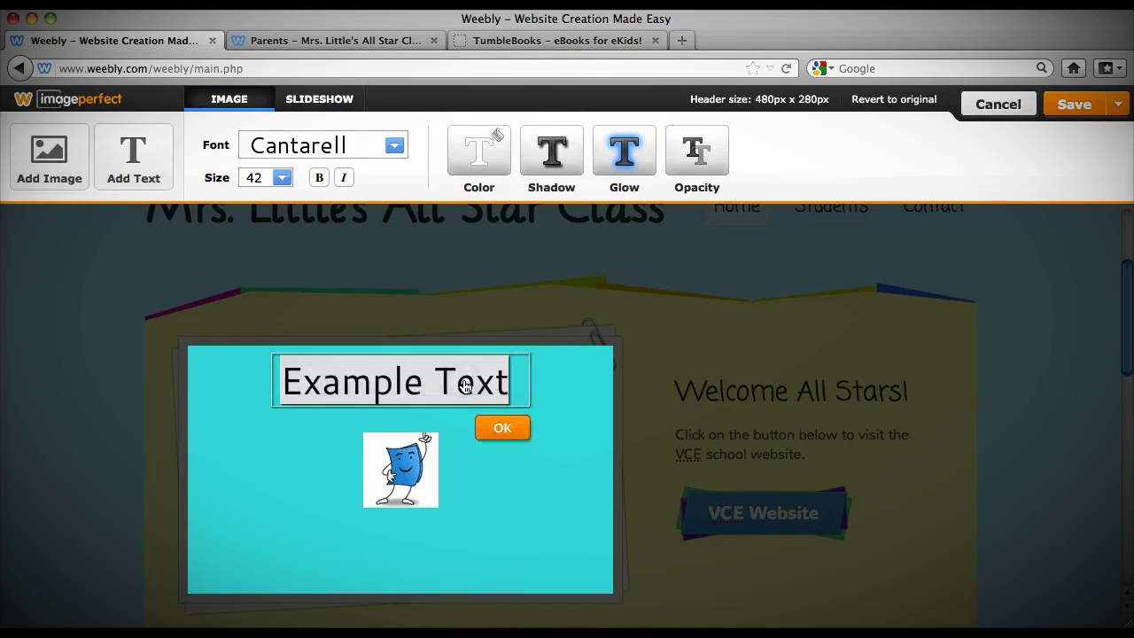
type("Tumblebooks")
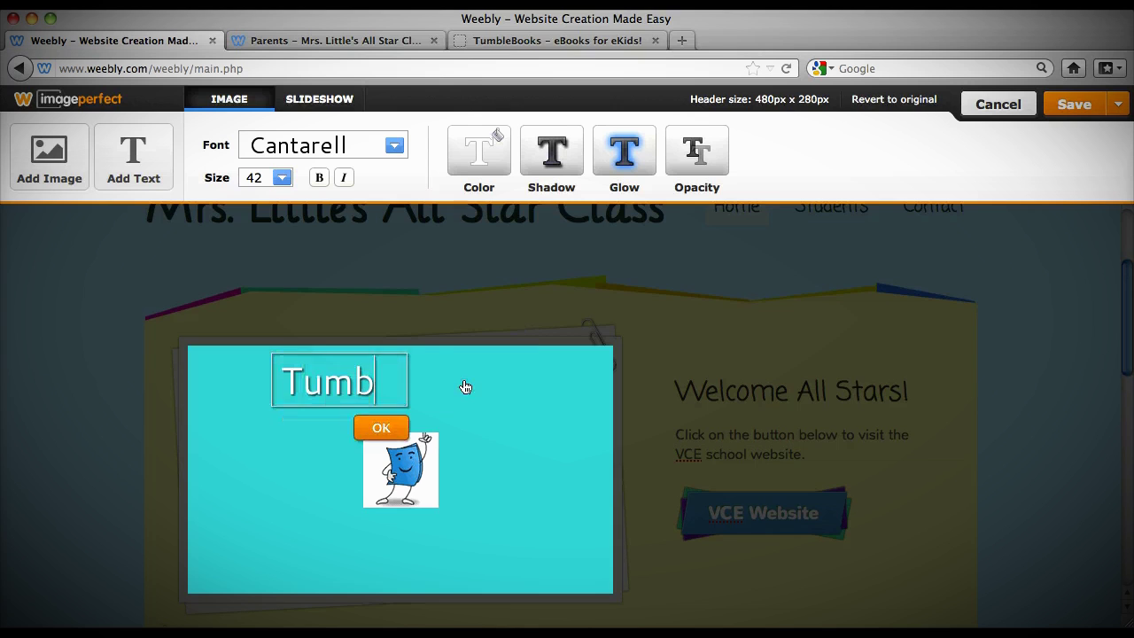
left_click(512, 568)
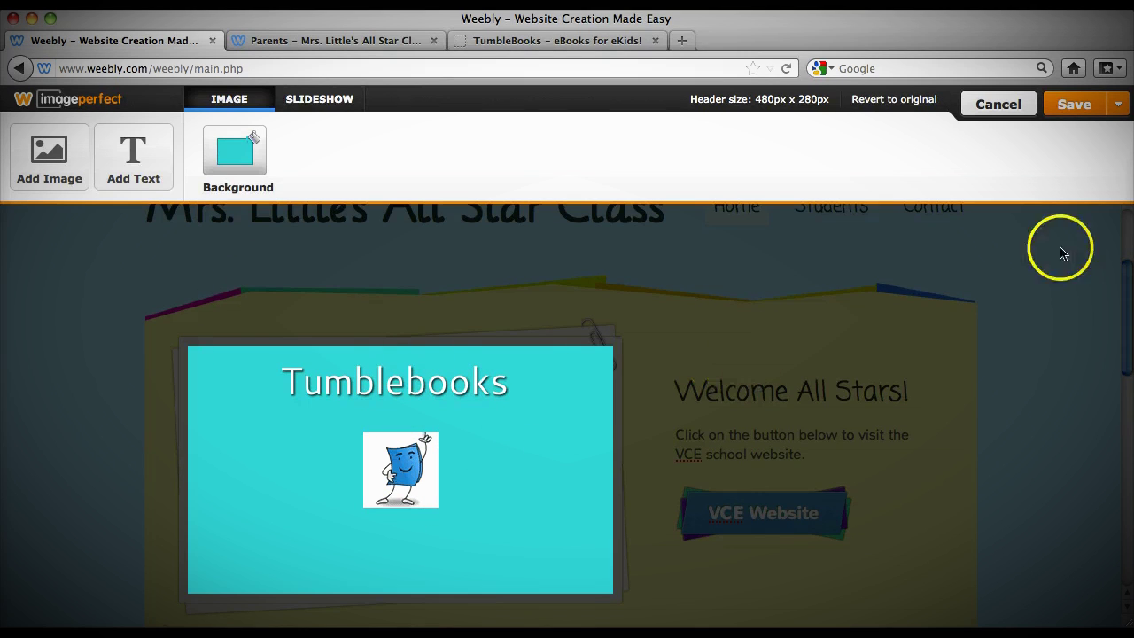
Save the edited header image to this page only and publish the website.
left_click(1119, 106)
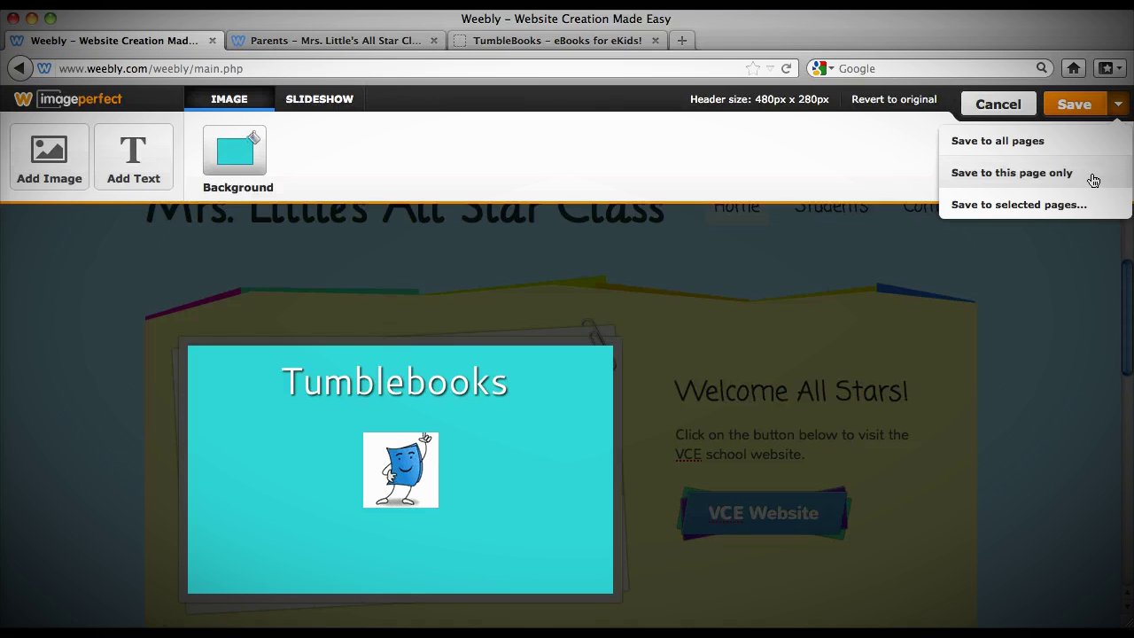
left_click(1093, 179)
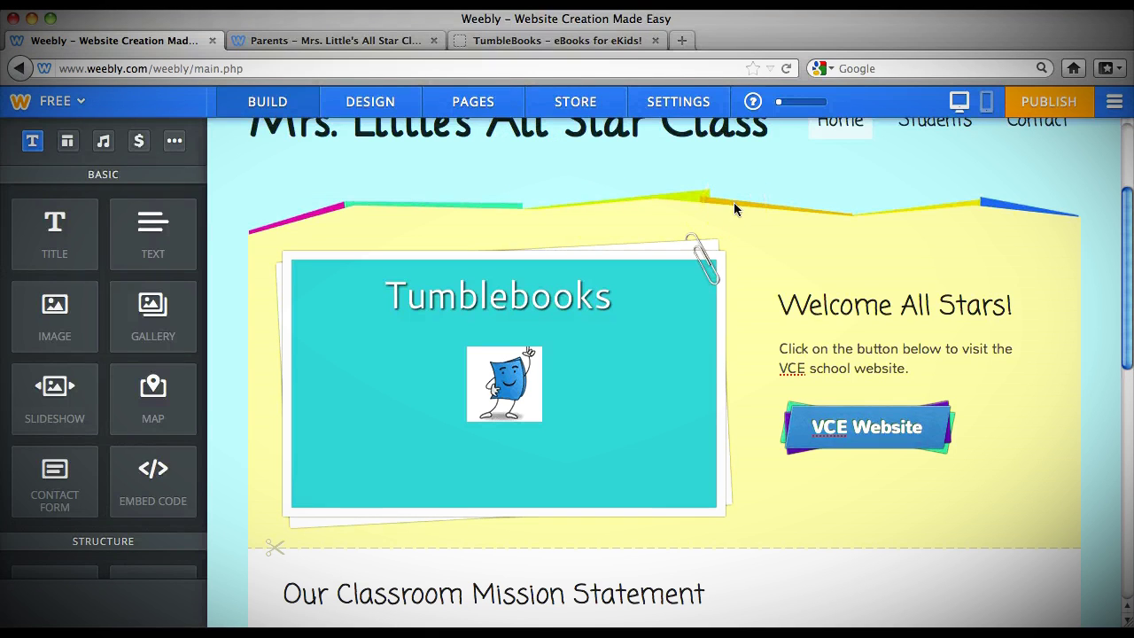
left_click(1058, 109)
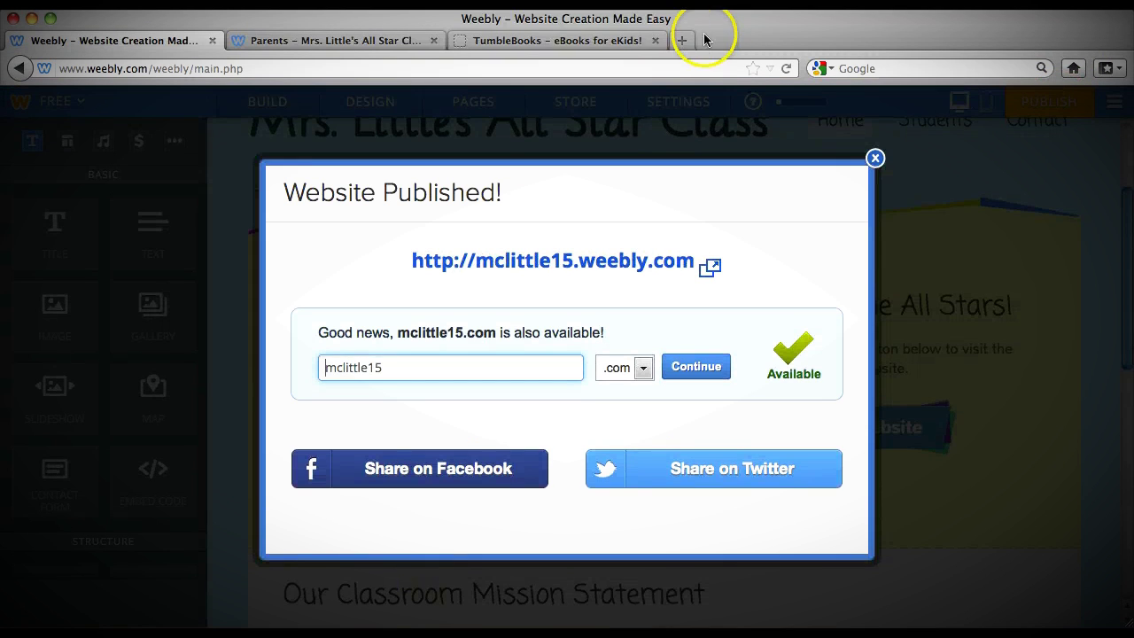
Reload the published site and check the Home page's header image and where the "VCE Website" button leads.
left_click(406, 37)
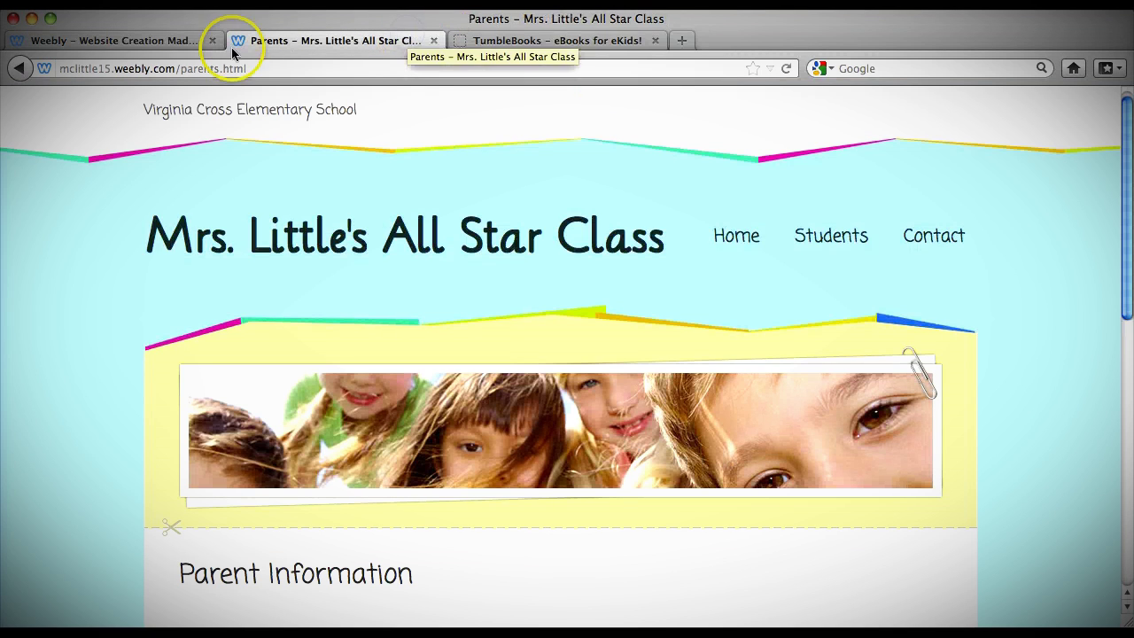
left_click(788, 71)
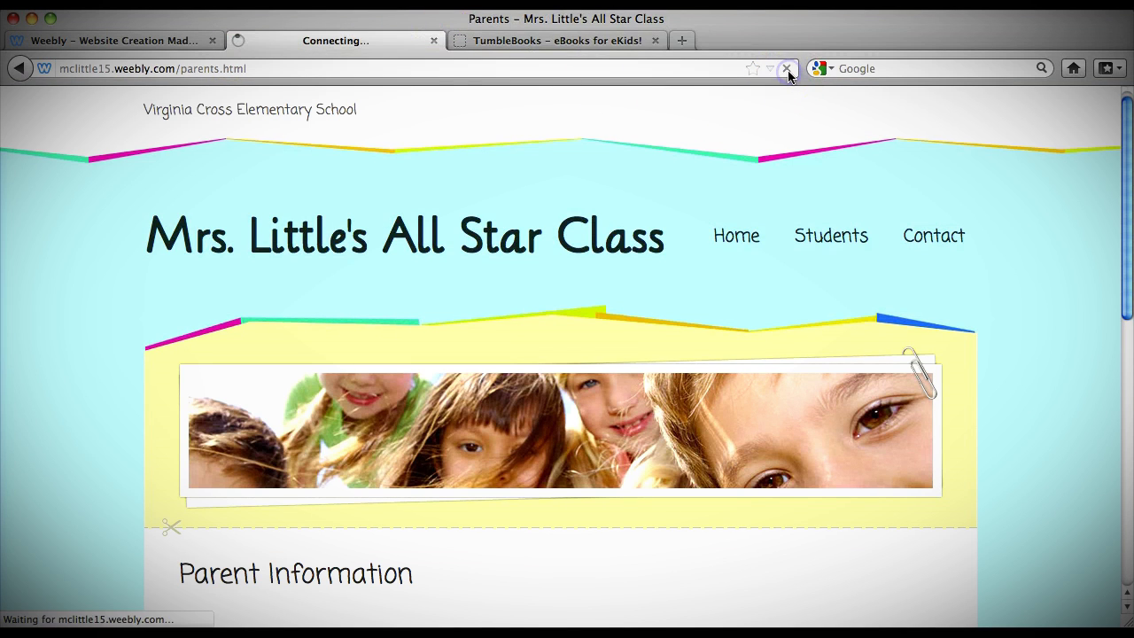
left_click(754, 238)
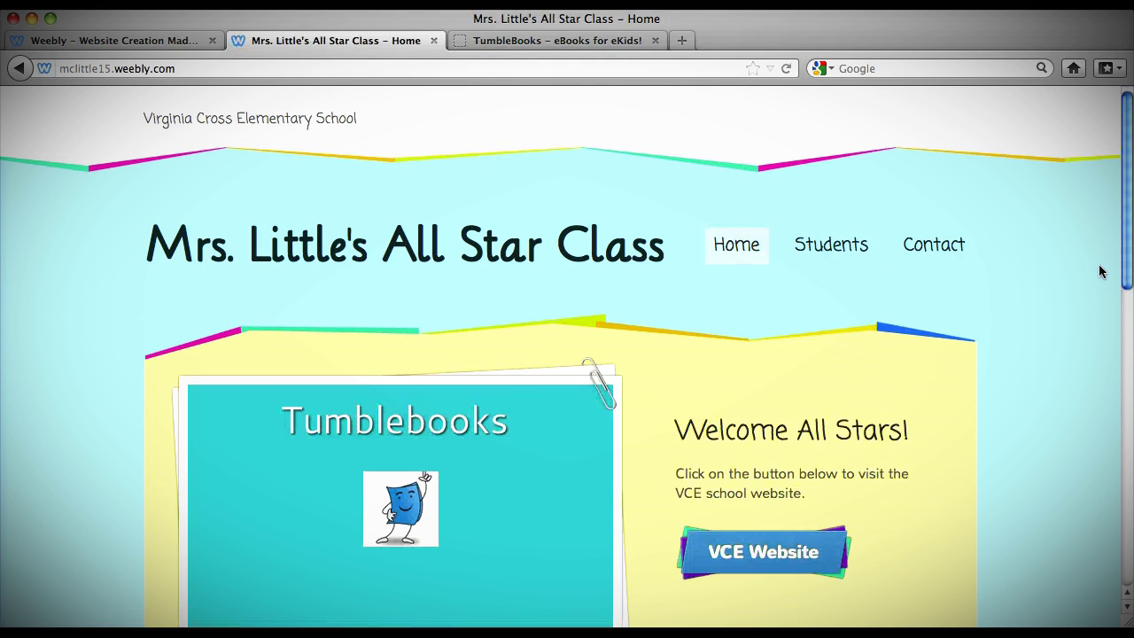
scroll(1099, 271, "down", 1)
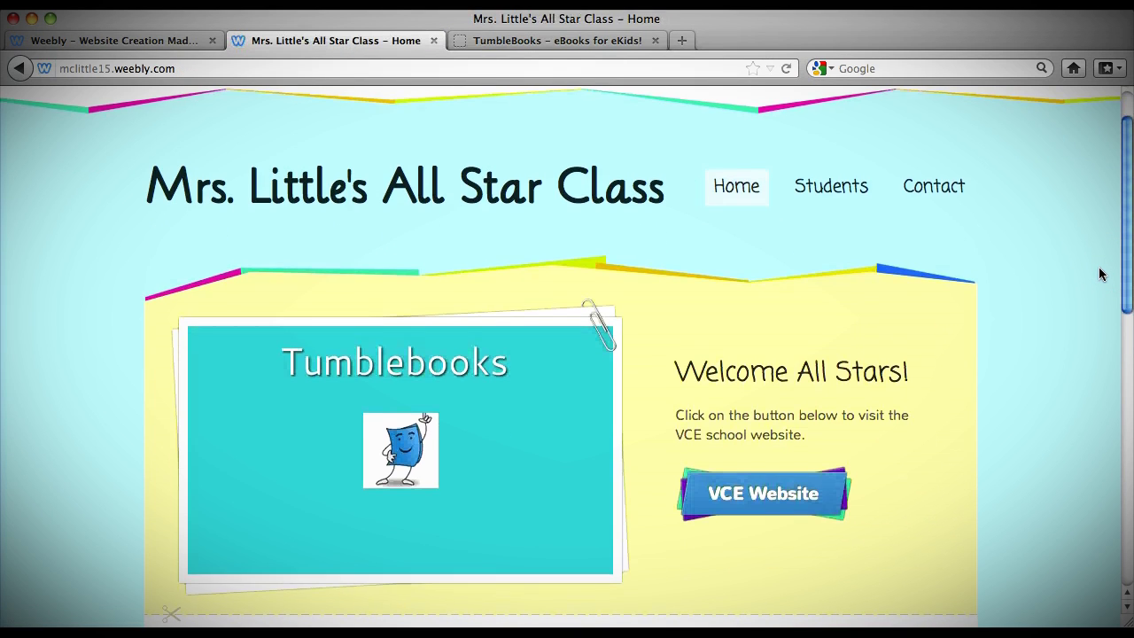
scroll(1099, 273, "down", 1)
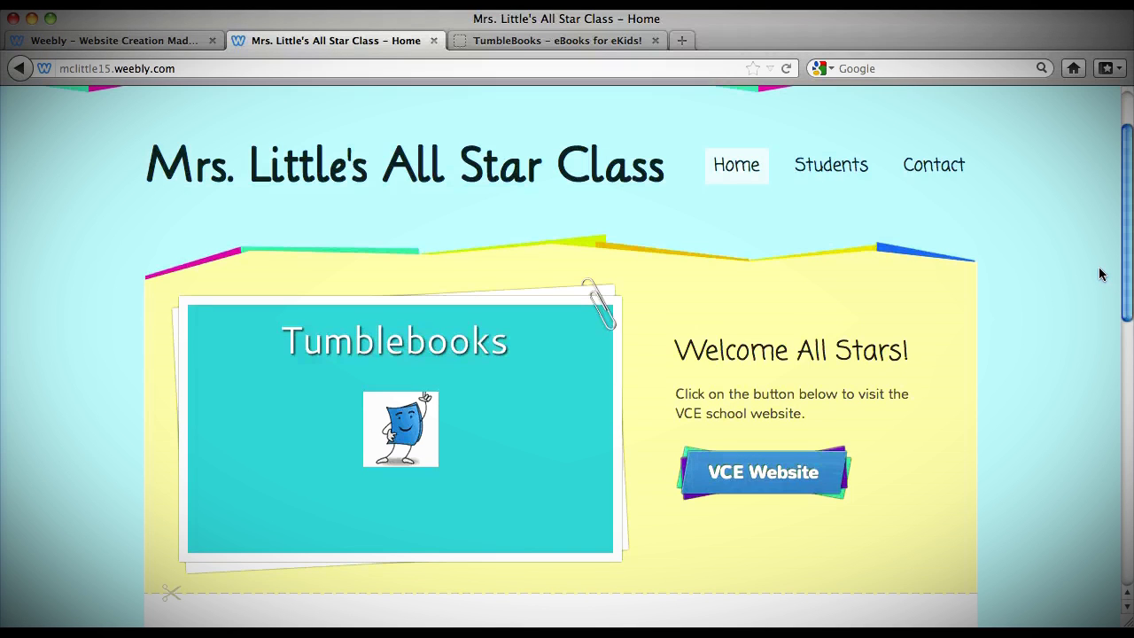
left_click(820, 461)
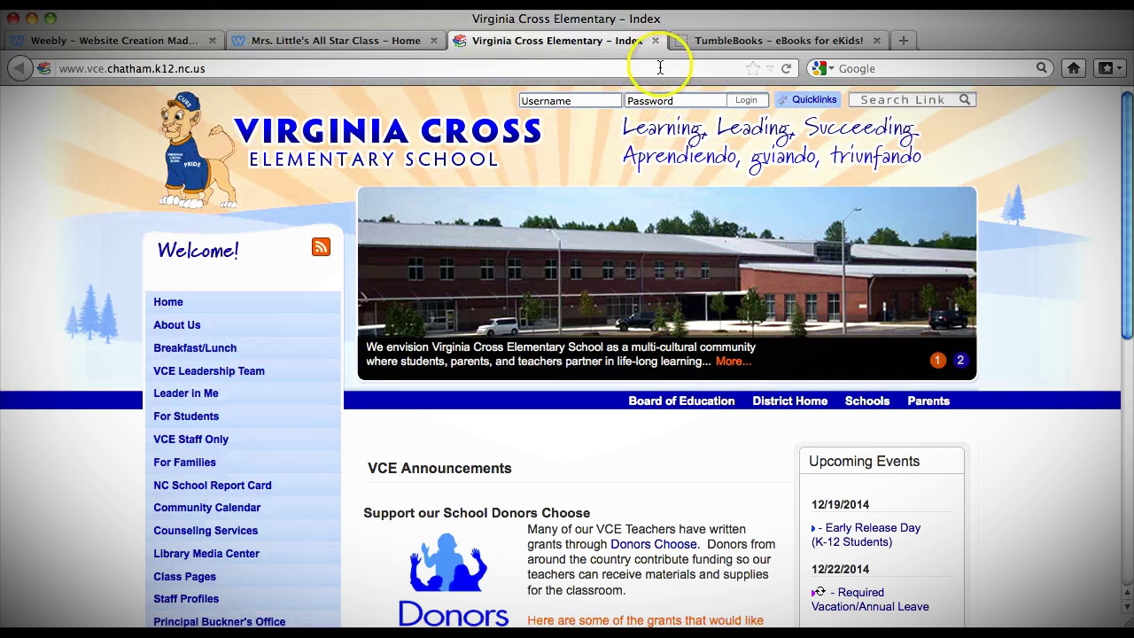
left_click(656, 40)
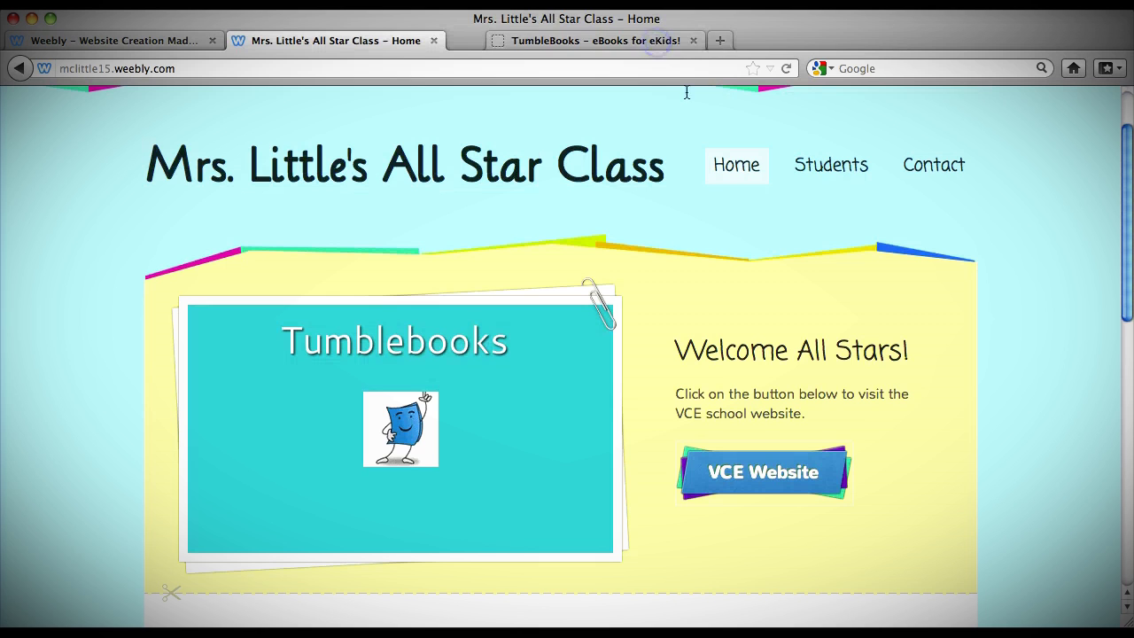
Check the published Students page and test its Tumblebooks, Raz-Kids and IXL image links, closing each opened site.
left_click(802, 166)
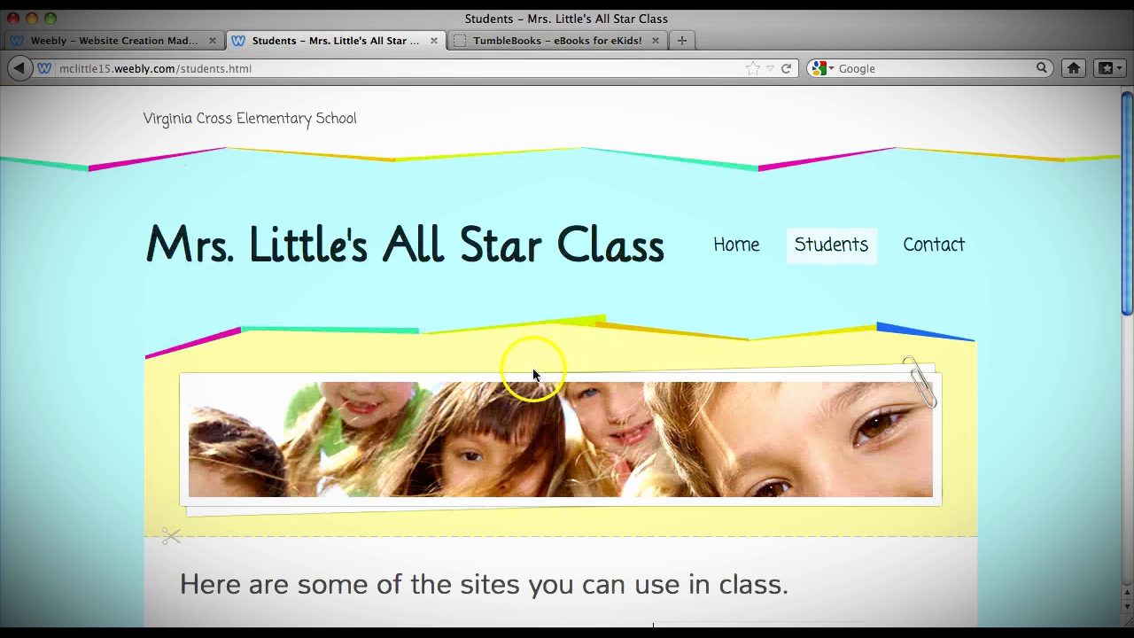
scroll(532, 409, "down", 5)
left_click(359, 335)
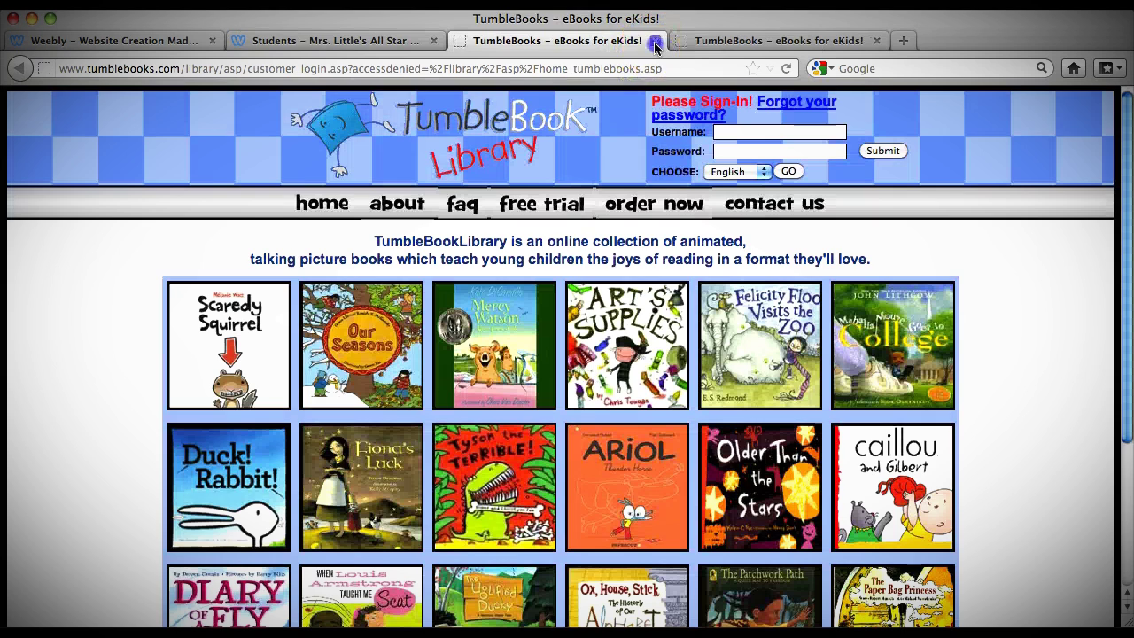
left_click(655, 41)
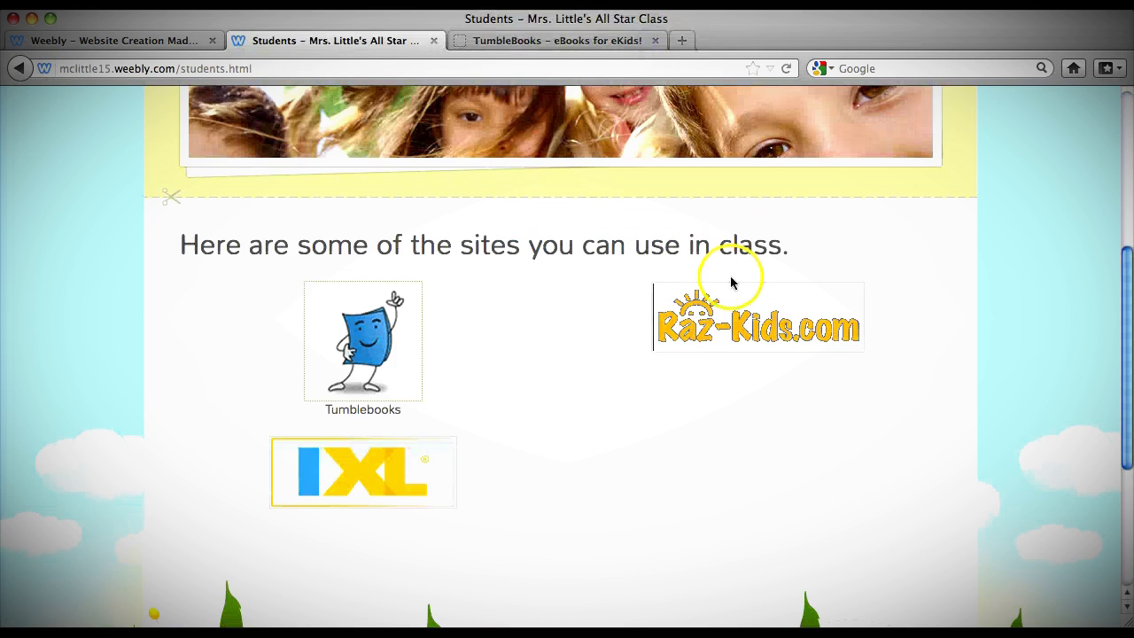
left_click(732, 316)
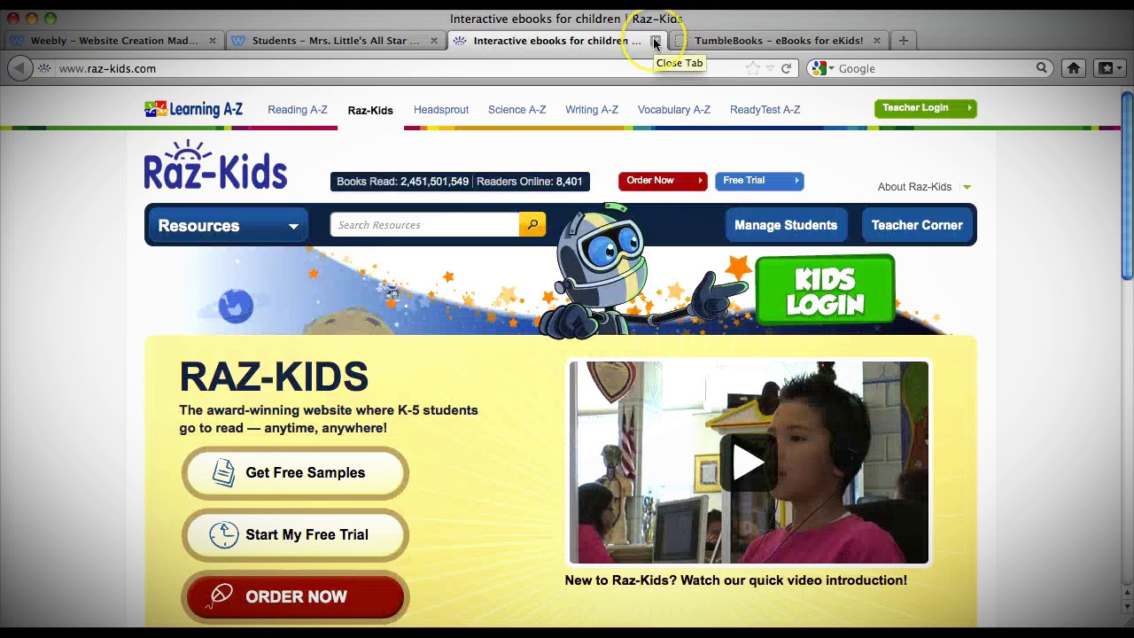
left_click(654, 41)
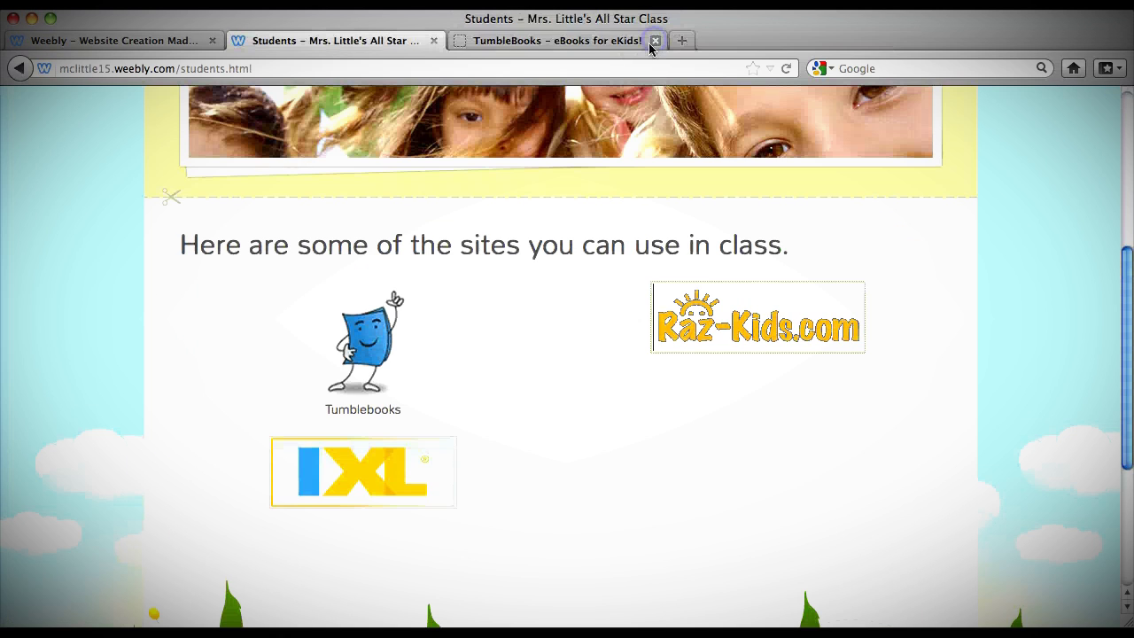
left_click(449, 492)
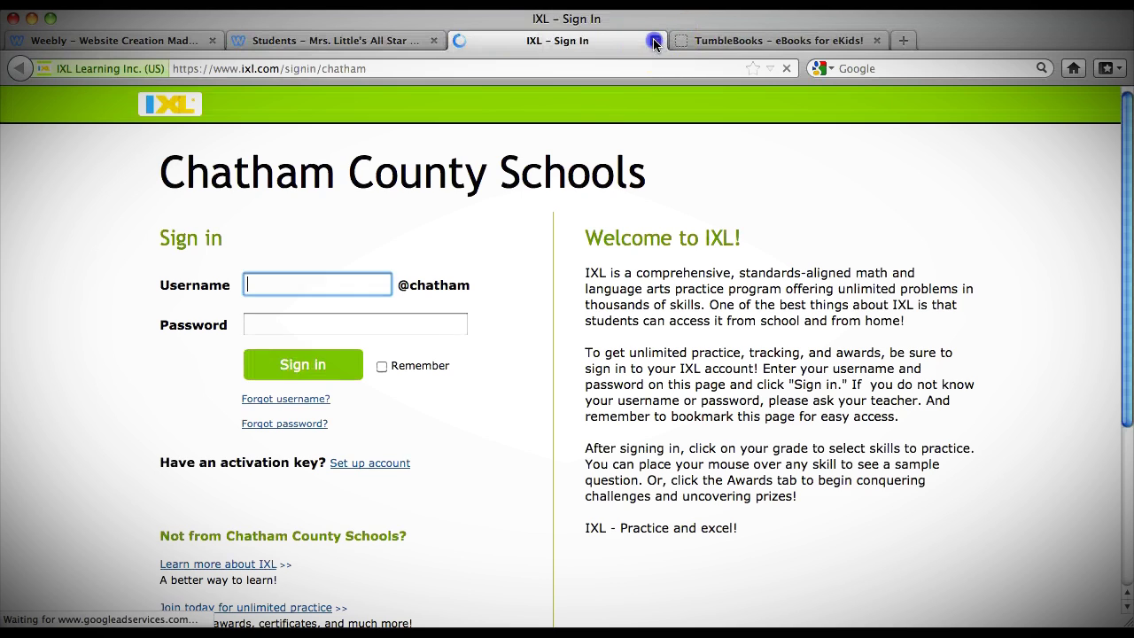
left_click(654, 41)
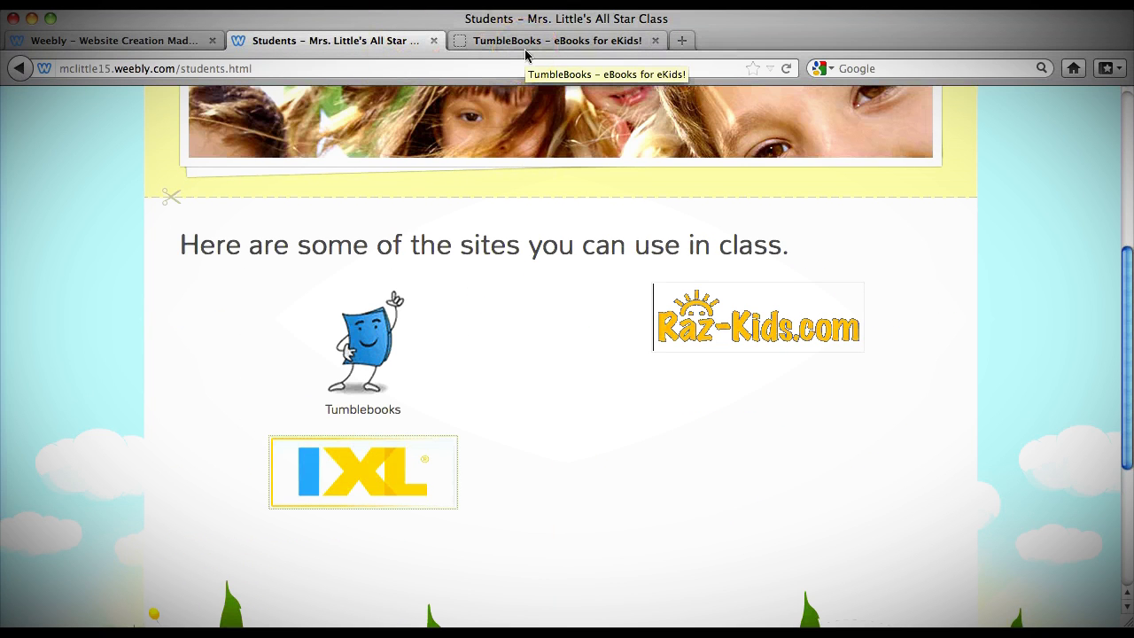
scroll(501, 218, "down", 5)
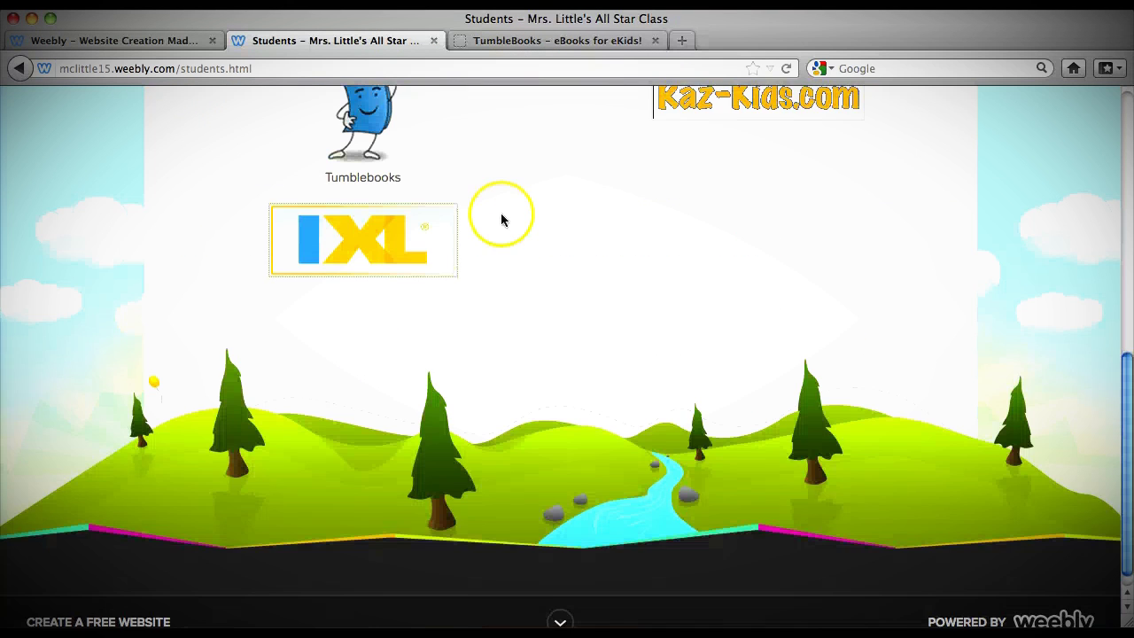
scroll(523, 227, "up", 5)
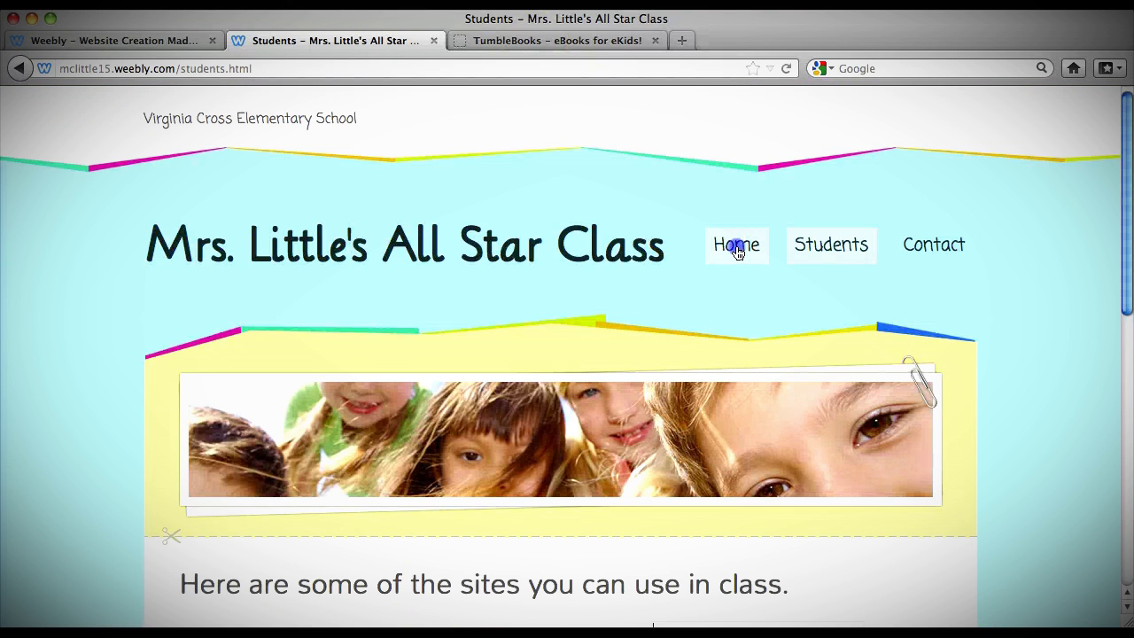
Select the published Home page's web address and open the school website vce.chatham.k12.nc.us in a new tab.
left_click(735, 247)
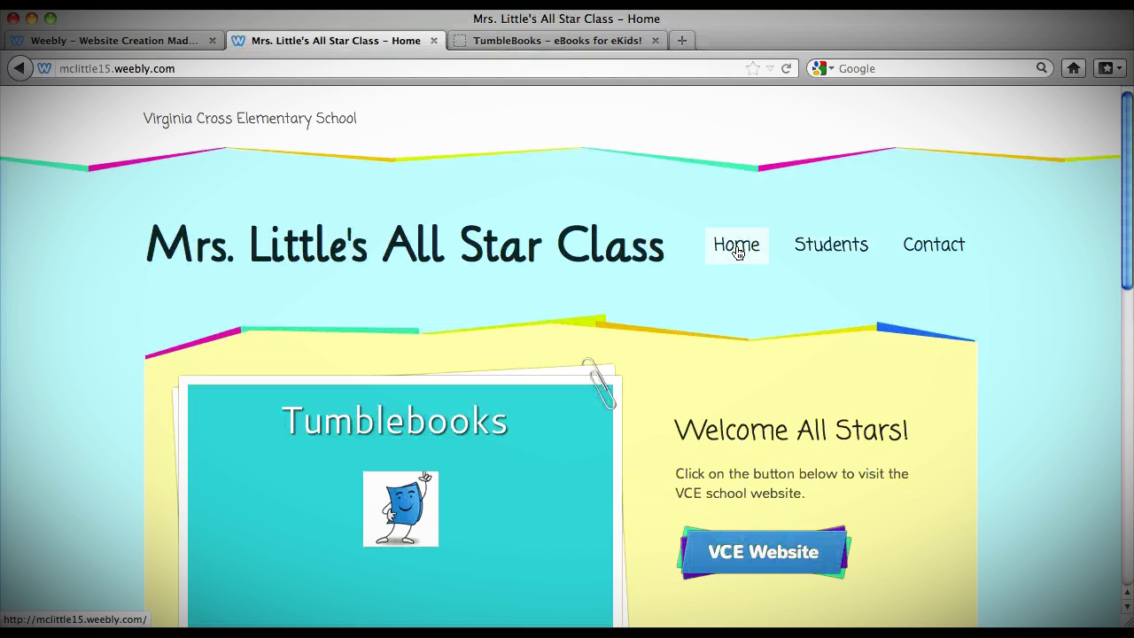
left_click(180, 69)
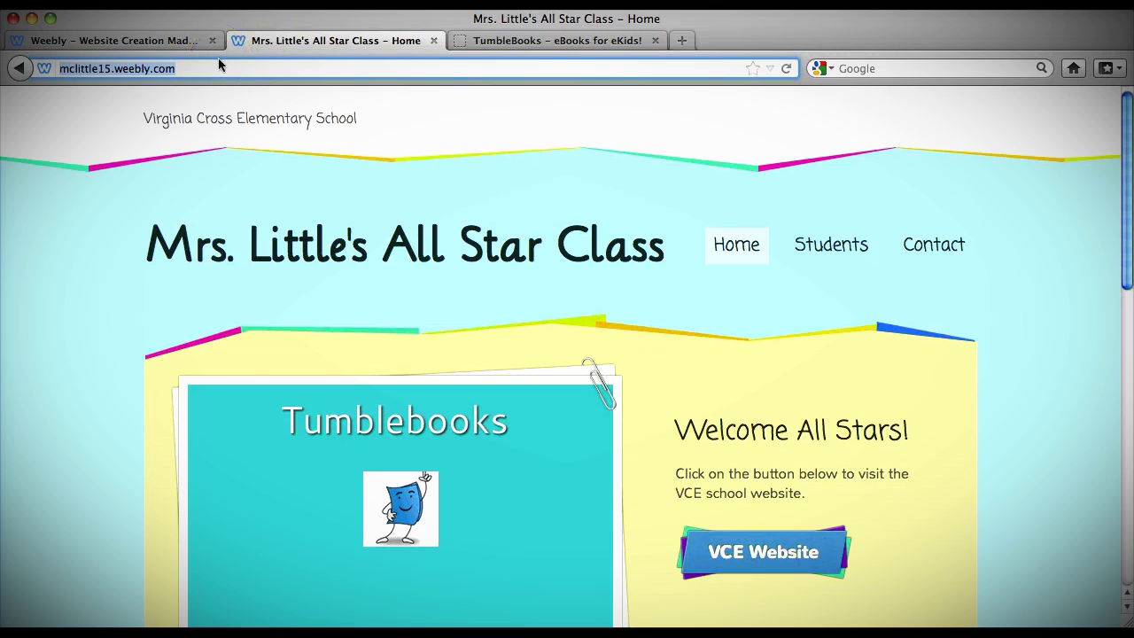
left_click(688, 37)
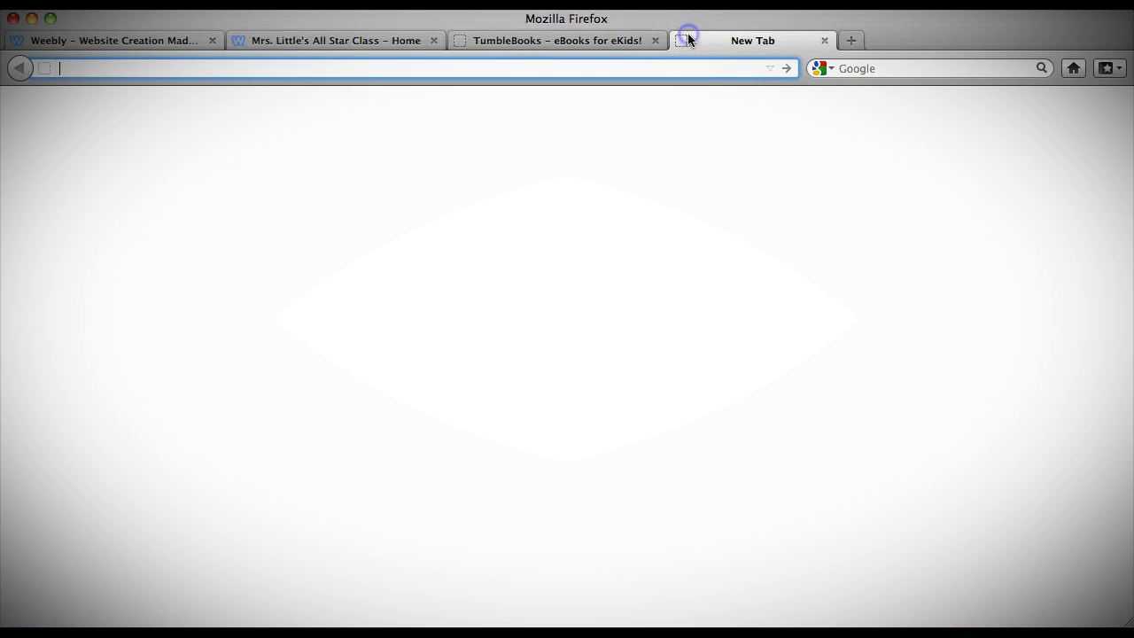
type("vc")
key("Down")
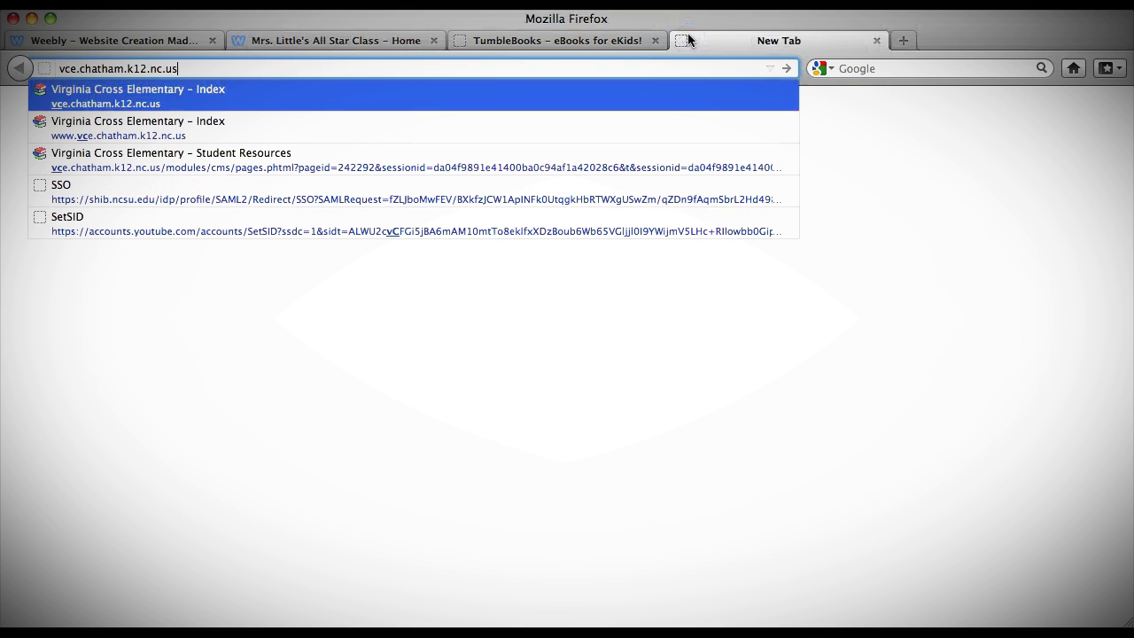
key("Return")
Log in to the school website with the account username and password, and dismiss the offer to remember the password.
left_click(607, 100)
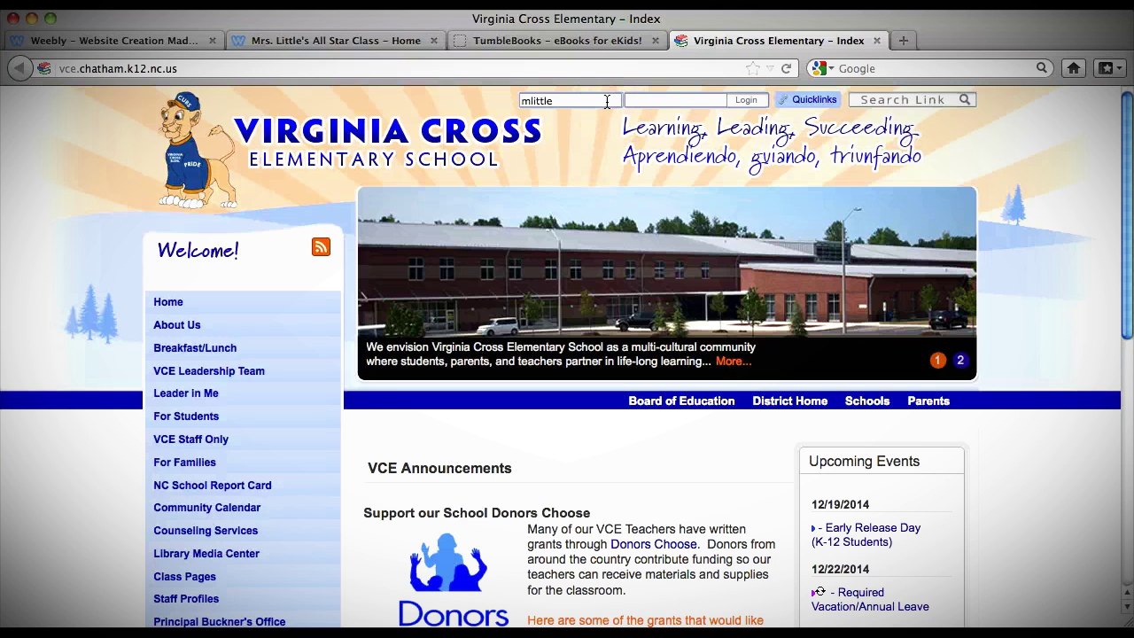
type("•••••")
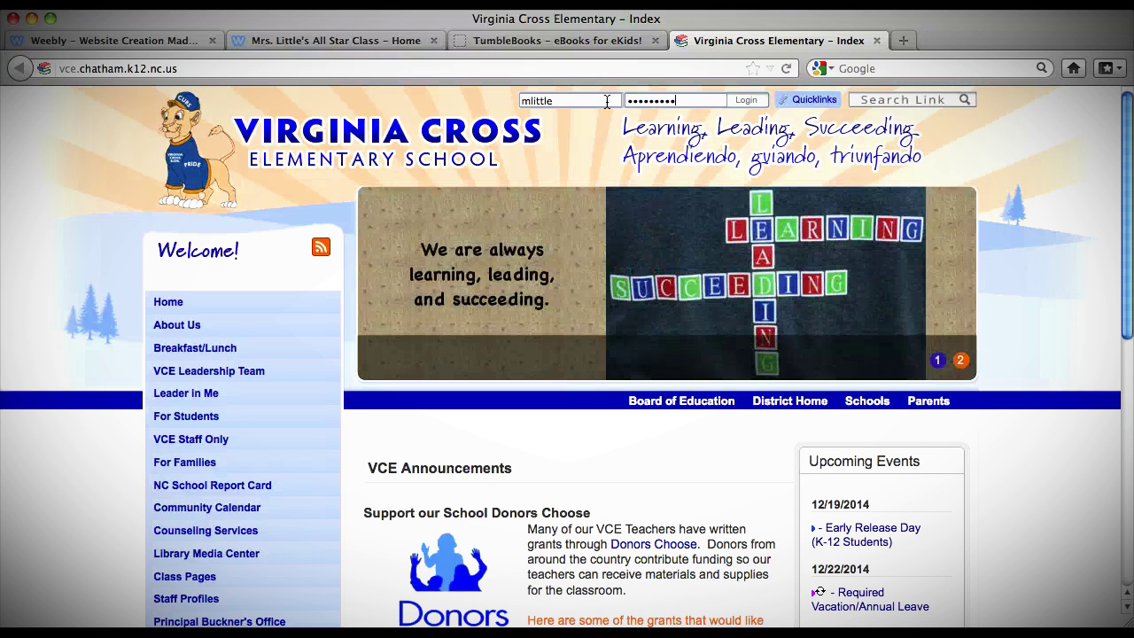
left_click(746, 99)
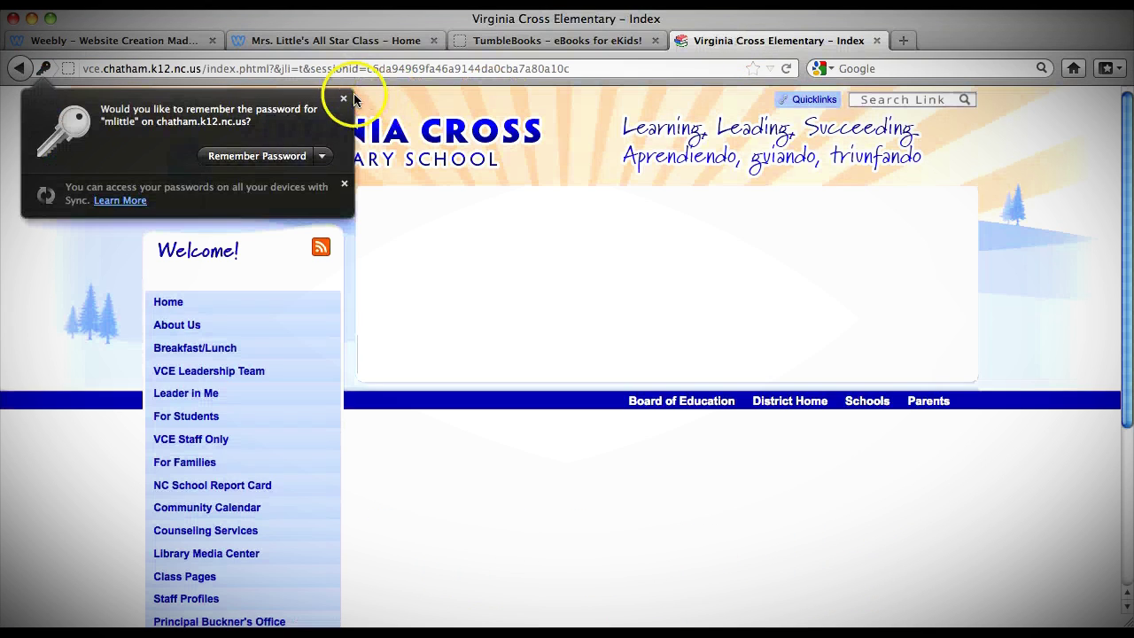
left_click(344, 98)
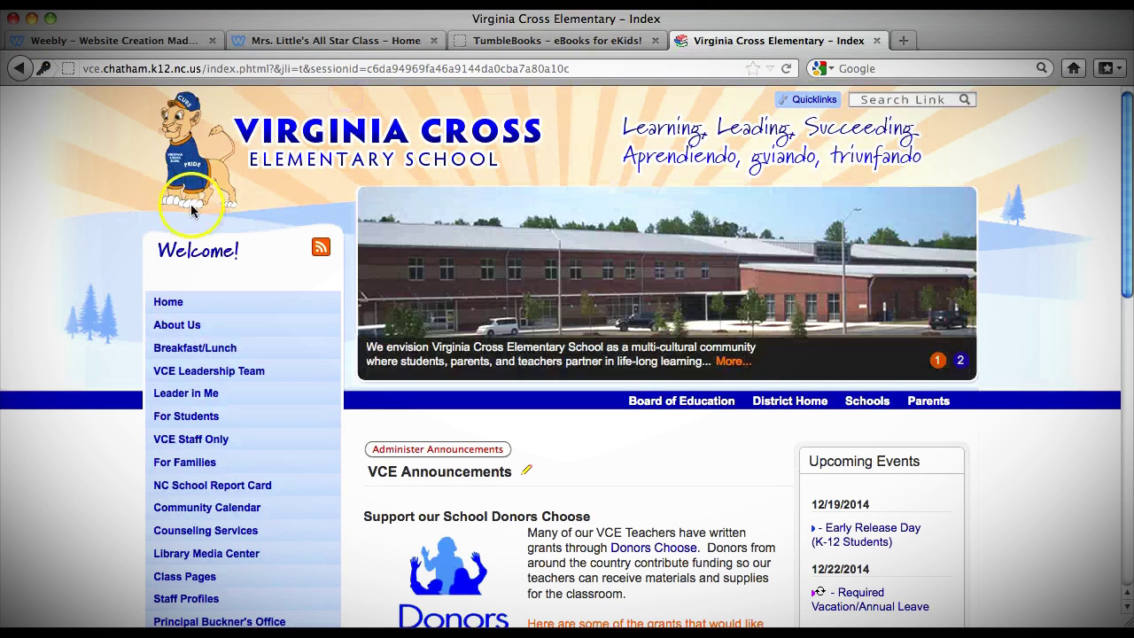
Open the school website's Staff Profiles and go to the account owner's own Second Grade Teacher profile page.
scroll(151, 221, "down", 4)
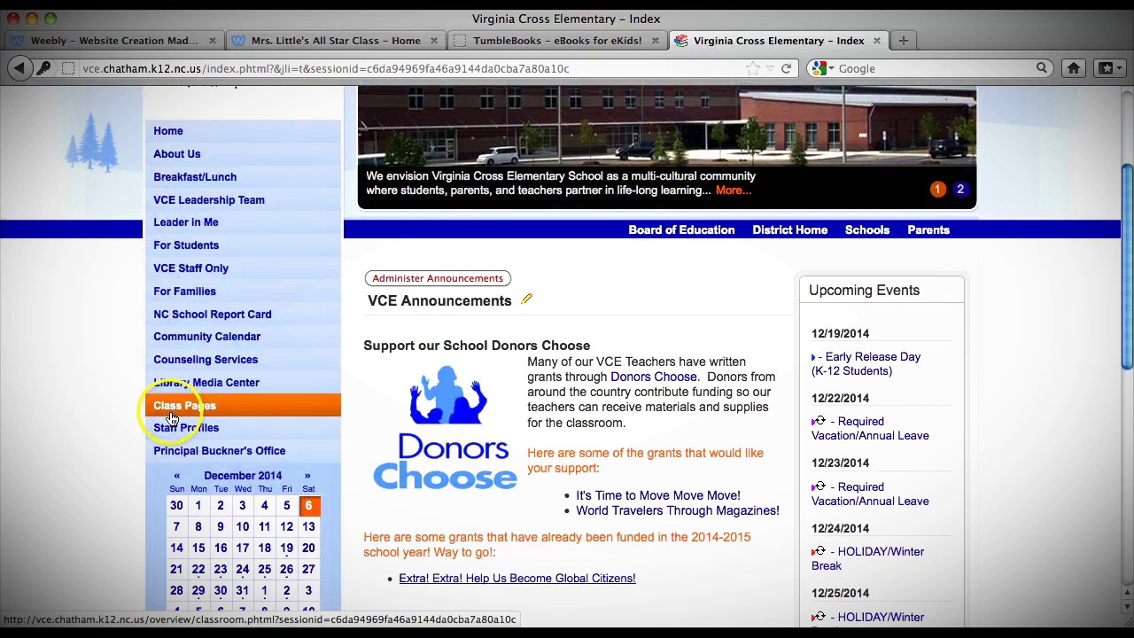
left_click(169, 429)
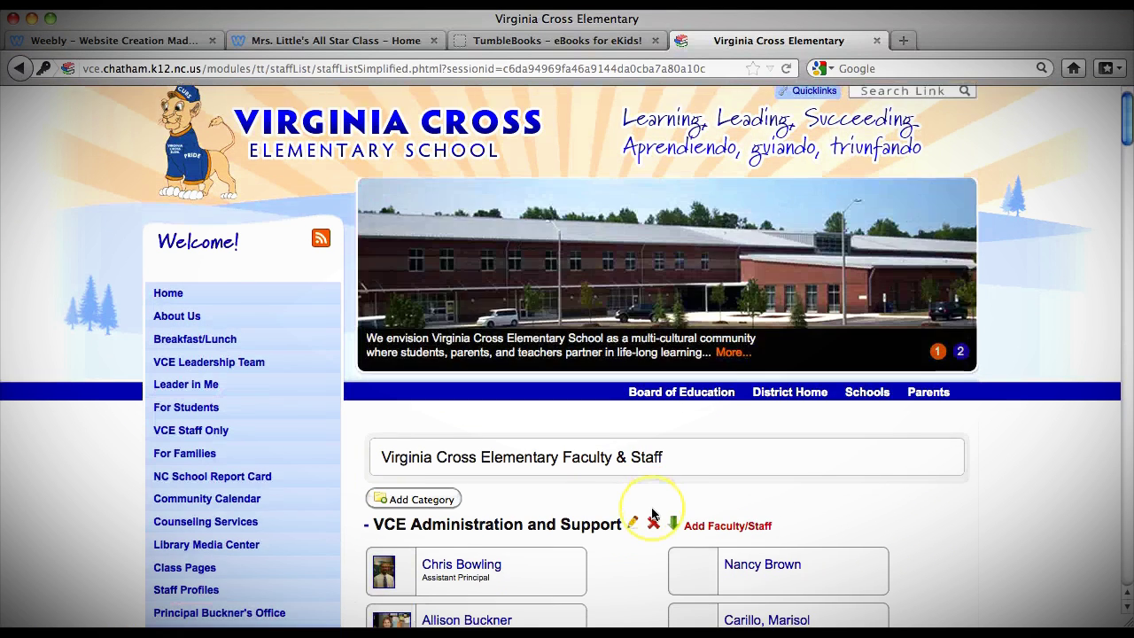
scroll(651, 513, "down", 15)
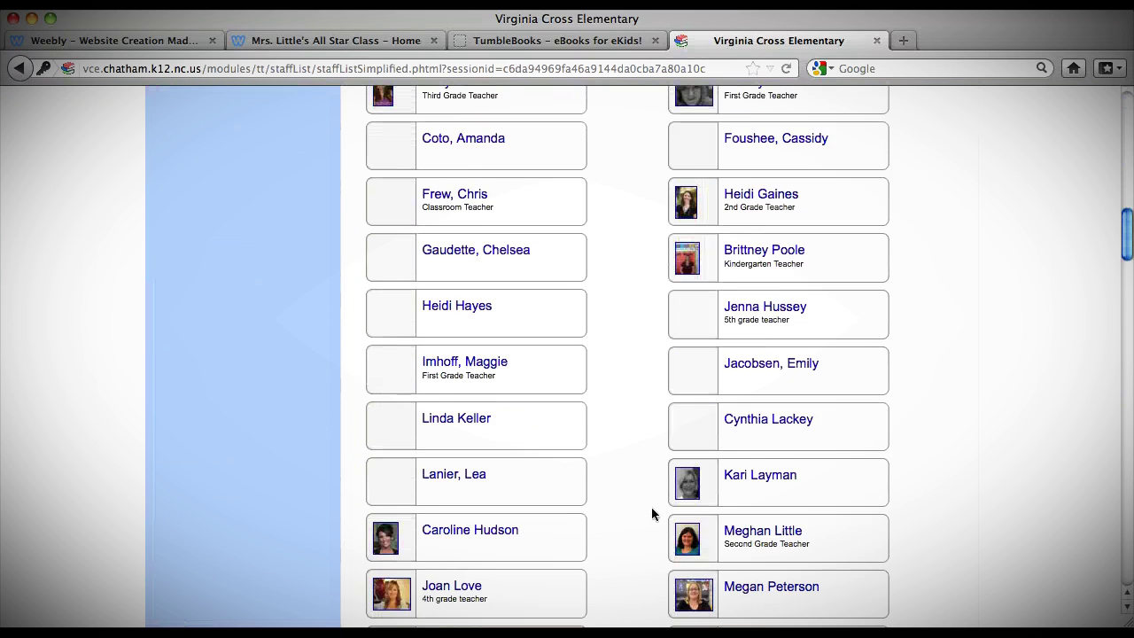
scroll(652, 507, "down", 1)
left_click(749, 449)
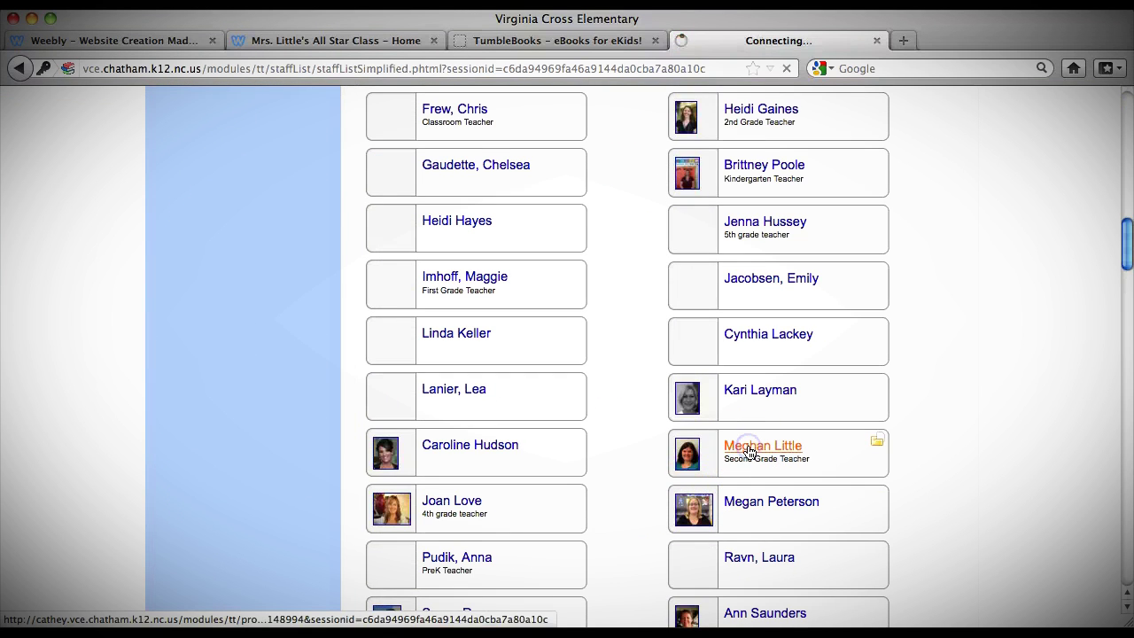
scroll(792, 400, "down", 3)
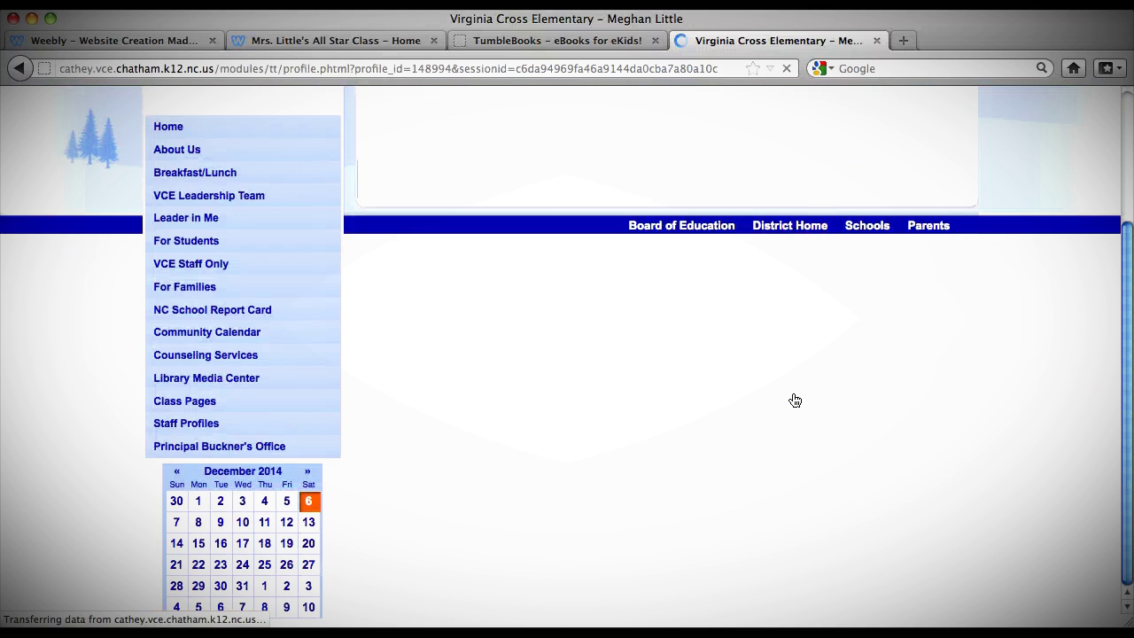
left_click(478, 497)
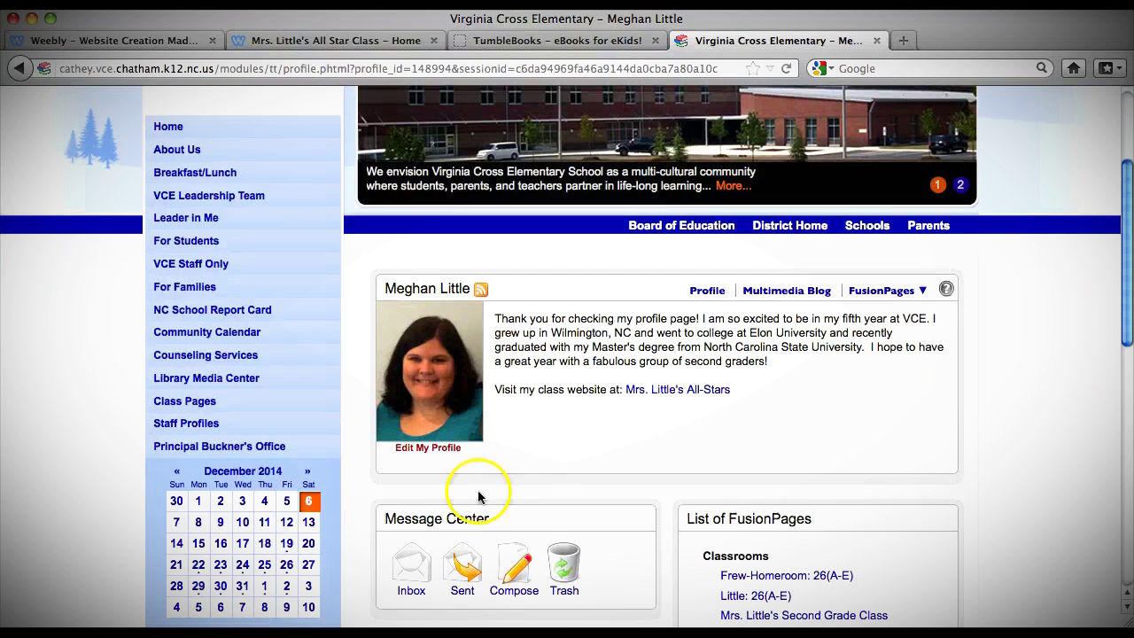
Open the teacher profile for editing and go to its personal statement.
left_click(443, 451)
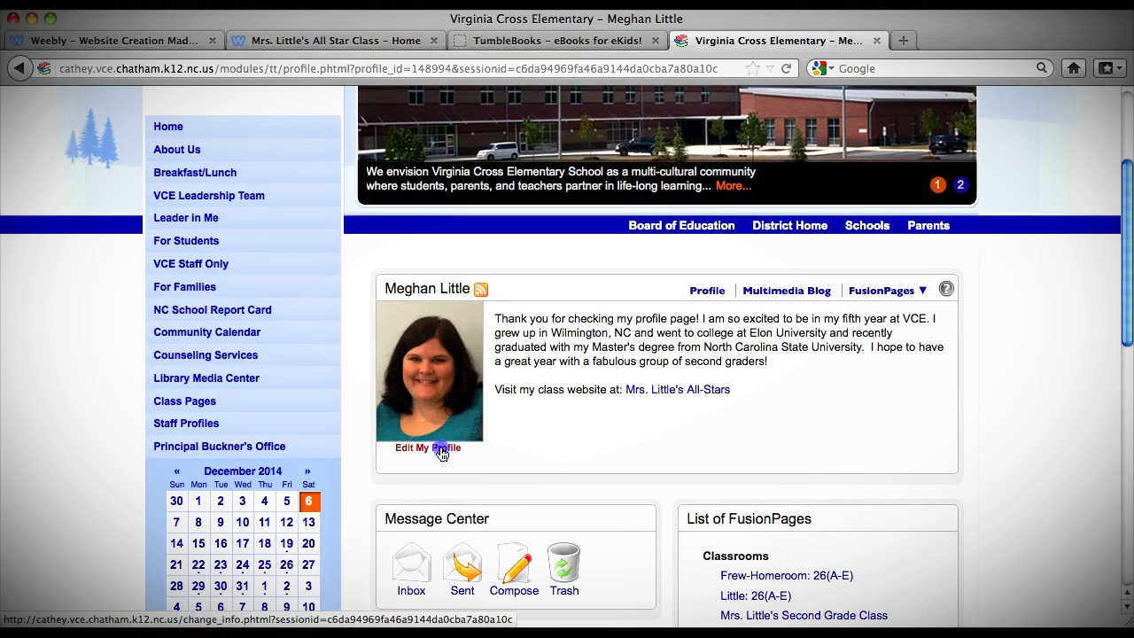
scroll(543, 439, "down", 1)
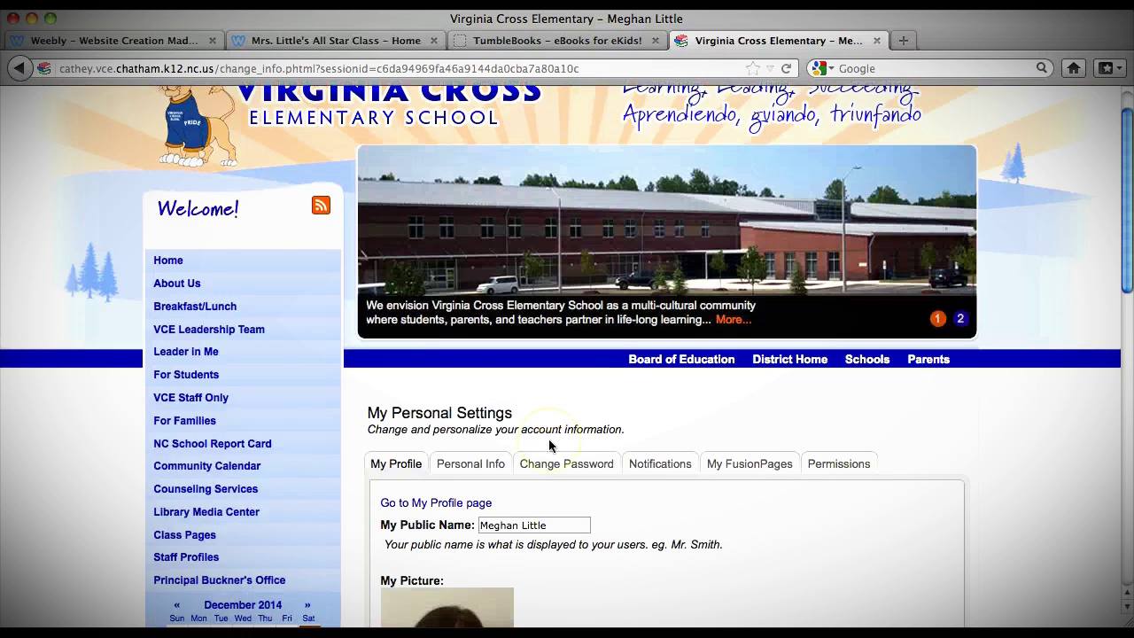
scroll(548, 439, "down", 12)
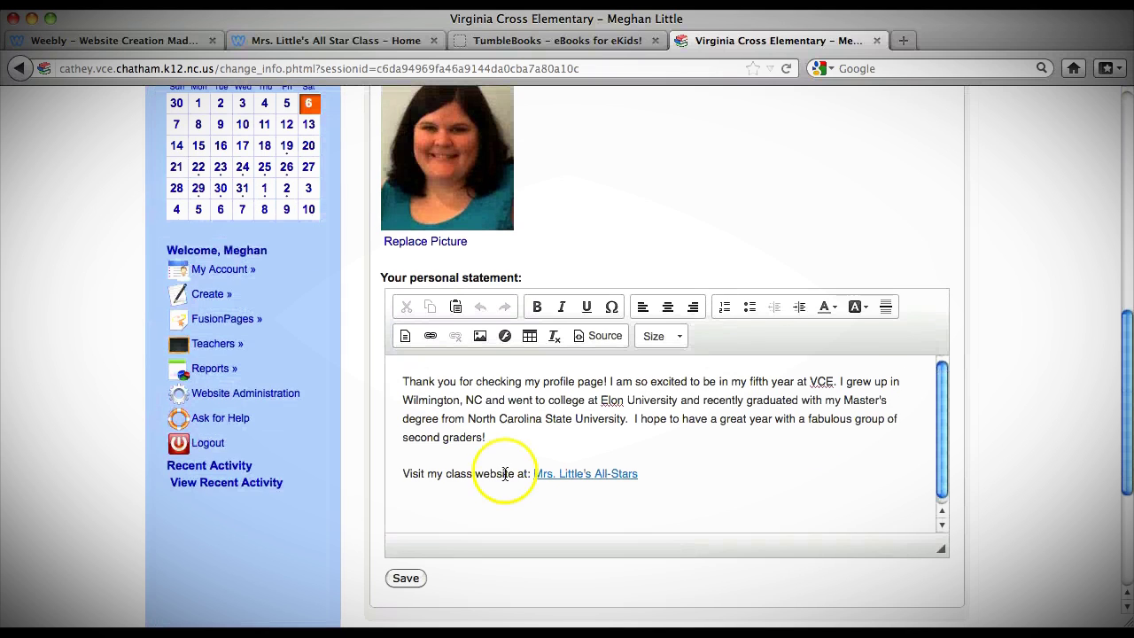
left_click(639, 474)
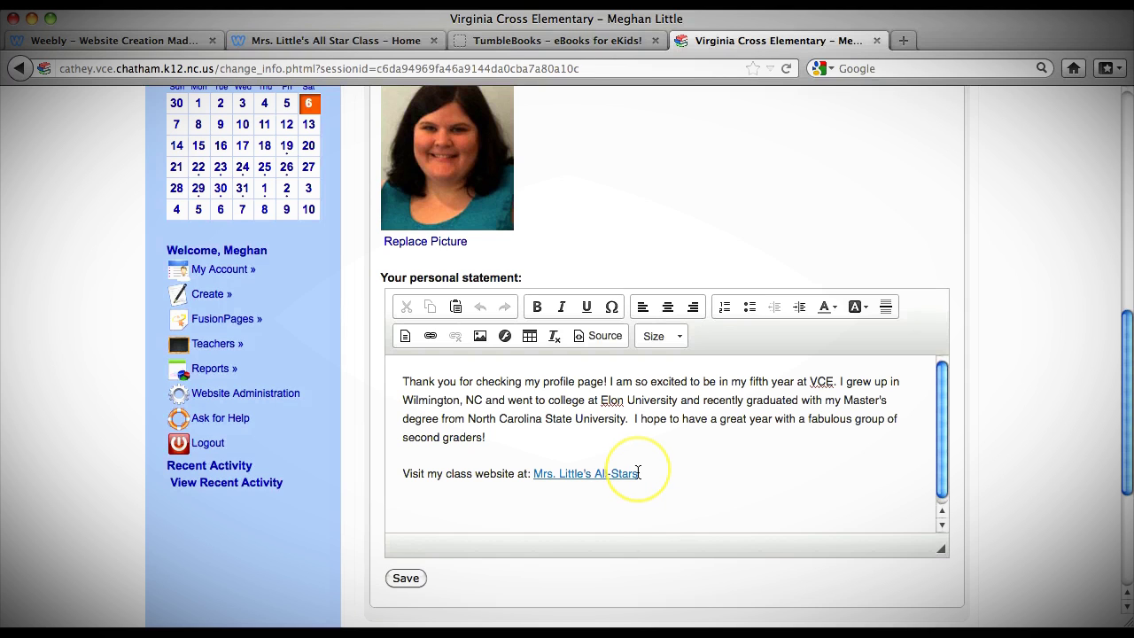
key("Return")
type("Visit")
key("BackSpace")
key("BackSpace")
key("BackSpace")
key("BackSpace")
key("BackSpace")
key("BackSpace")
key("BackSpace")
left_click(606, 473)
left_click(470, 426)
left_click(496, 438)
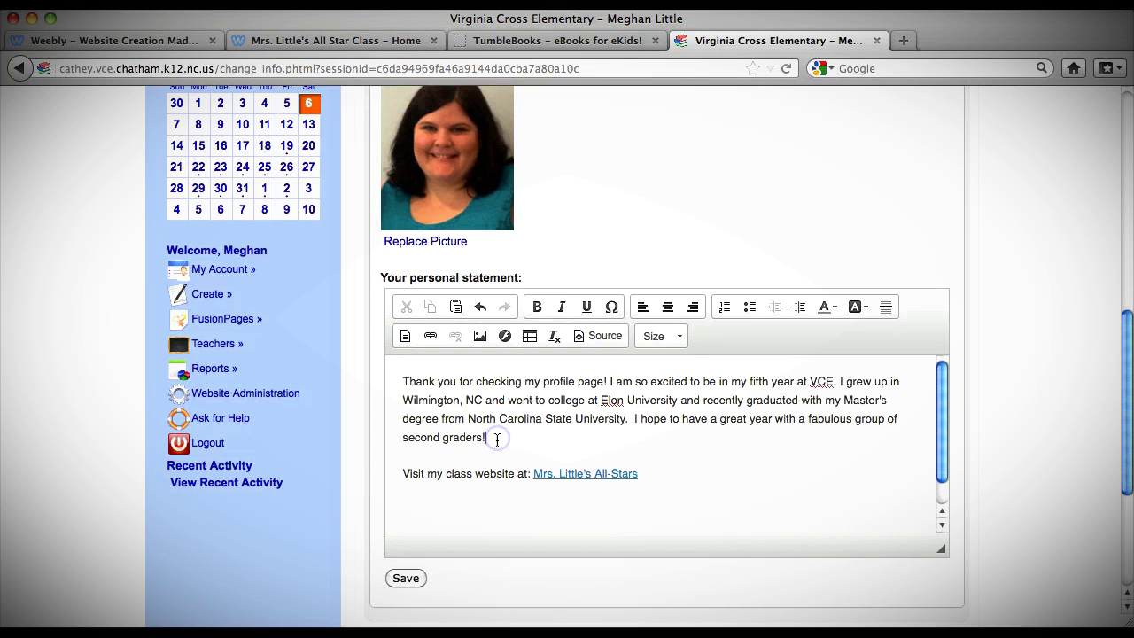
Add the line "Visit my website: click here" below the first paragraph of the personal statement.
key("Return")
type("Visit my ")
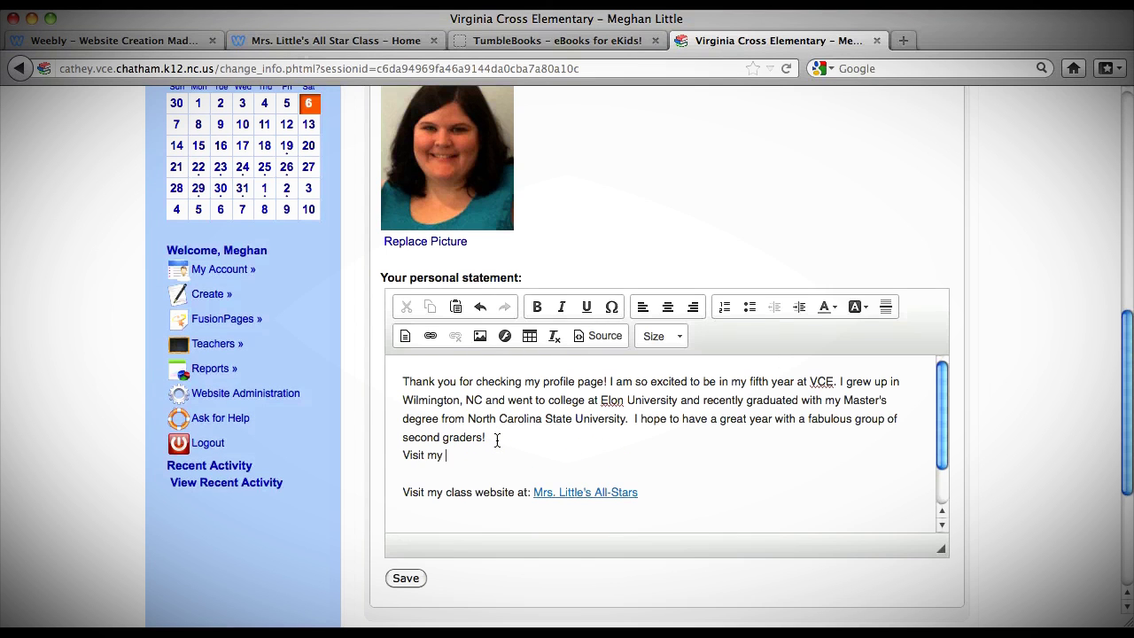
type("website:")
key("BackSpace")
key("BackSpace")
type(": click here")
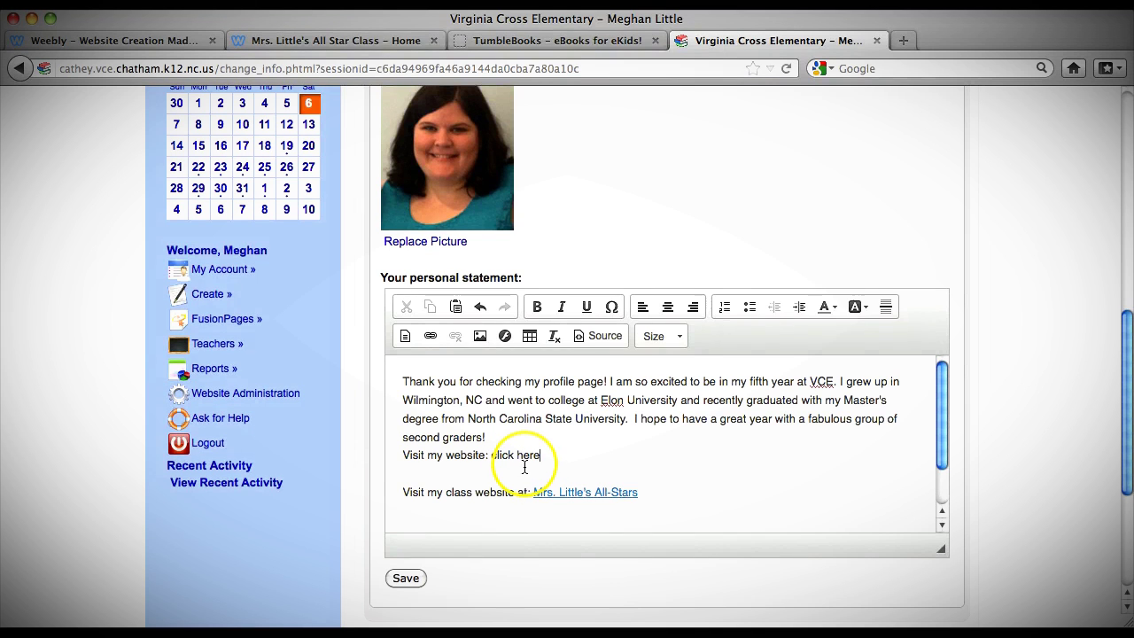
Link the word "here" in the new line to the published Weebly class site's web address.
left_click(516, 456)
left_click_drag(517, 457, 549, 458)
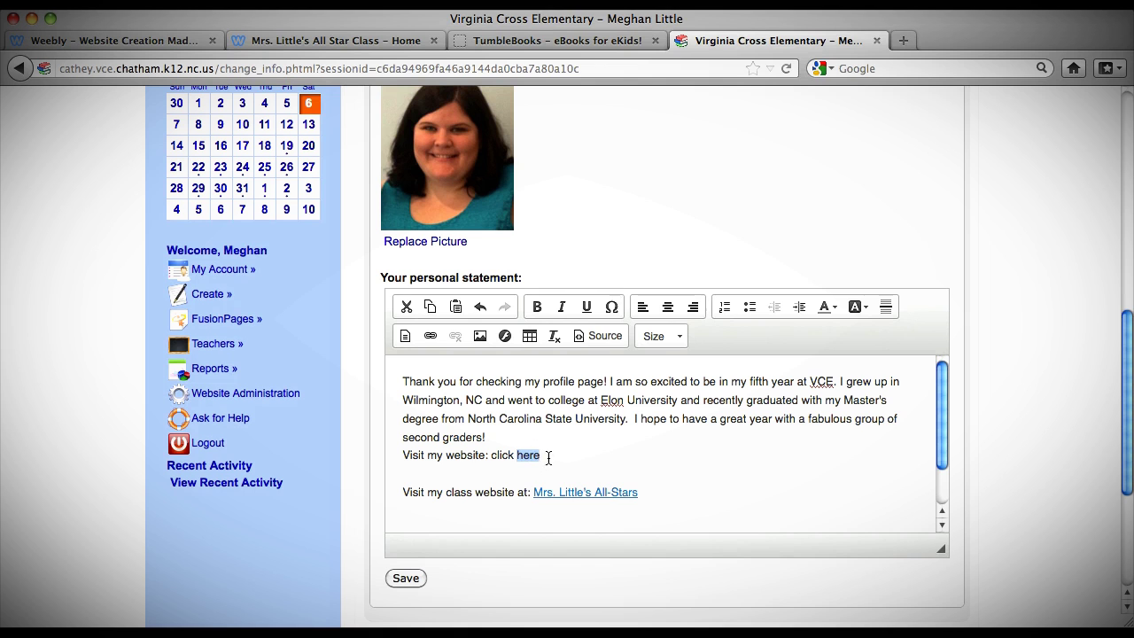
left_click(435, 340)
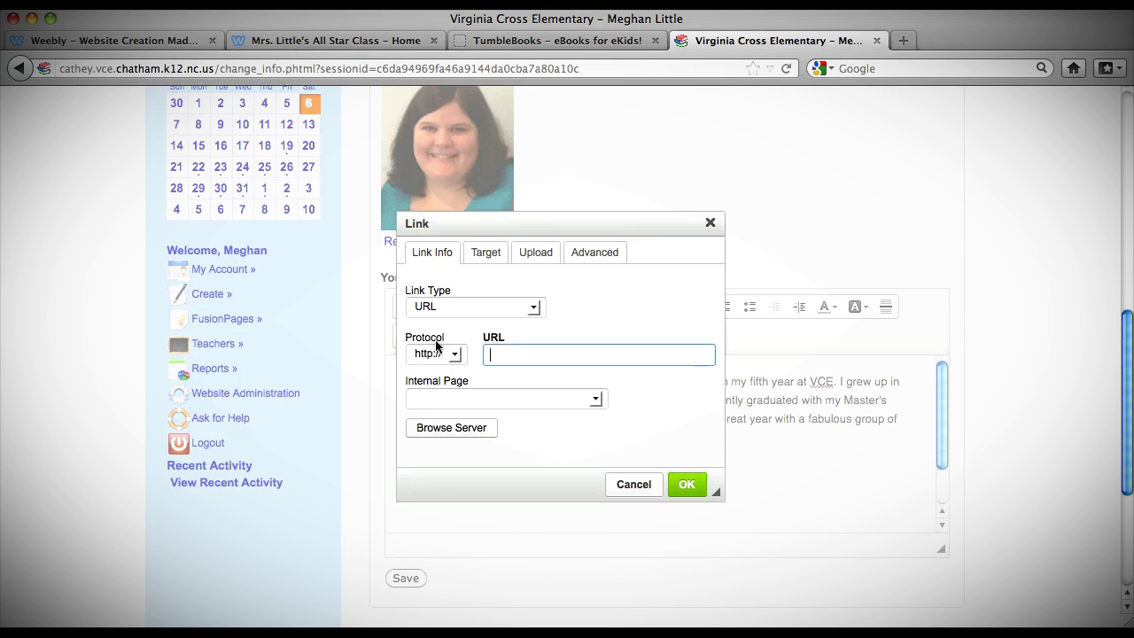
type("http://mclittle15.weebly.com/")
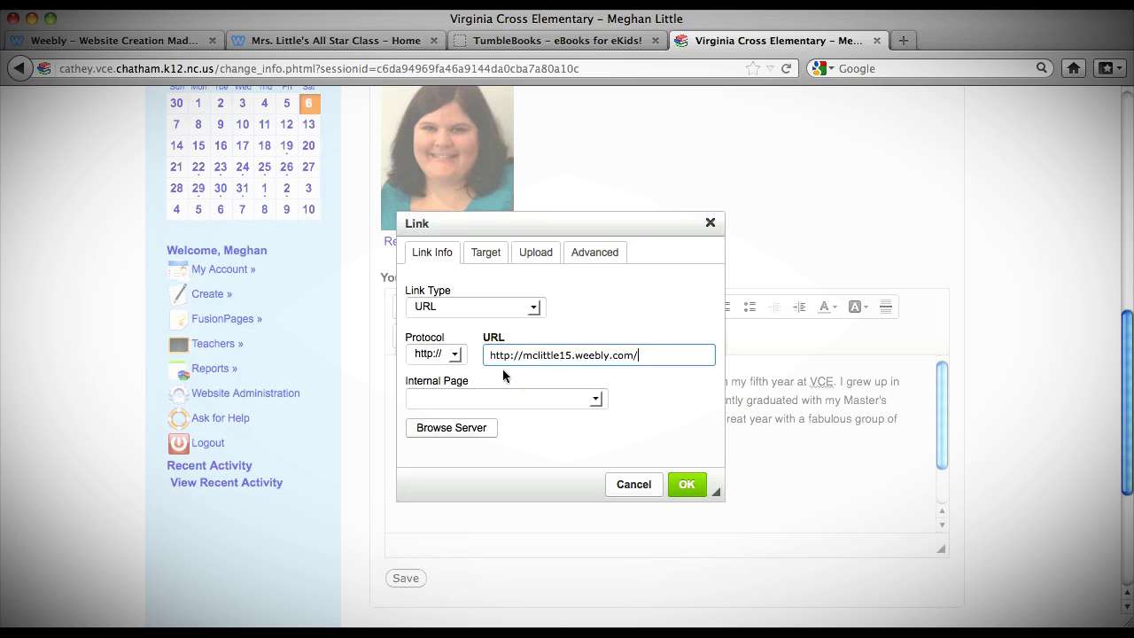
left_click(677, 497)
left_click(631, 472)
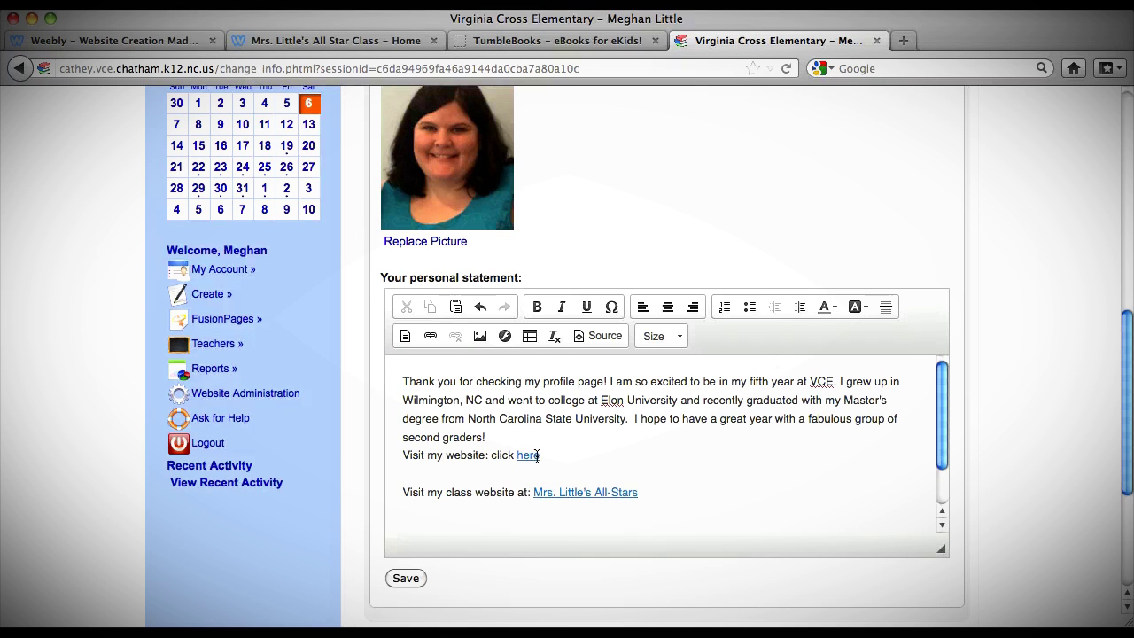
Replace the "Visit my website: click here" line with the Weebly class site's full web address as plain text.
left_click_drag(543, 455, 404, 461)
type("http://mclittle15.weebly.com/")
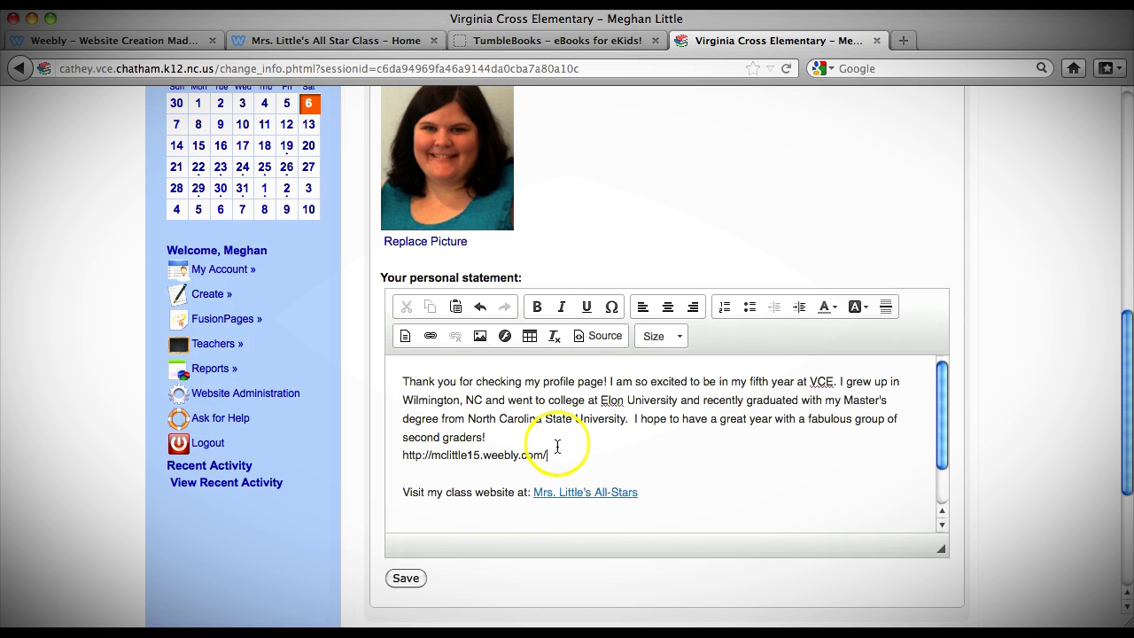
left_click(407, 579)
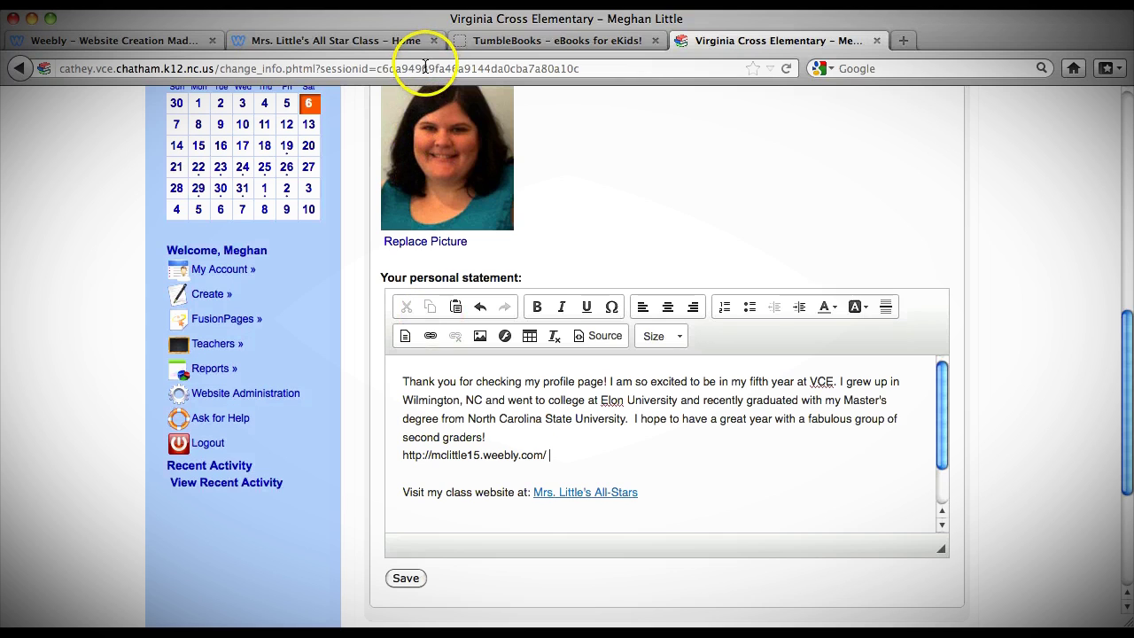
Copy the plain web address in the personal statement and turn that text into a URL link to the same address.
left_click_drag(549, 454, 403, 457)
key("super+c")
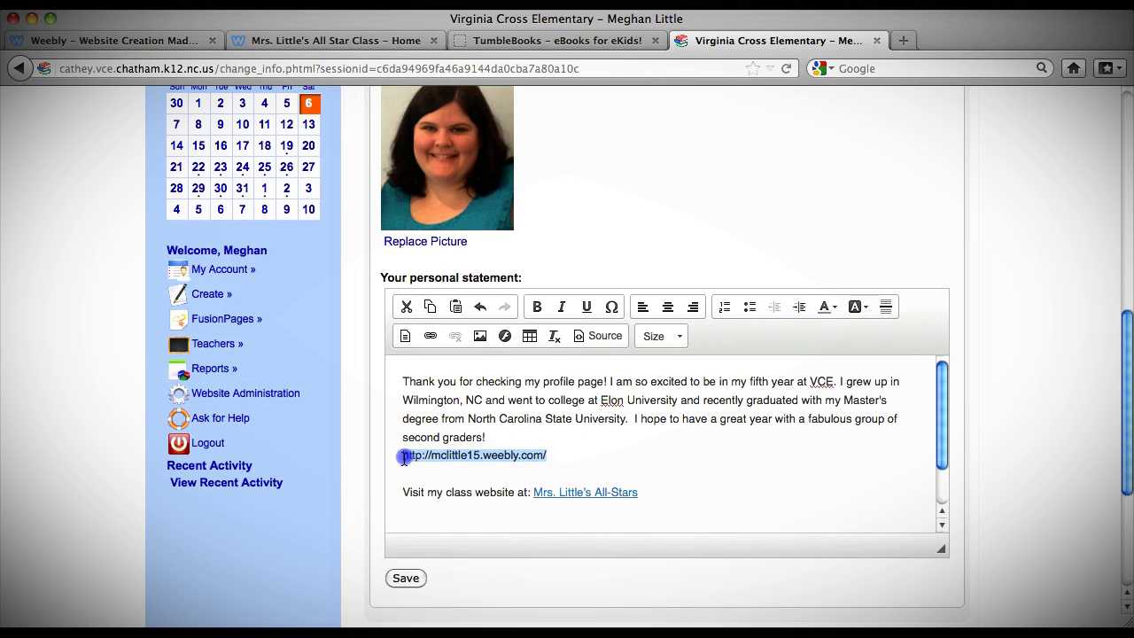
left_click(431, 335)
left_click(493, 350)
key("super+v")
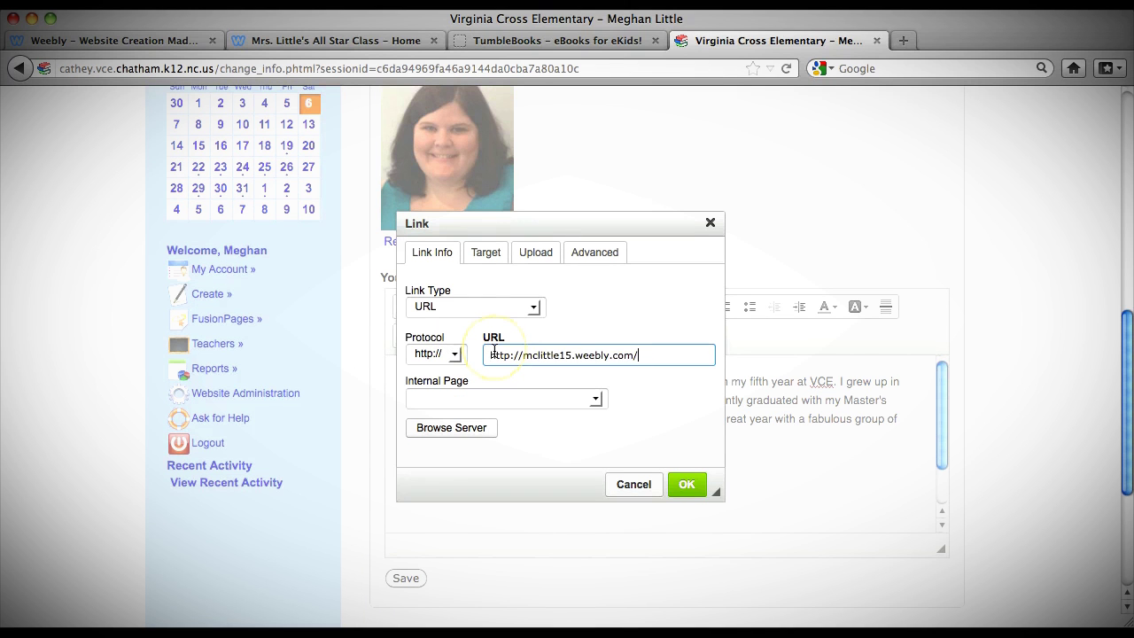
left_click(682, 487)
left_click(665, 471)
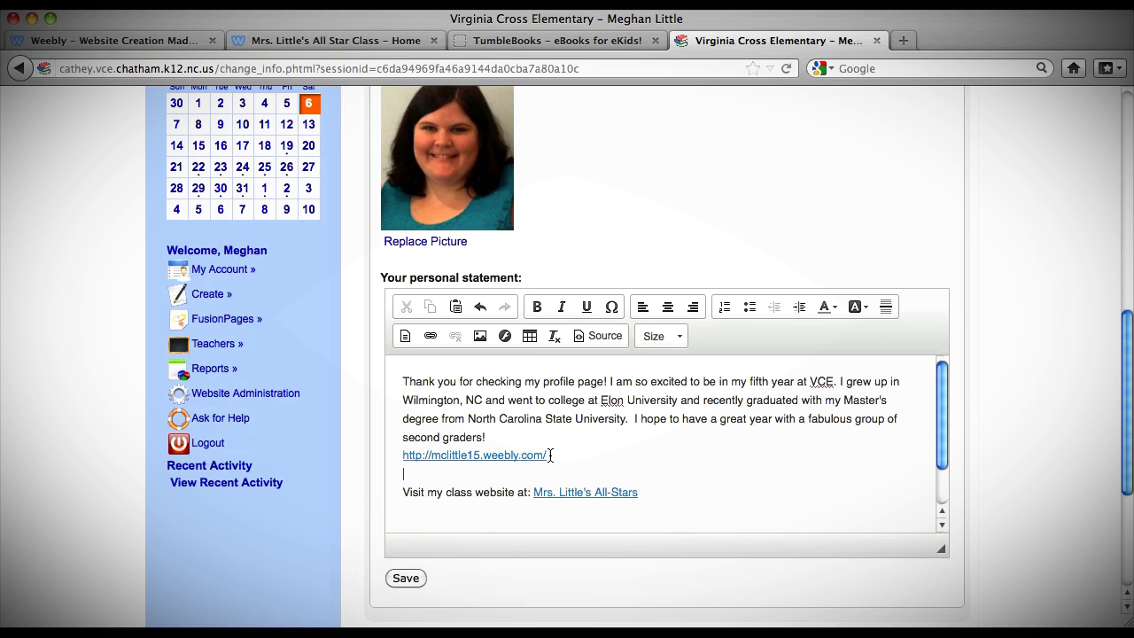
Delete the linked web address line from the personal statement and save the profile.
left_click_drag(547, 455, 400, 456)
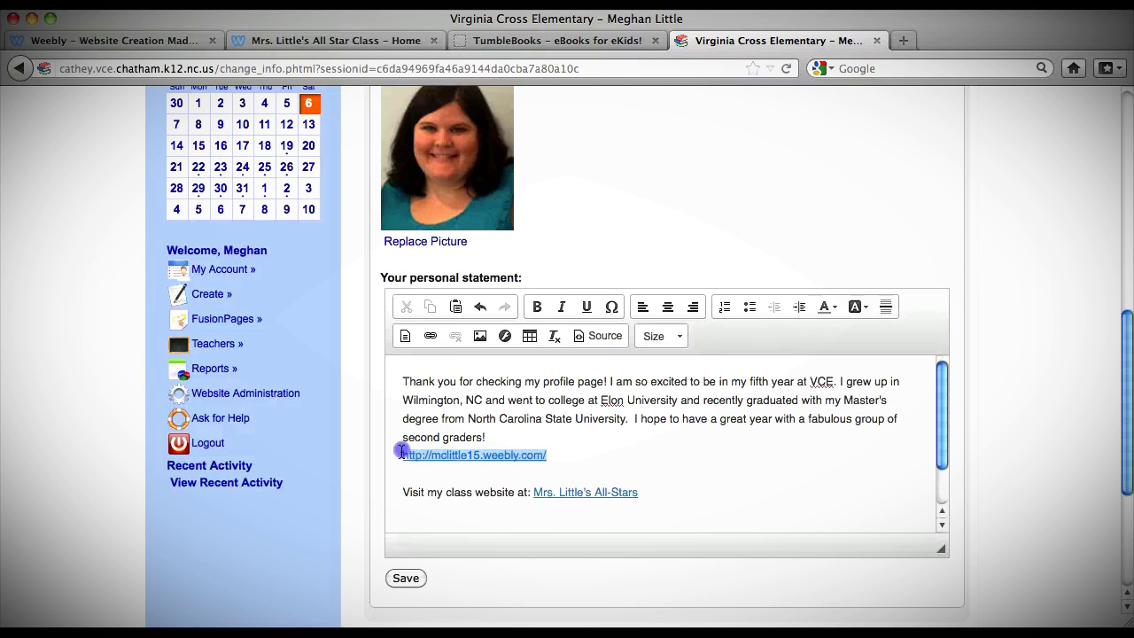
key("BackSpace")
key("BackSpace")
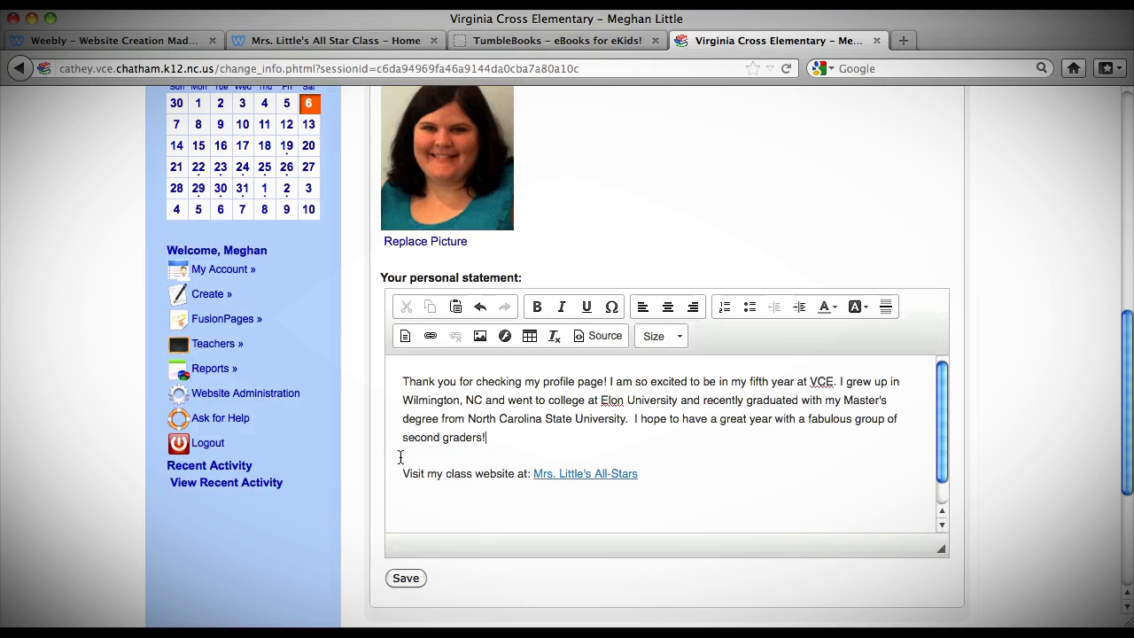
left_click(406, 504)
left_click(406, 577)
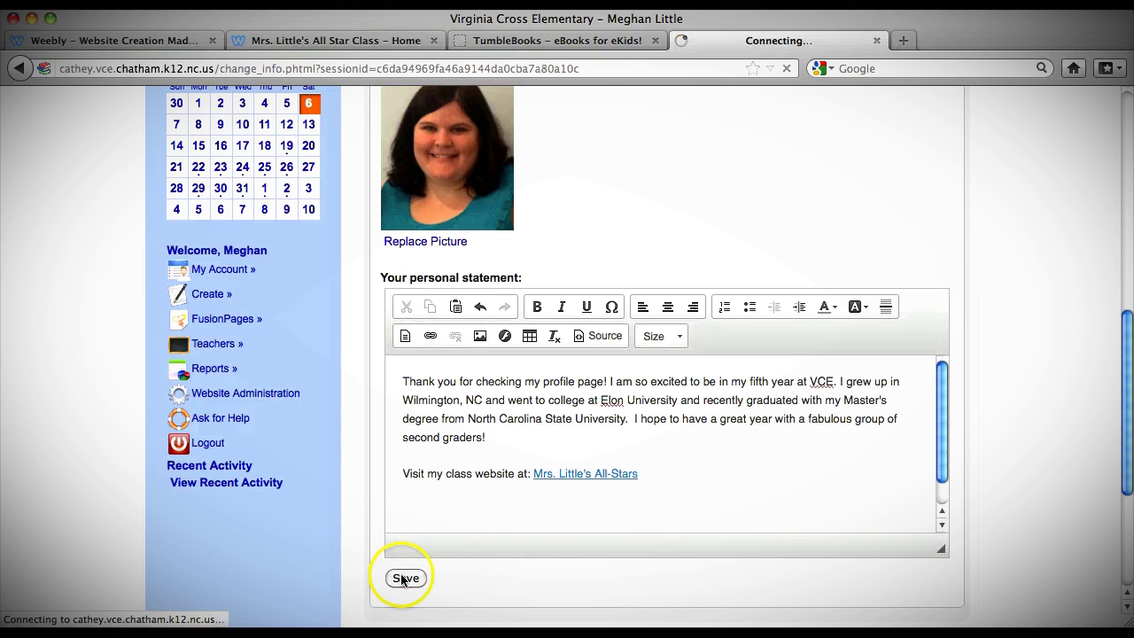